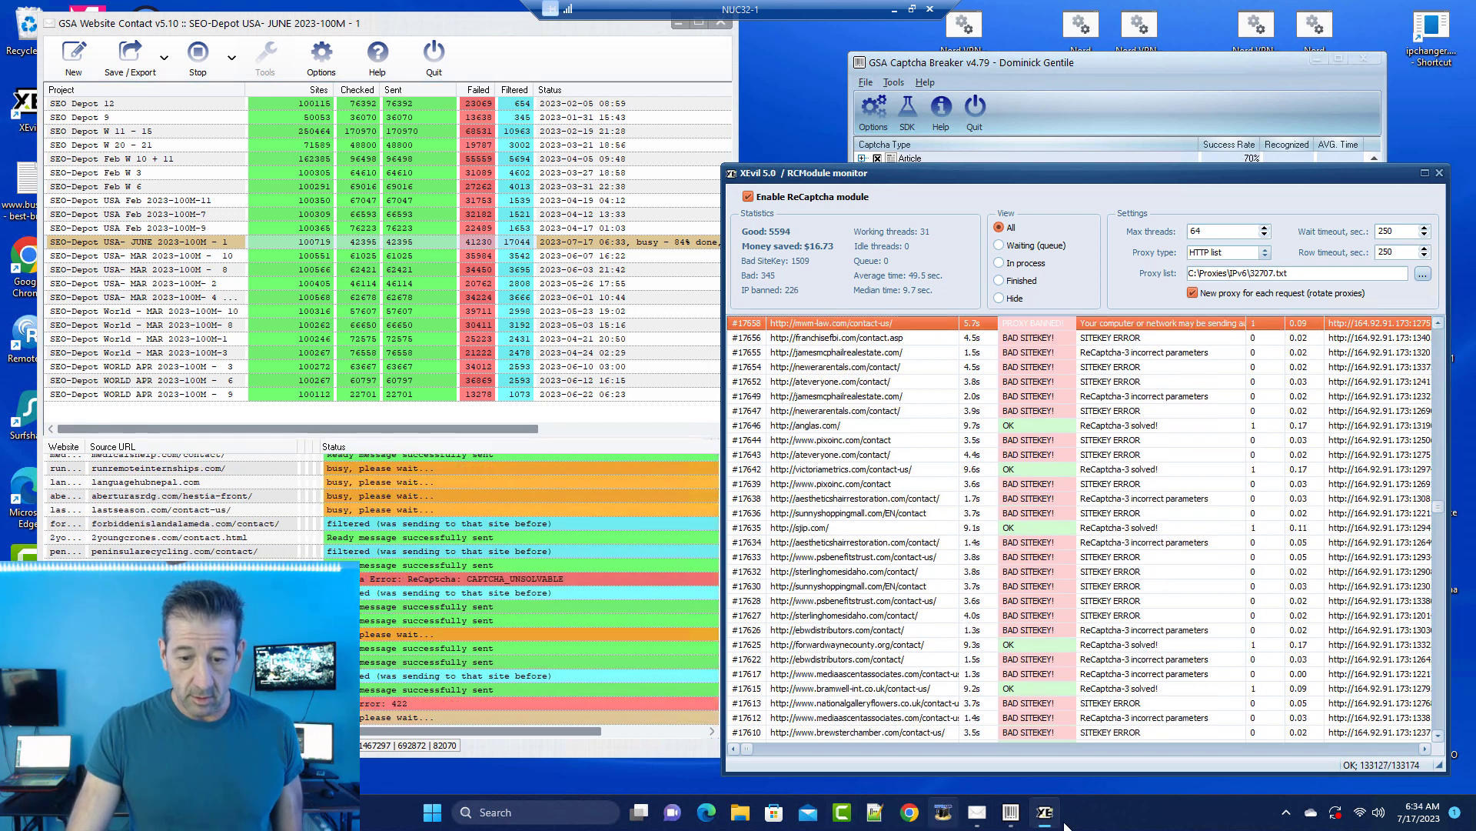
# Step: Check the NUC32-2 remote session, nudging its XEvil window up and left
pyautogui.click(896, 10)
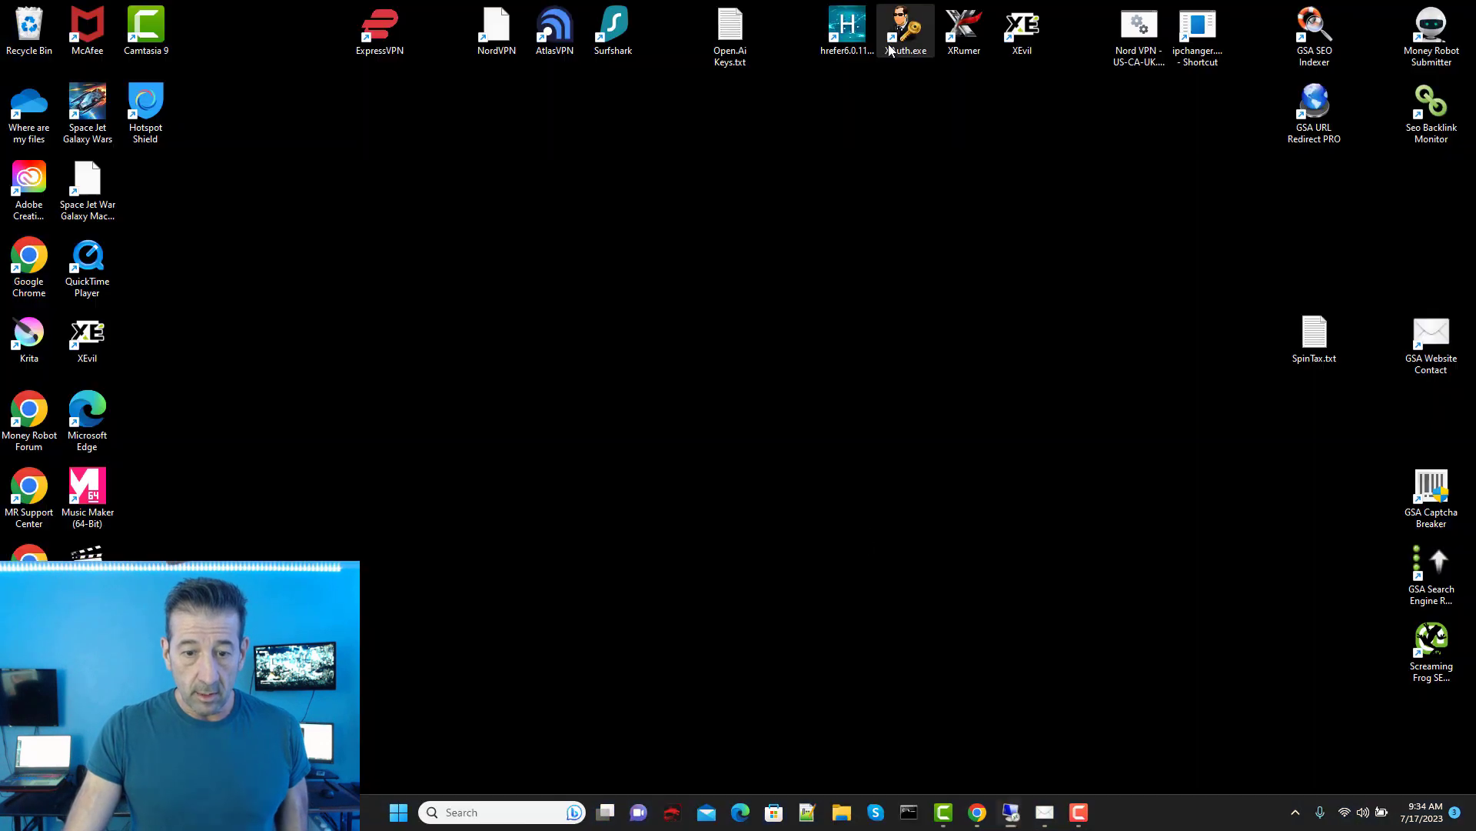
pyautogui.click(1012, 812)
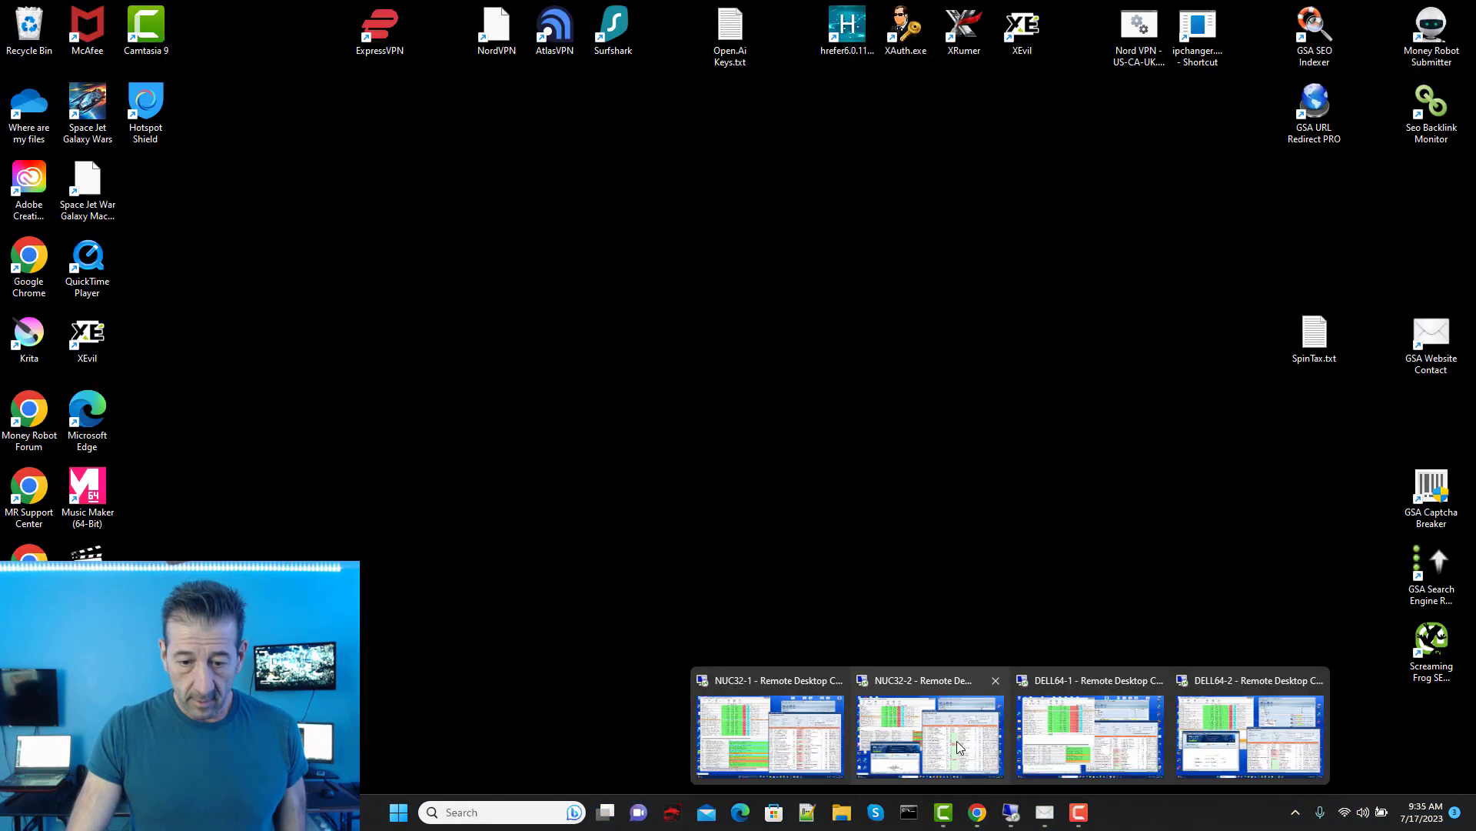
pyautogui.click(923, 730)
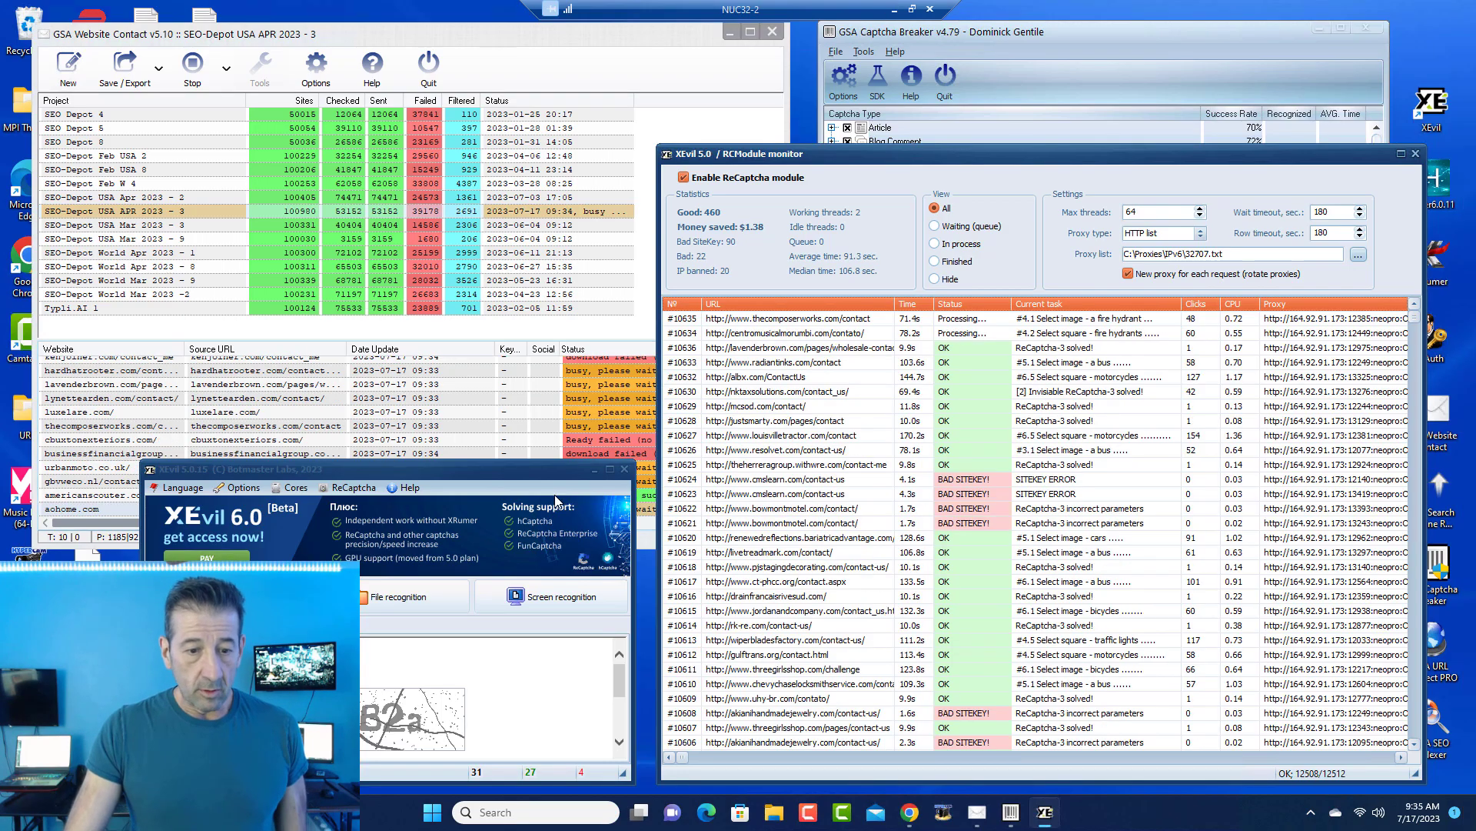
pyautogui.moveTo(489, 467); pyautogui.dragTo(420, 428)
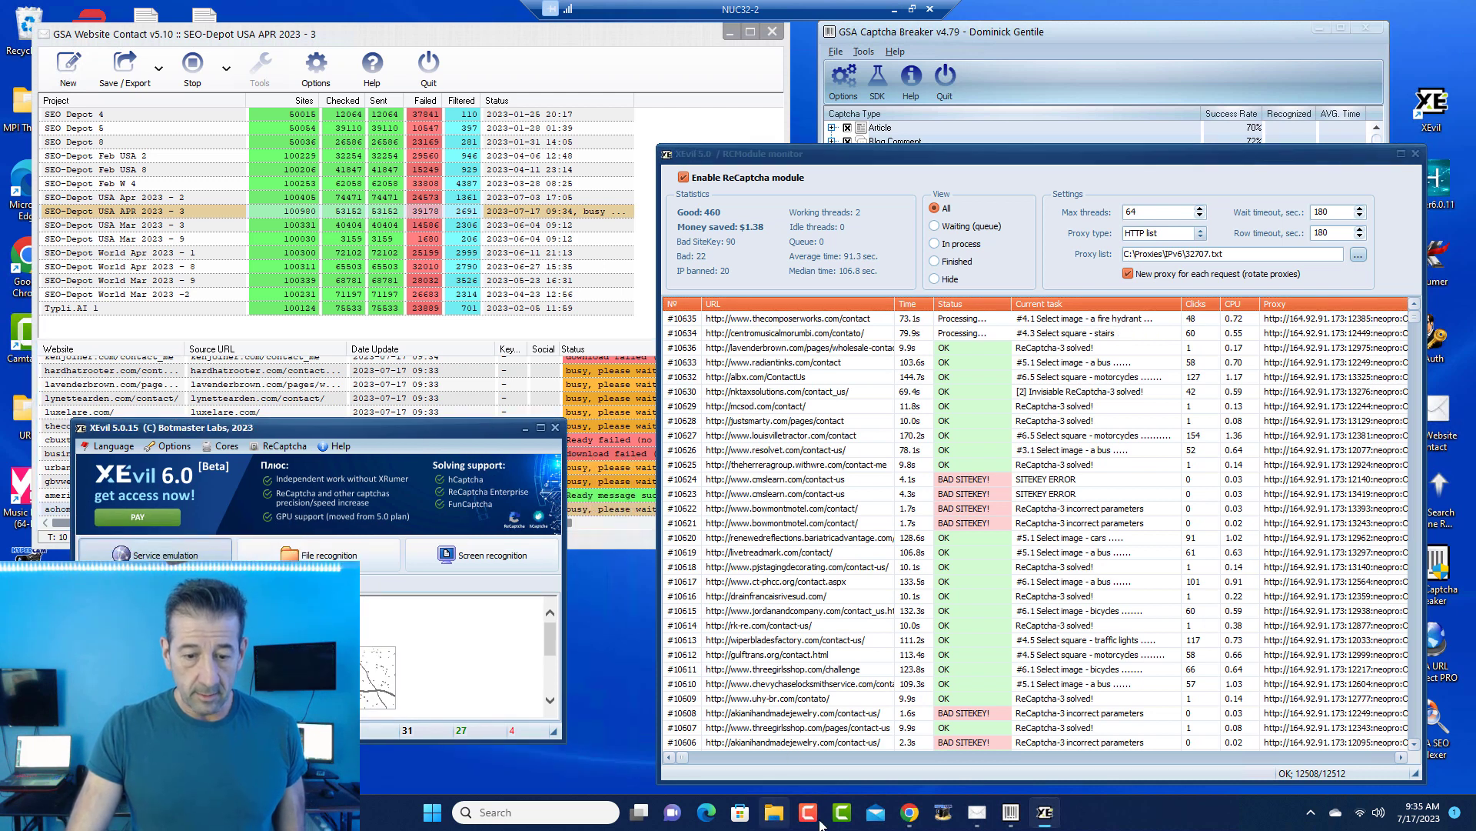
pyautogui.click(894, 9)
# Step: Check the DELL64-1 remote session and minimise it back to the local desktop
pyautogui.moveTo(1010, 812)
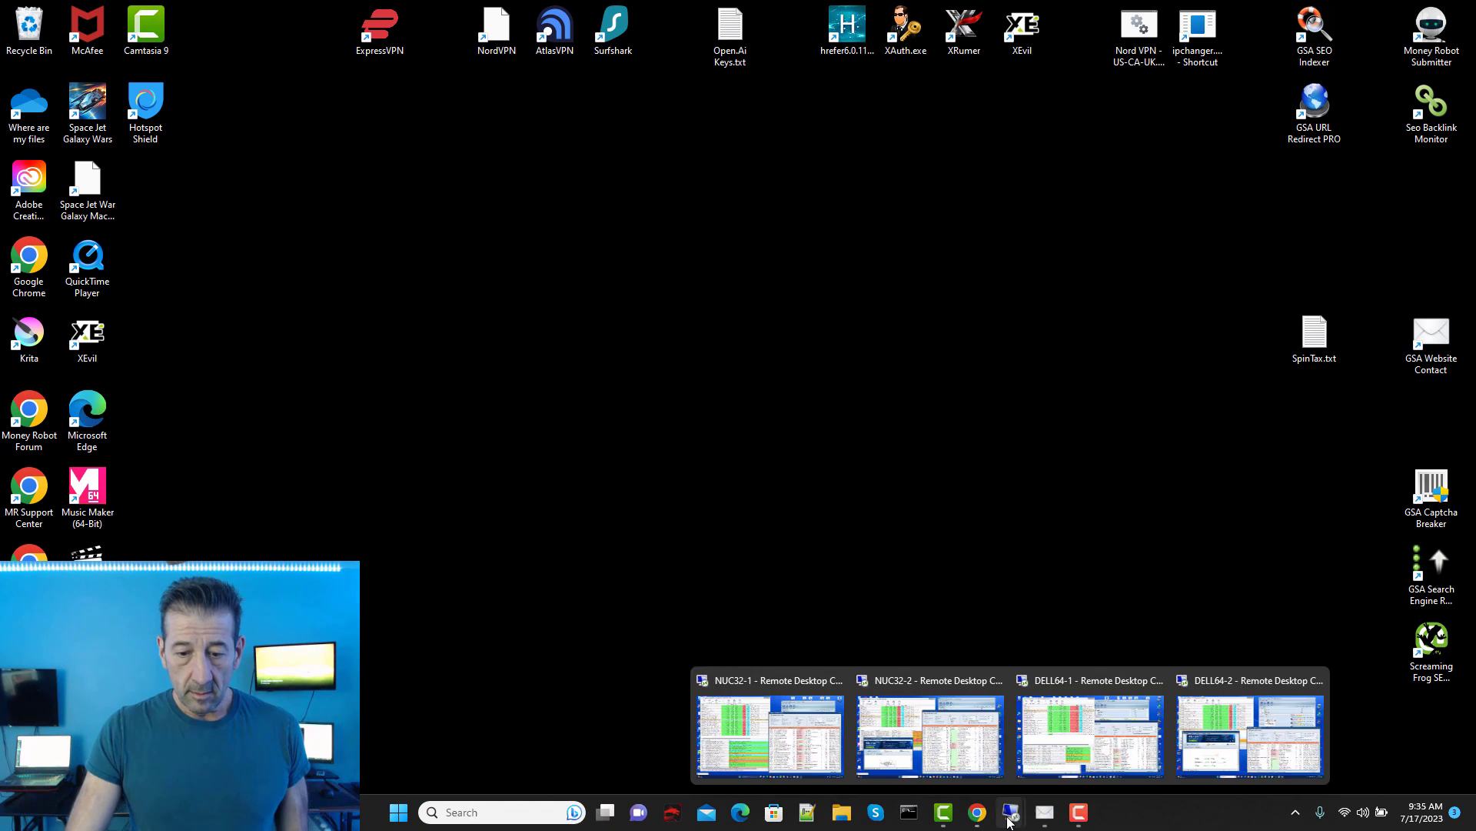
pyautogui.click(1105, 754)
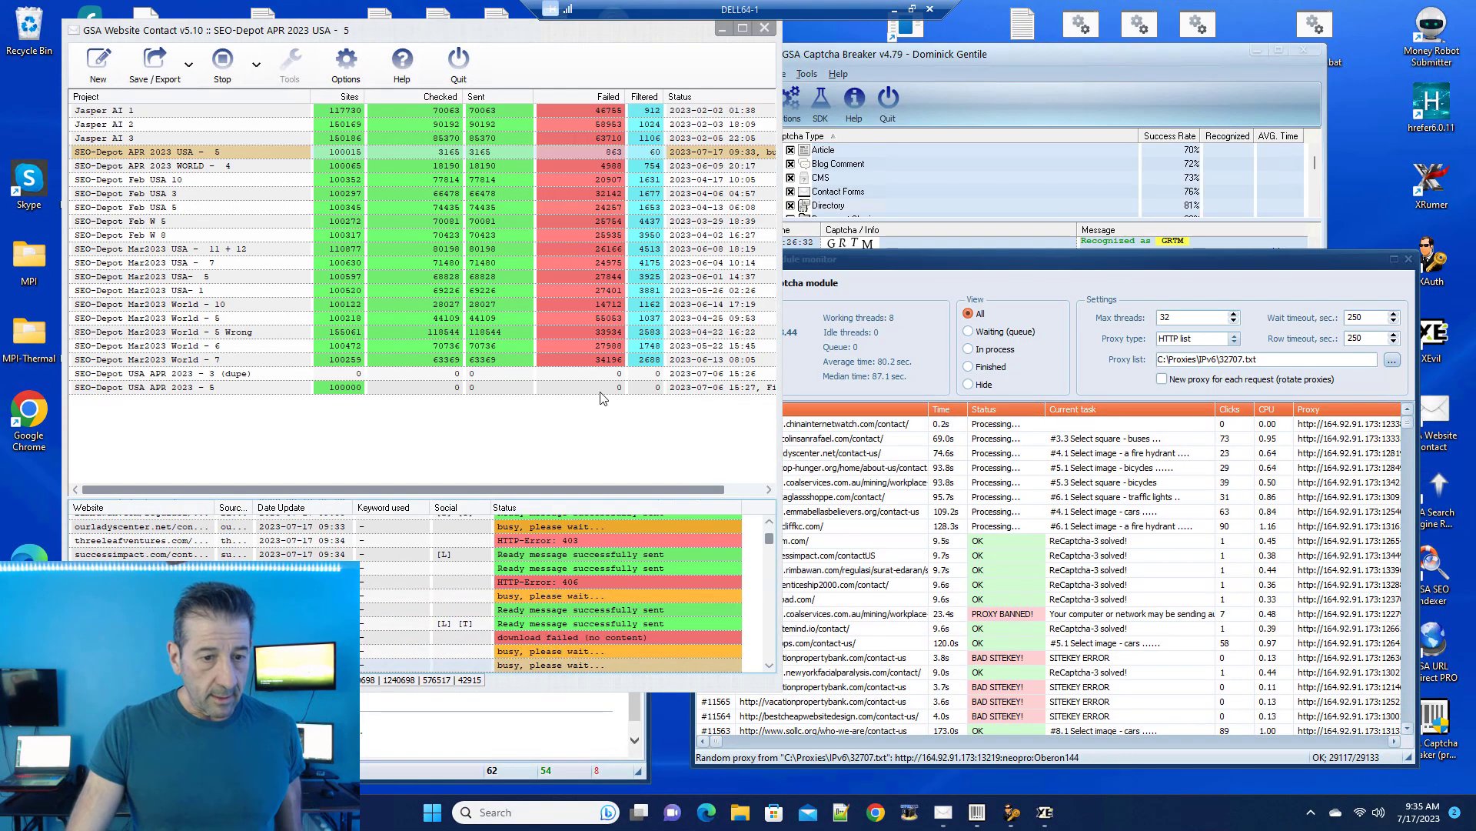
pyautogui.click(894, 10)
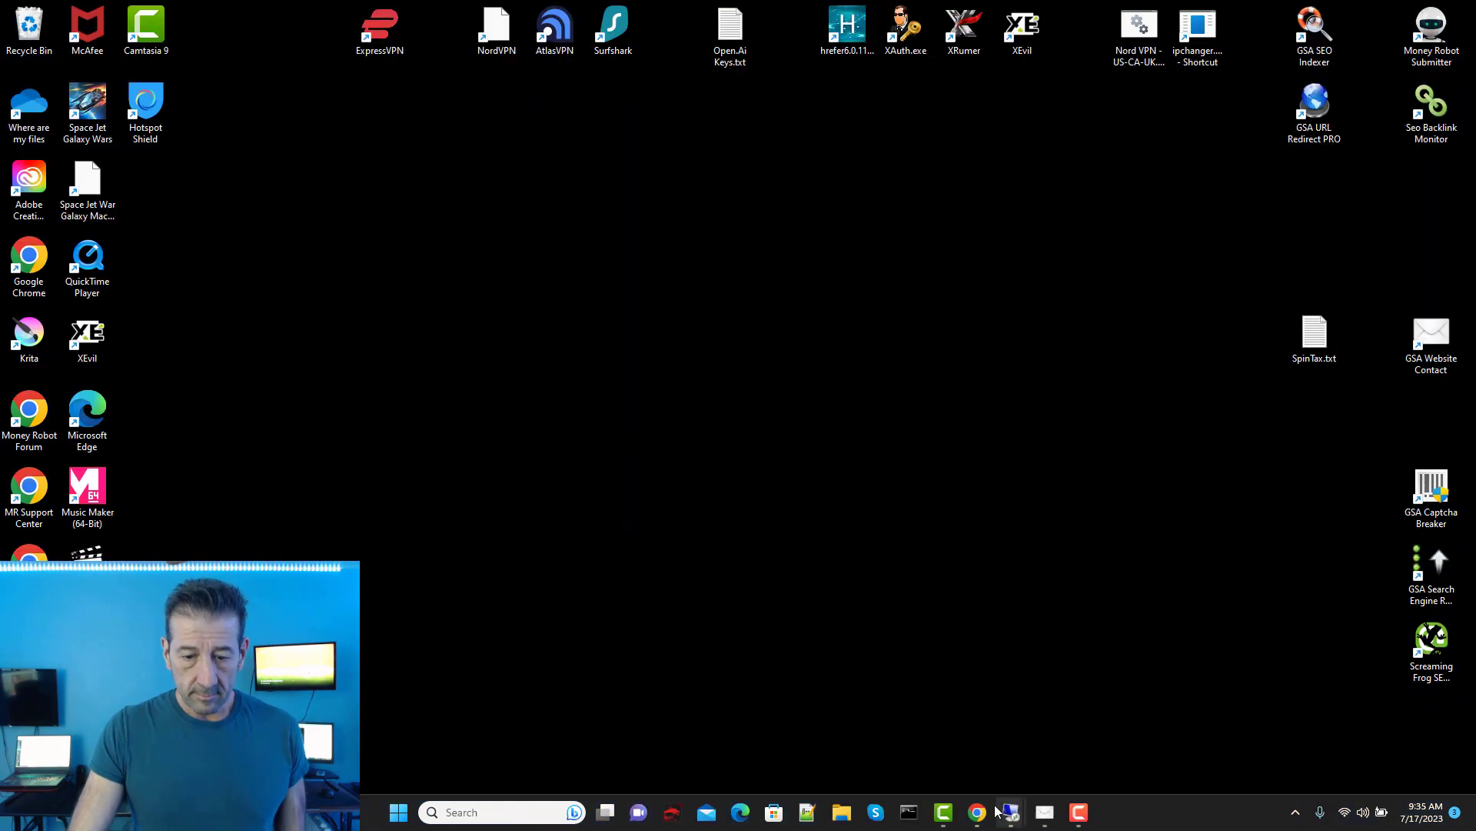
# Step: Bring up the DELL64-2 session and shorten its XEvil window from the top
pyautogui.moveTo(1007, 812)
pyautogui.click(1252, 750)
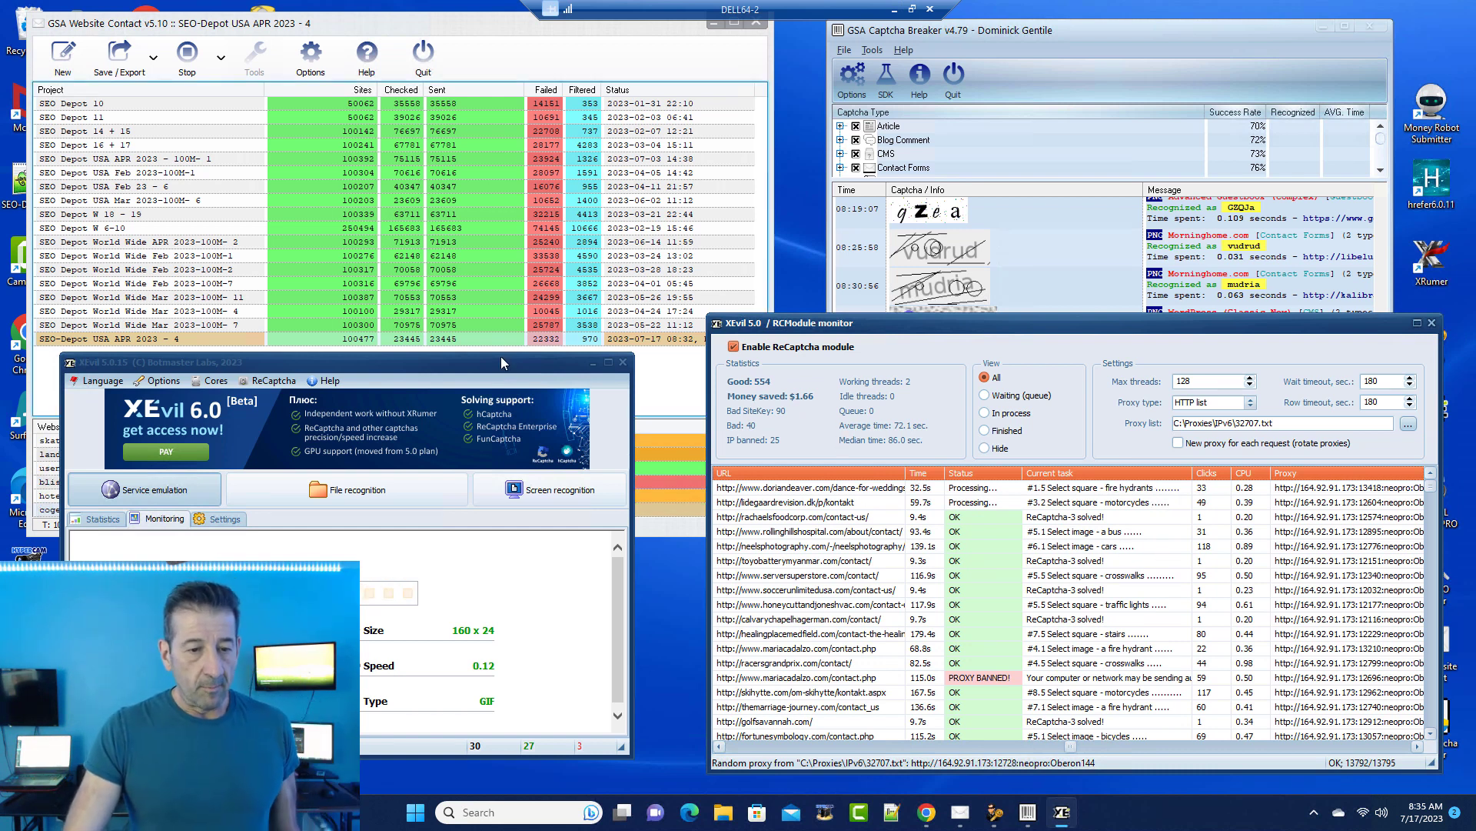
pyautogui.moveTo(500, 357); pyautogui.dragTo(499, 388)
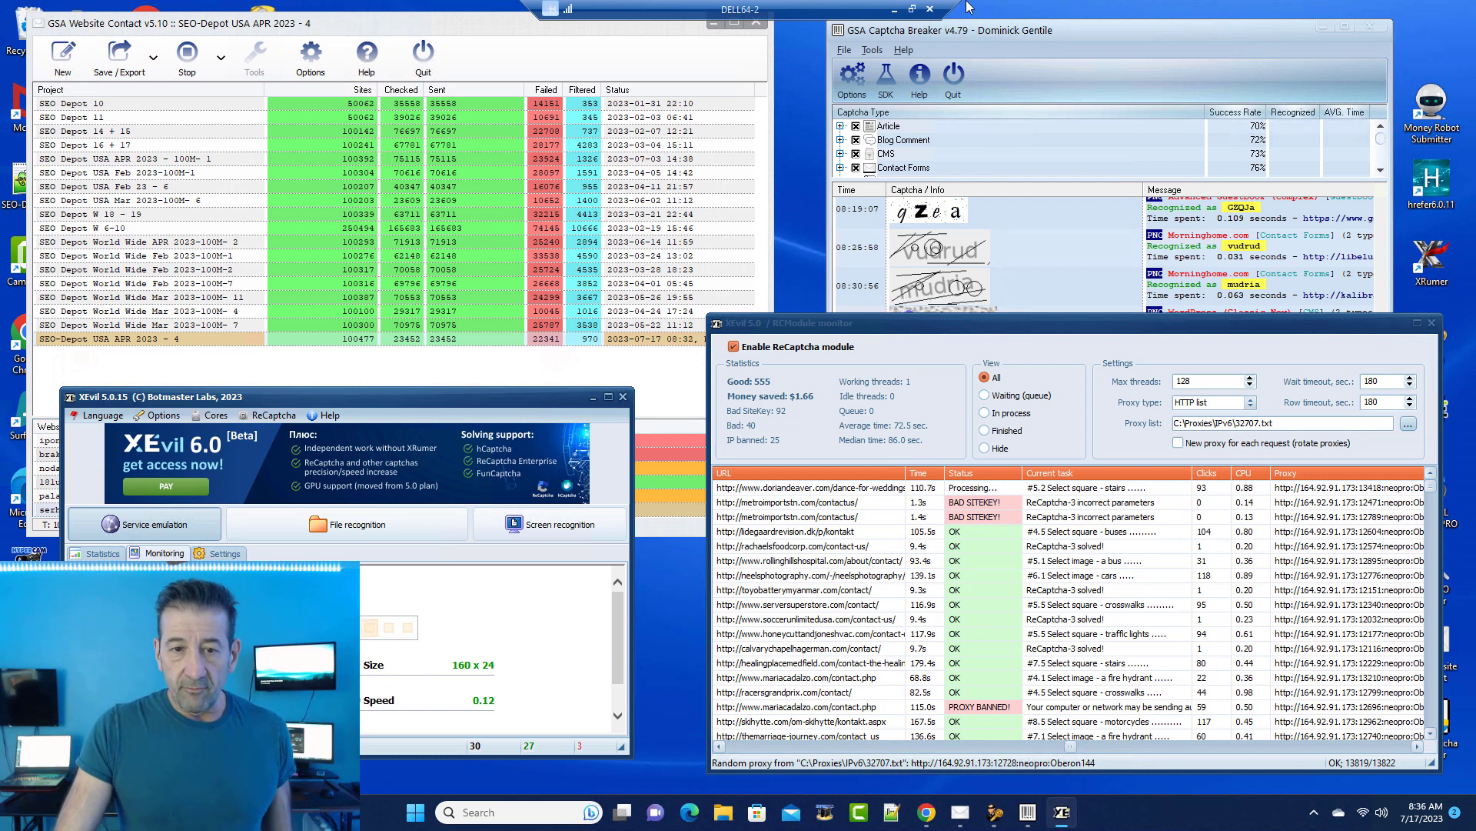
# Step: On NUC32-1, pause the highlighted SEO-Depot USA- JUNE 2023-100M - 1 project, then minimise the session
pyautogui.click(894, 9)
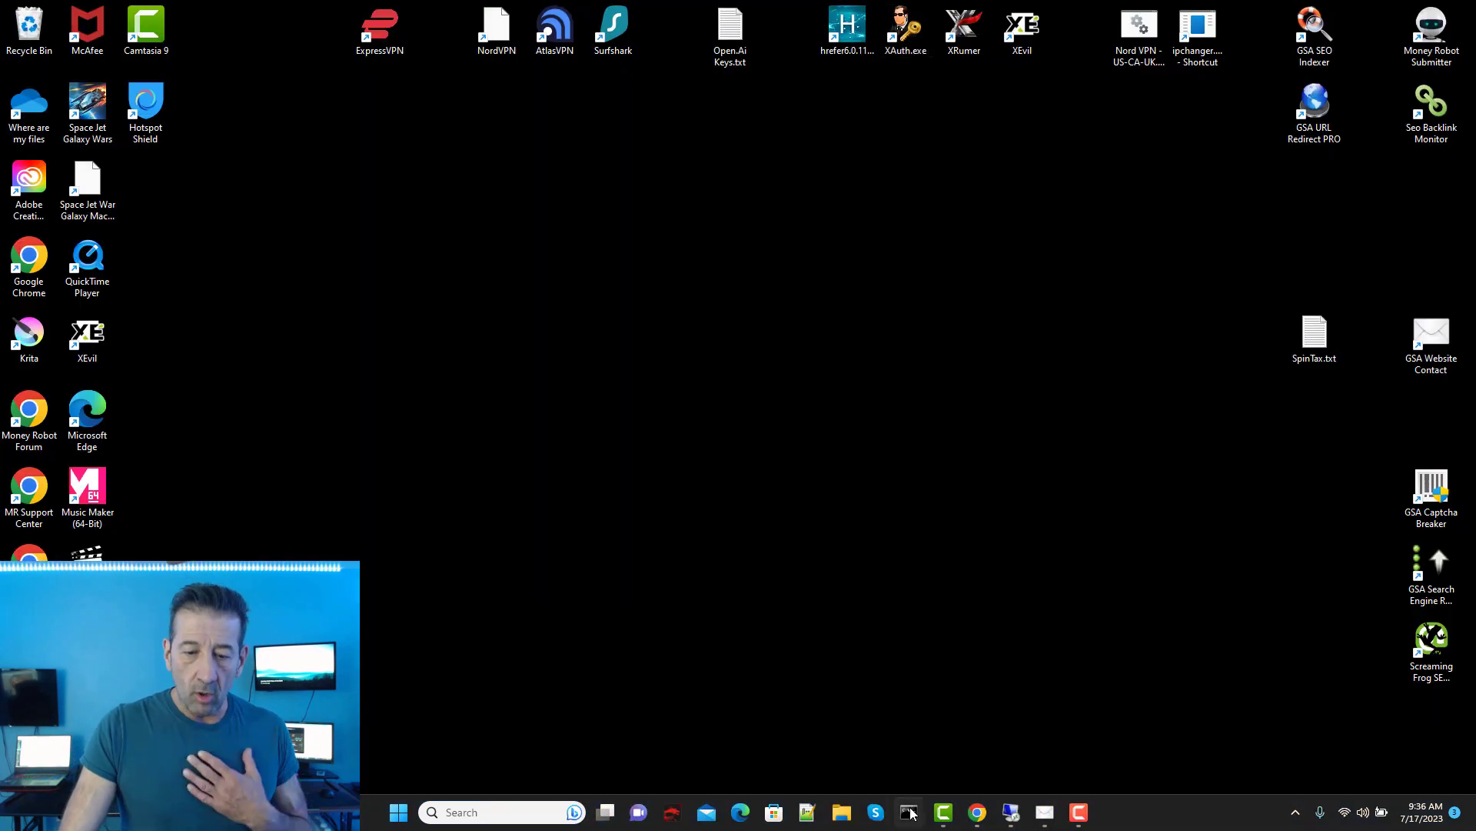
pyautogui.moveTo(1008, 814)
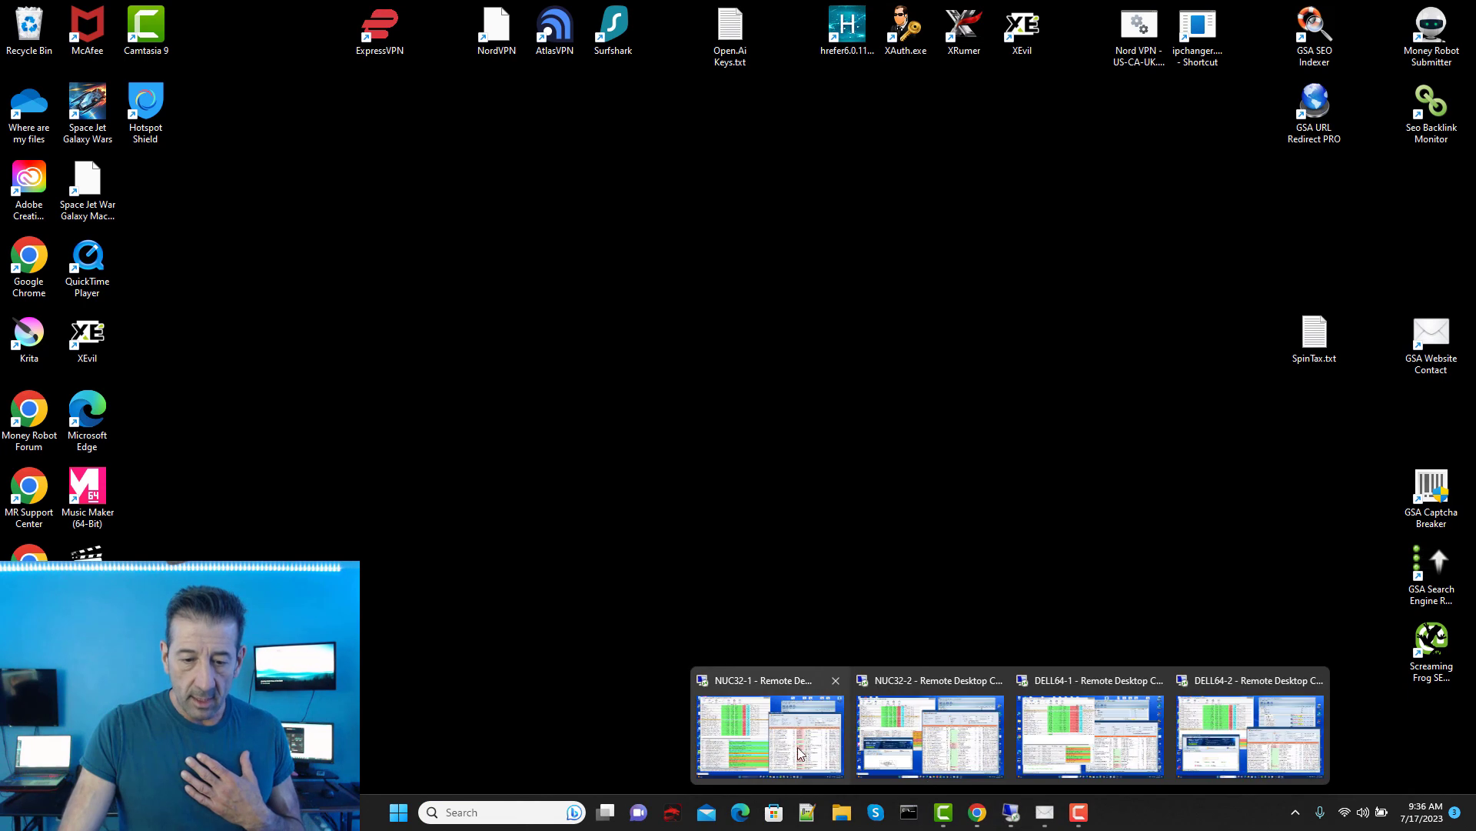
pyautogui.click(830, 765)
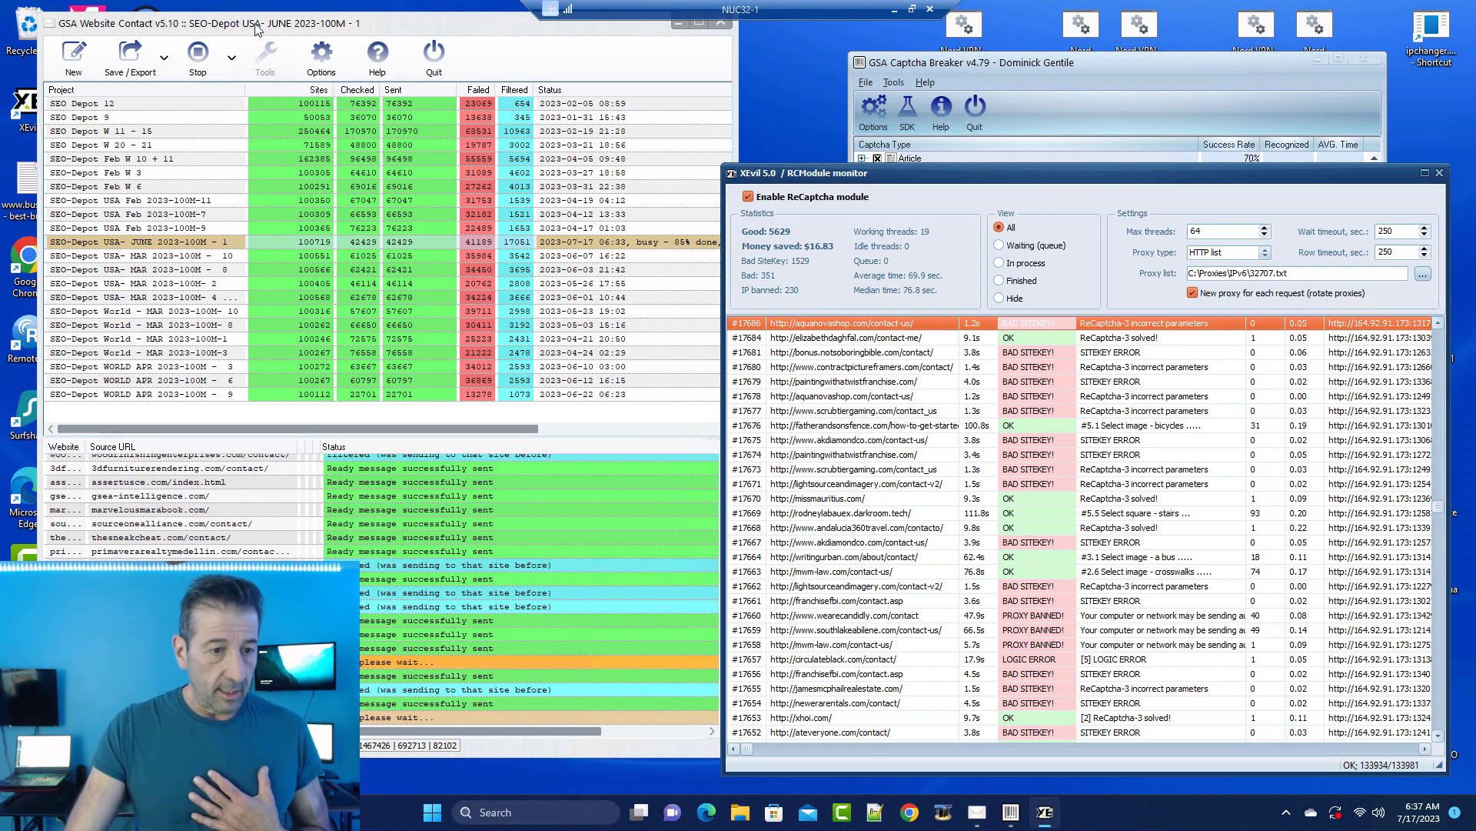
pyautogui.click(232, 58)
pyautogui.click(231, 138)
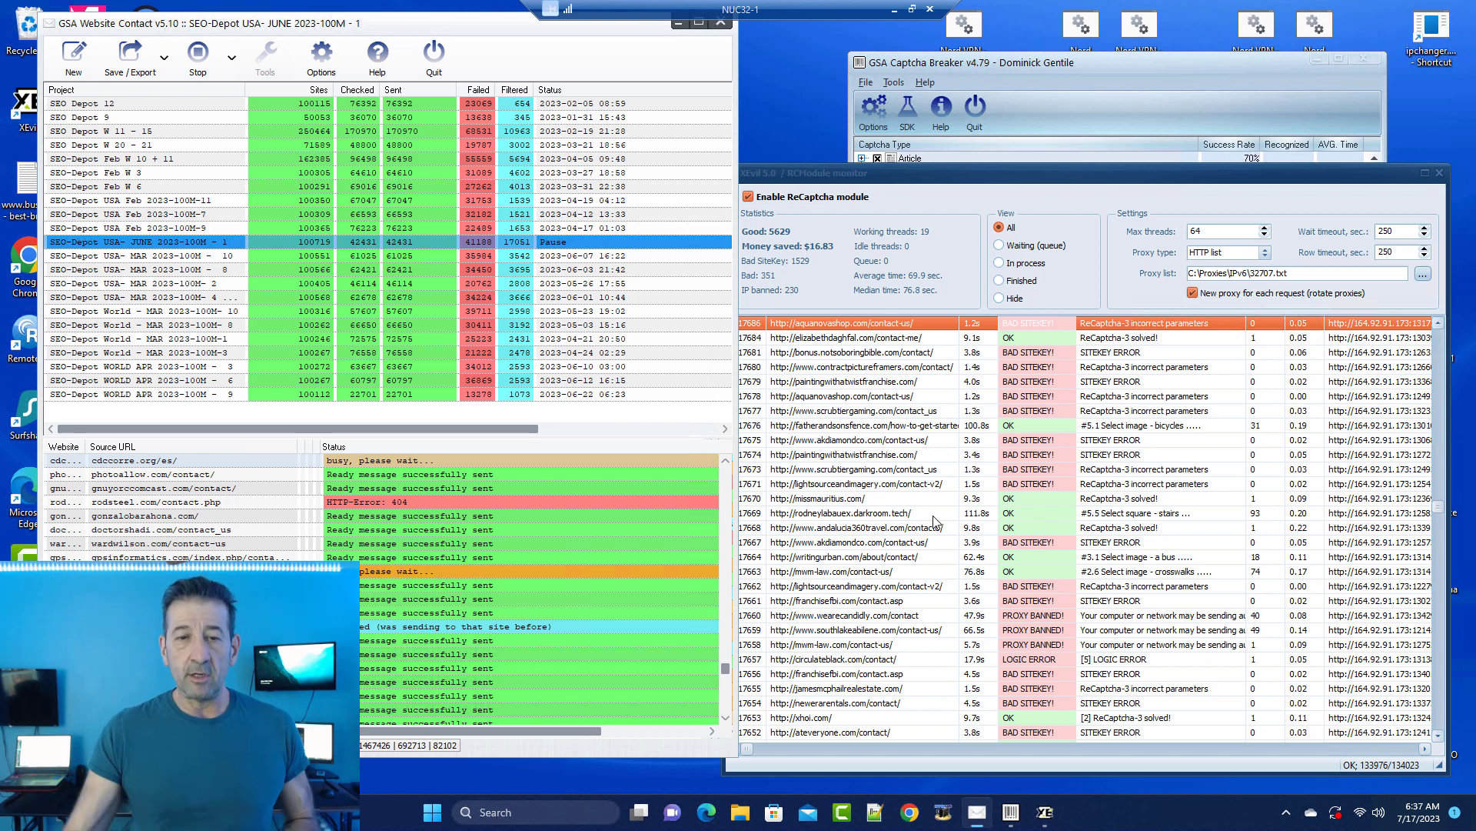
pyautogui.moveTo(970, 178); pyautogui.dragTo(958, 164)
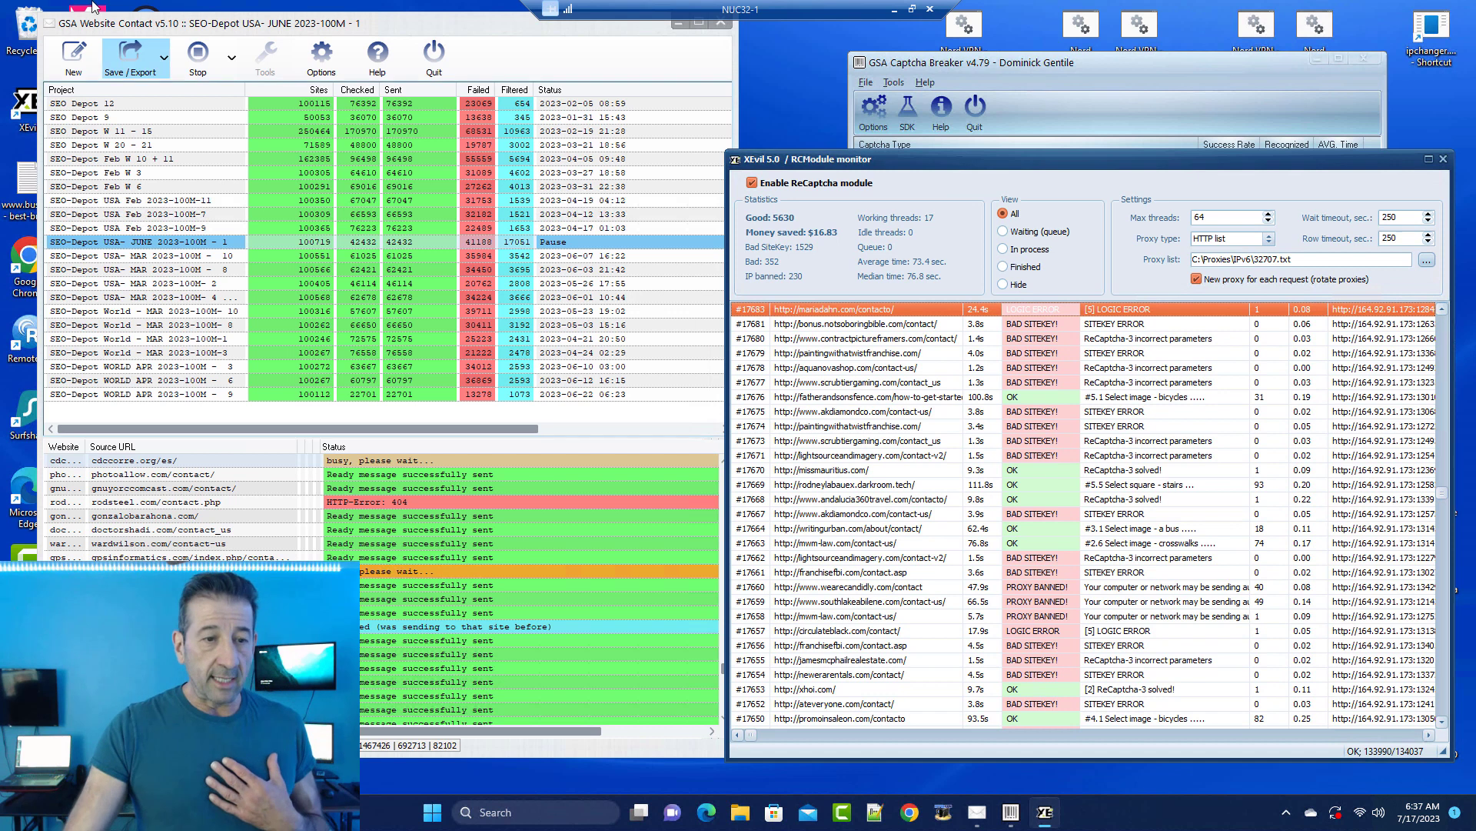
pyautogui.click(893, 9)
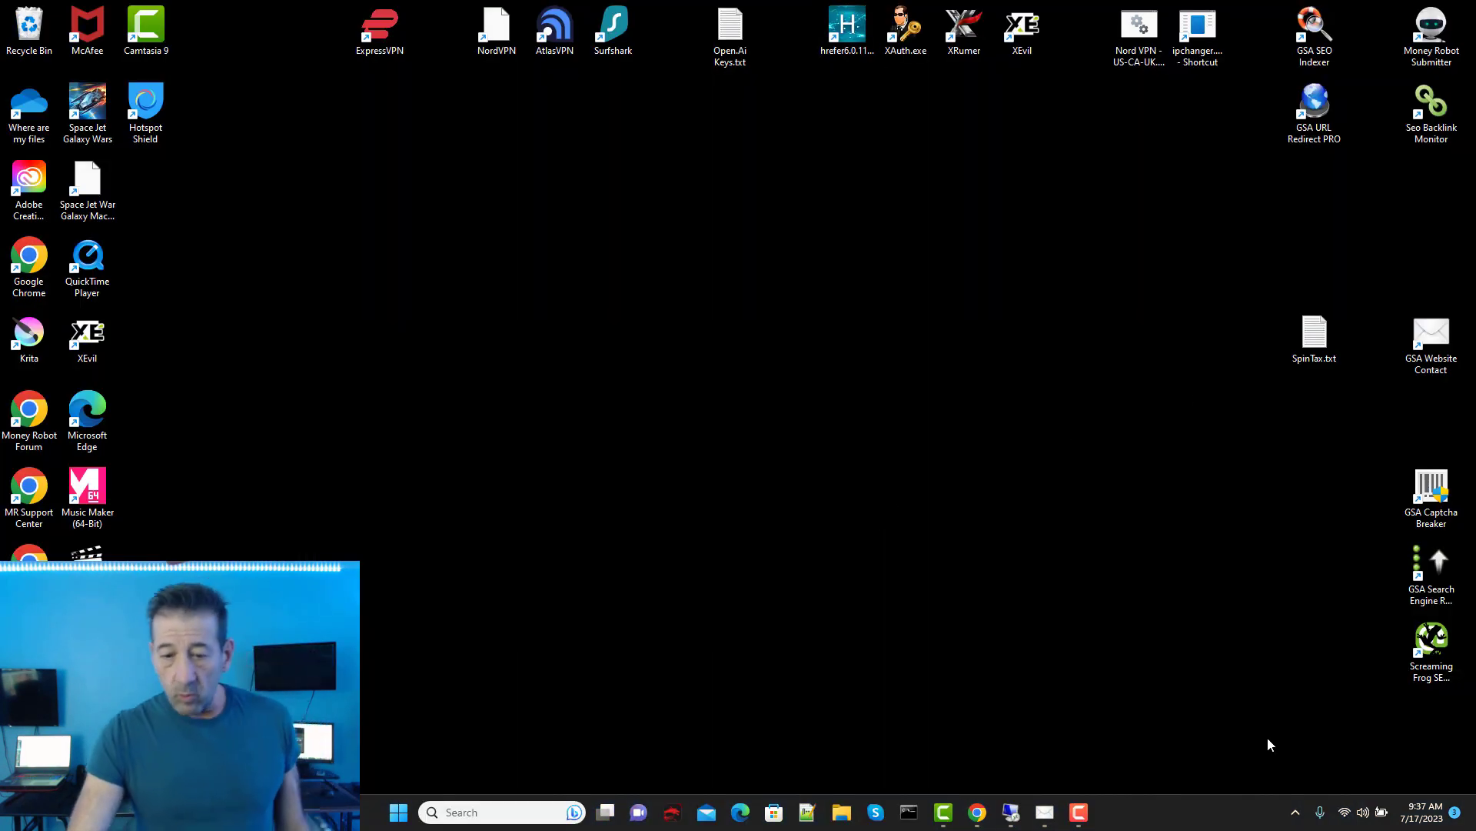
# Step: Restore the local GSA Website Contact v5.10 window listing its four projects
pyautogui.click(1044, 812)
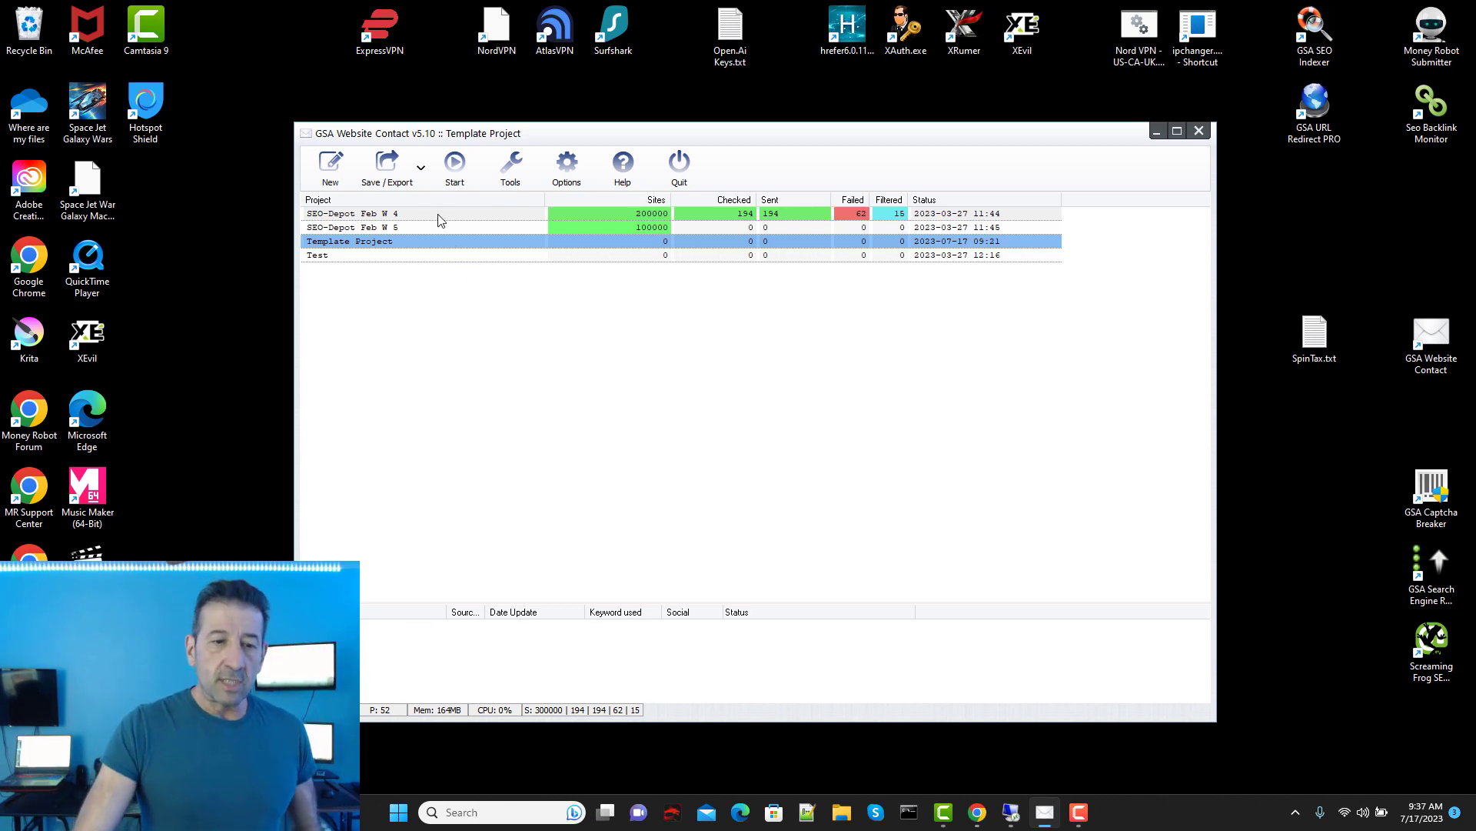
# Step: Enable Use proxies for sending in SEO-Depot Feb W 5's Submission Content settings
pyautogui.click(401, 229)
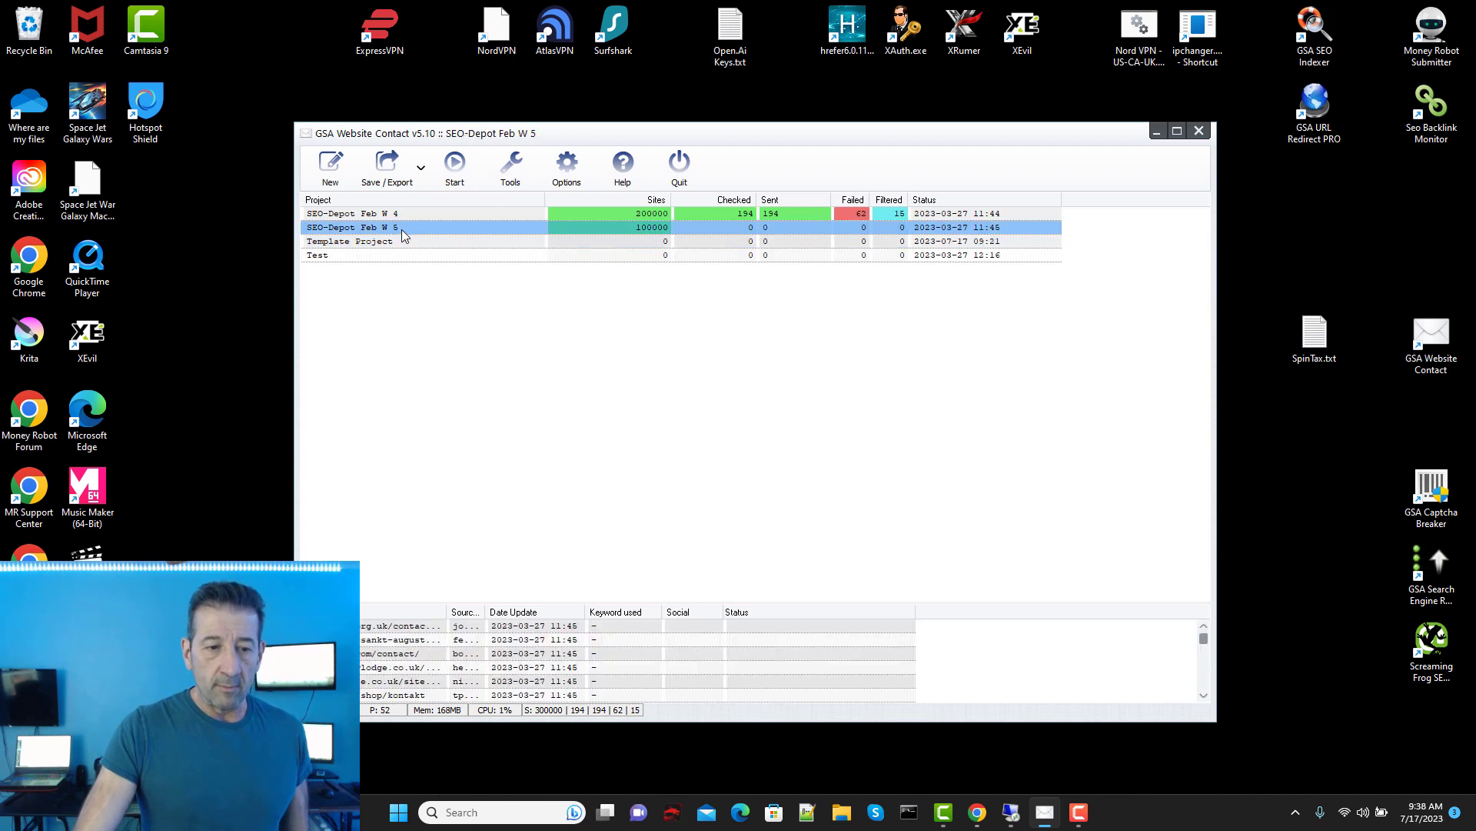
pyautogui.rightClick(401, 230)
pyautogui.click(461, 238)
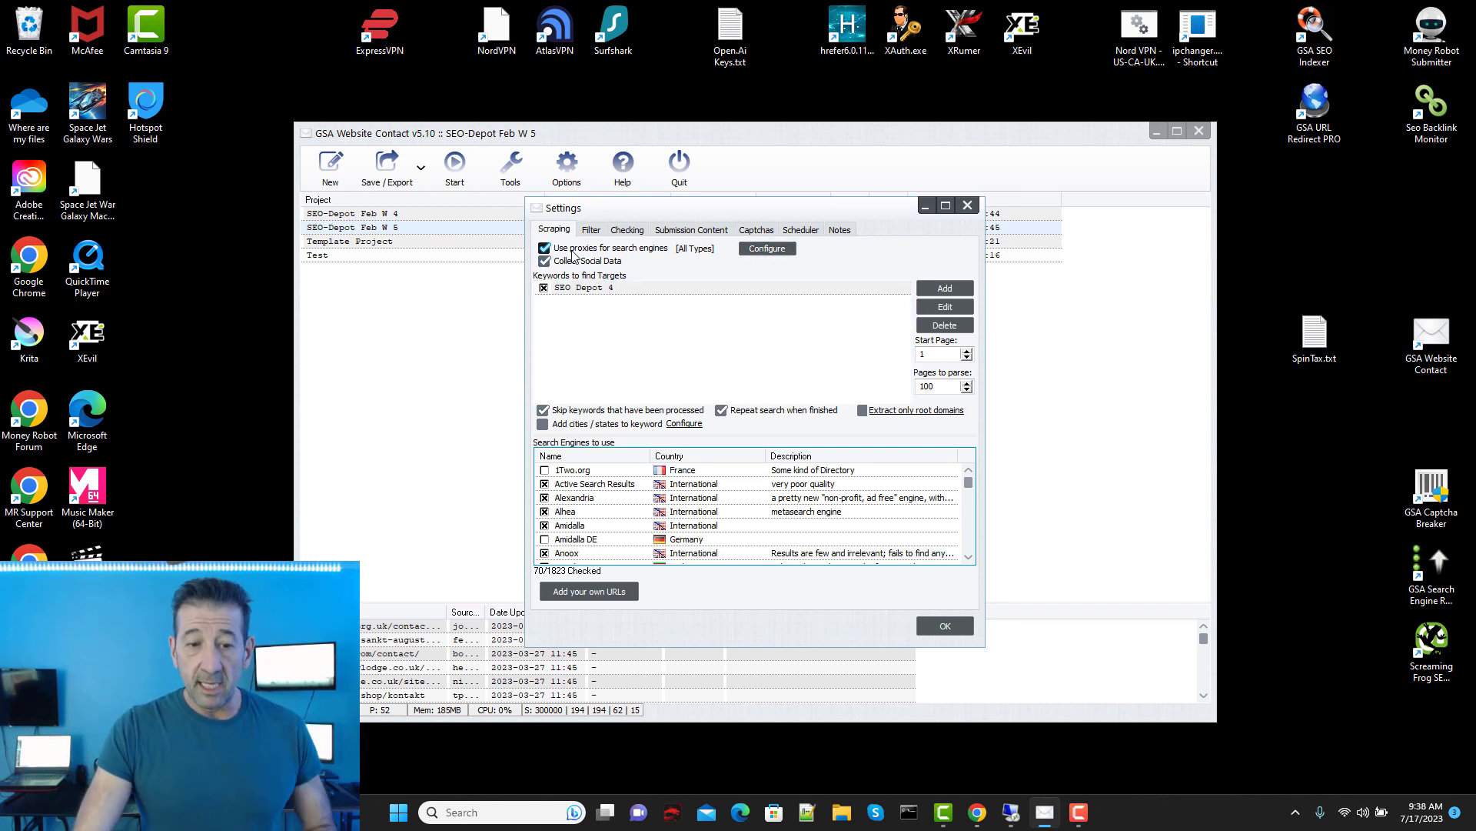
pyautogui.click(628, 230)
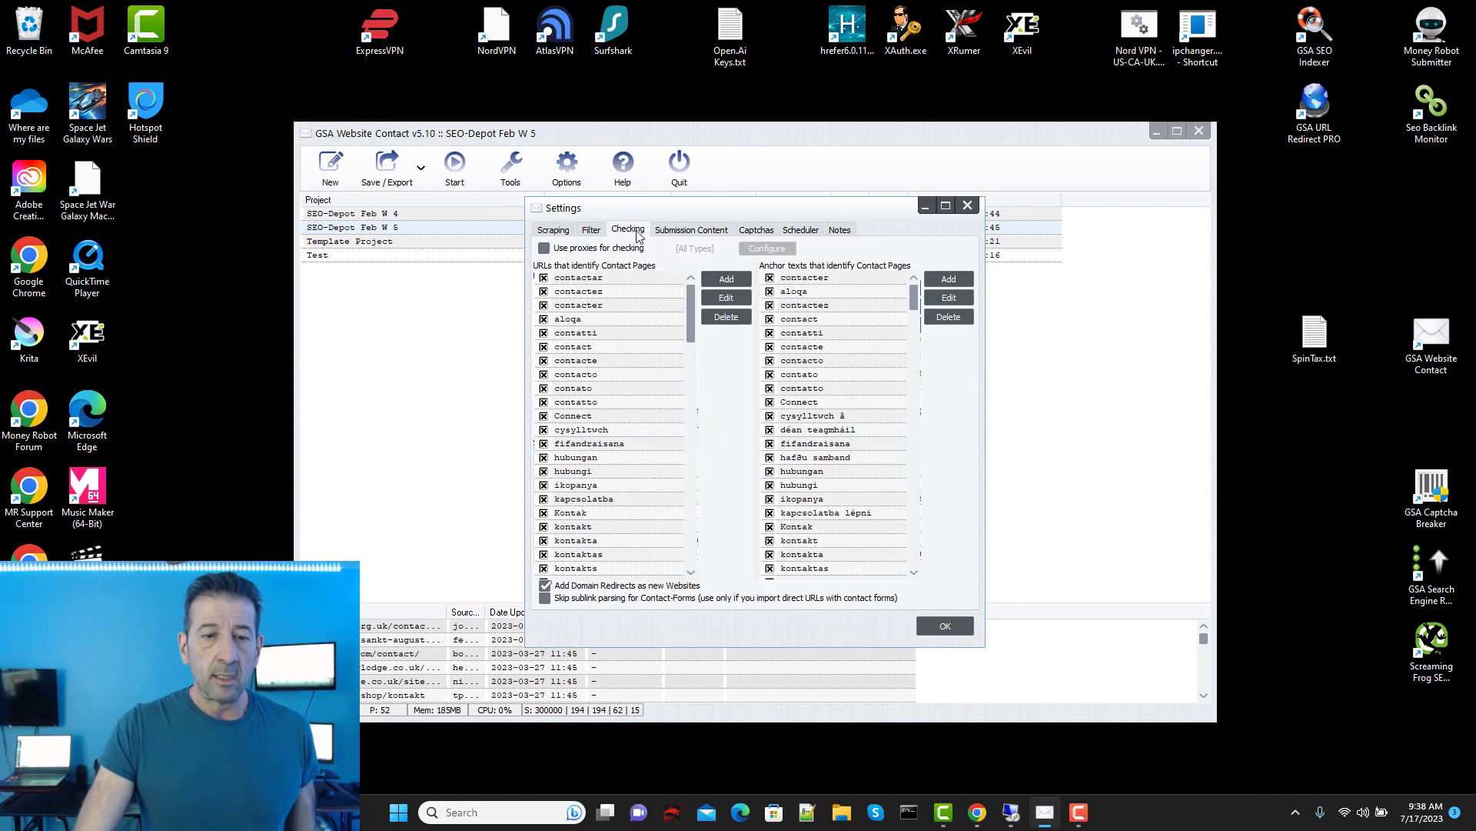
pyautogui.click(681, 231)
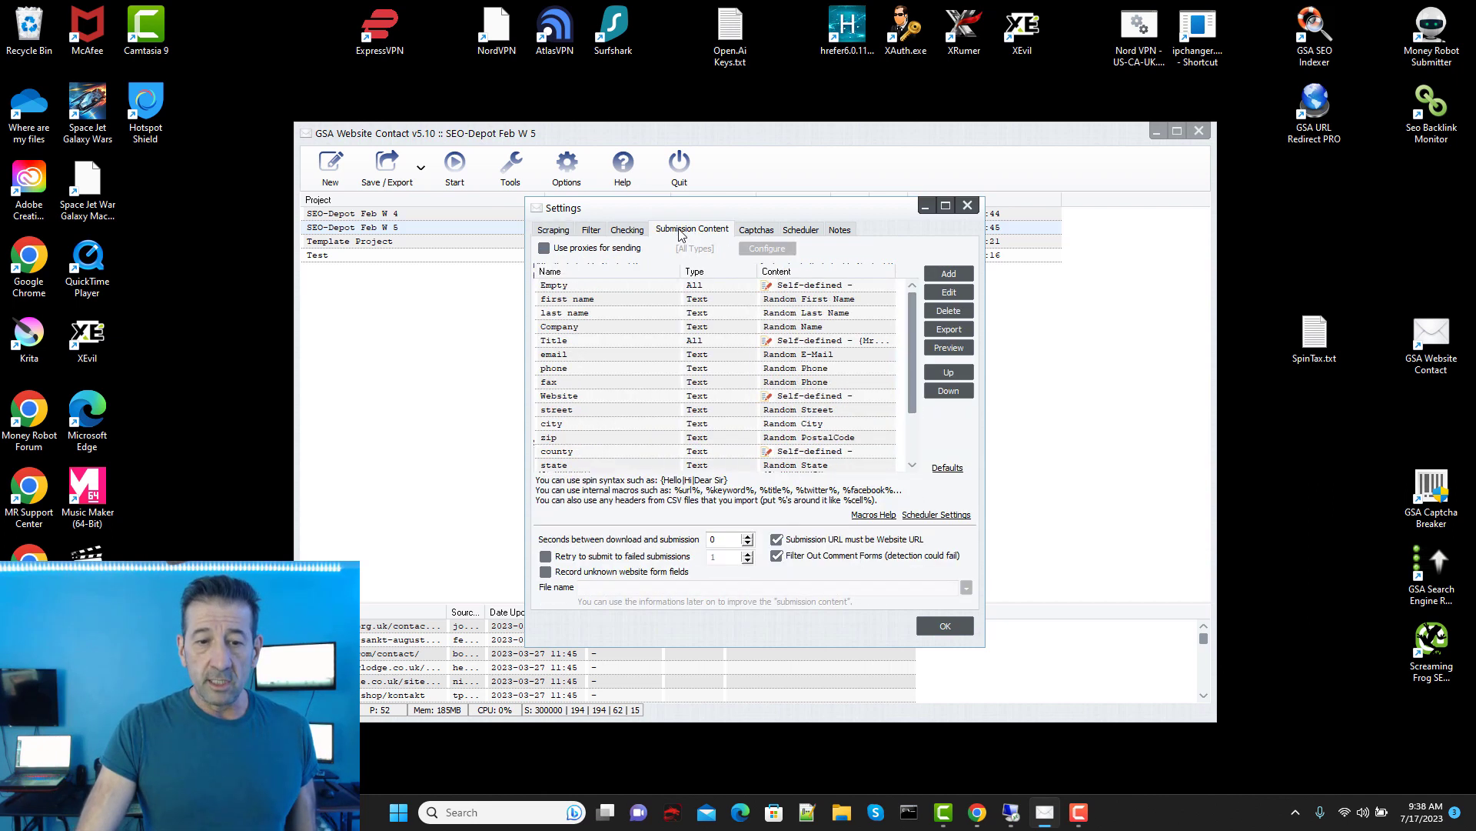
pyautogui.scroll(-2, 915, 353)
pyautogui.scroll(2, 915, 353)
pyautogui.click(544, 251)
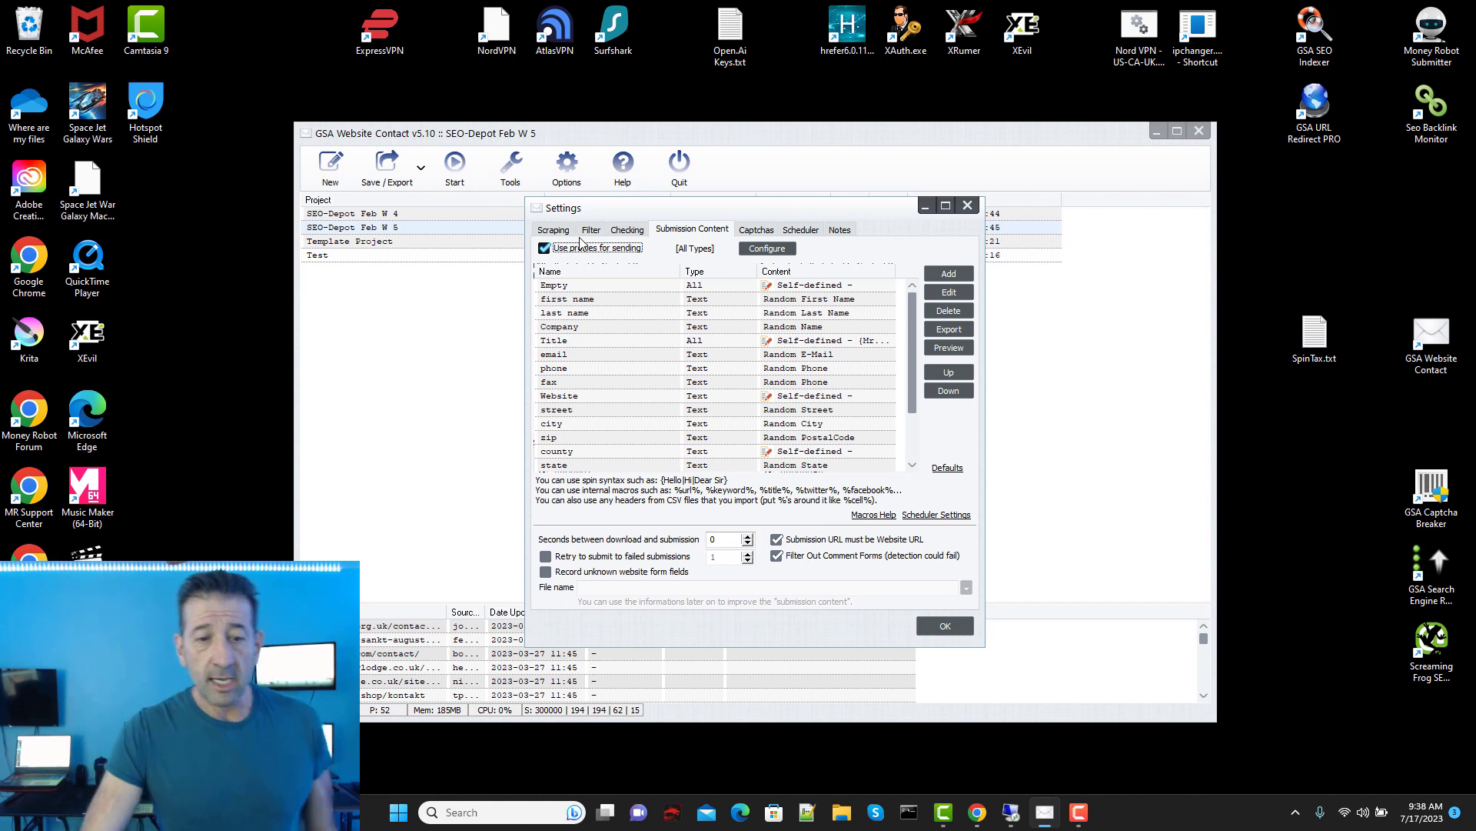
pyautogui.click(786, 253)
# Step: Reposition and enlarge the Proxy List window so its proxy counters are visible
pyautogui.moveTo(779, 270); pyautogui.dragTo(690, 179)
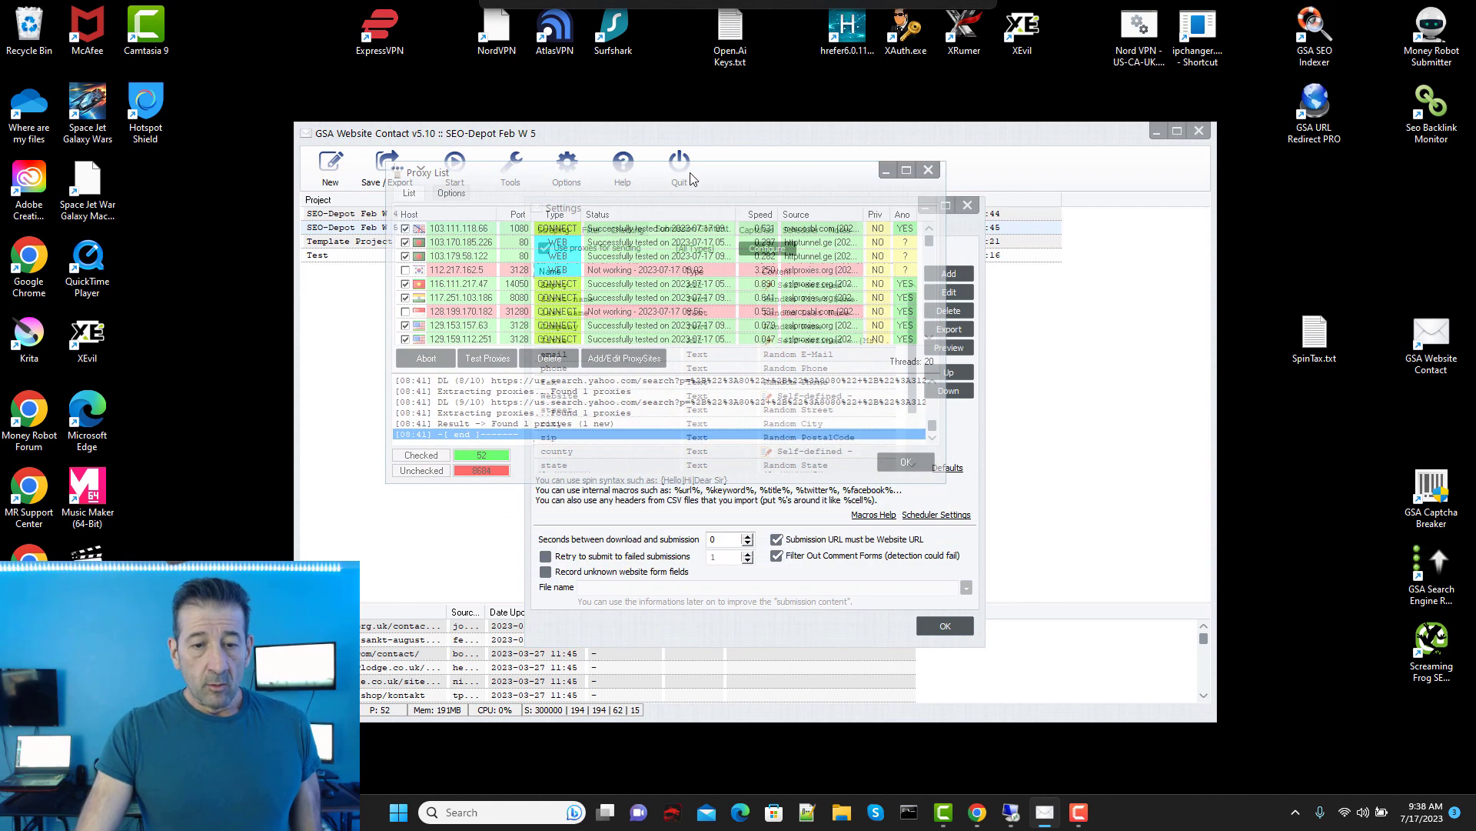
pyautogui.moveTo(941, 483); pyautogui.dragTo(1179, 716)
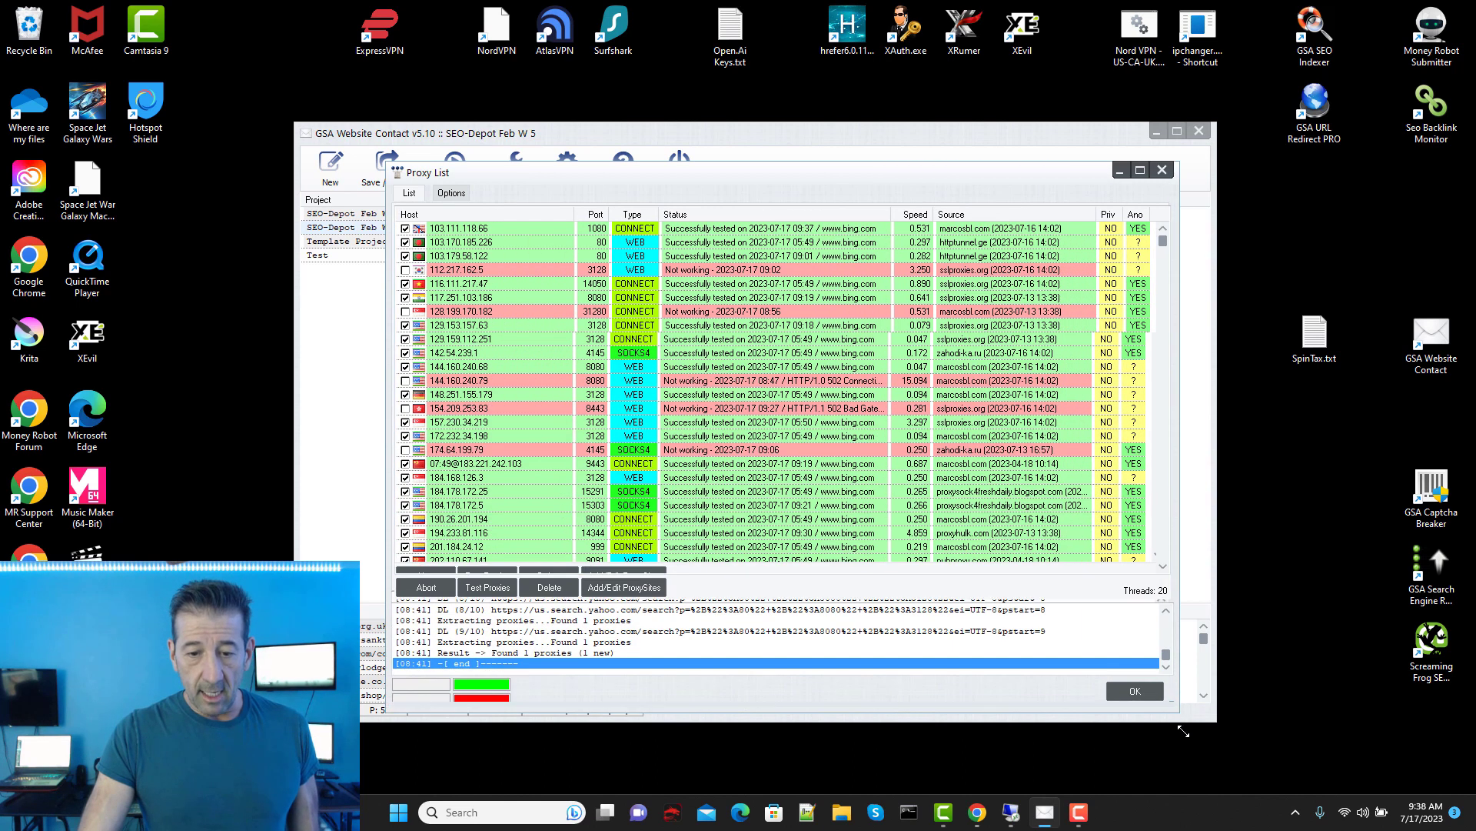
pyautogui.moveTo(686, 179); pyautogui.dragTo(658, 163)
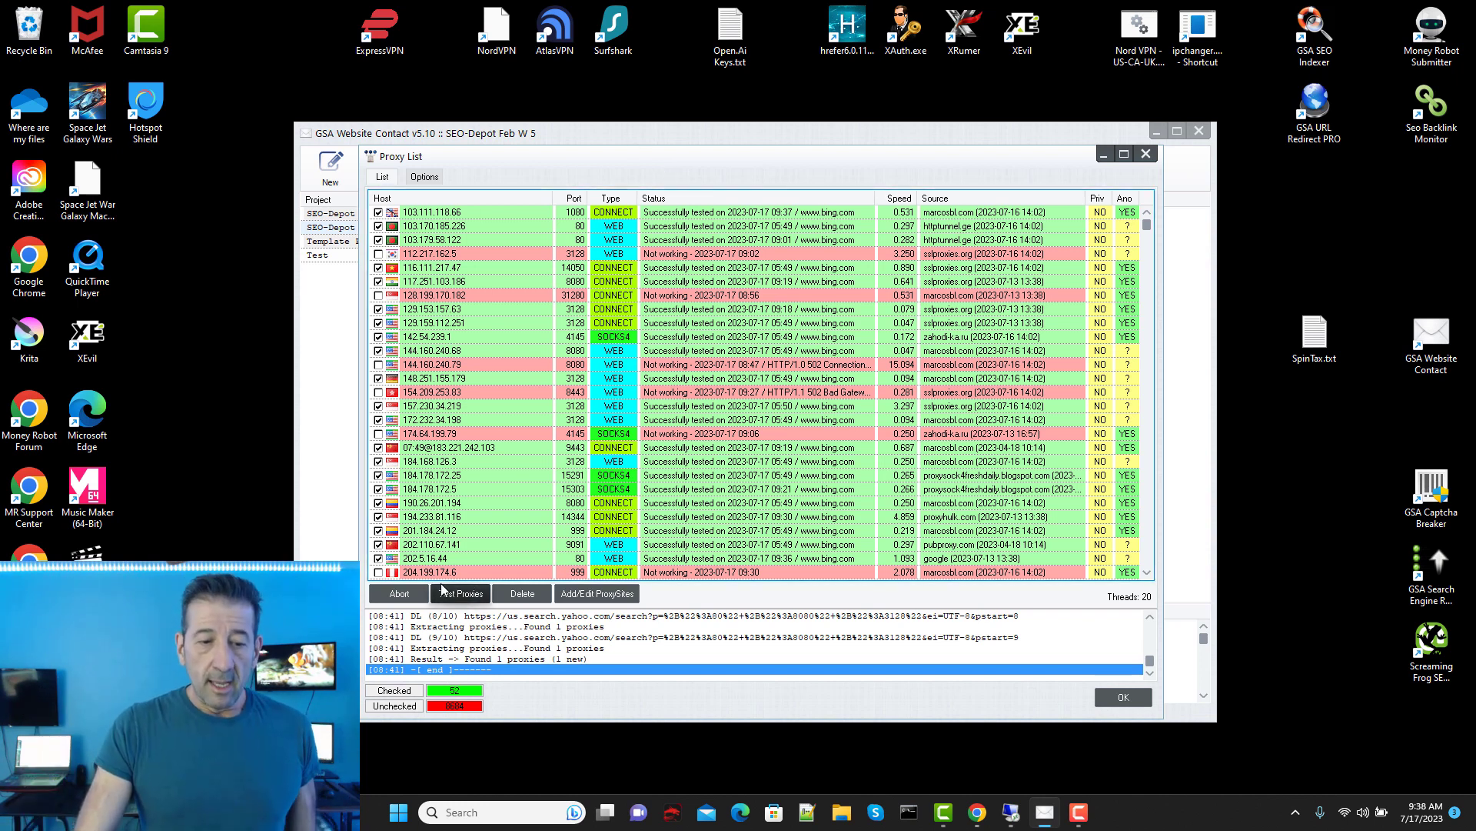
pyautogui.click(429, 179)
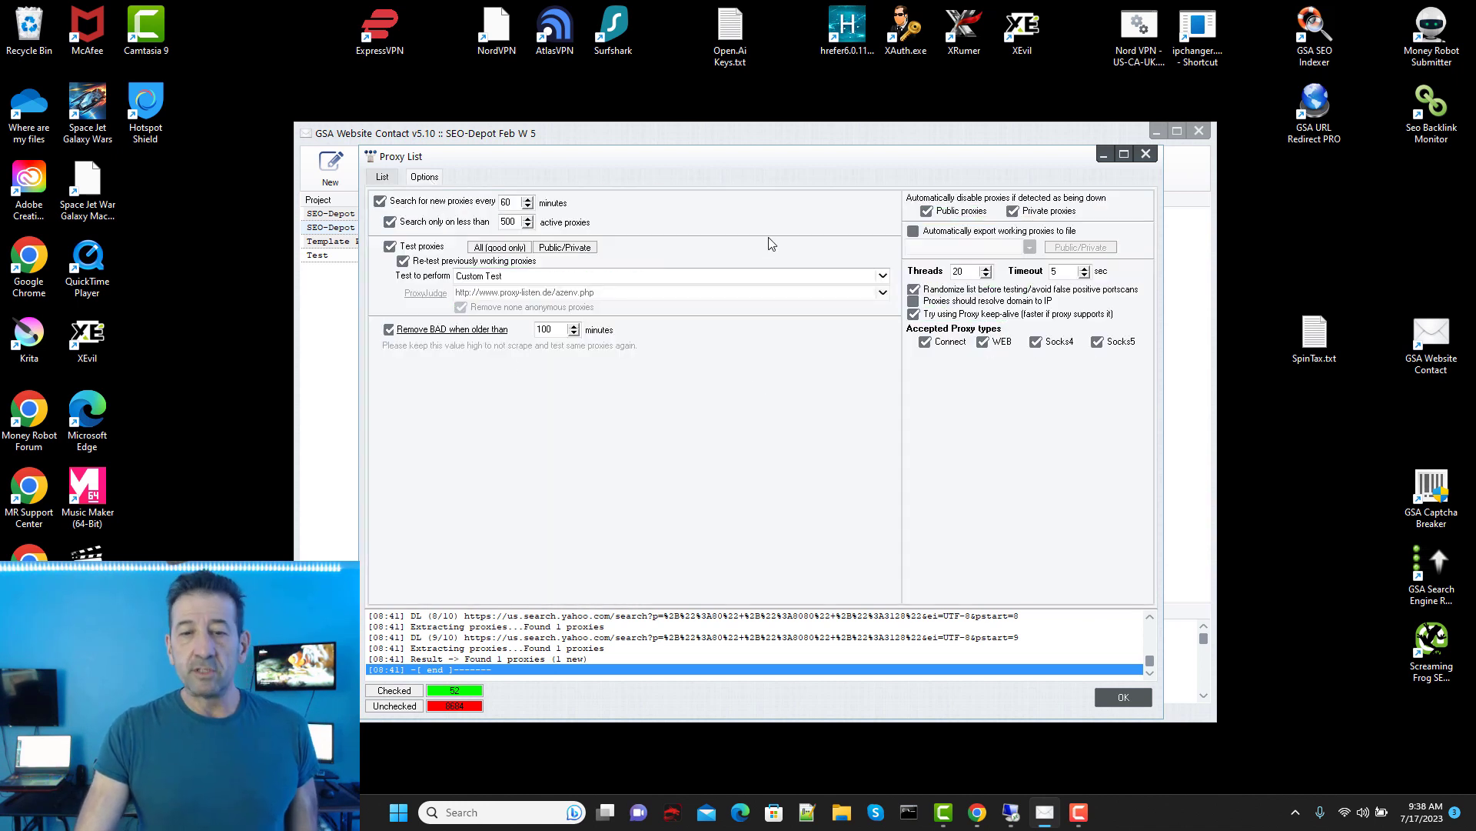
# Step: Stop auto-disabling private proxies and set the new-proxy search interval to 30 minutes
pyautogui.moveTo(888, 162); pyautogui.dragTo(858, 175)
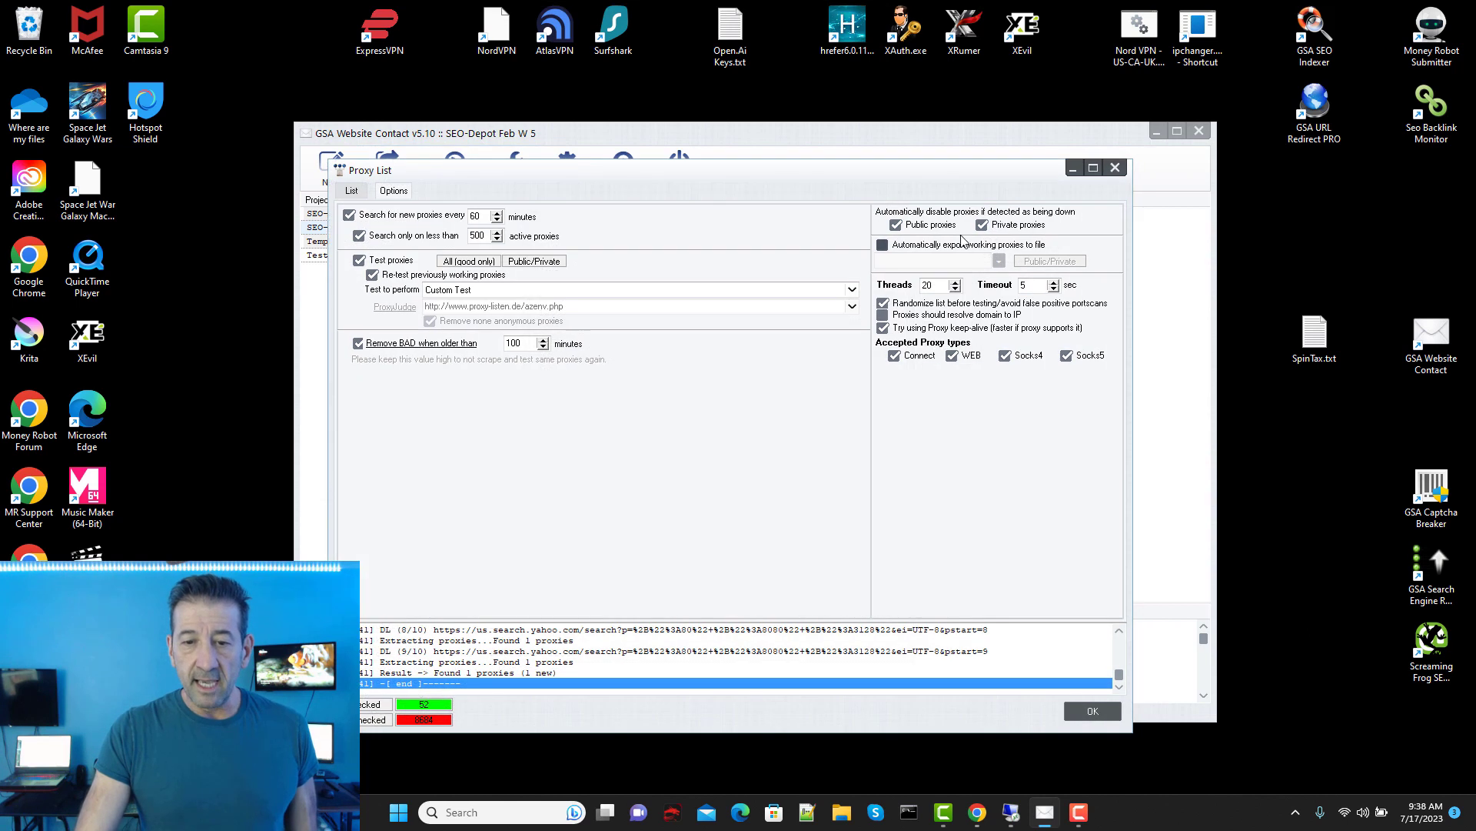
pyautogui.click(982, 225)
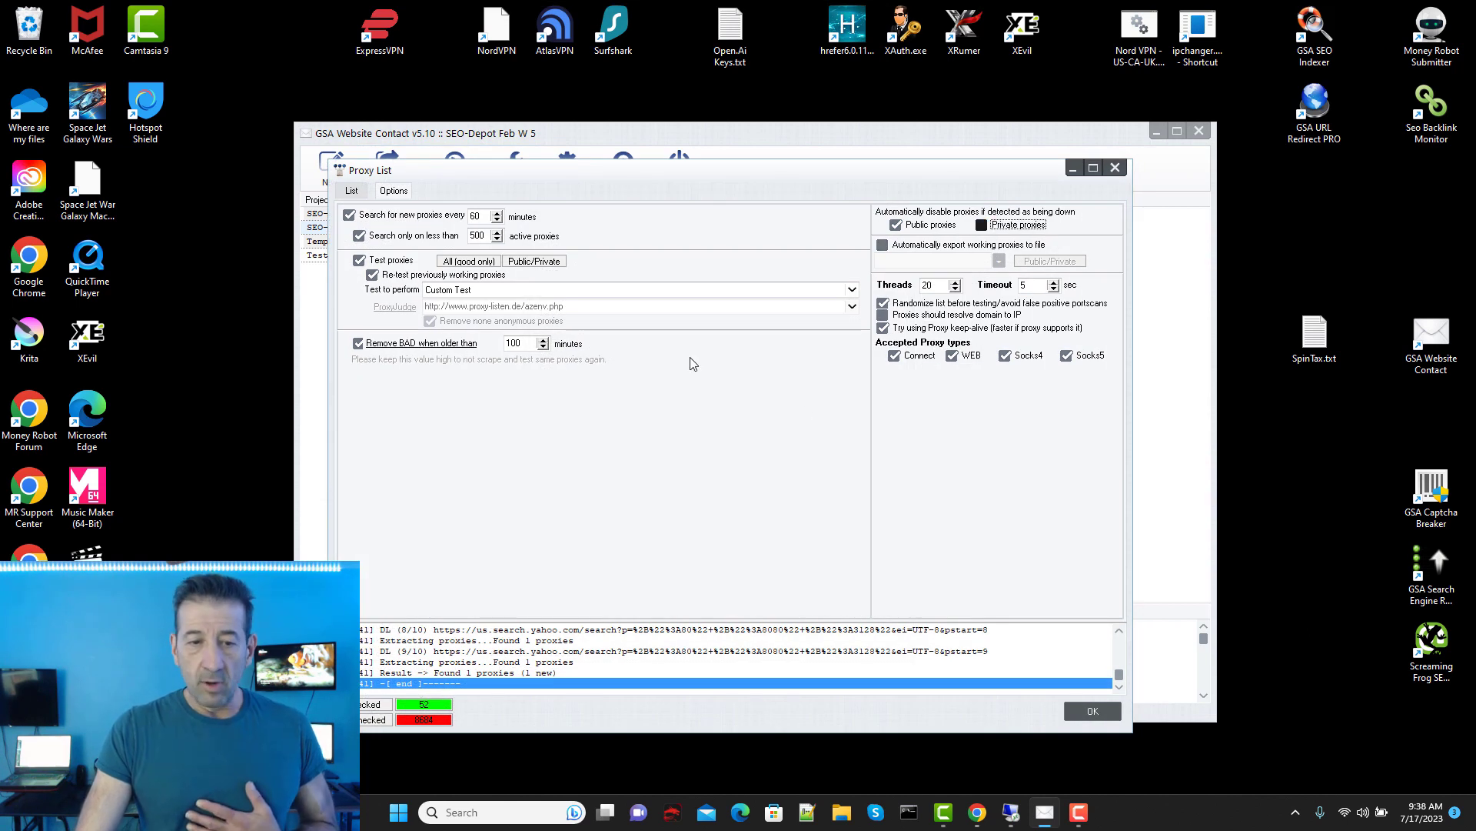
pyautogui.click(477, 216)
pyautogui.write('3')
pyautogui.write('1')
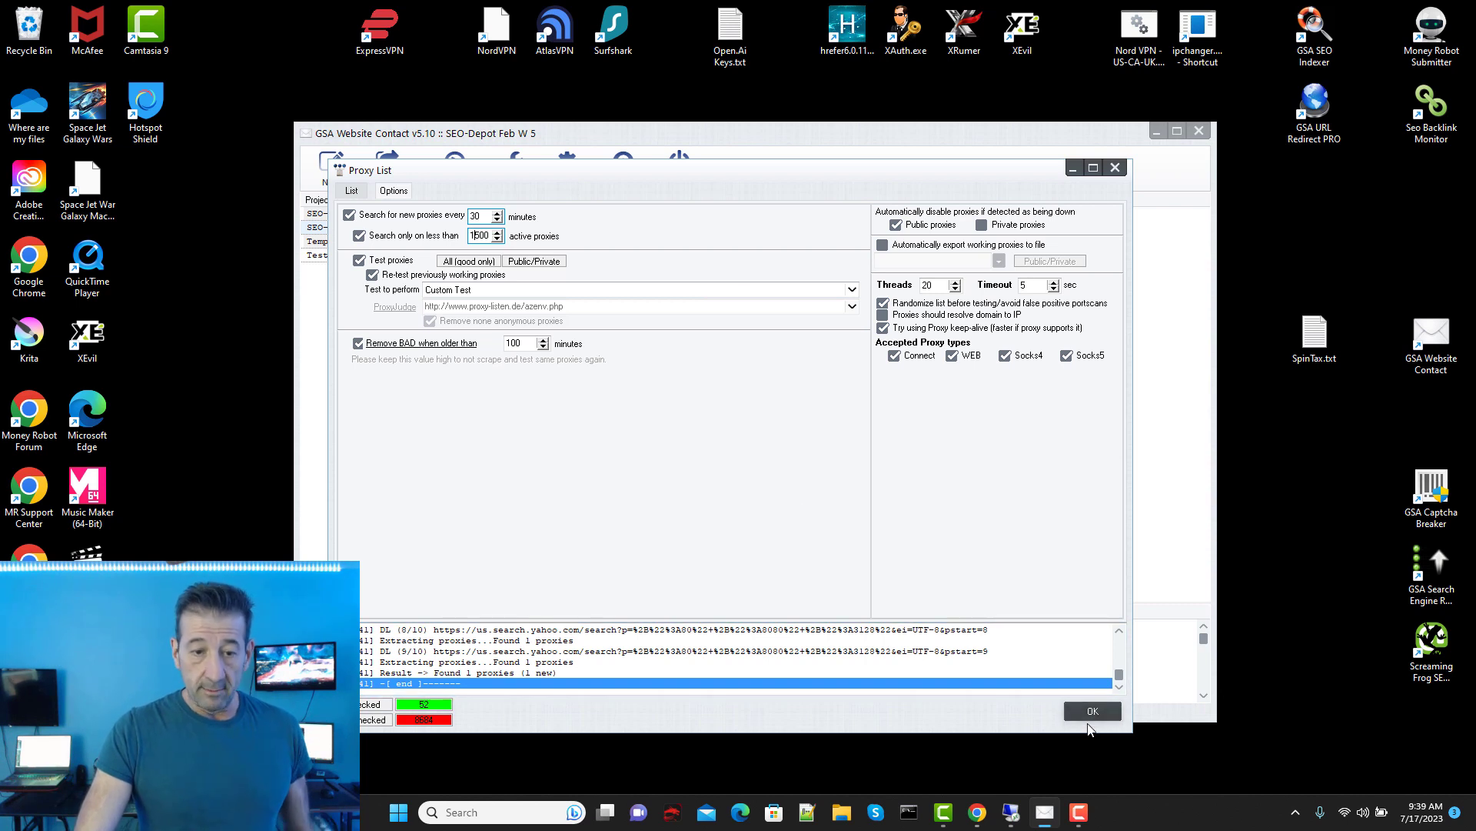
pyautogui.click(358, 192)
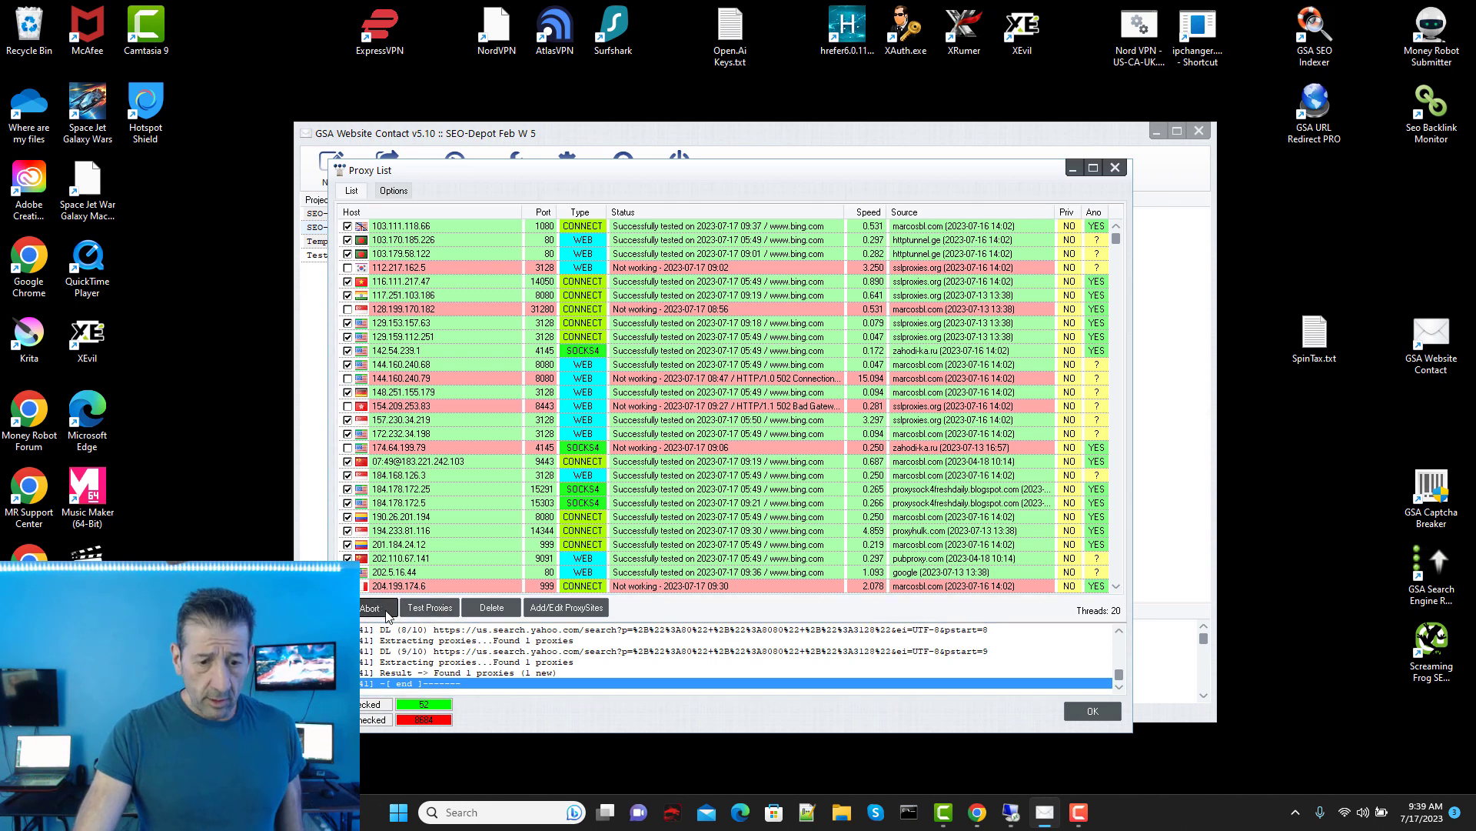
# Step: Enable free-proxy-list.net, freeproxyleads, free-proxy-indonesia, freeproxyhttps, freeproxygood and freeproxydailyupdate as proxy sources
pyautogui.click(567, 608)
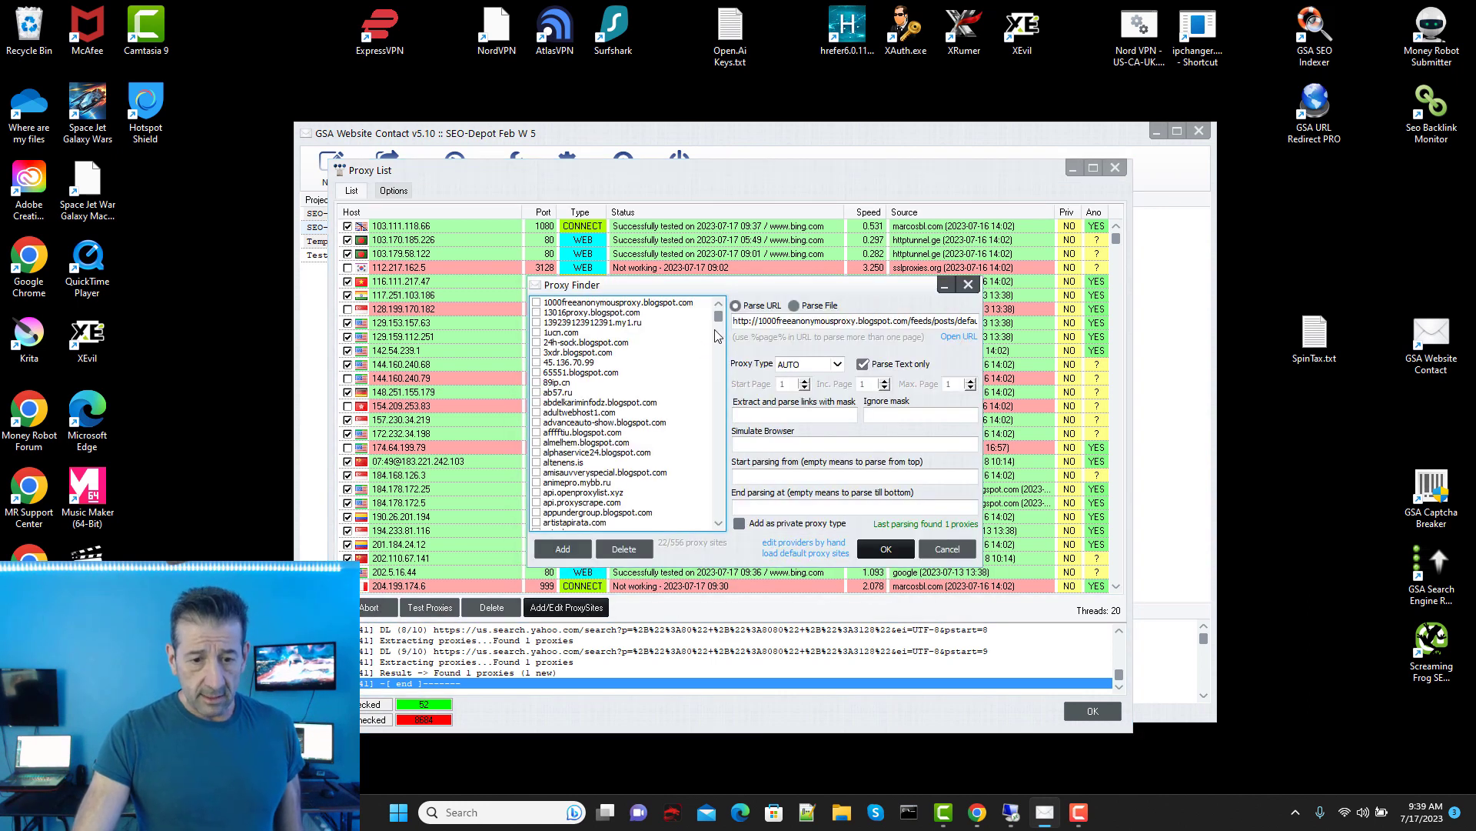
pyautogui.moveTo(717, 322); pyautogui.dragTo(742, 376)
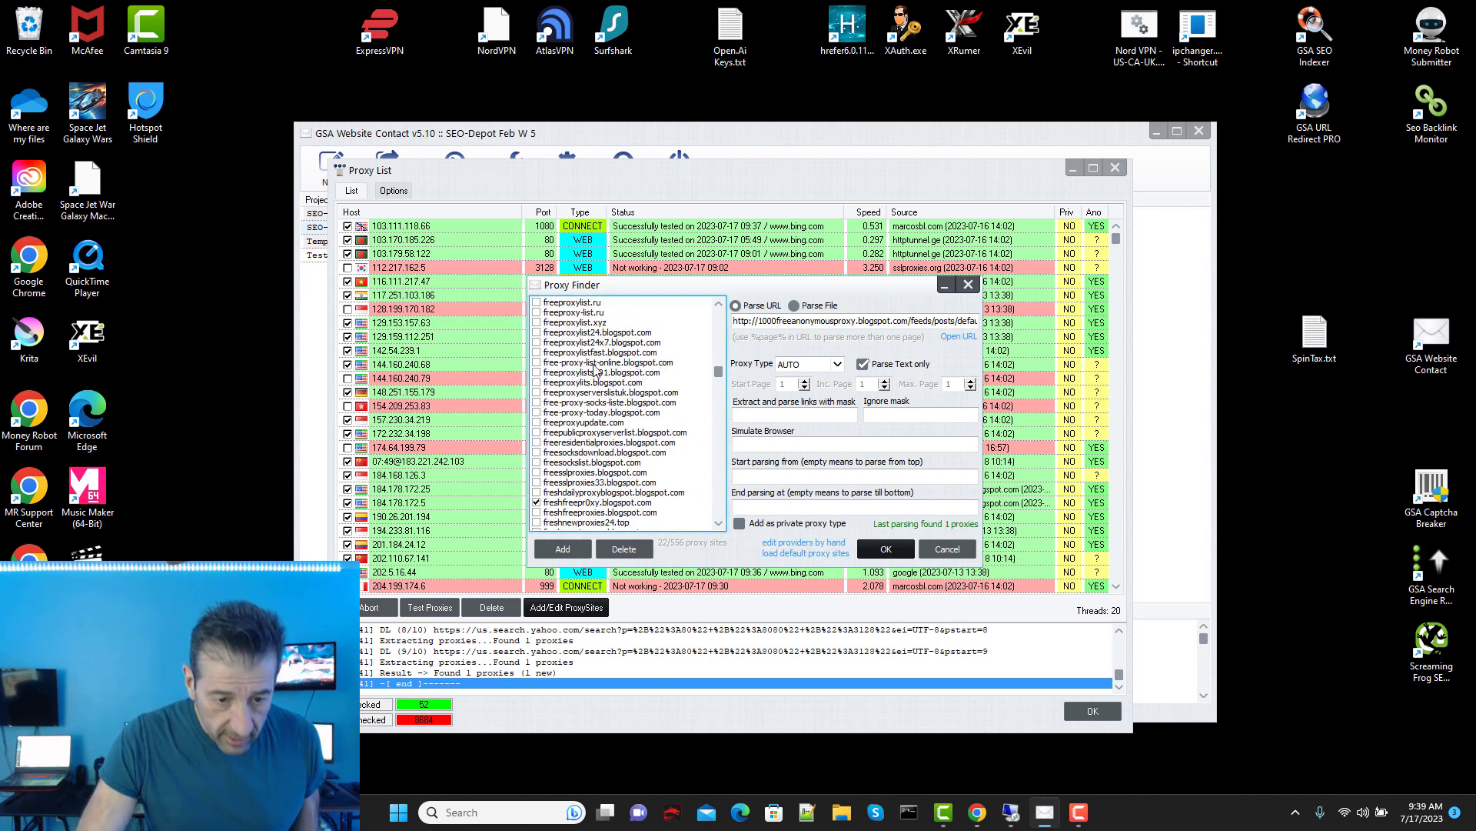
pyautogui.scroll(3, 596, 377)
pyautogui.scroll(1, 596, 377)
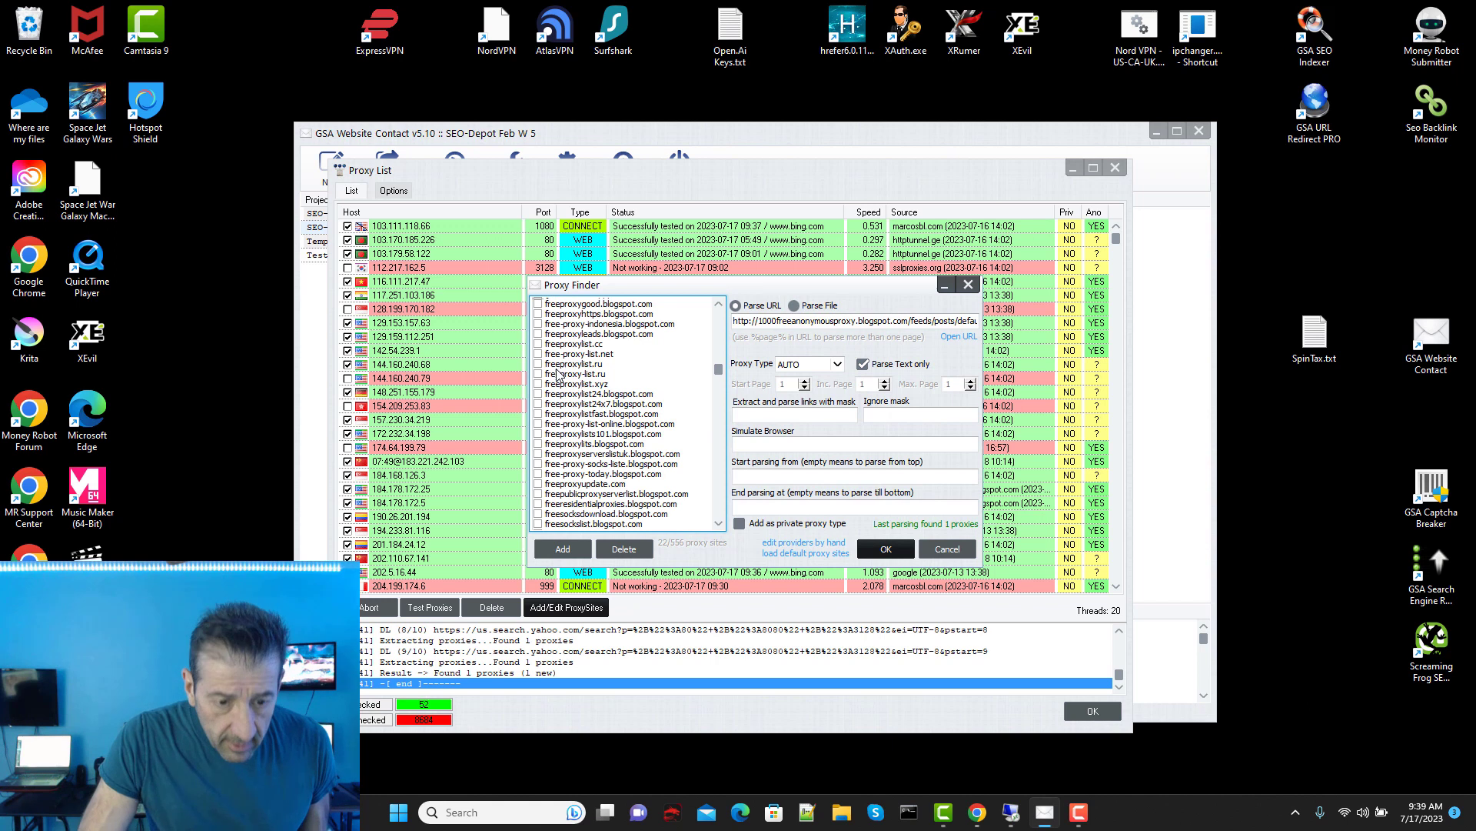
pyautogui.click(538, 354)
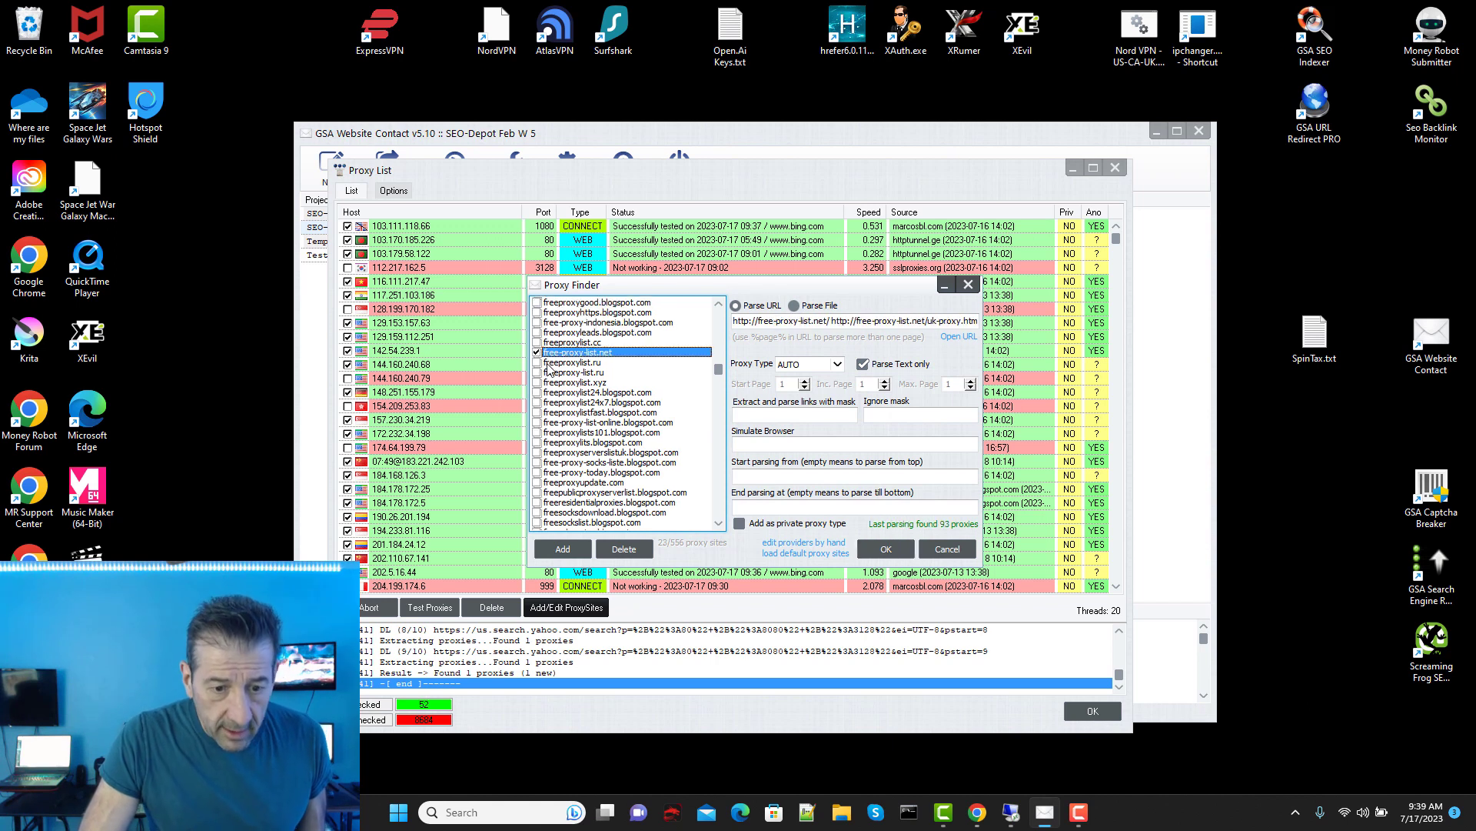
pyautogui.click(538, 333)
pyautogui.scroll(1, 555, 362)
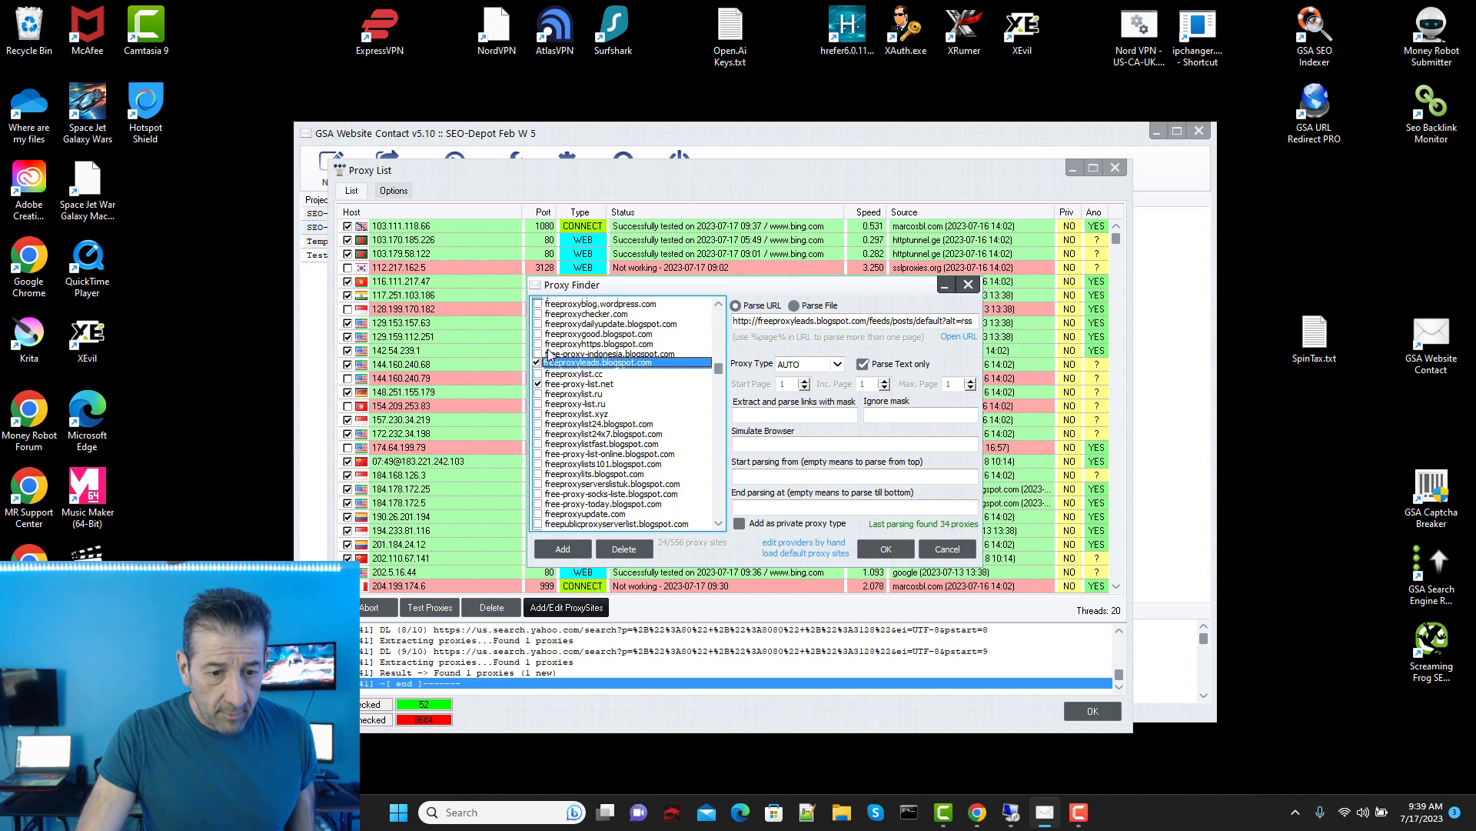
pyautogui.click(550, 353)
pyautogui.click(538, 344)
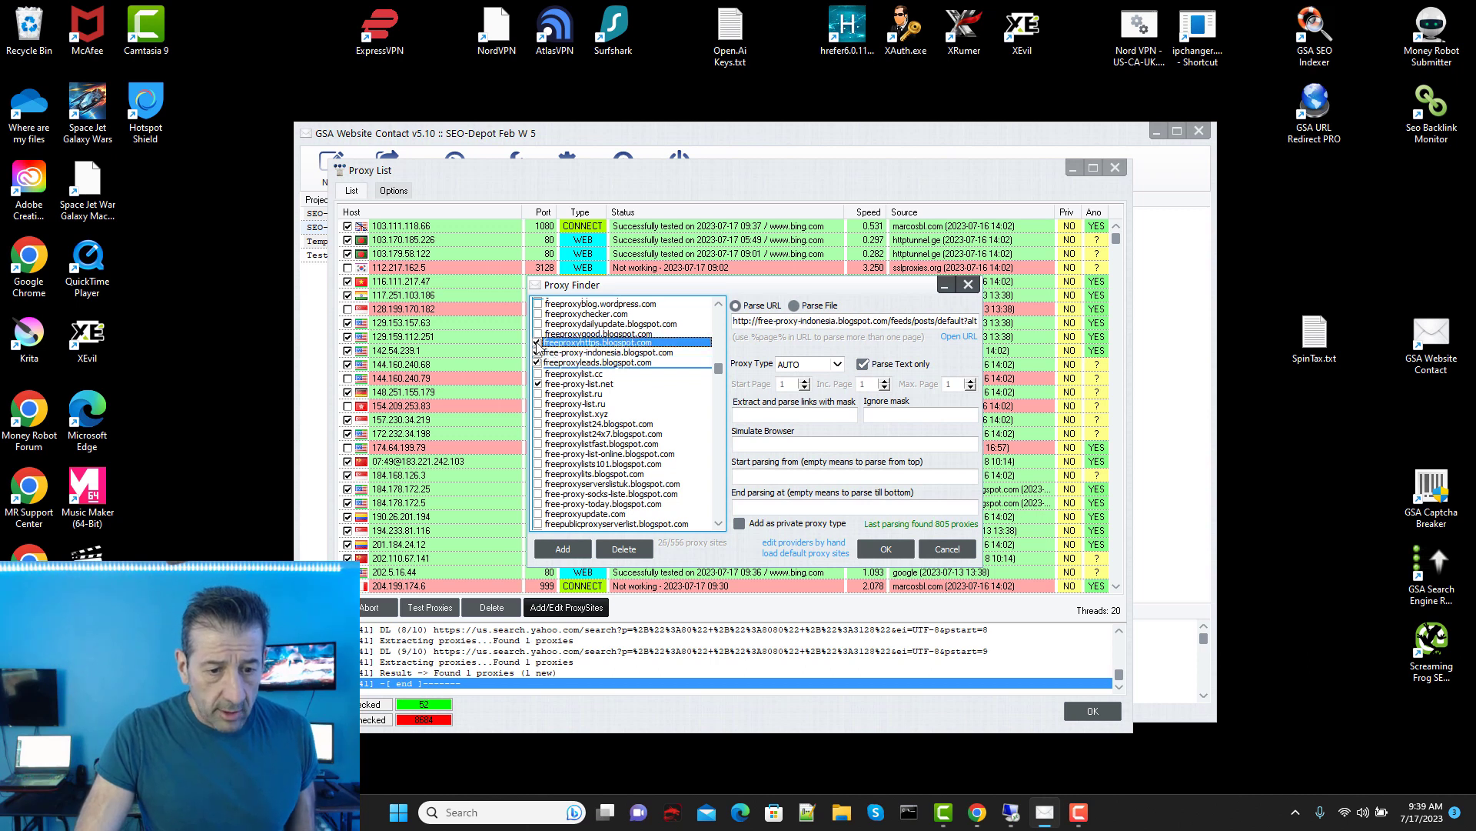
pyautogui.click(538, 333)
pyautogui.click(539, 323)
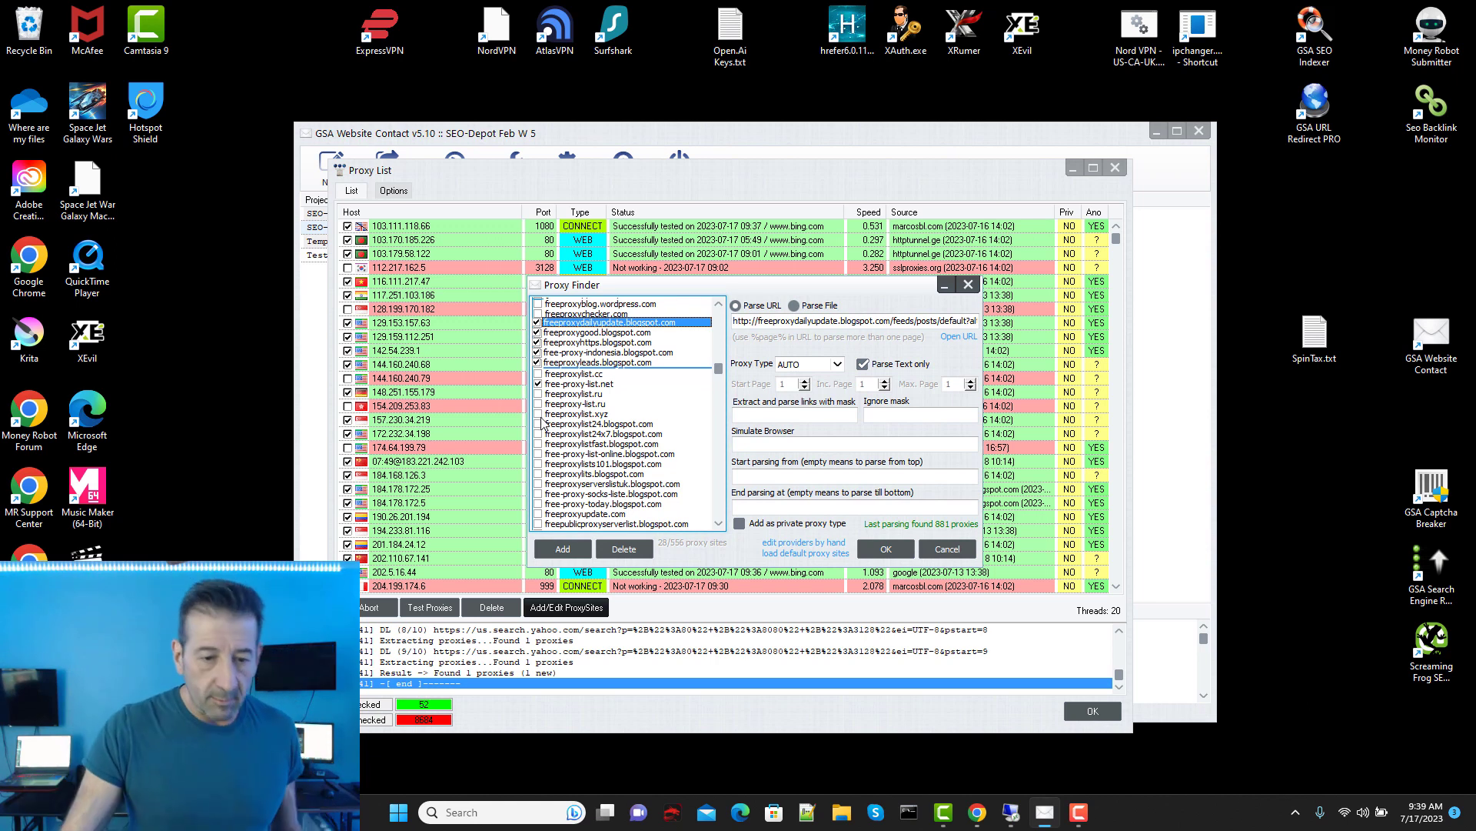
# Step: Enable free-proxy4u, freeproxy93, freeproxyblog.wordpress.com, freeproxylists101, free-proxy-list-online and proxy-free-list, then confirm
pyautogui.scroll(1, 654, 358)
pyautogui.scroll(1, 620, 356)
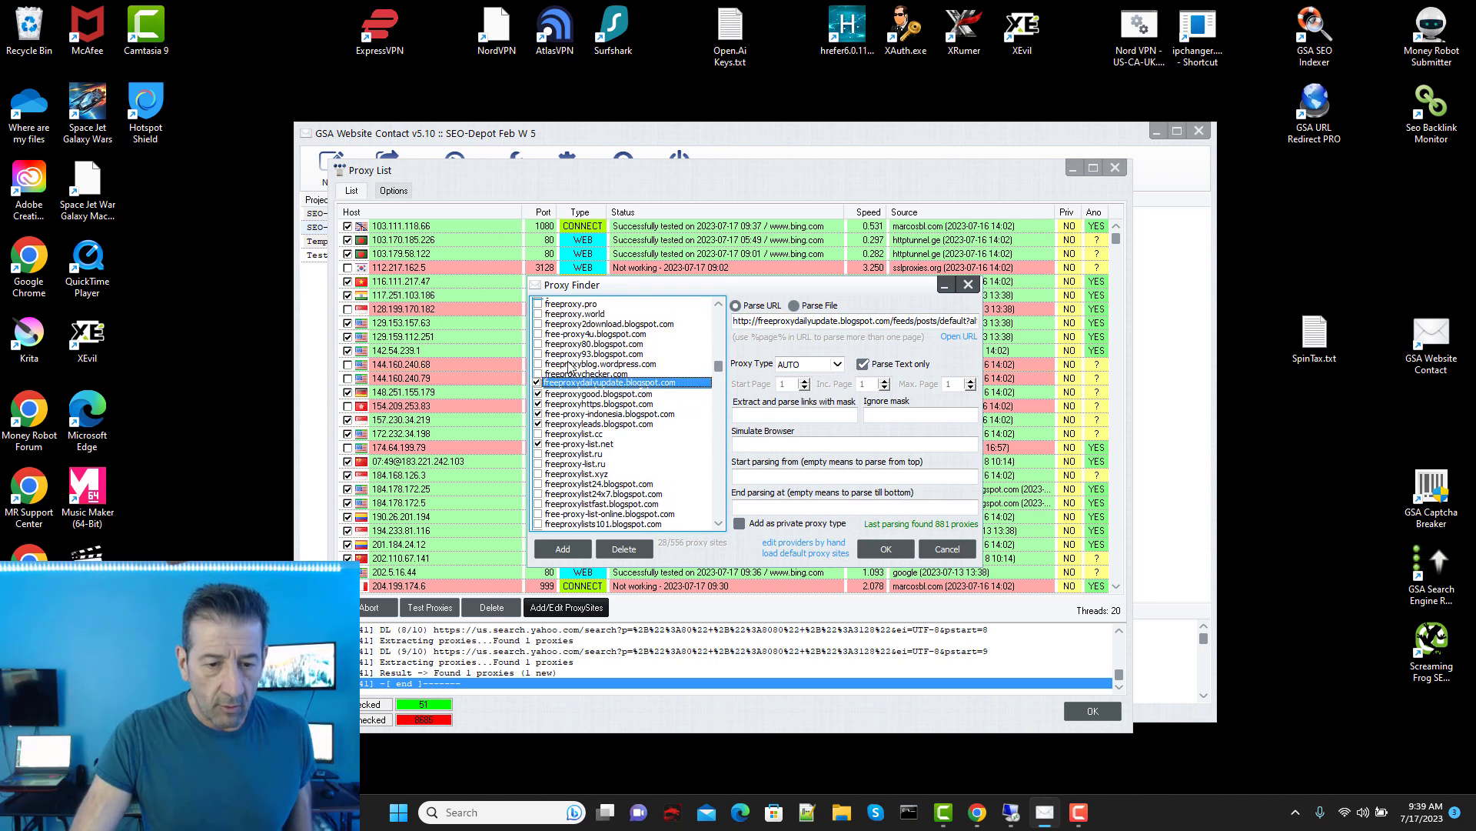
pyautogui.click(537, 332)
pyautogui.click(540, 351)
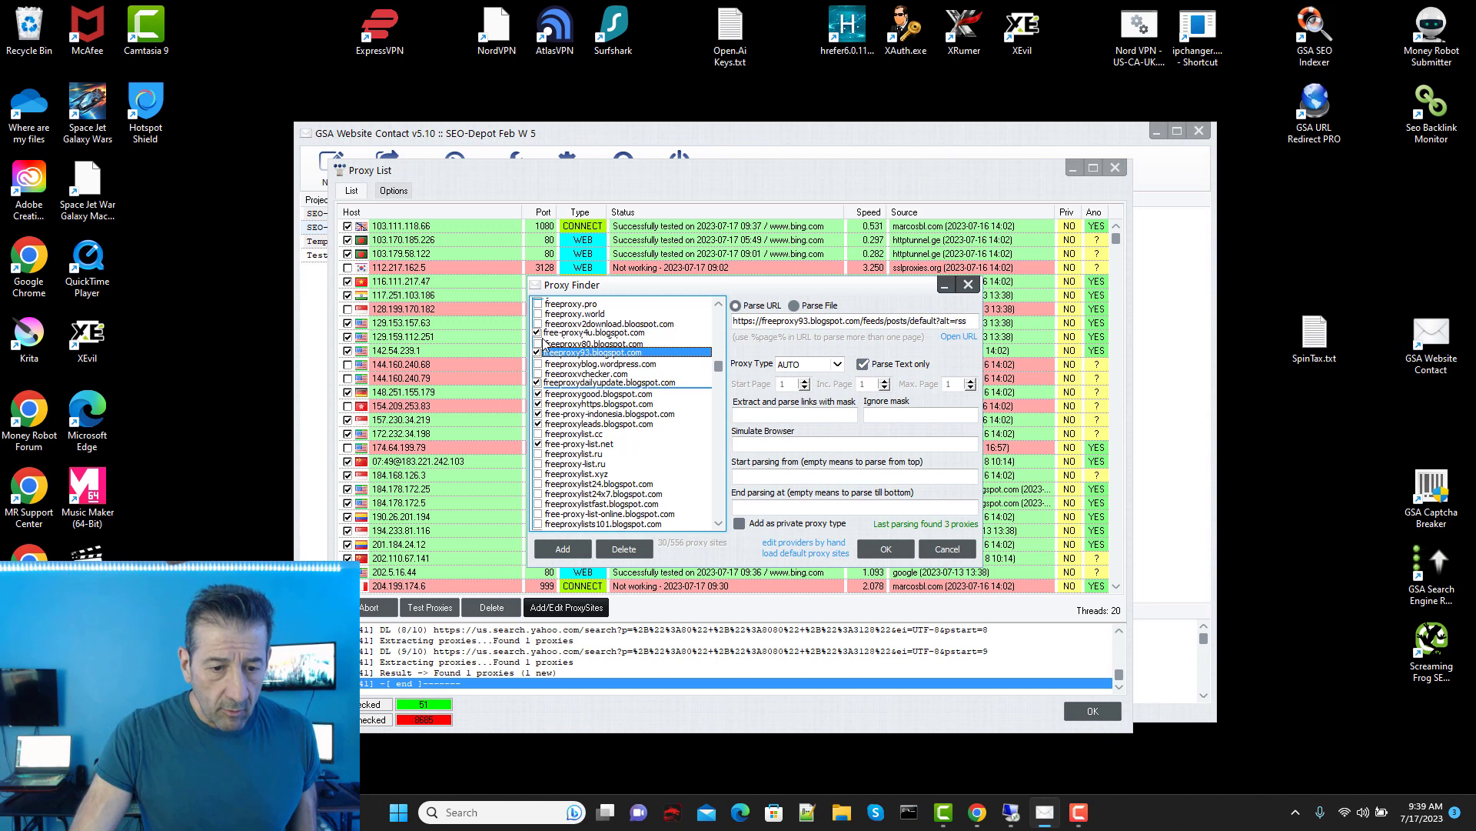
pyautogui.click(539, 351)
pyautogui.click(538, 363)
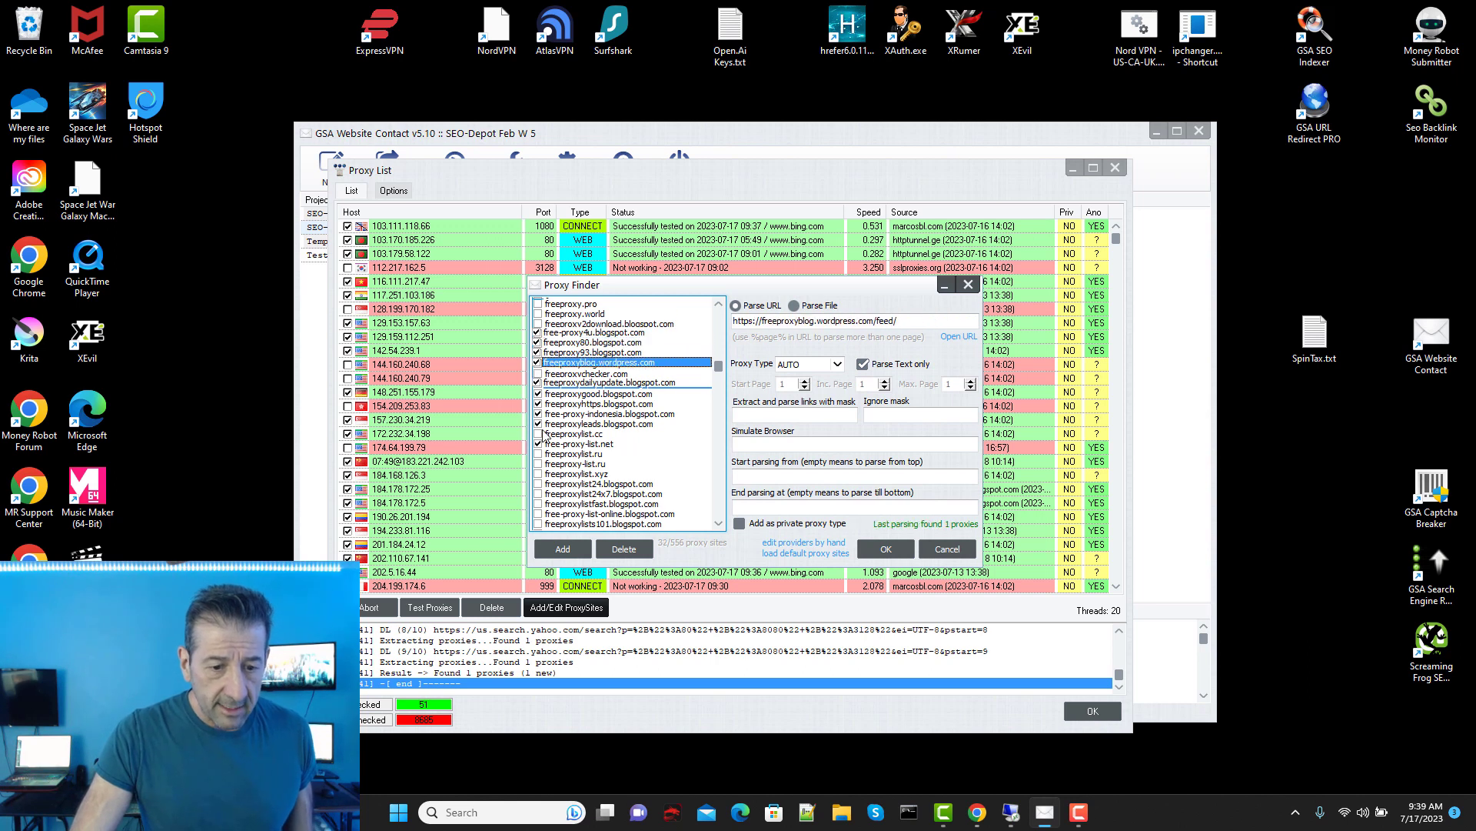
pyautogui.scroll(-3, 543, 431)
pyautogui.click(538, 434)
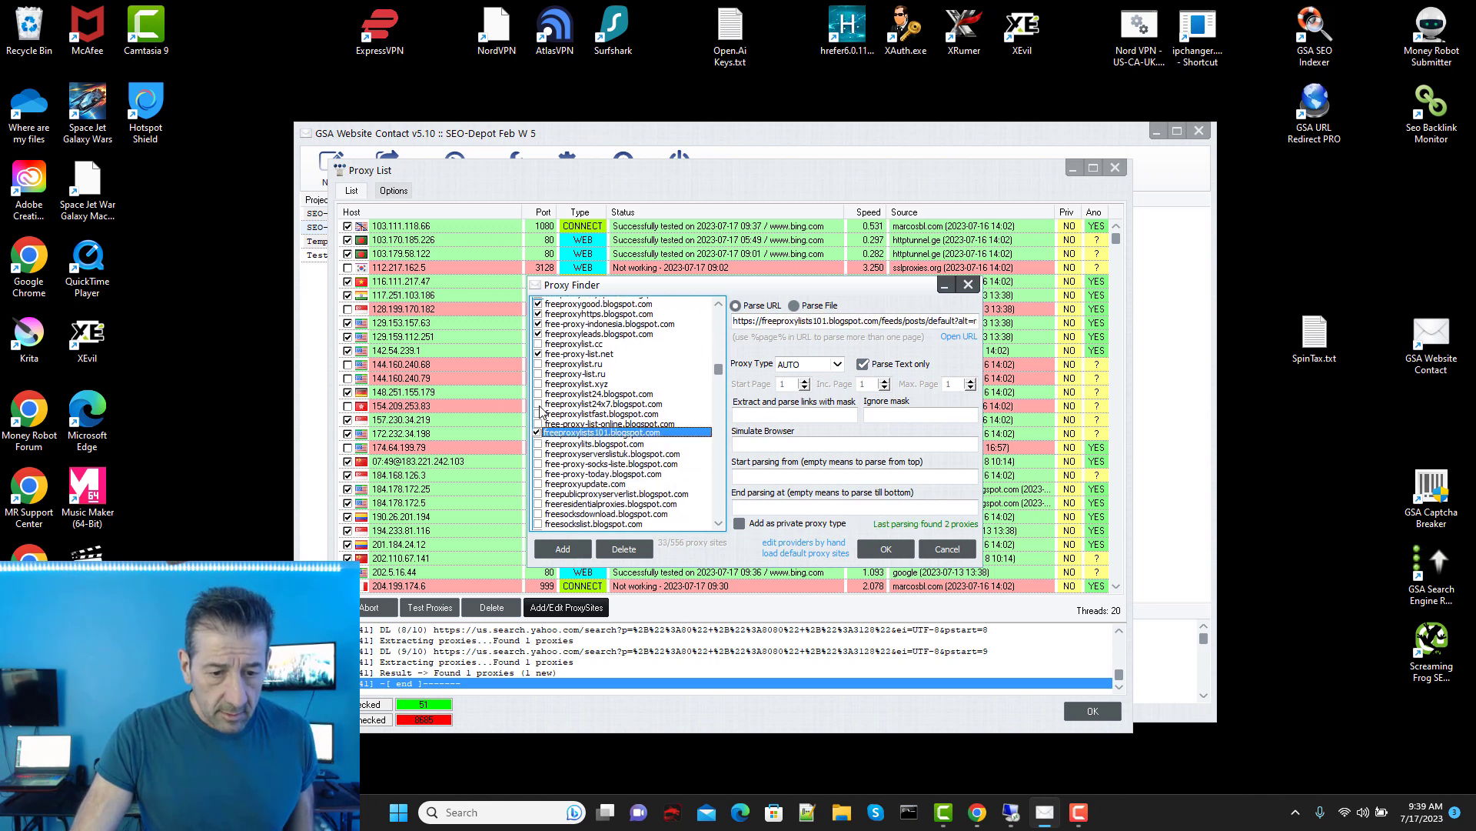
pyautogui.click(542, 422)
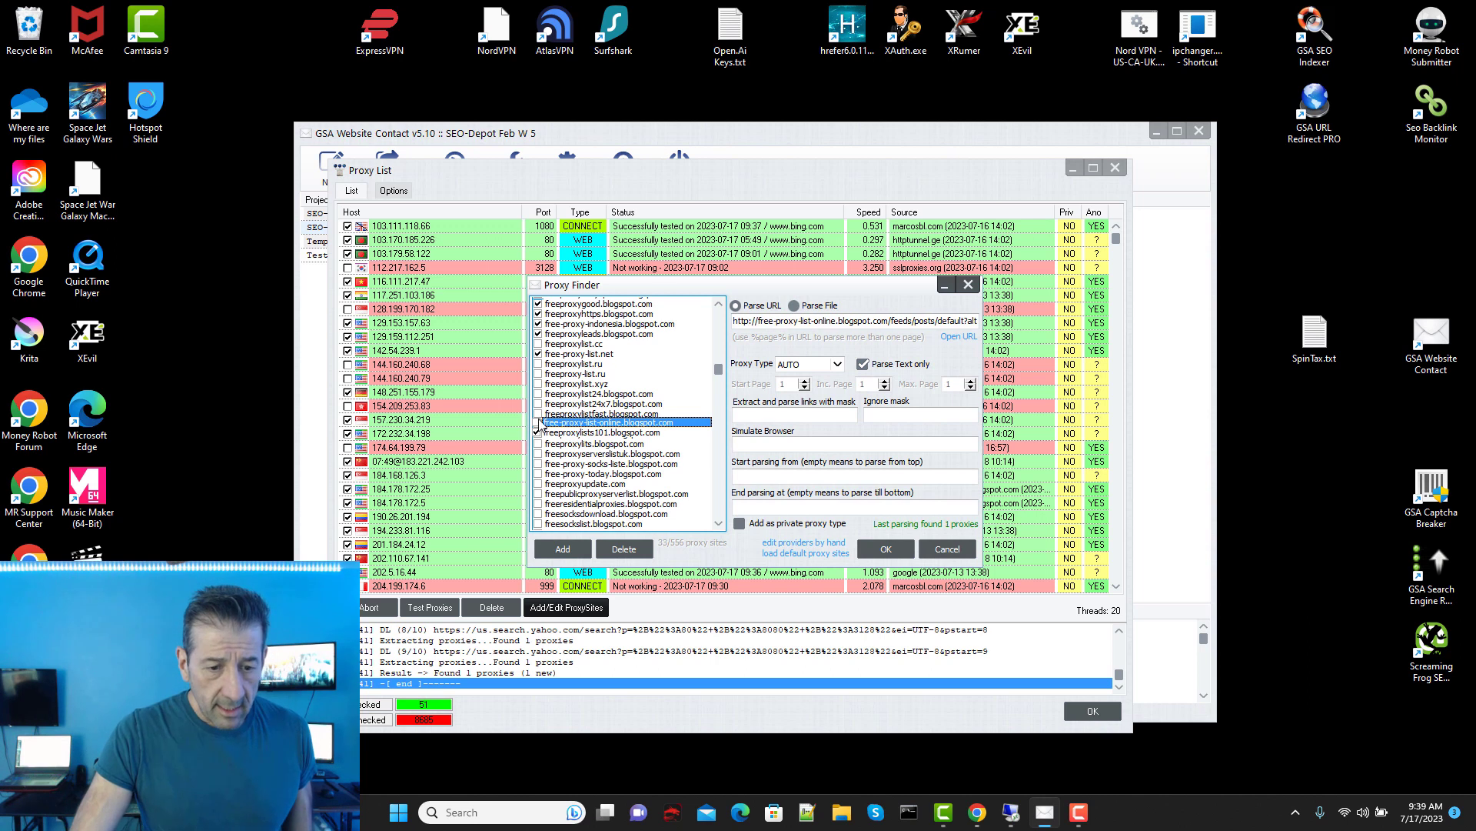
pyautogui.moveTo(718, 371); pyautogui.dragTo(718, 445)
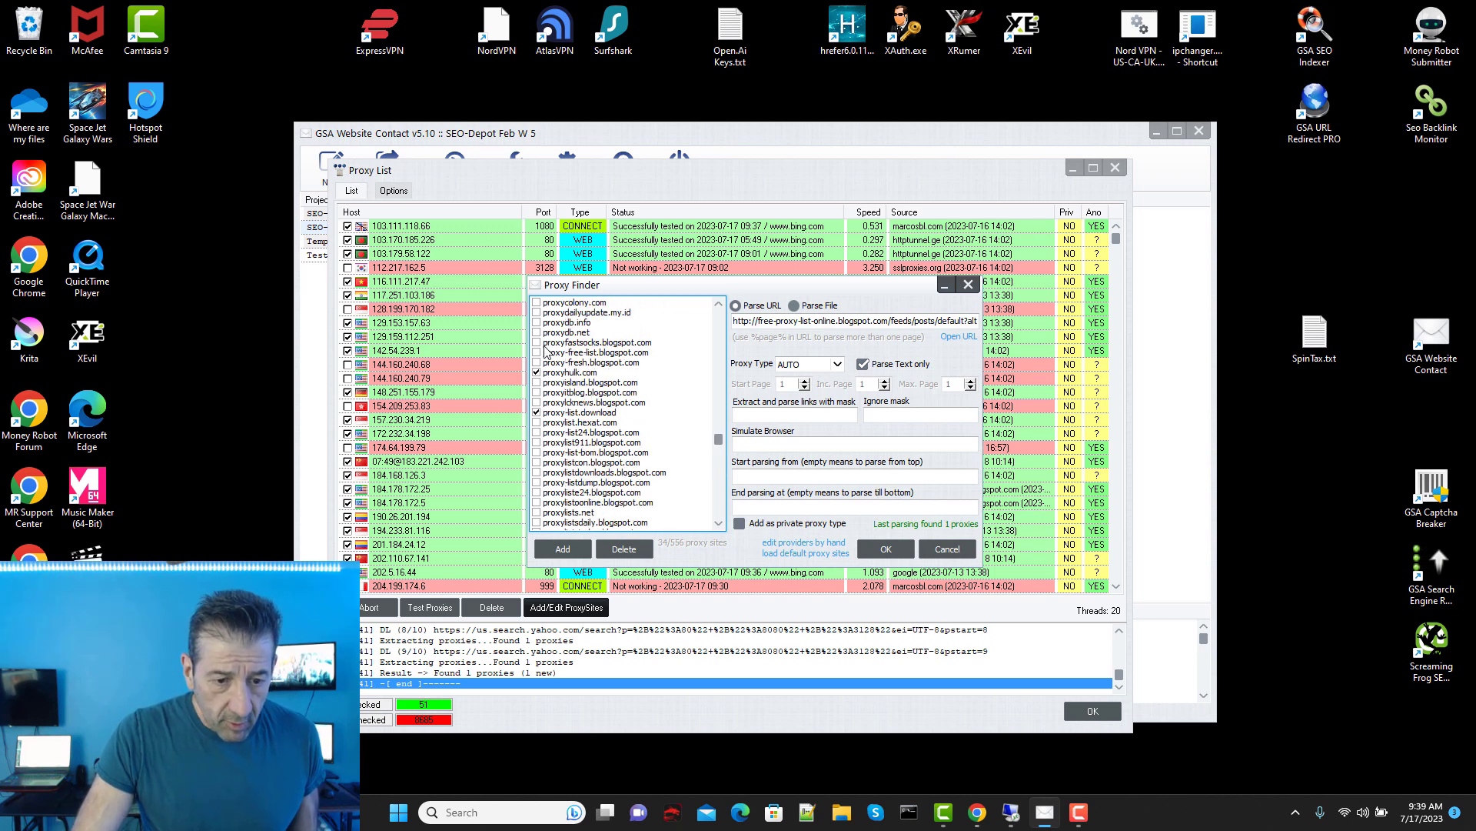
pyautogui.click(537, 352)
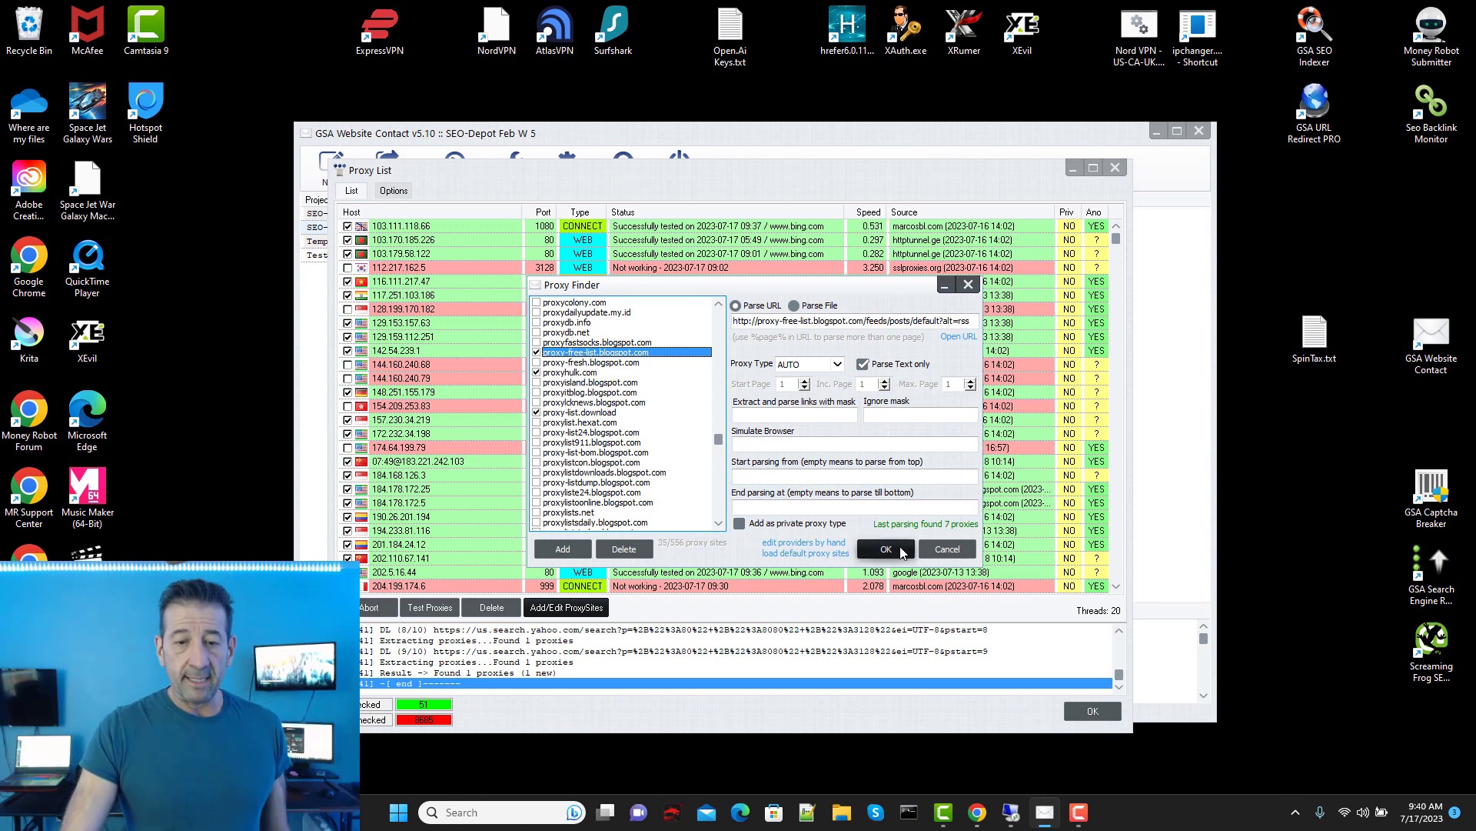
pyautogui.click(886, 549)
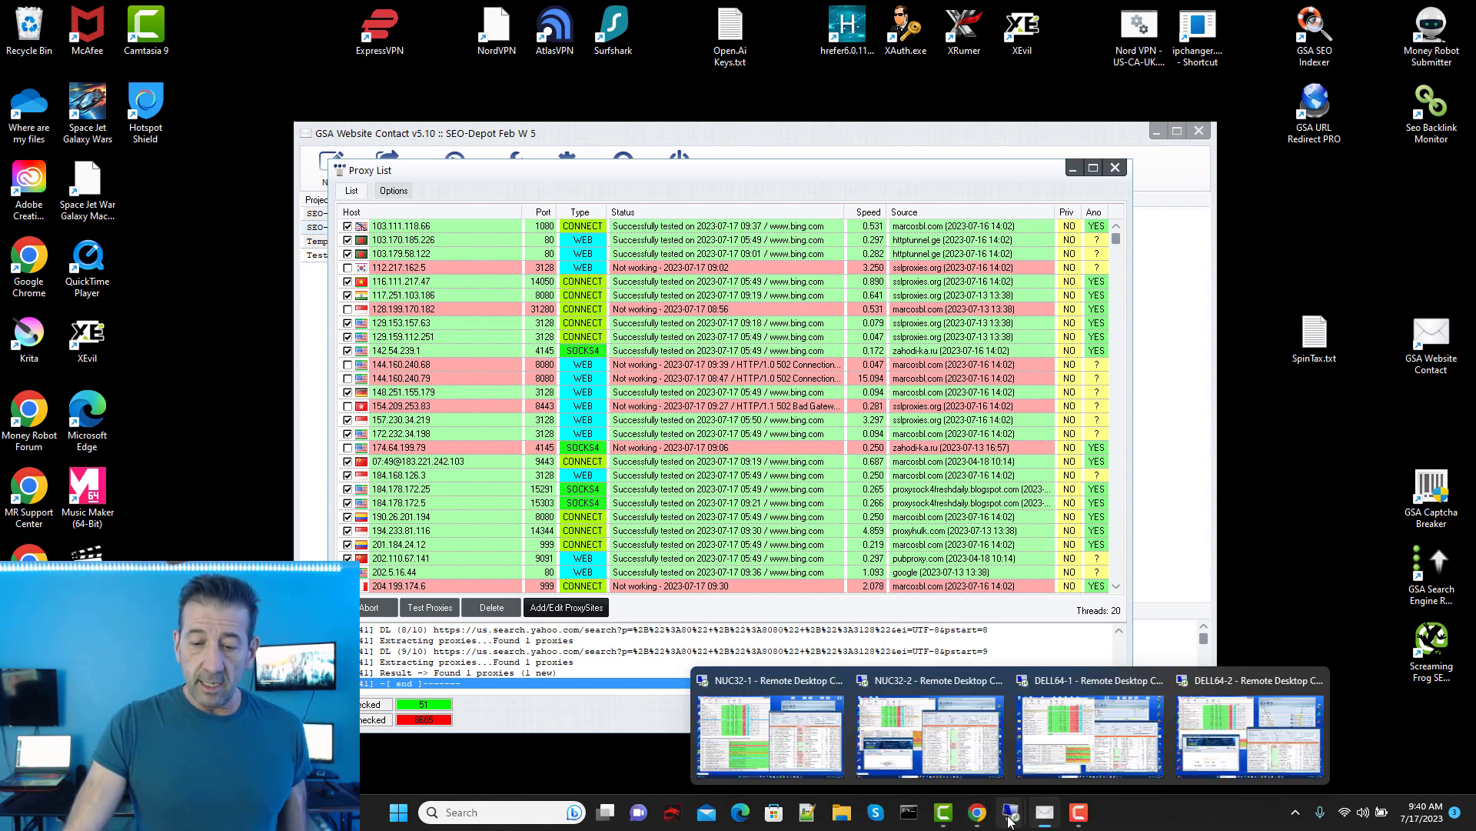
pyautogui.click(969, 739)
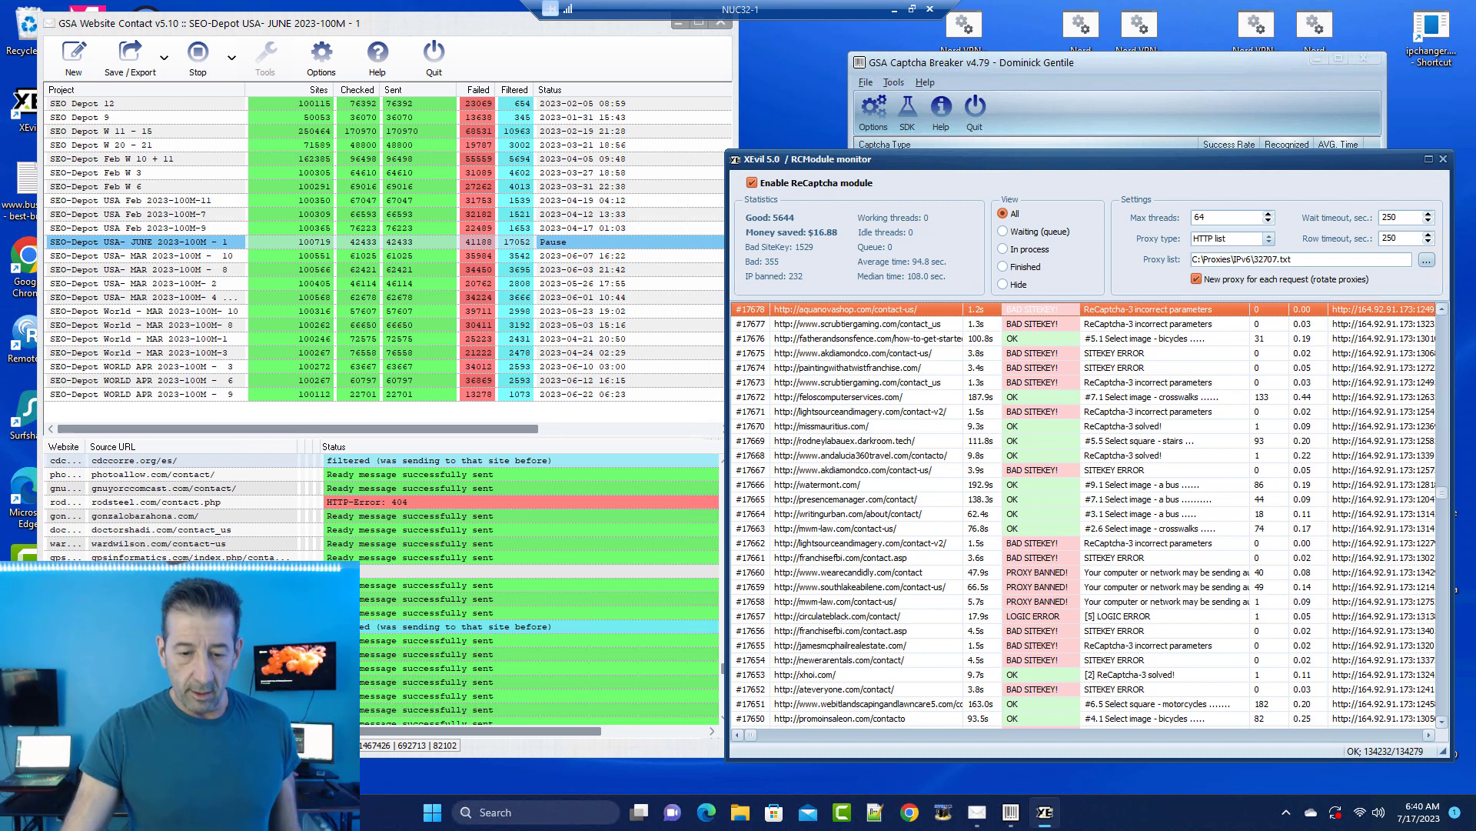
pyautogui.click(895, 9)
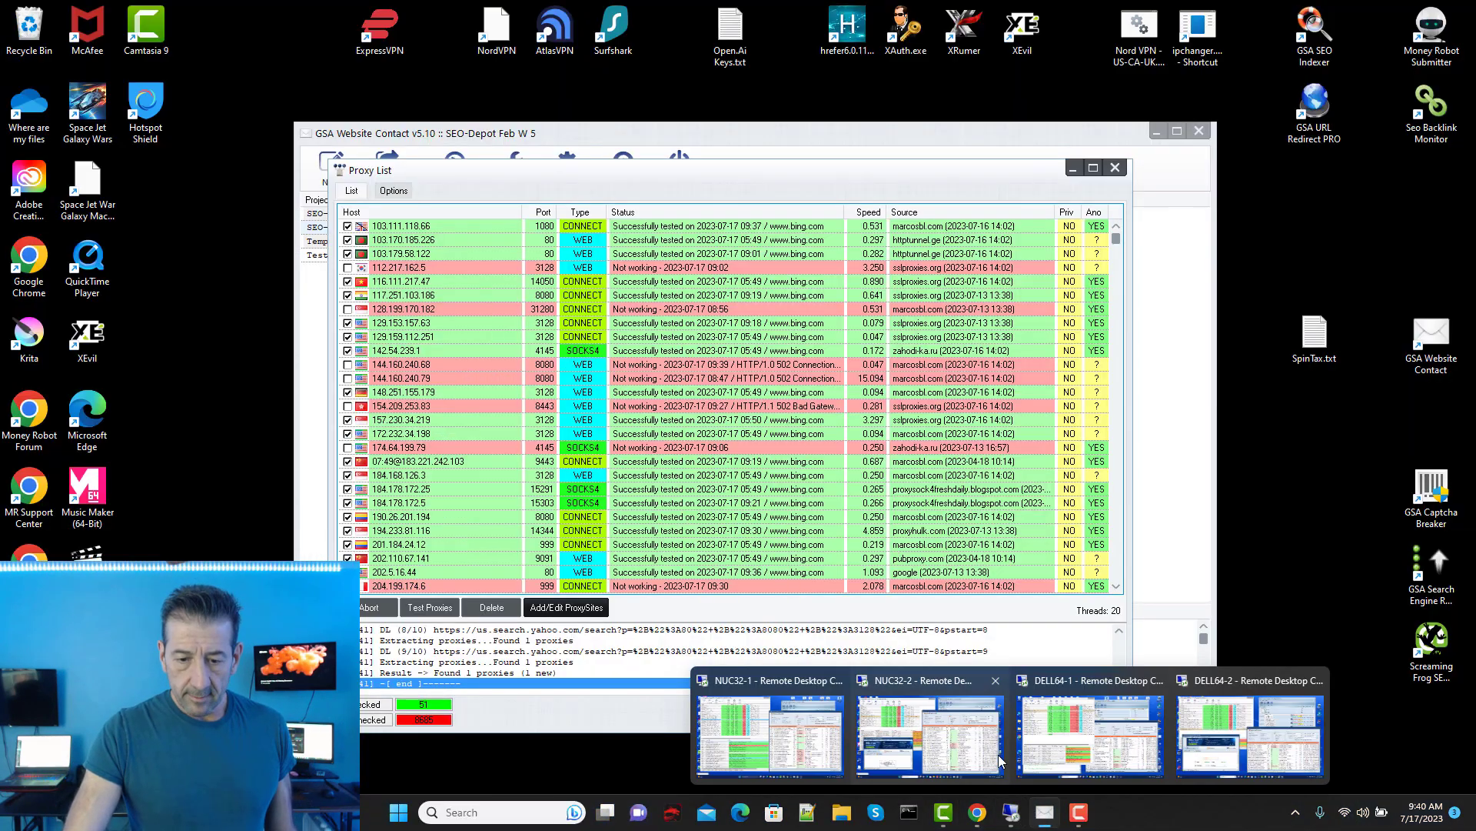
pyautogui.click(923, 726)
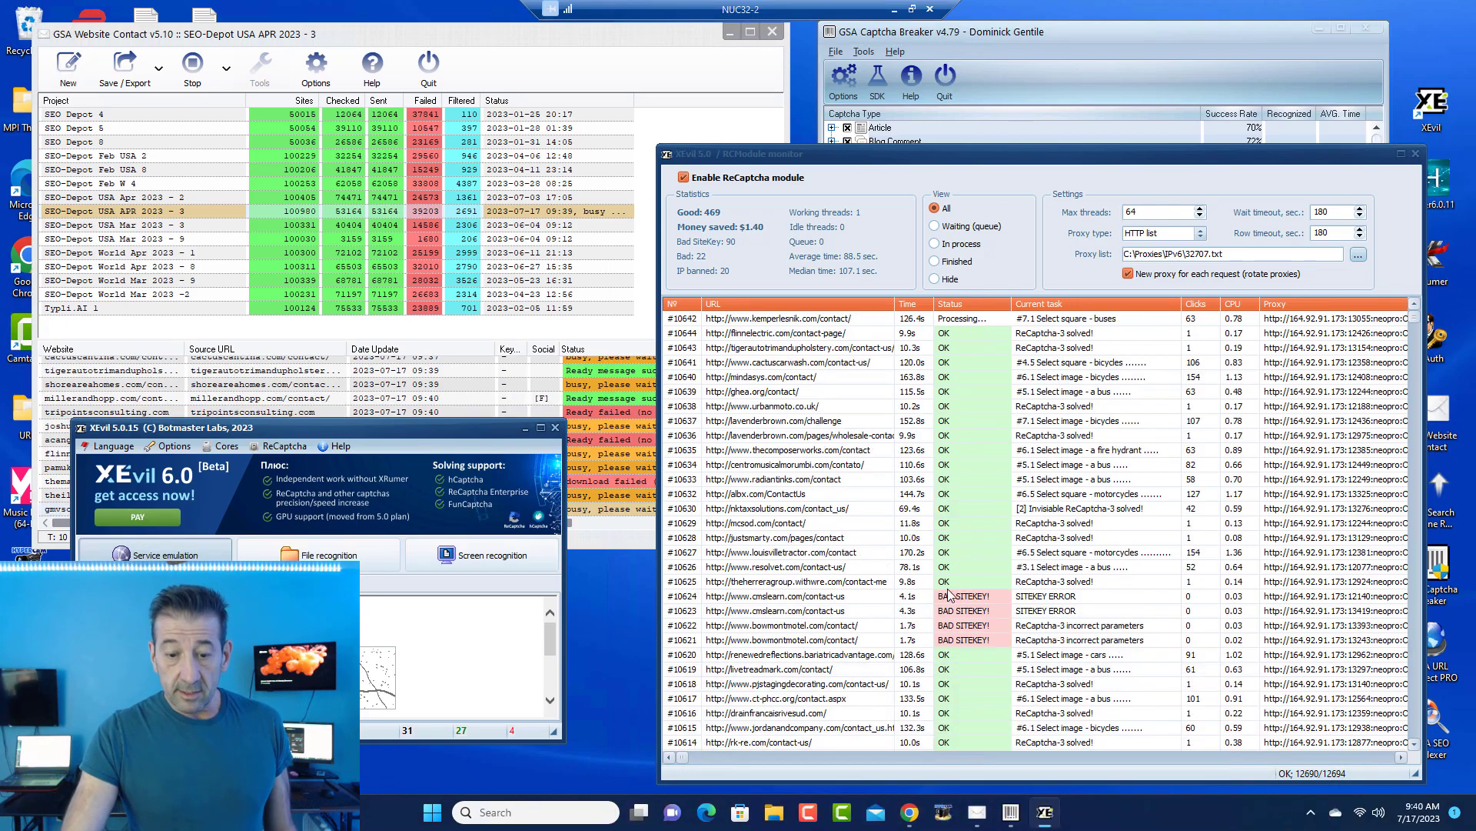
pyautogui.click(895, 9)
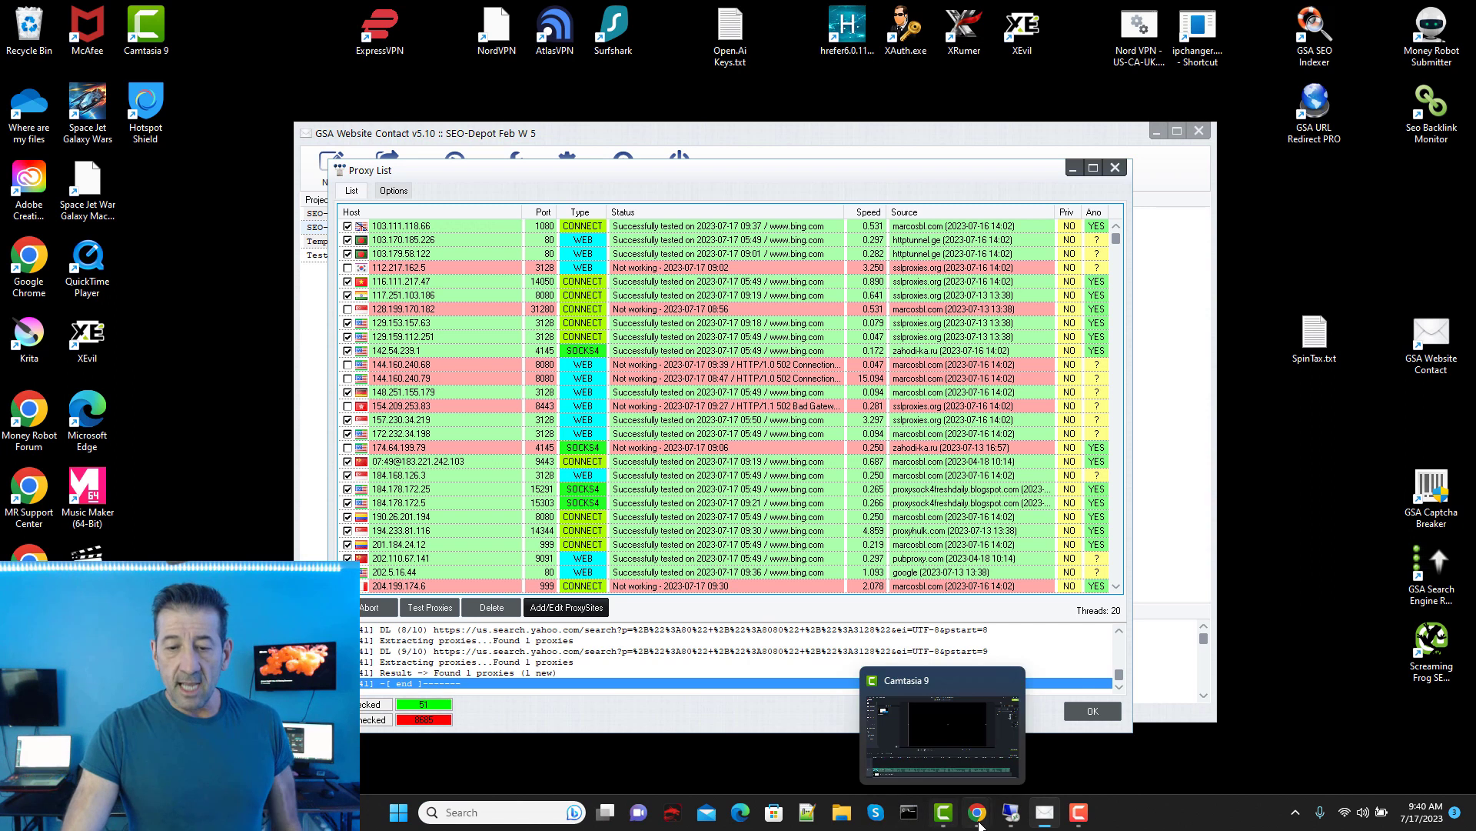
pyautogui.moveTo(1011, 812)
pyautogui.click(1110, 755)
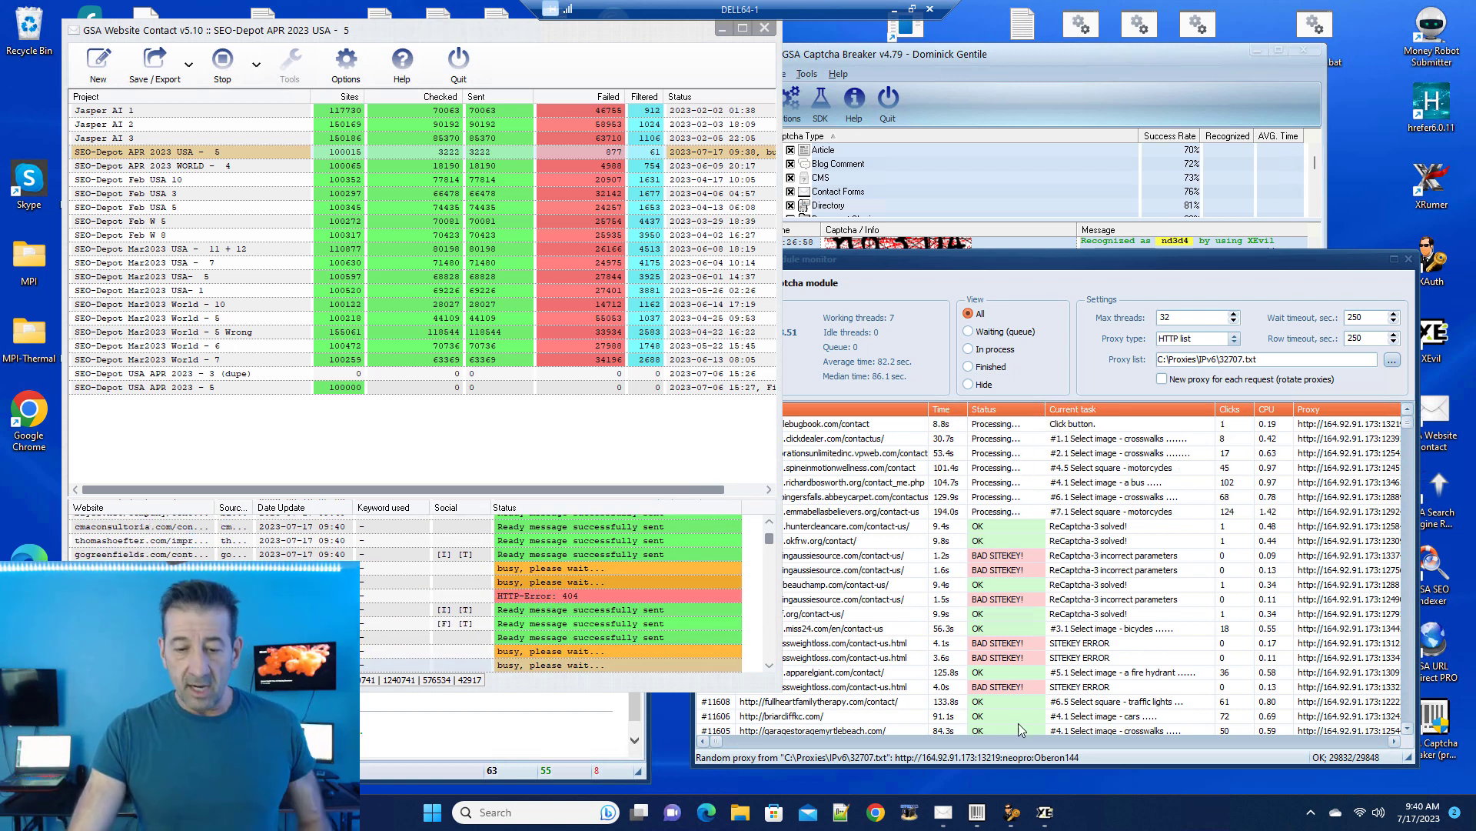
pyautogui.click(890, 7)
pyautogui.moveTo(1012, 812)
pyautogui.click(1273, 753)
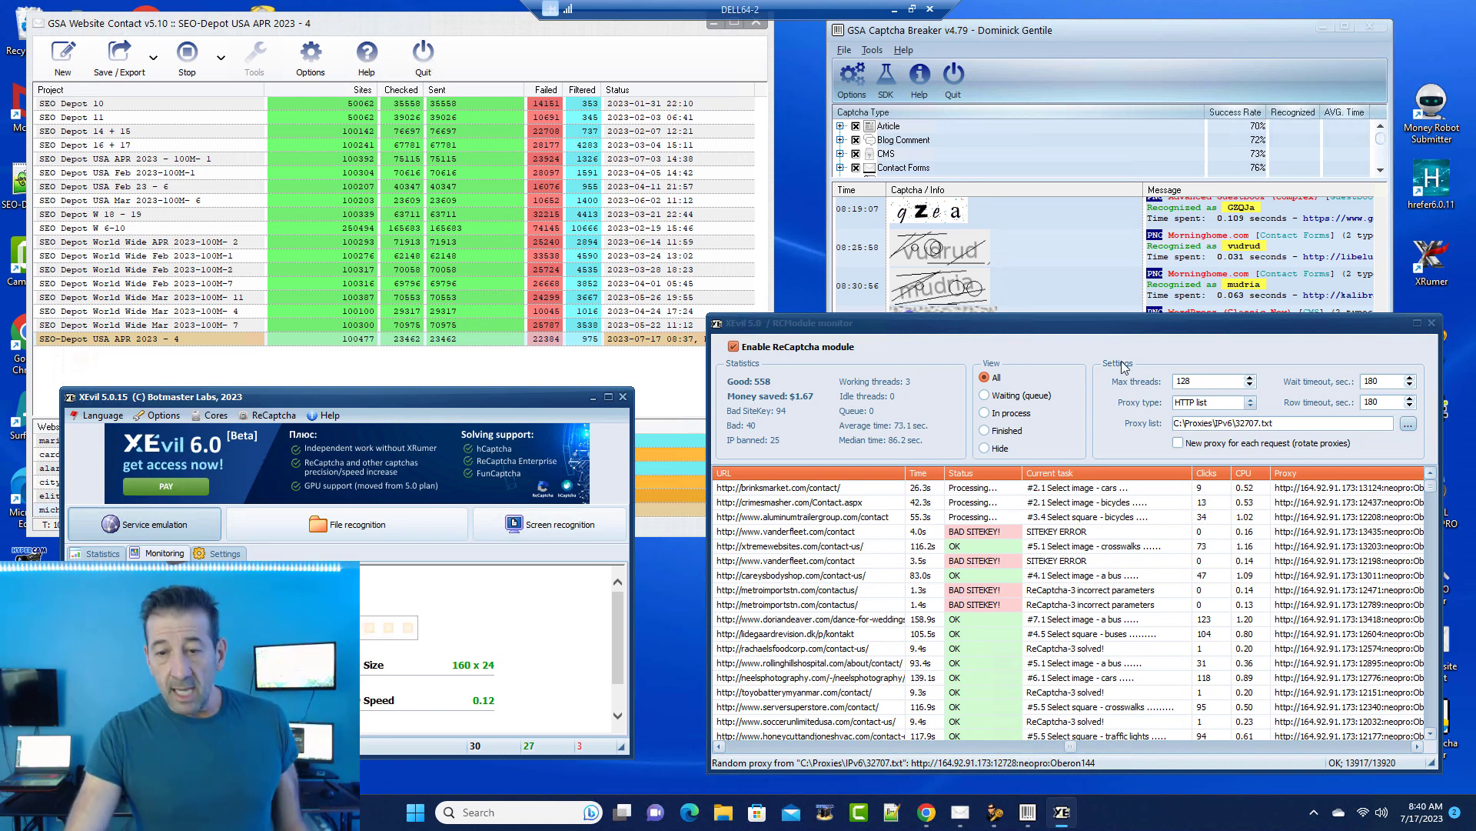
pyautogui.moveTo(1069, 314); pyautogui.dragTo(1062, 148)
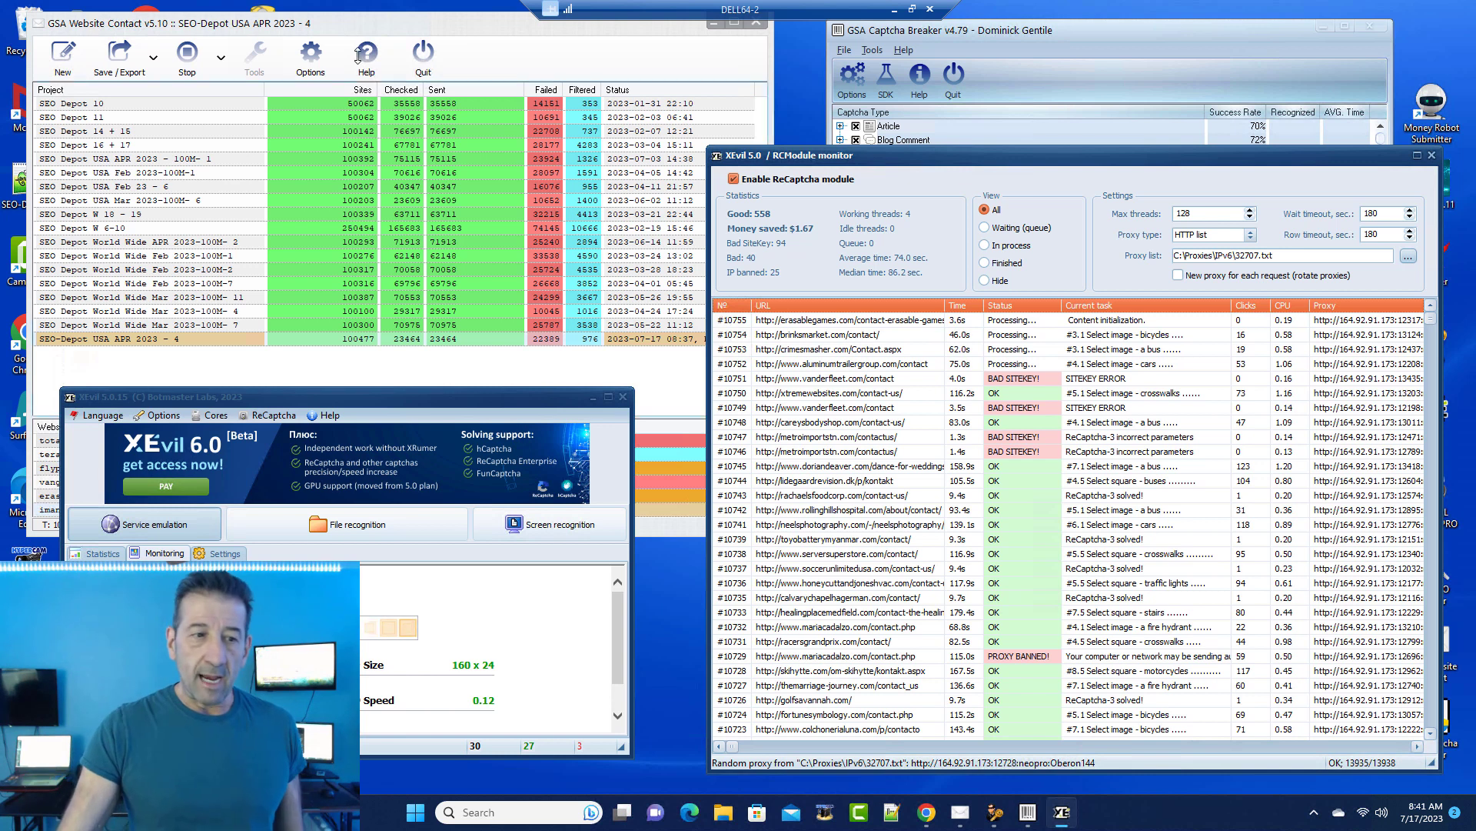
pyautogui.click(361, 29)
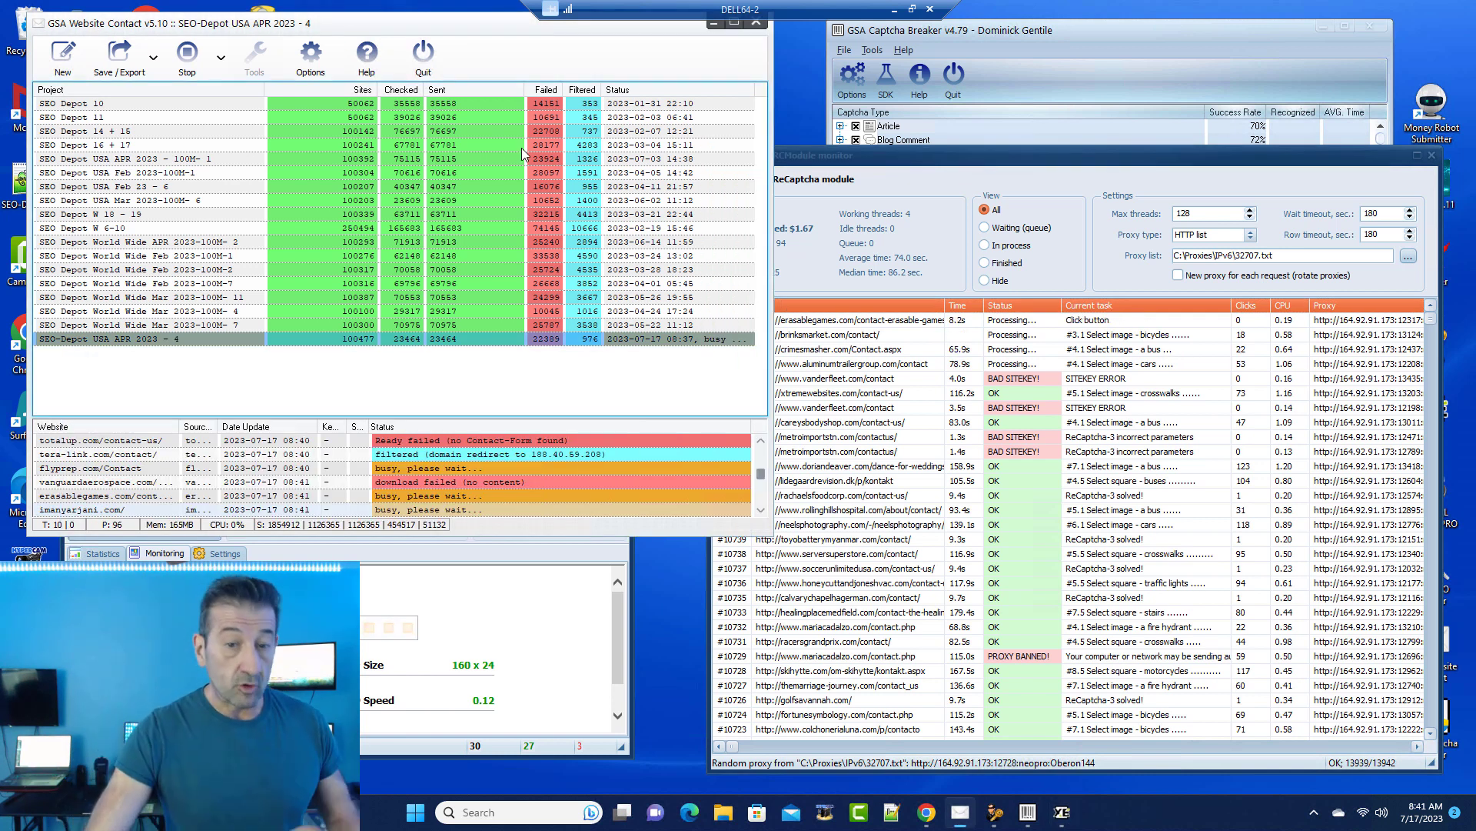
pyautogui.click(894, 8)
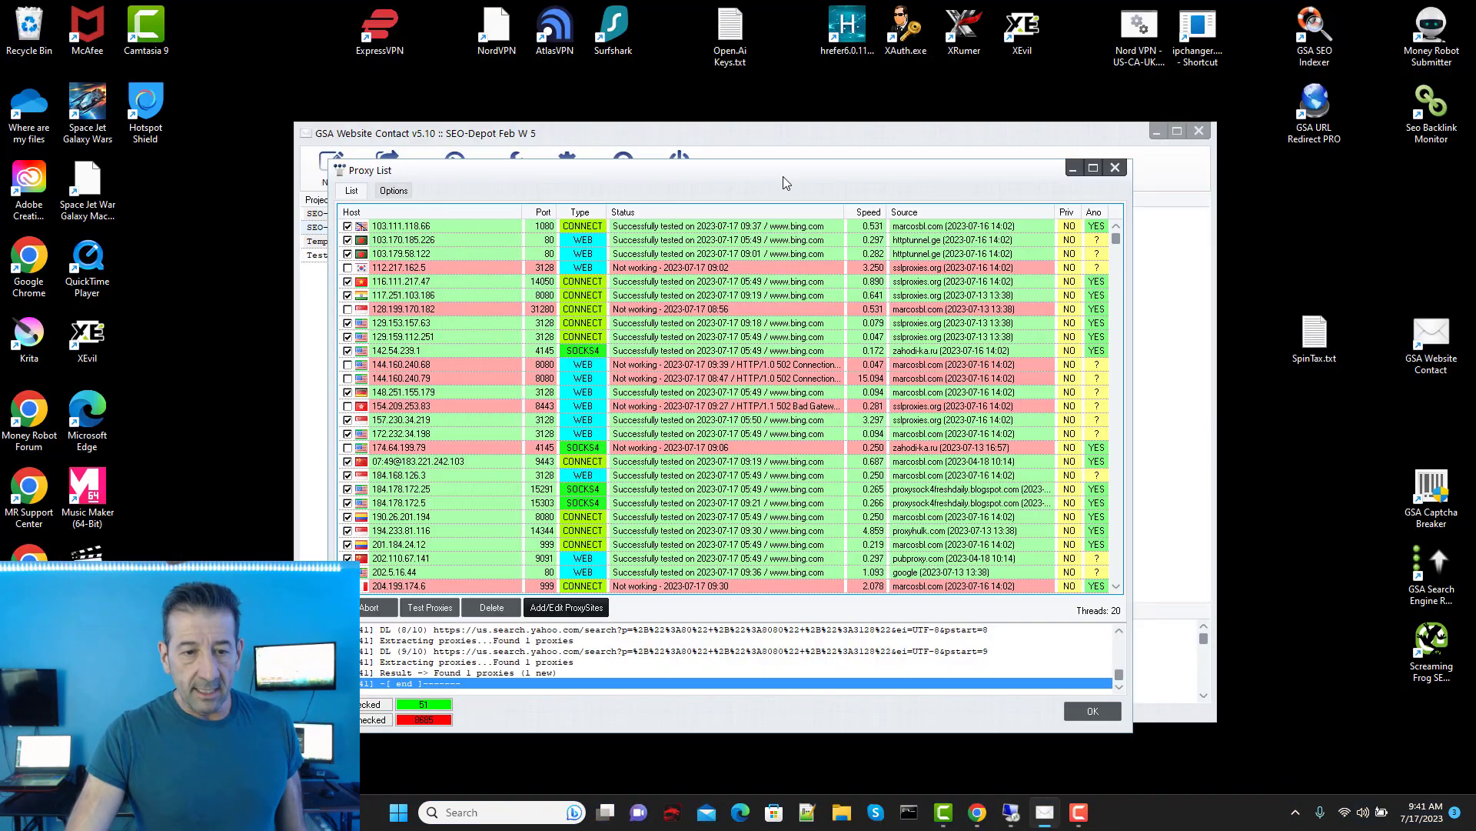
# Step: Abort the running proxy search, start Find online + Test, and close the Proxy List
pyautogui.moveTo(788, 172); pyautogui.dragTo(785, 149)
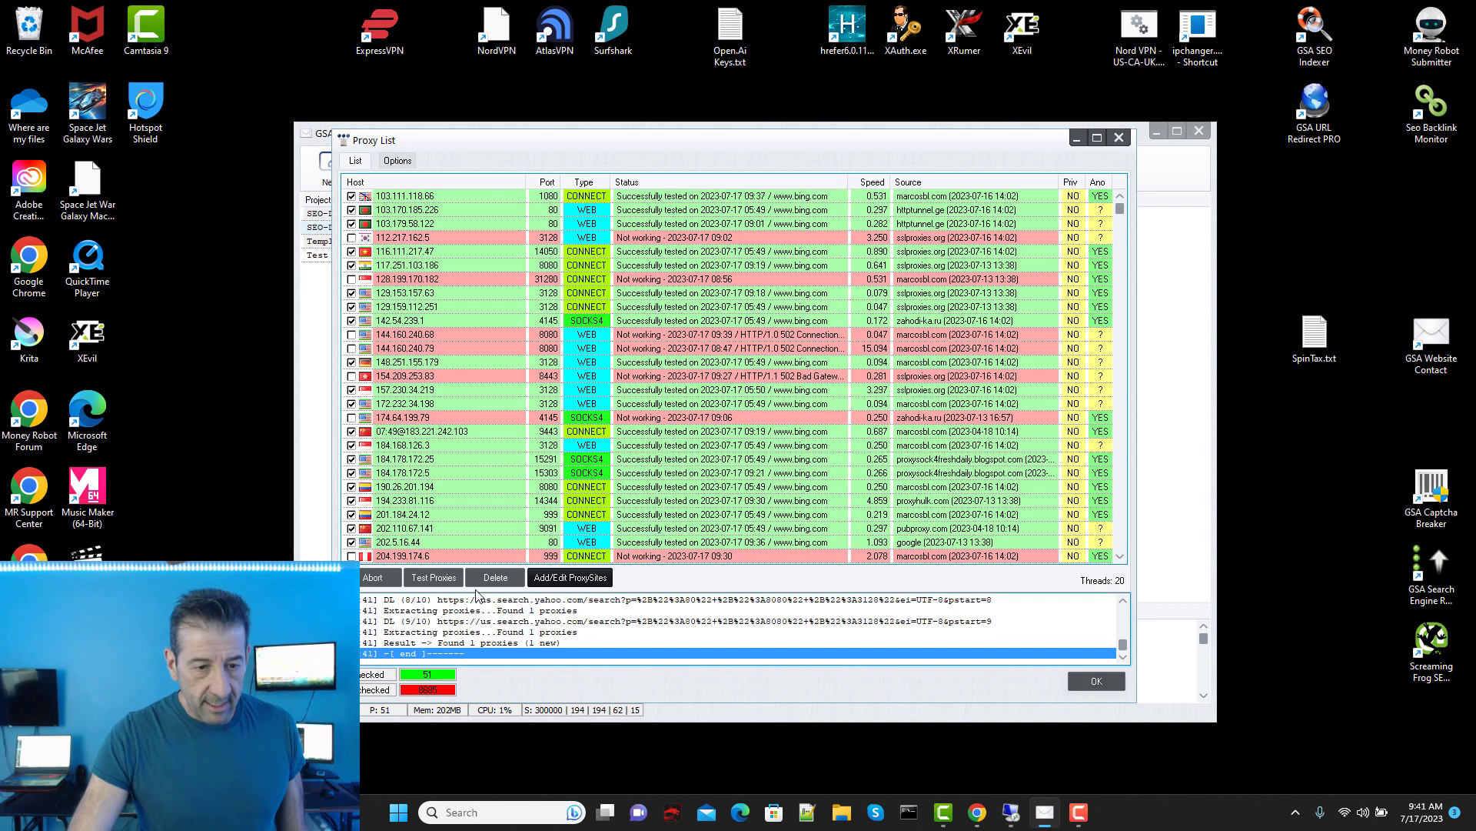
pyautogui.click(396, 578)
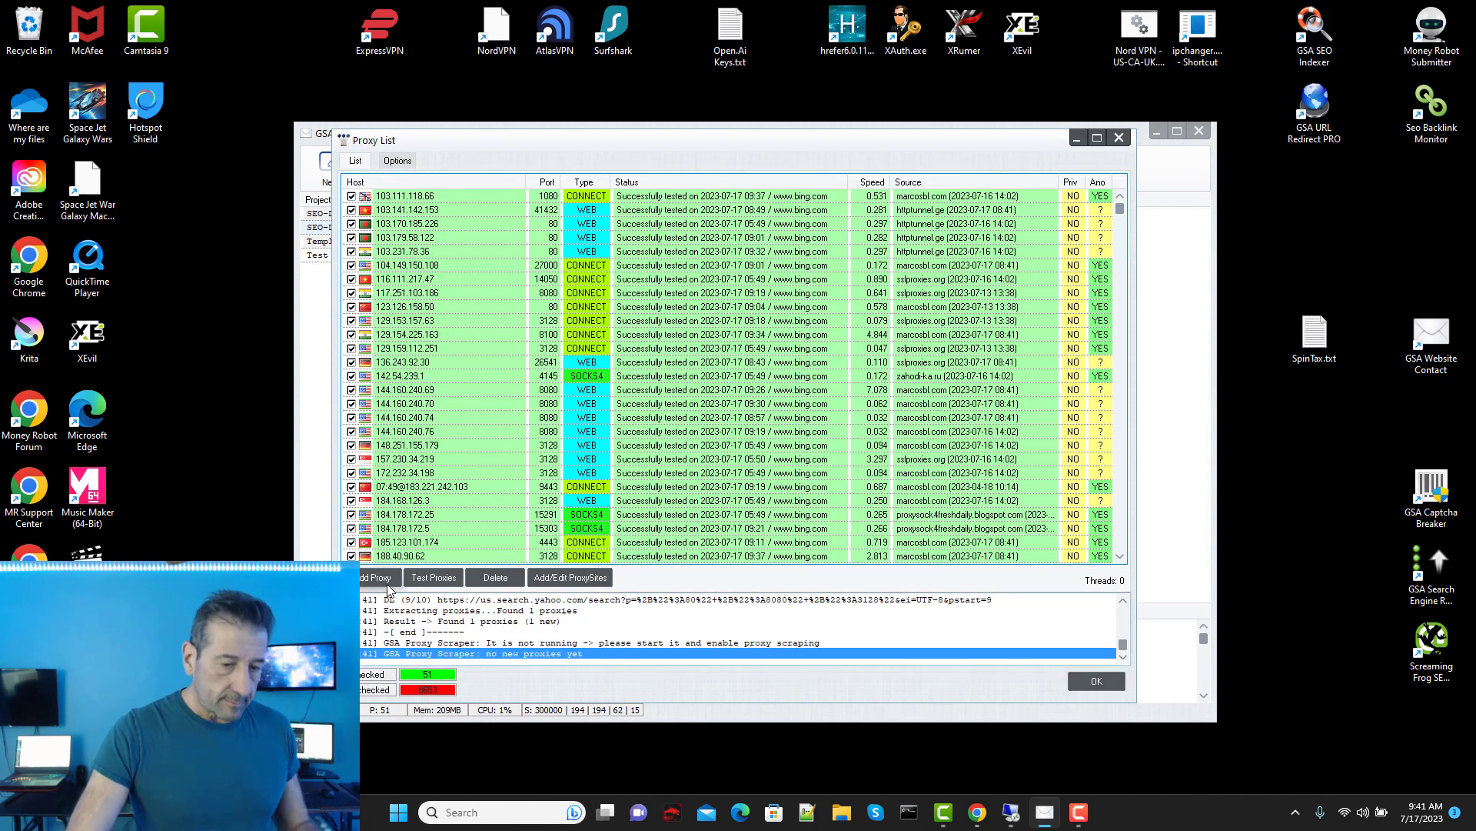
pyautogui.click(369, 582)
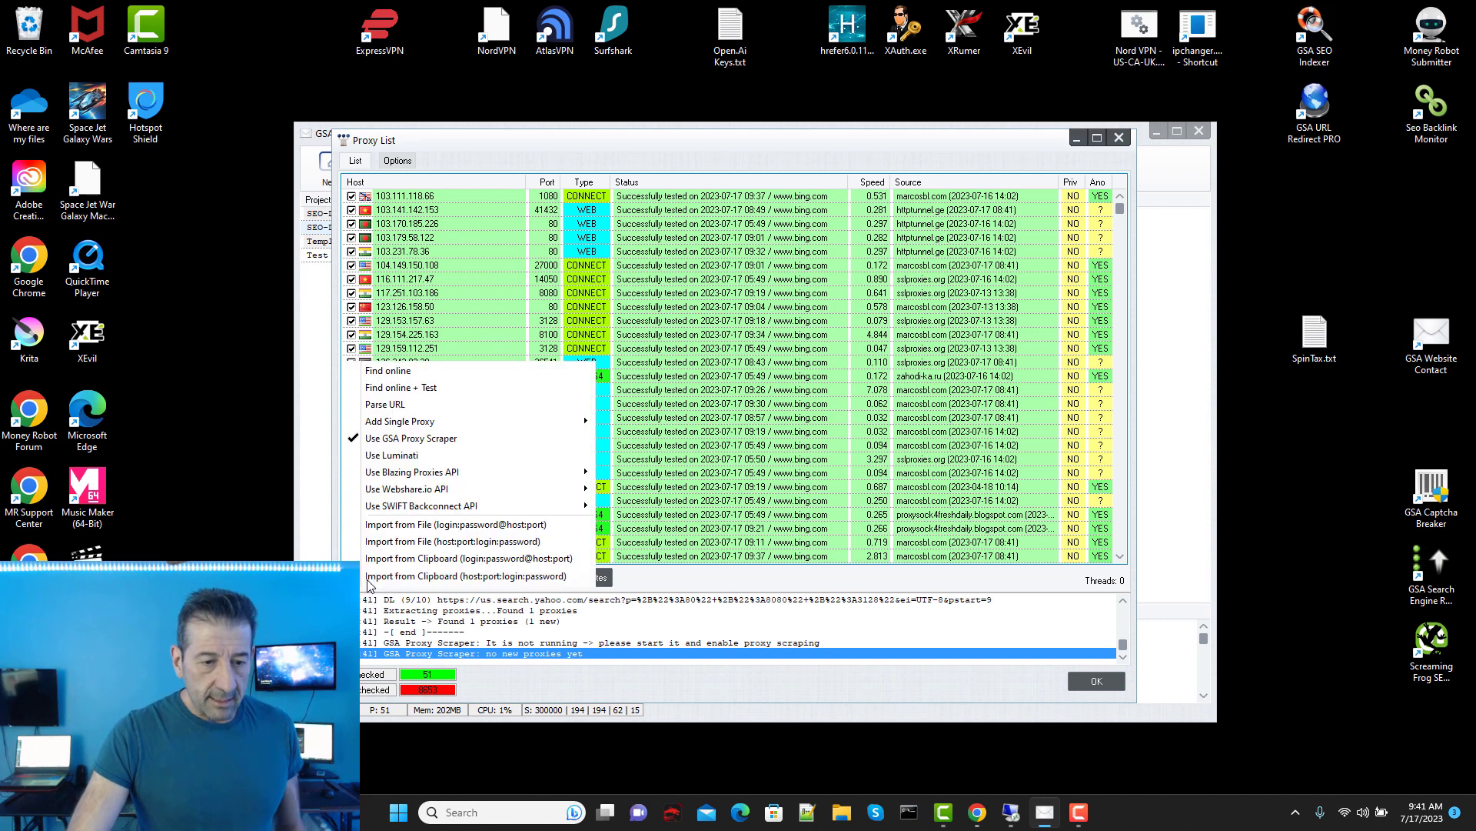
pyautogui.click(398, 389)
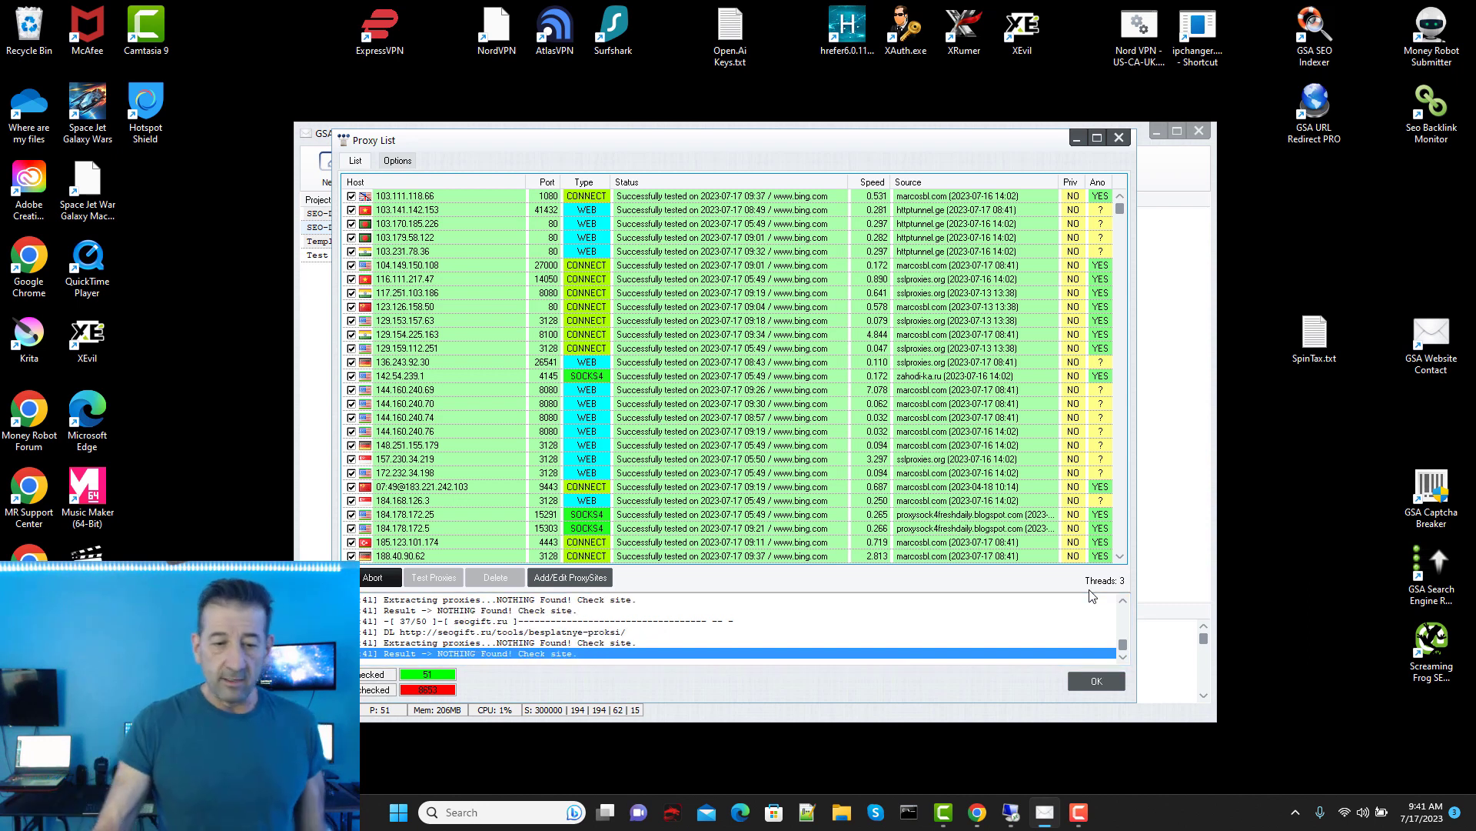
pyautogui.click(1096, 681)
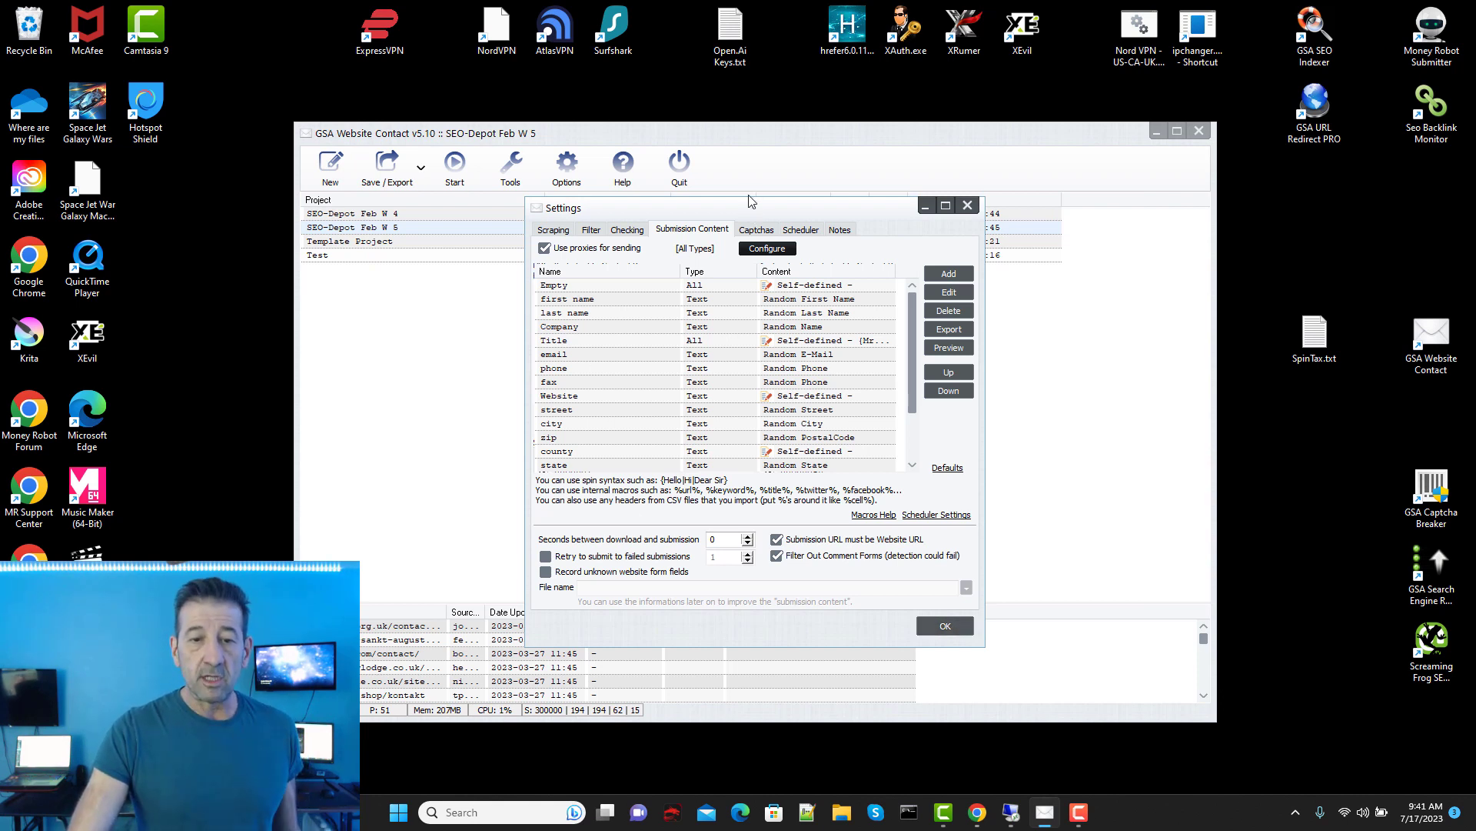
# Step: Switch to NUC32-1 to view its project list with JUNE 2023-100M - 1 still paused
pyautogui.moveTo(747, 207); pyautogui.dragTo(743, 184)
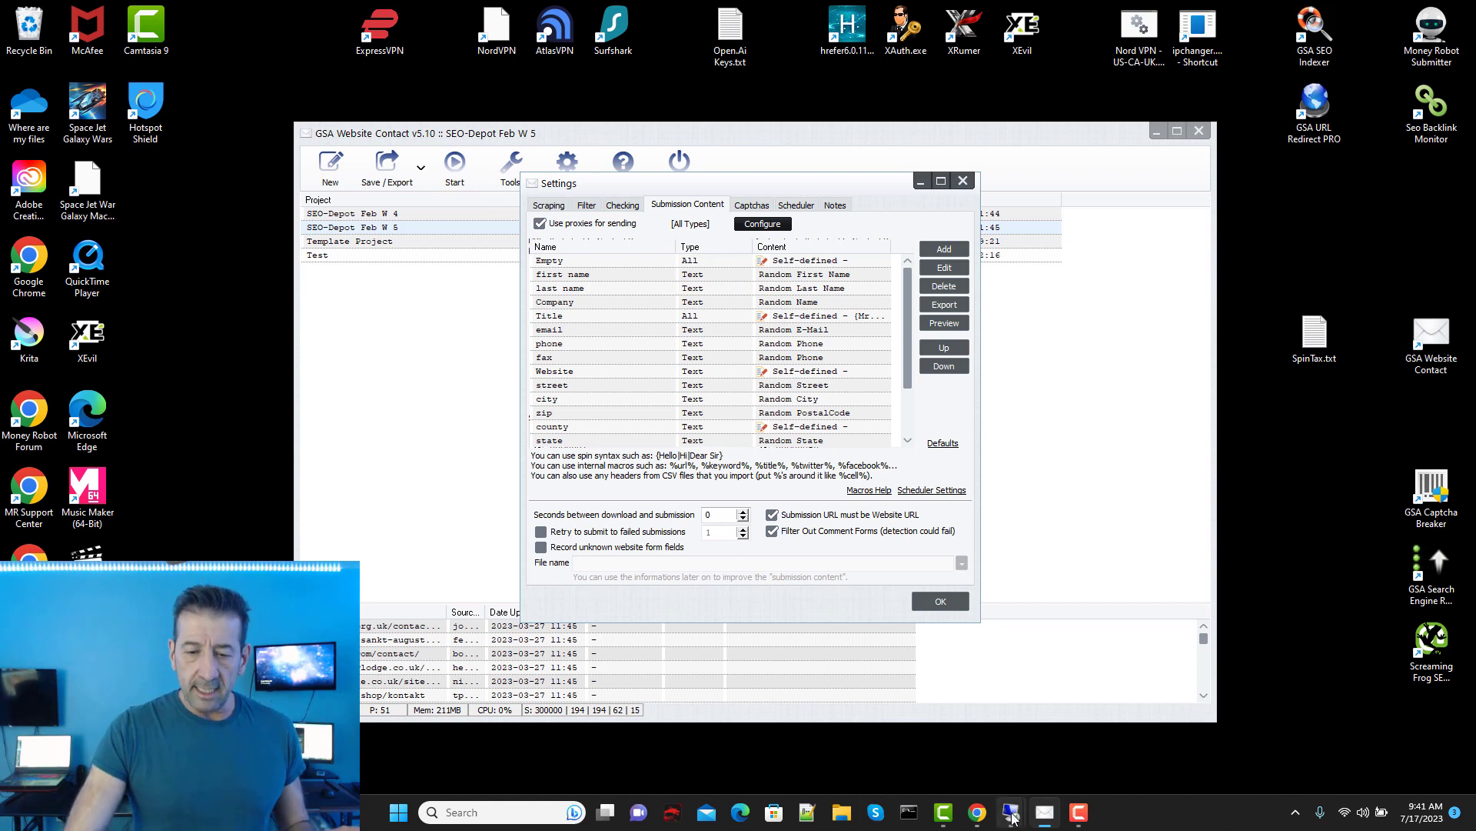
pyautogui.moveTo(1011, 816)
pyautogui.click(808, 731)
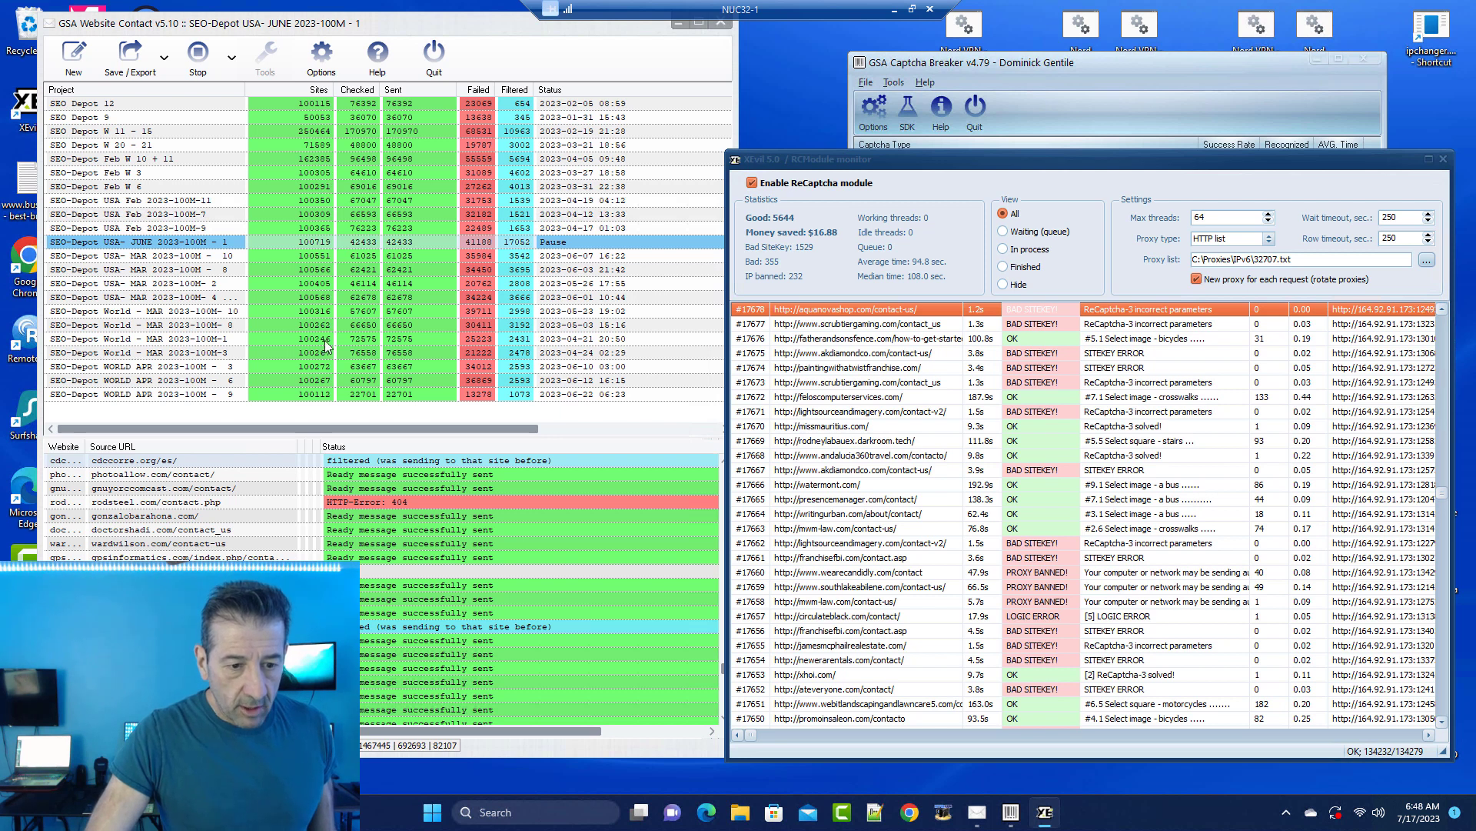
# Step: On NUC32-1, review logs of SEO-Depot Feb 2023-100M-9, -7, -11, MAR 2023-100M-8 and JUNE 2023-100M-1
pyautogui.click(400, 232)
pyautogui.click(415, 230)
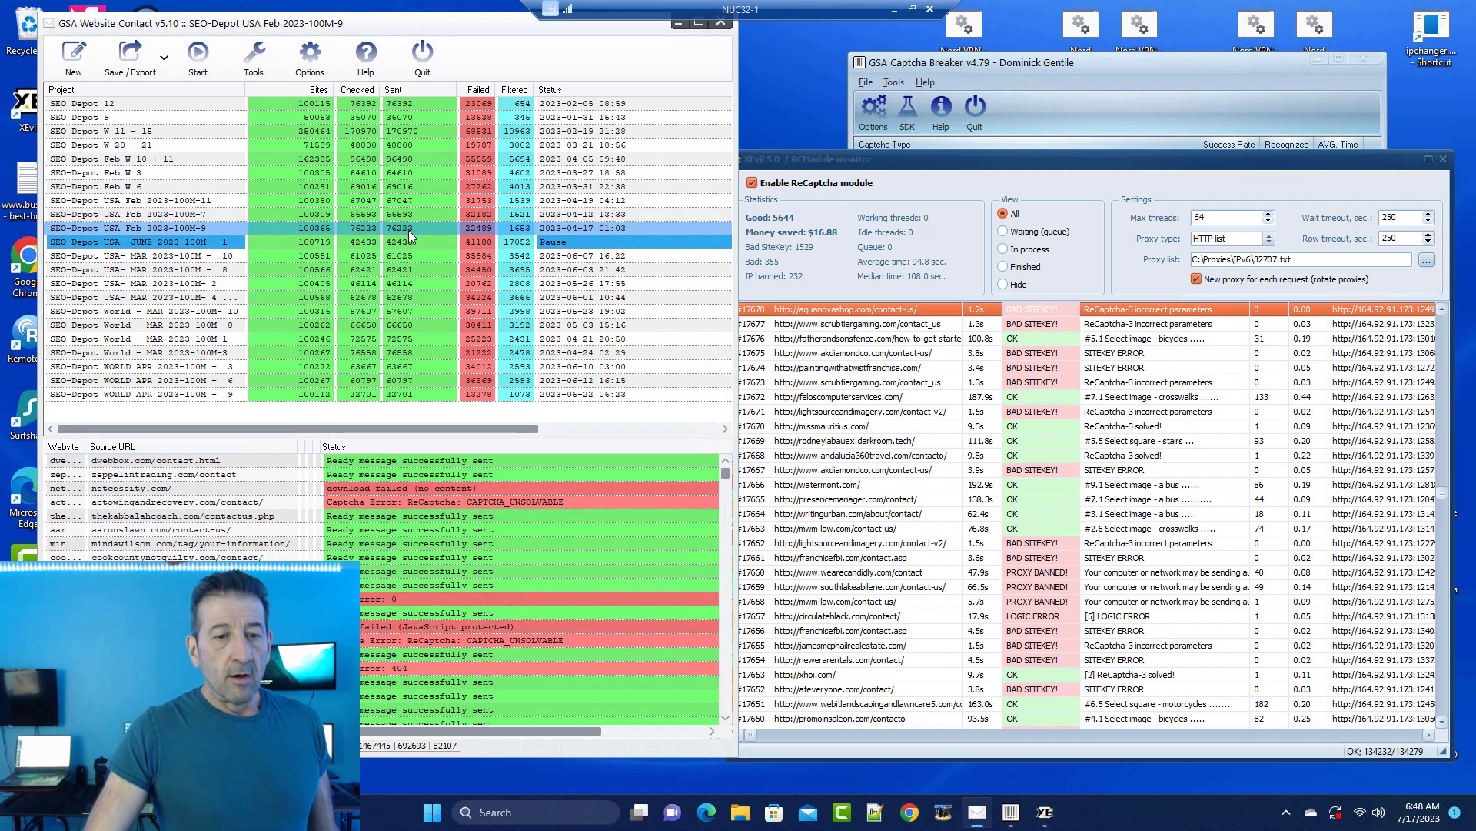
pyautogui.click(419, 214)
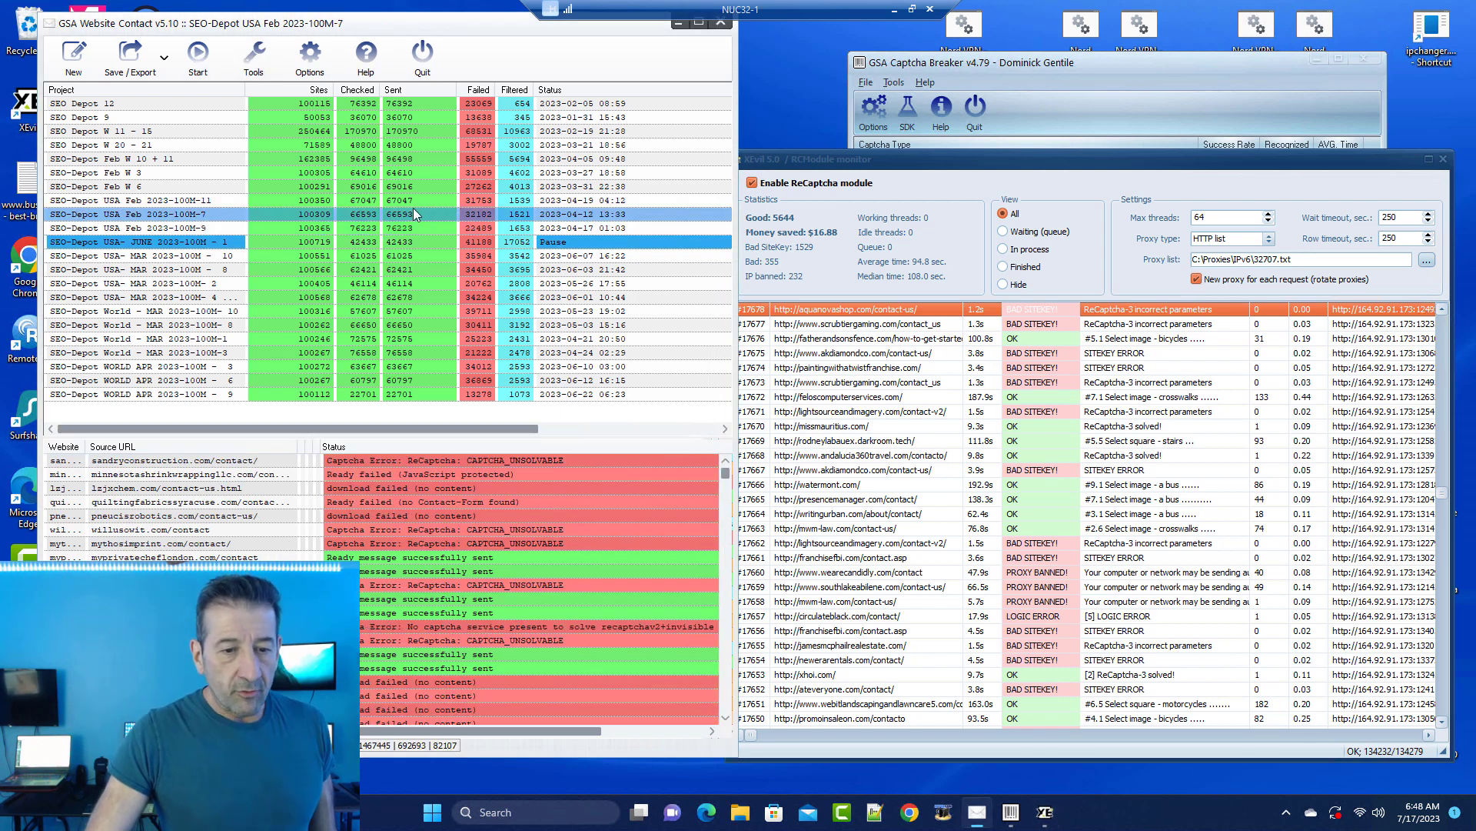
pyautogui.click(407, 198)
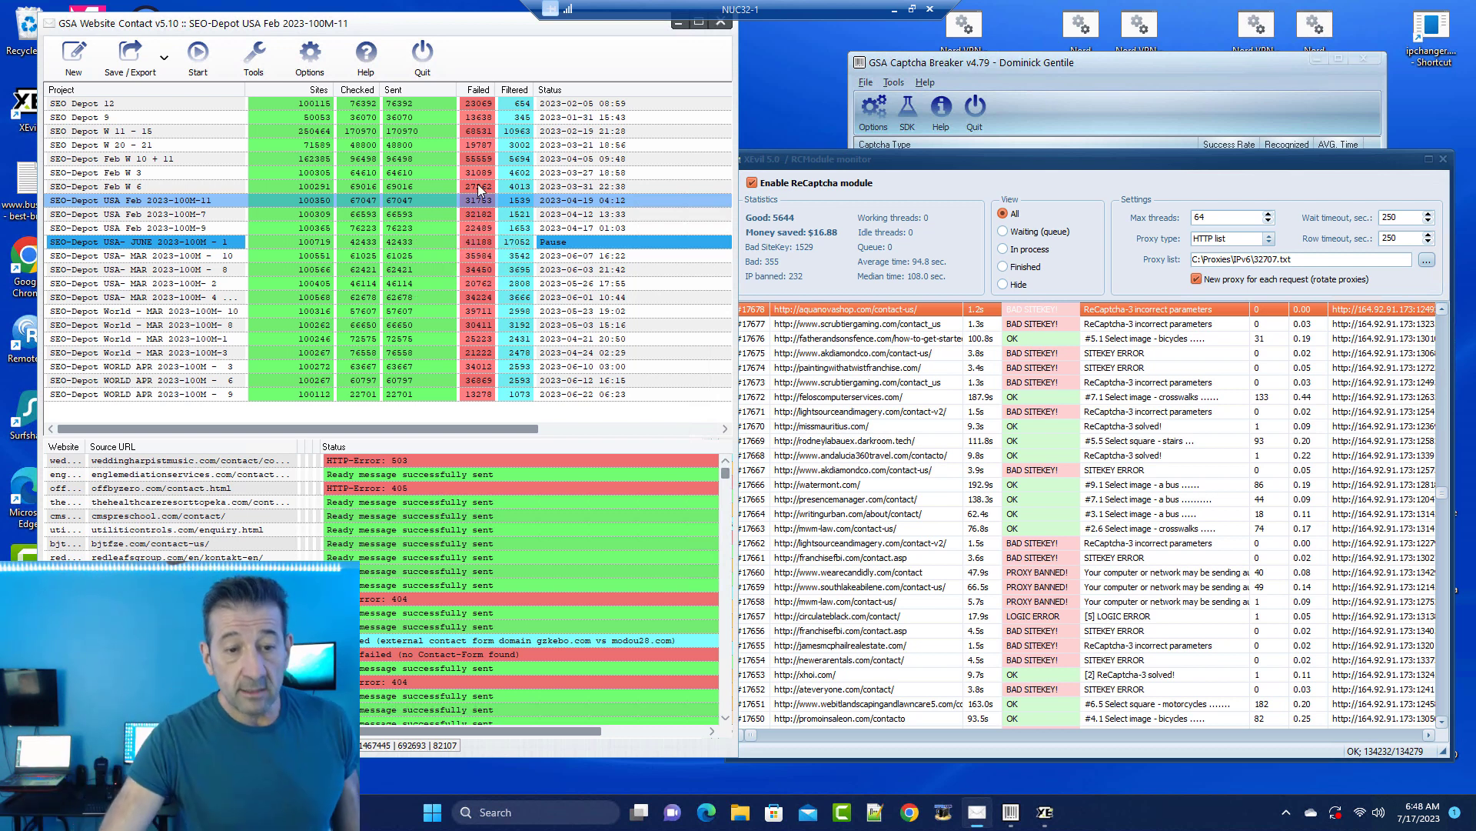
pyautogui.moveTo(478, 231)
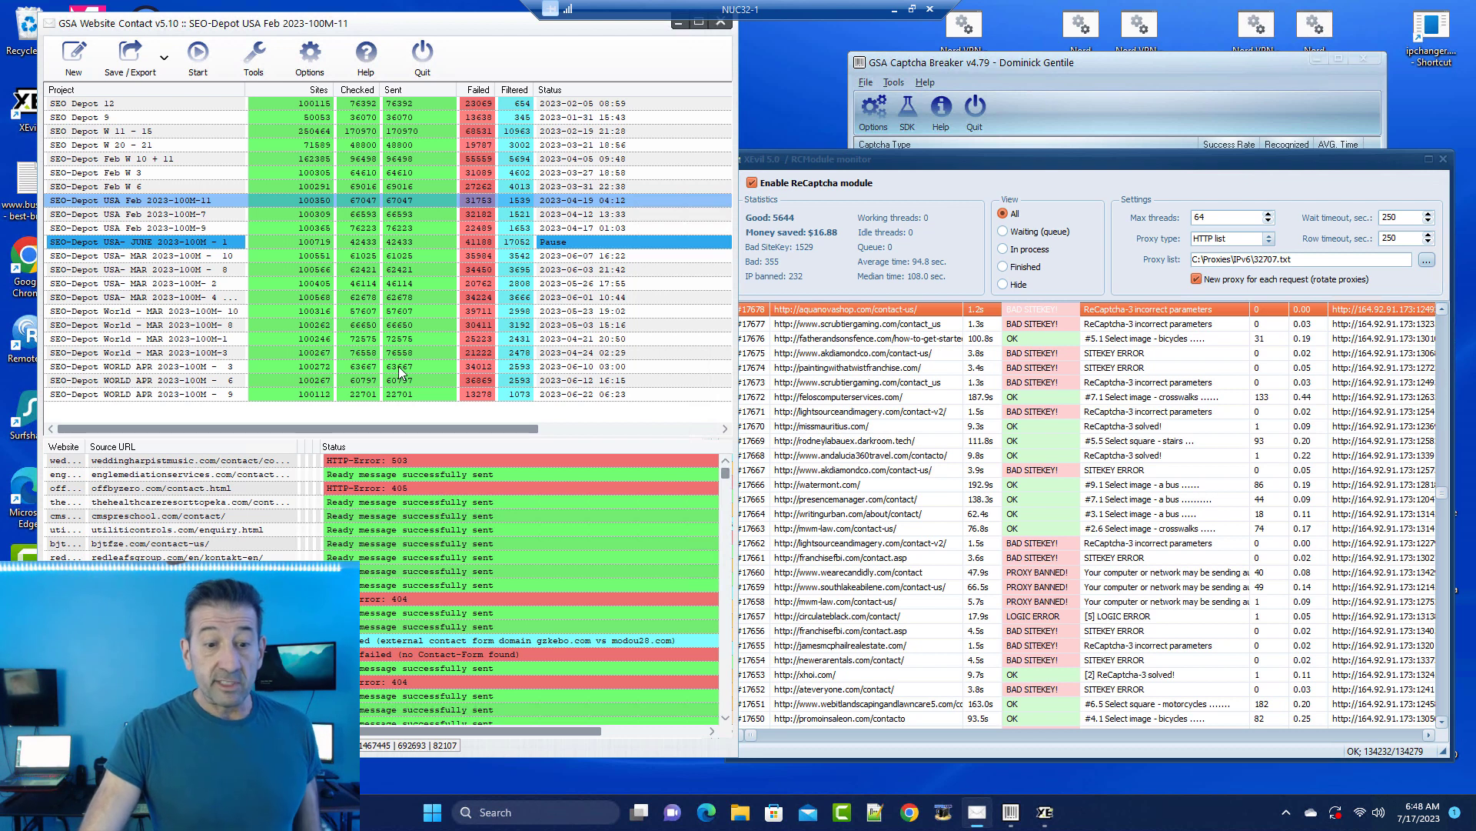
pyautogui.moveTo(400, 371)
pyautogui.moveTo(360, 289)
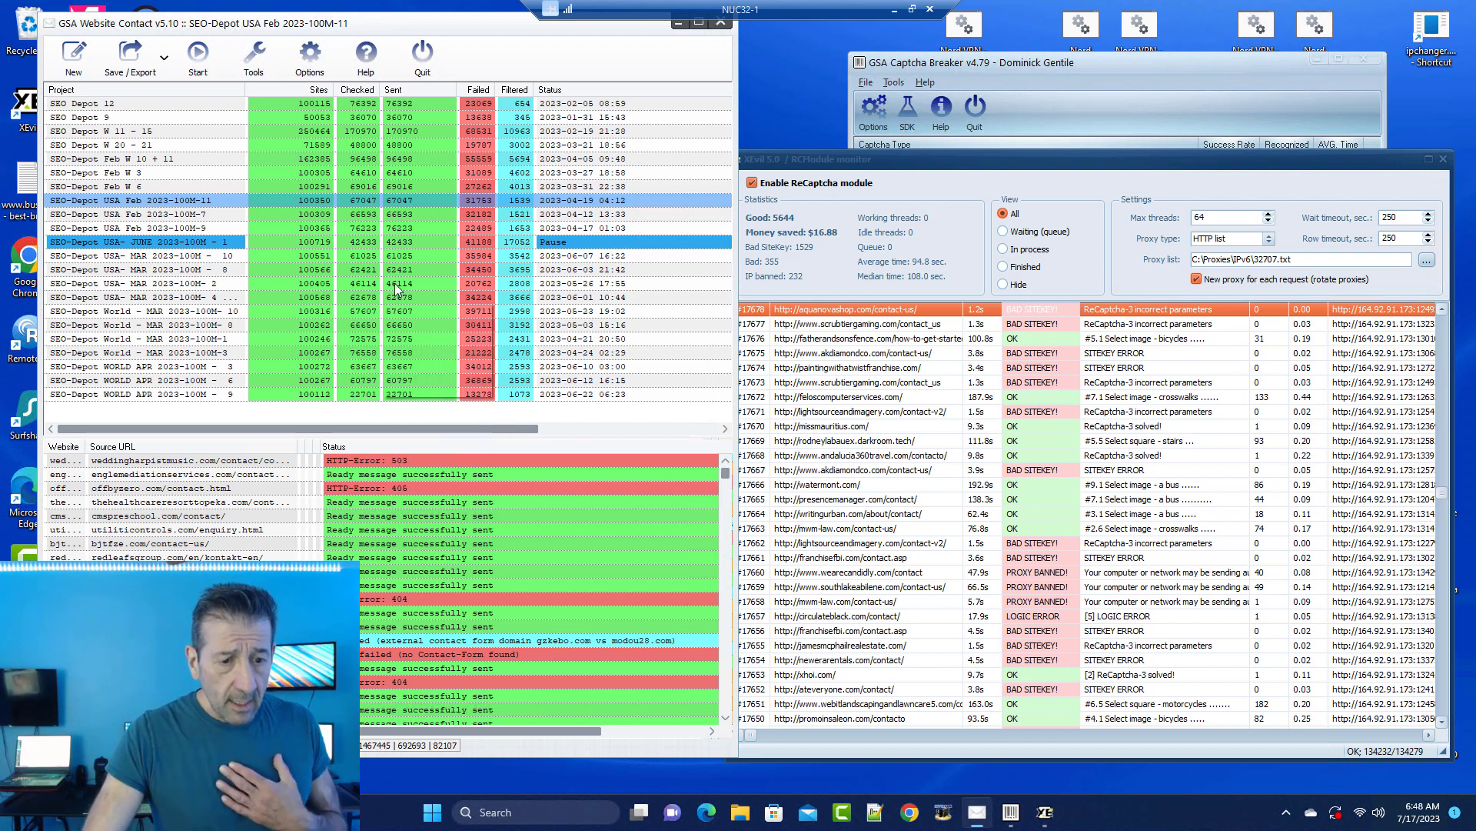
pyautogui.click(418, 271)
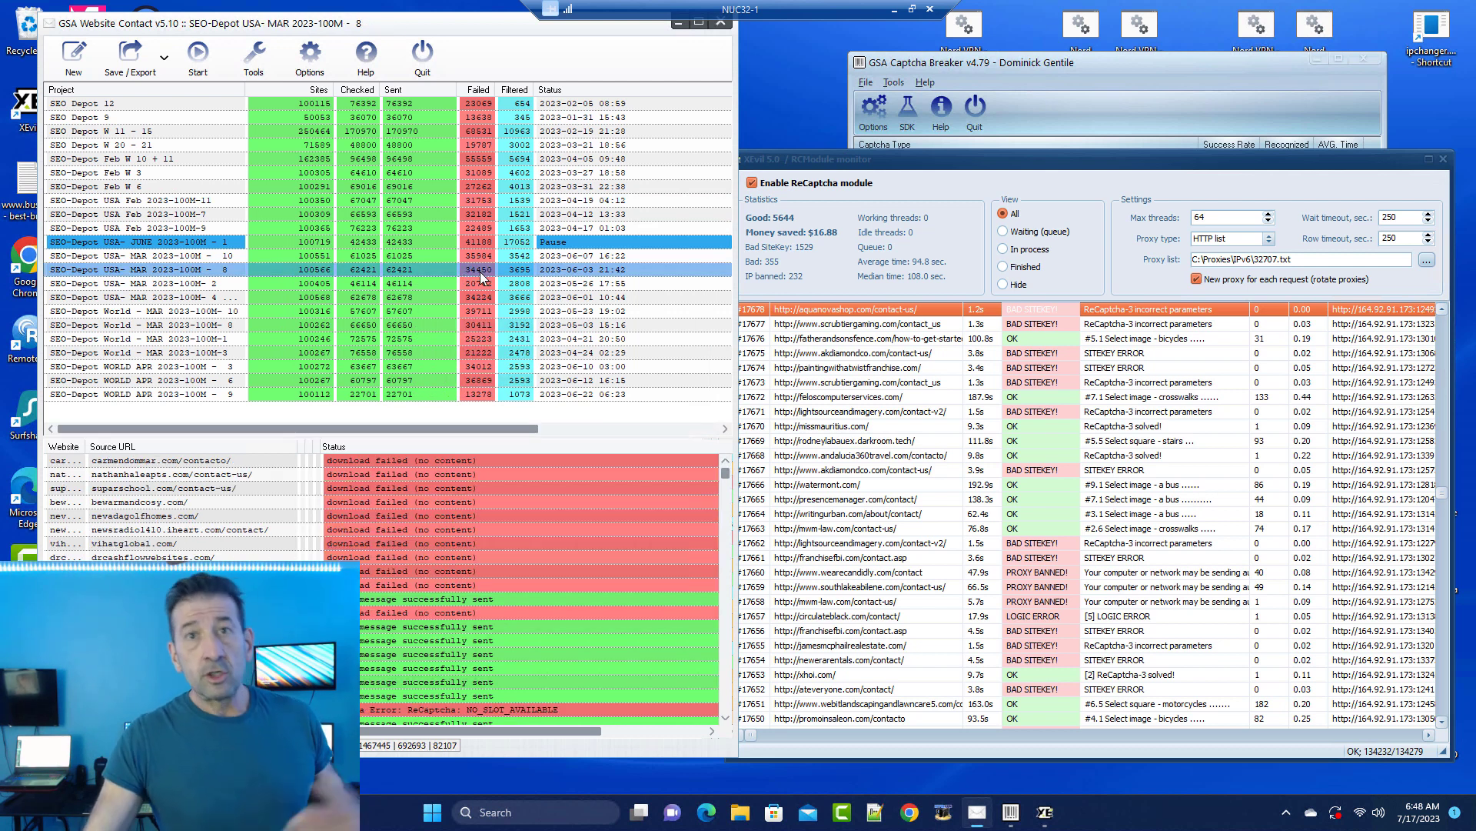
pyautogui.moveTo(482, 275)
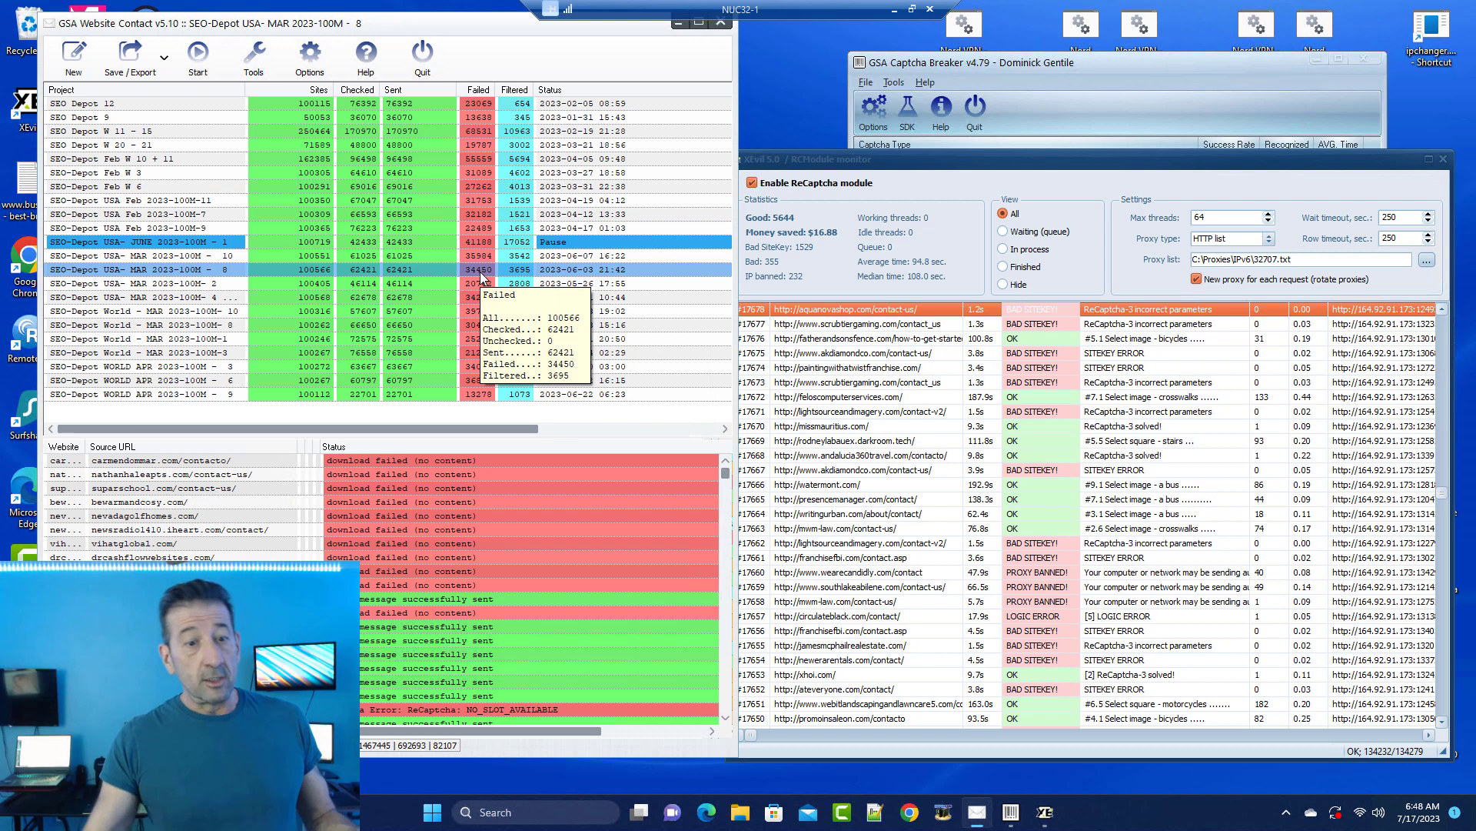
pyautogui.click(417, 243)
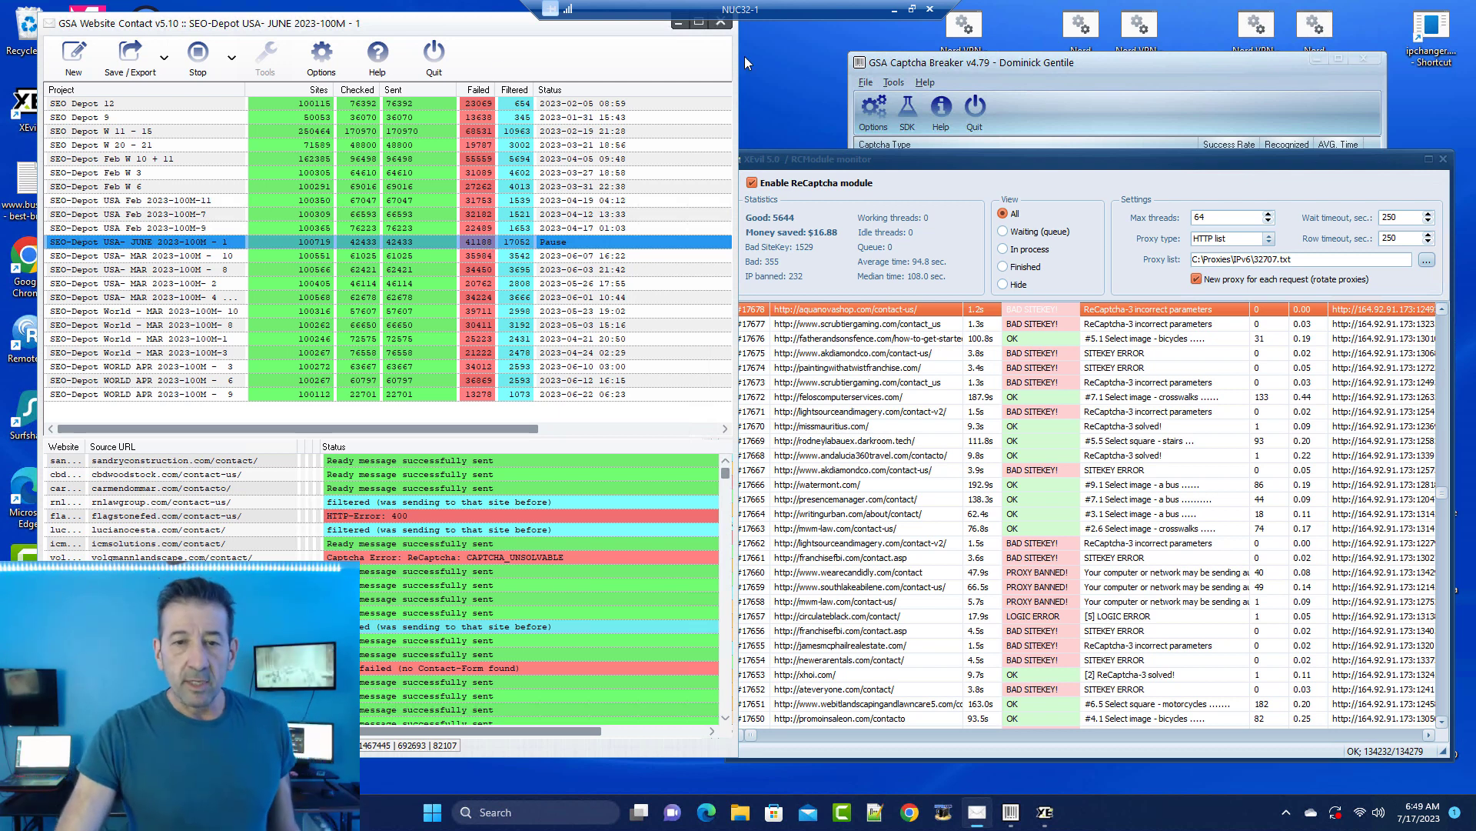
# Step: Minimize the NUC32-1 session and bring up the NUC32-2 remote session
pyautogui.click(890, 10)
pyautogui.moveTo(1011, 812)
pyautogui.click(865, 709)
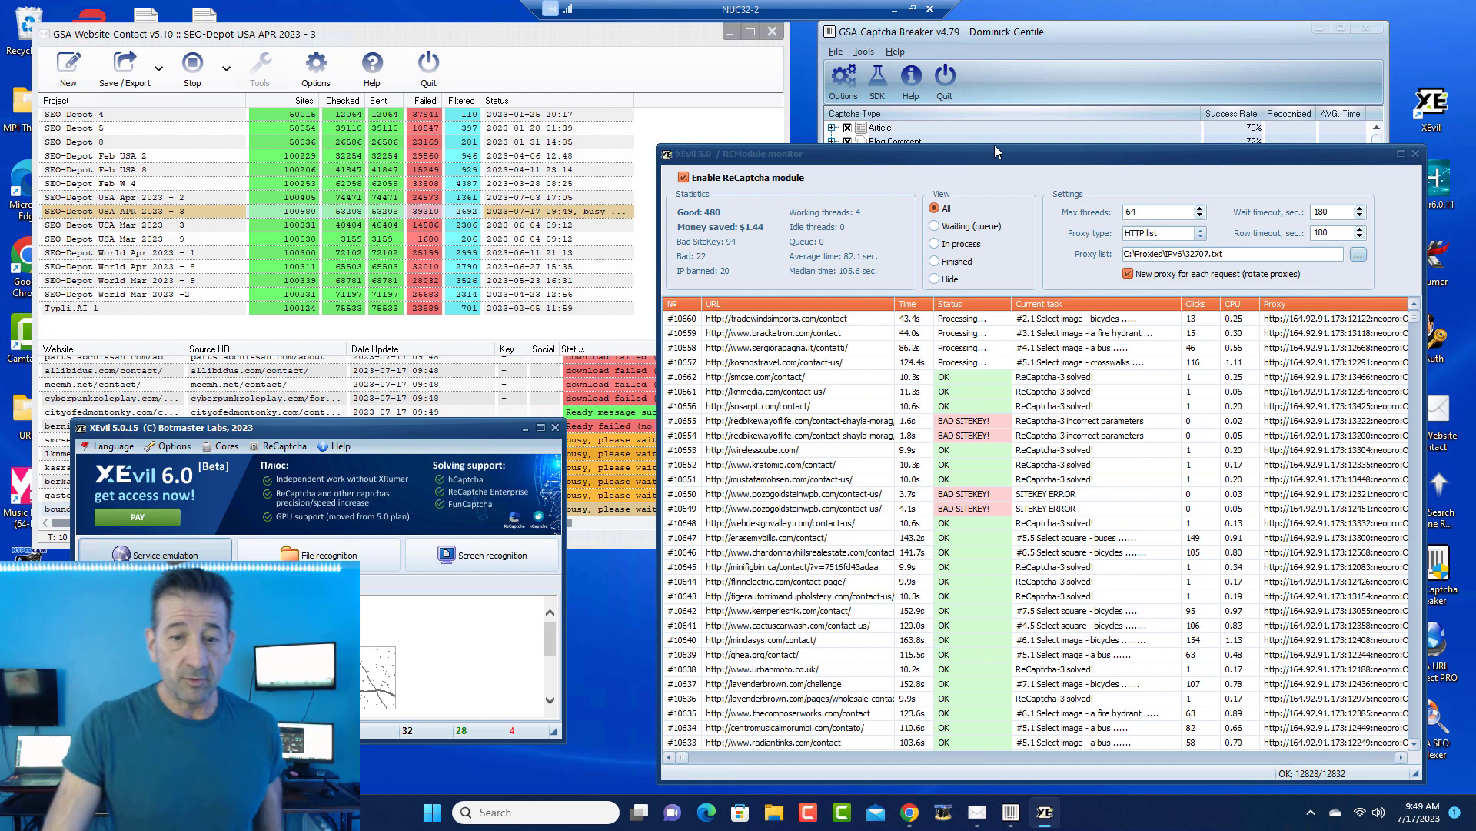
# Step: Nudge the XEvil monitor window up, then minimize the NUC32-2 session to the local desktop
pyautogui.moveTo(983, 153); pyautogui.dragTo(985, 123)
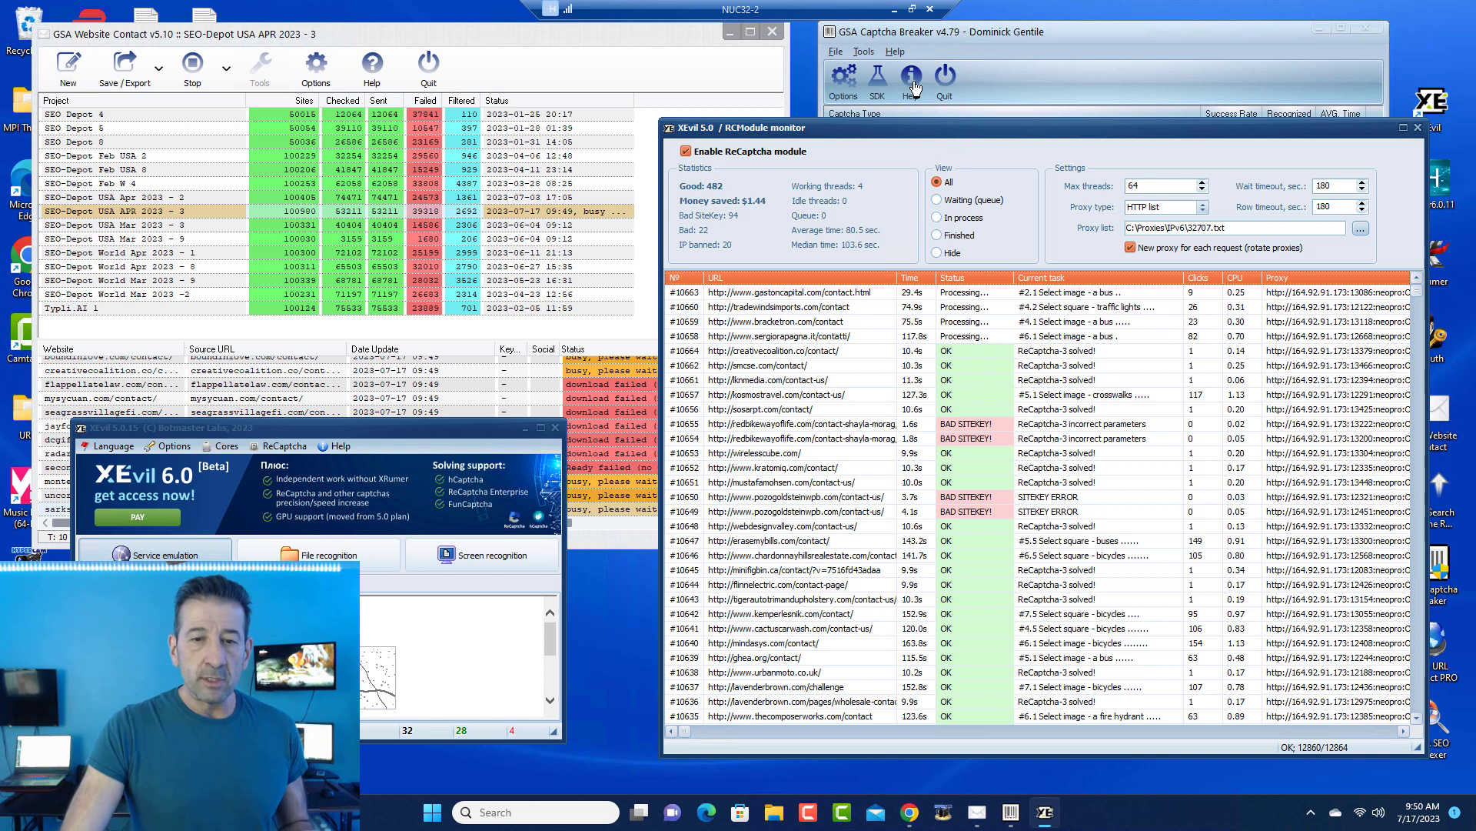
pyautogui.click(894, 9)
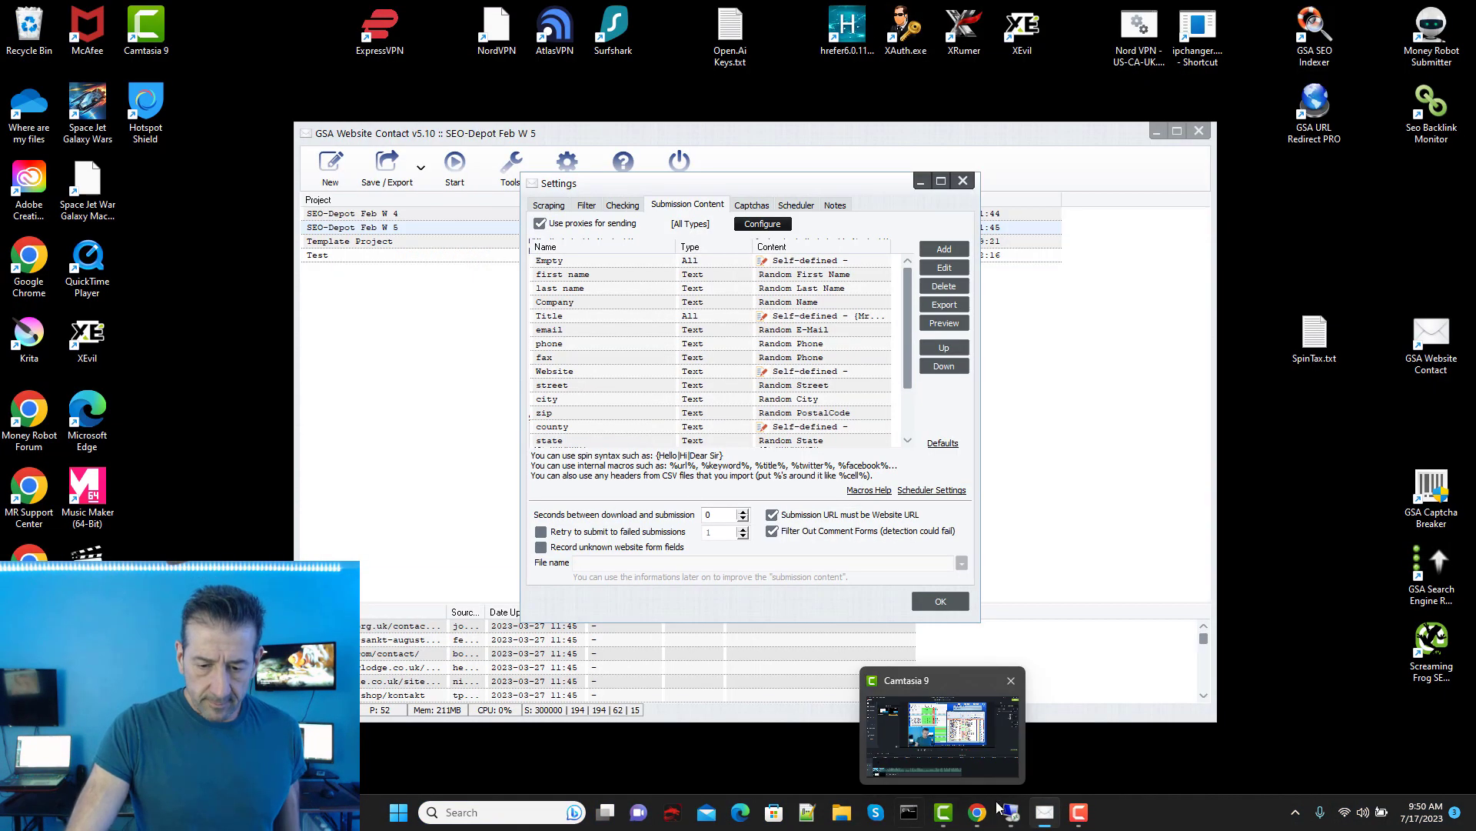
pyautogui.moveTo(965, 822)
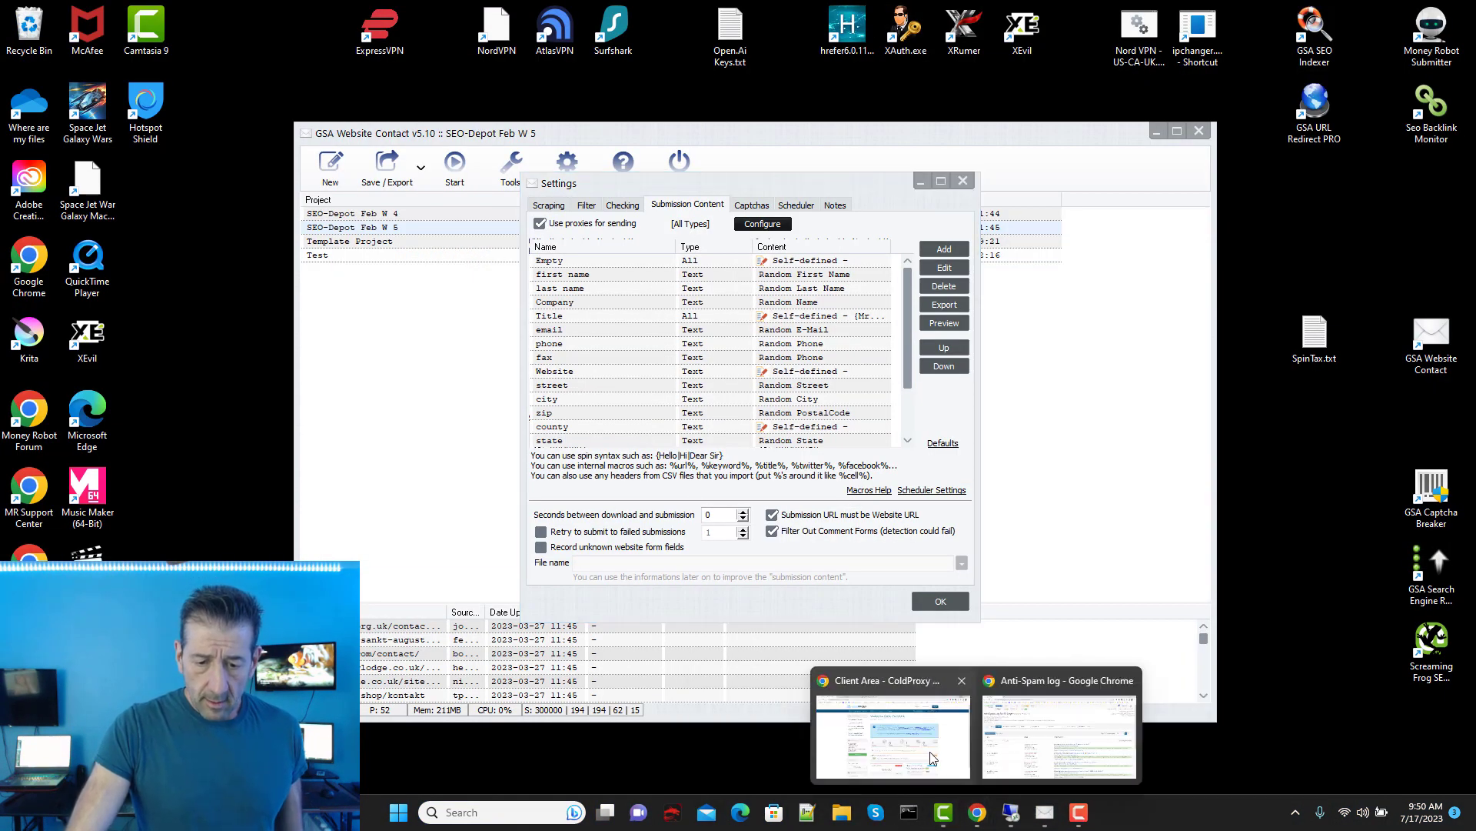
pyautogui.click(892, 723)
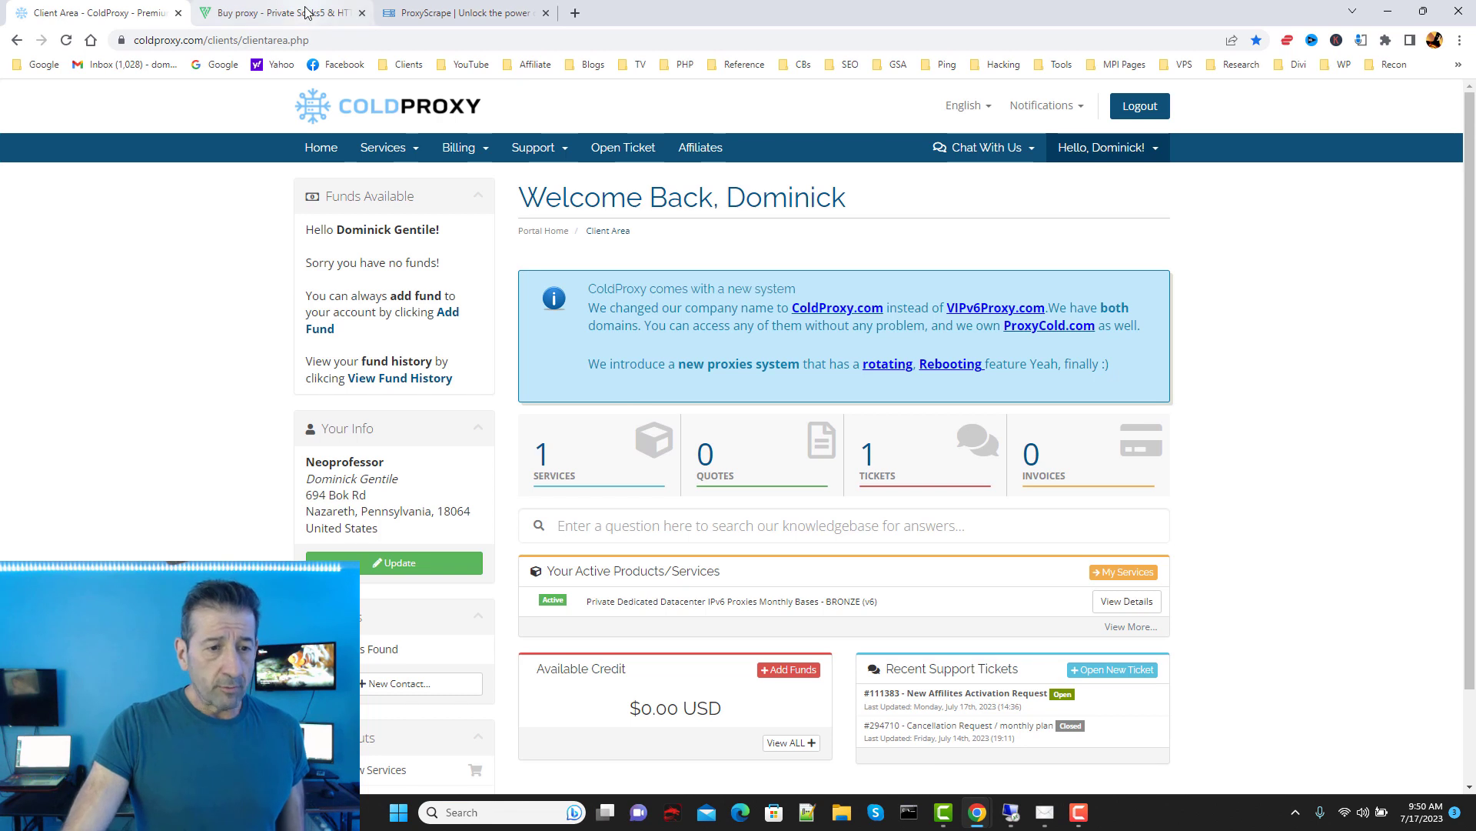
pyautogui.click(303, 12)
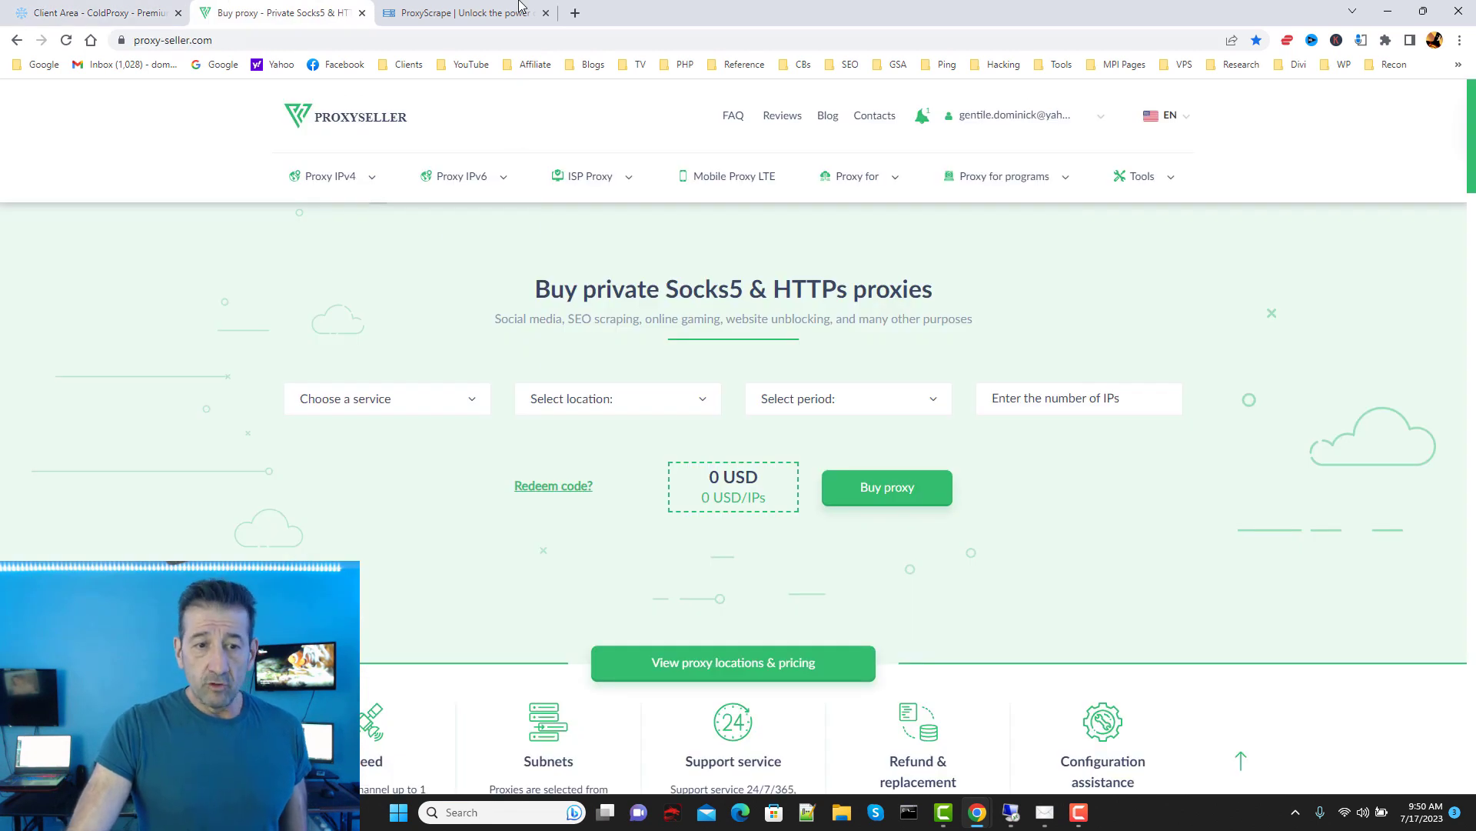
pyautogui.click(461, 12)
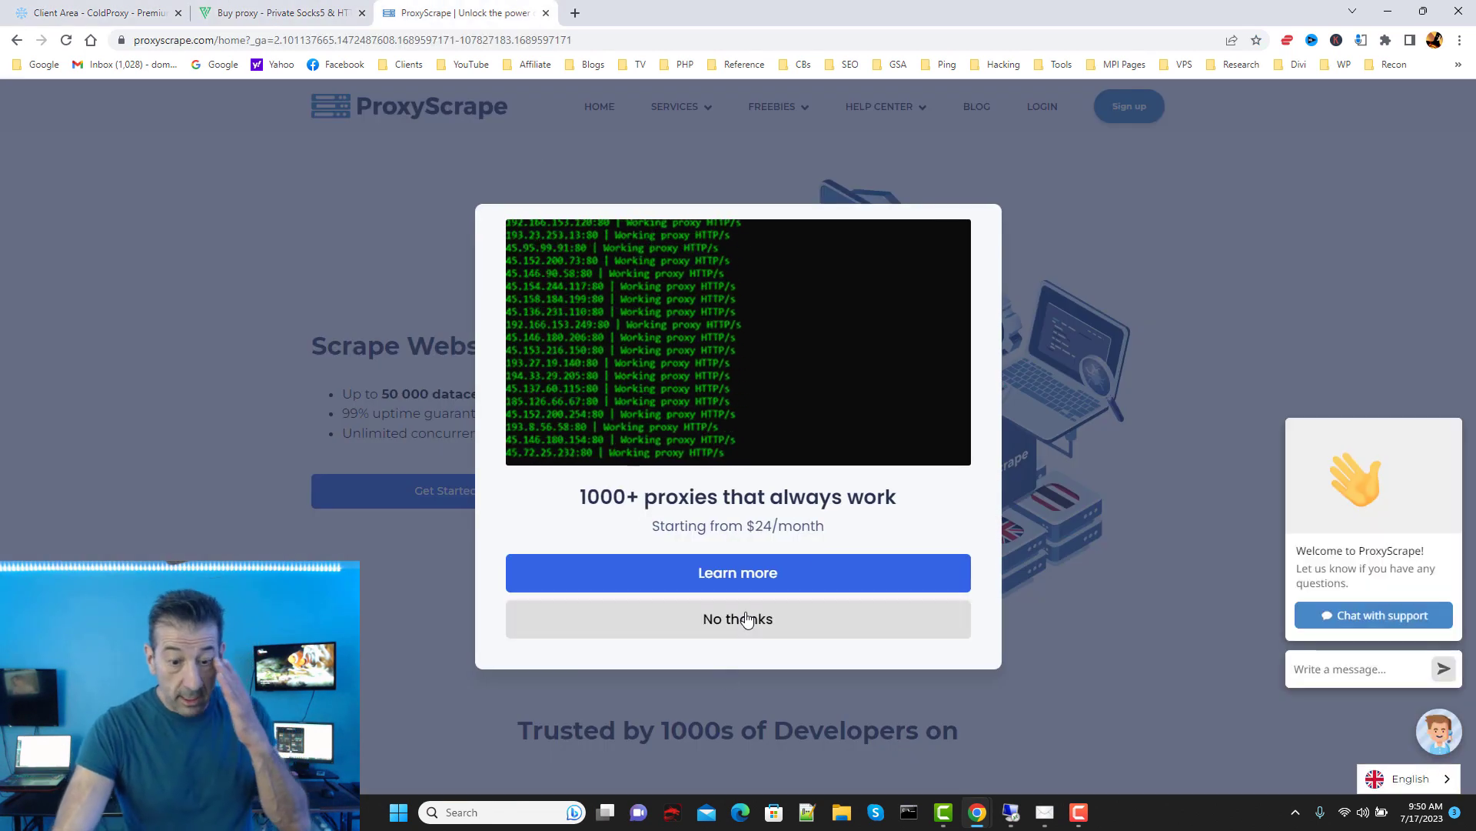
pyautogui.click(745, 618)
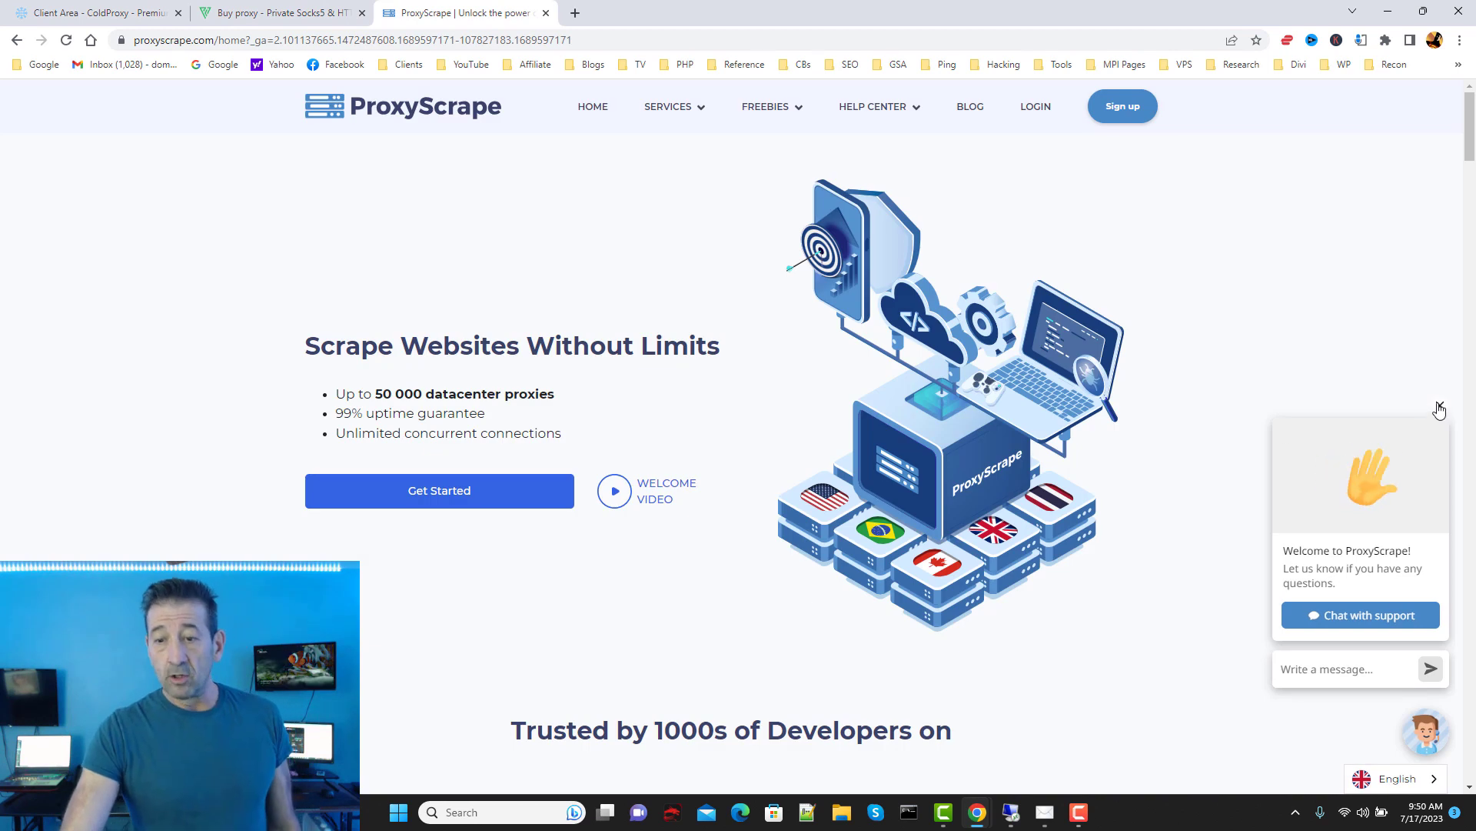
pyautogui.click(1438, 408)
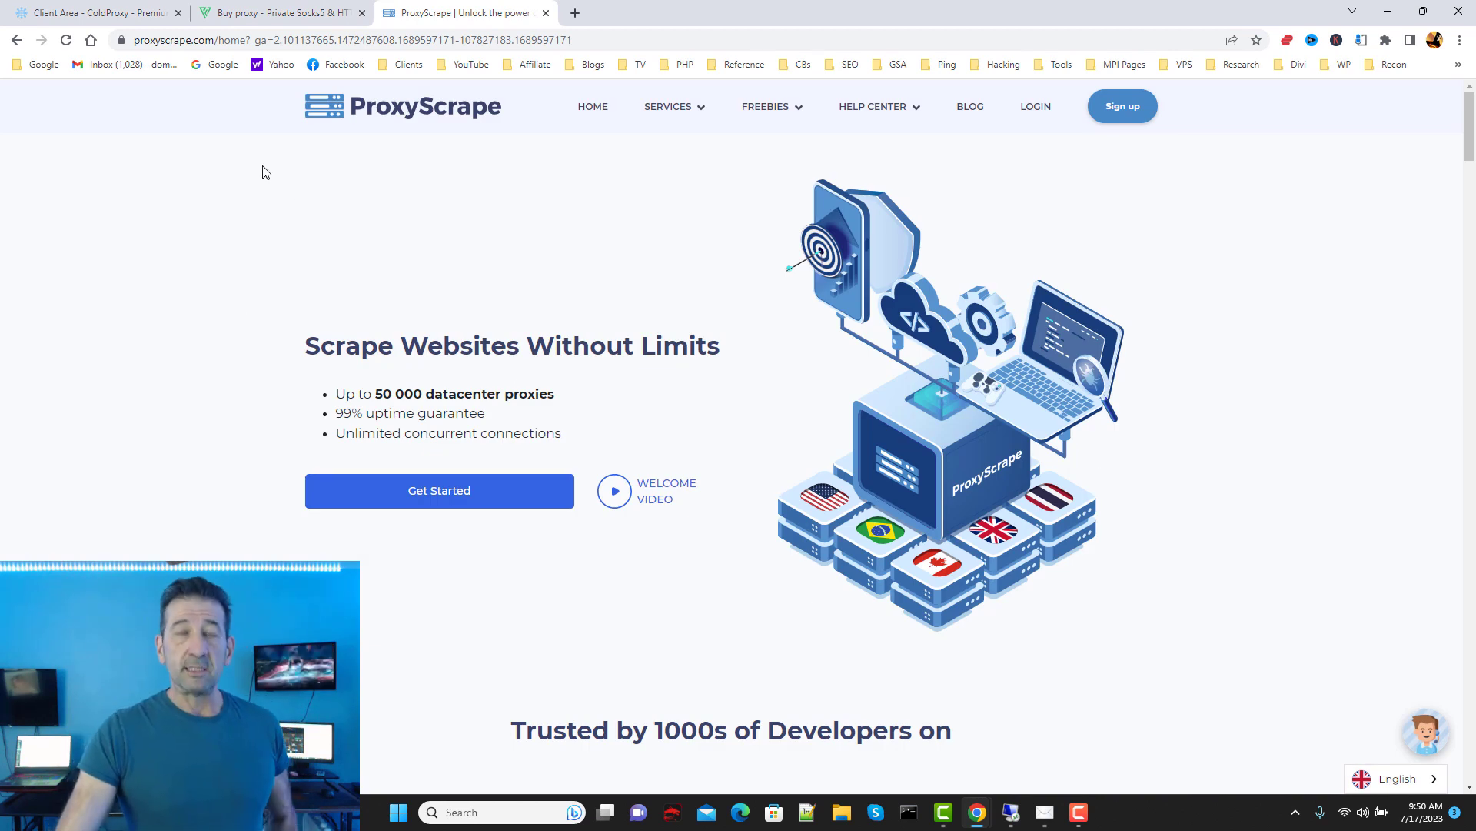
pyautogui.click(99, 11)
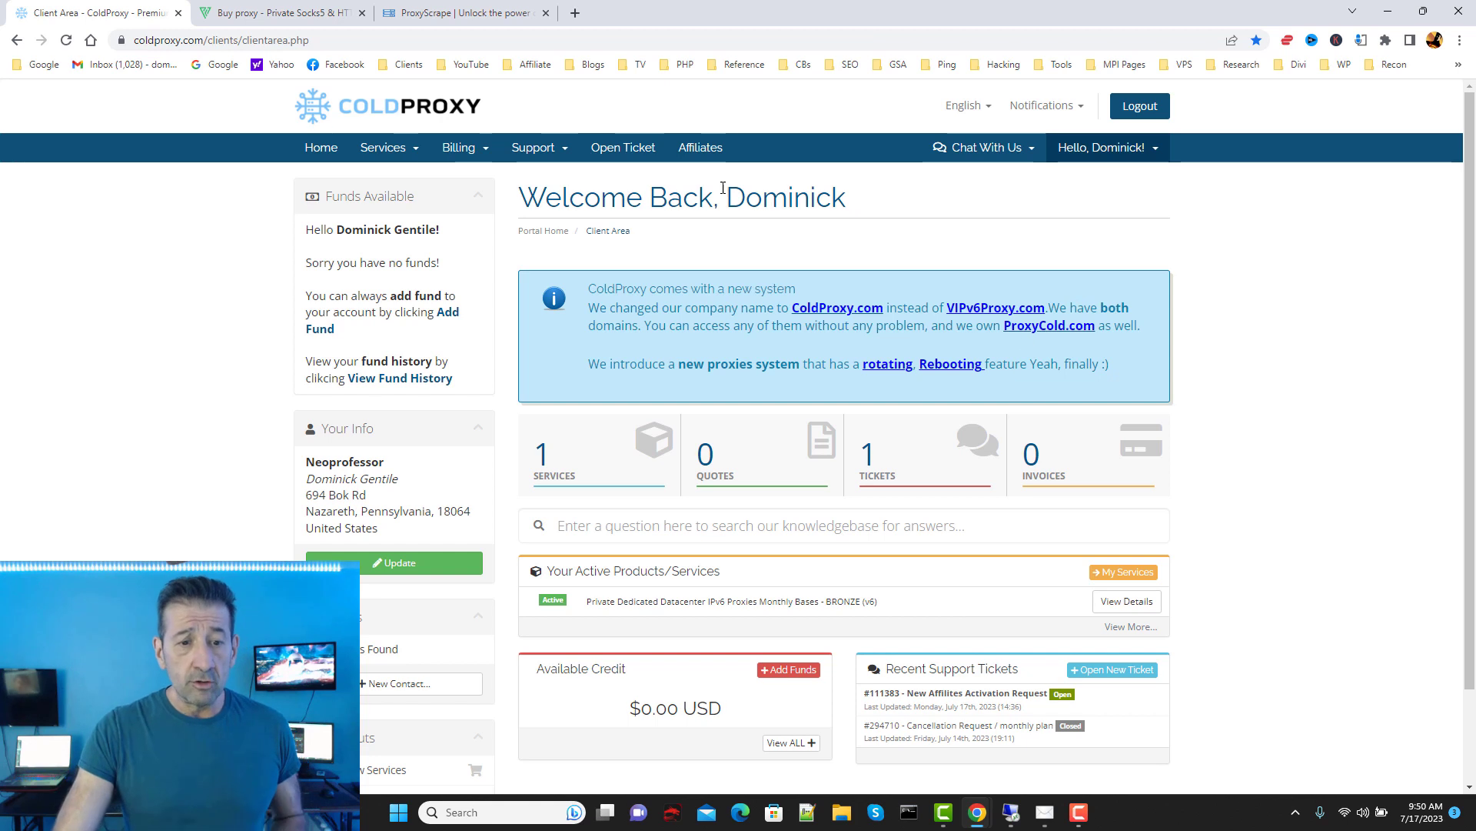
pyautogui.click(419, 8)
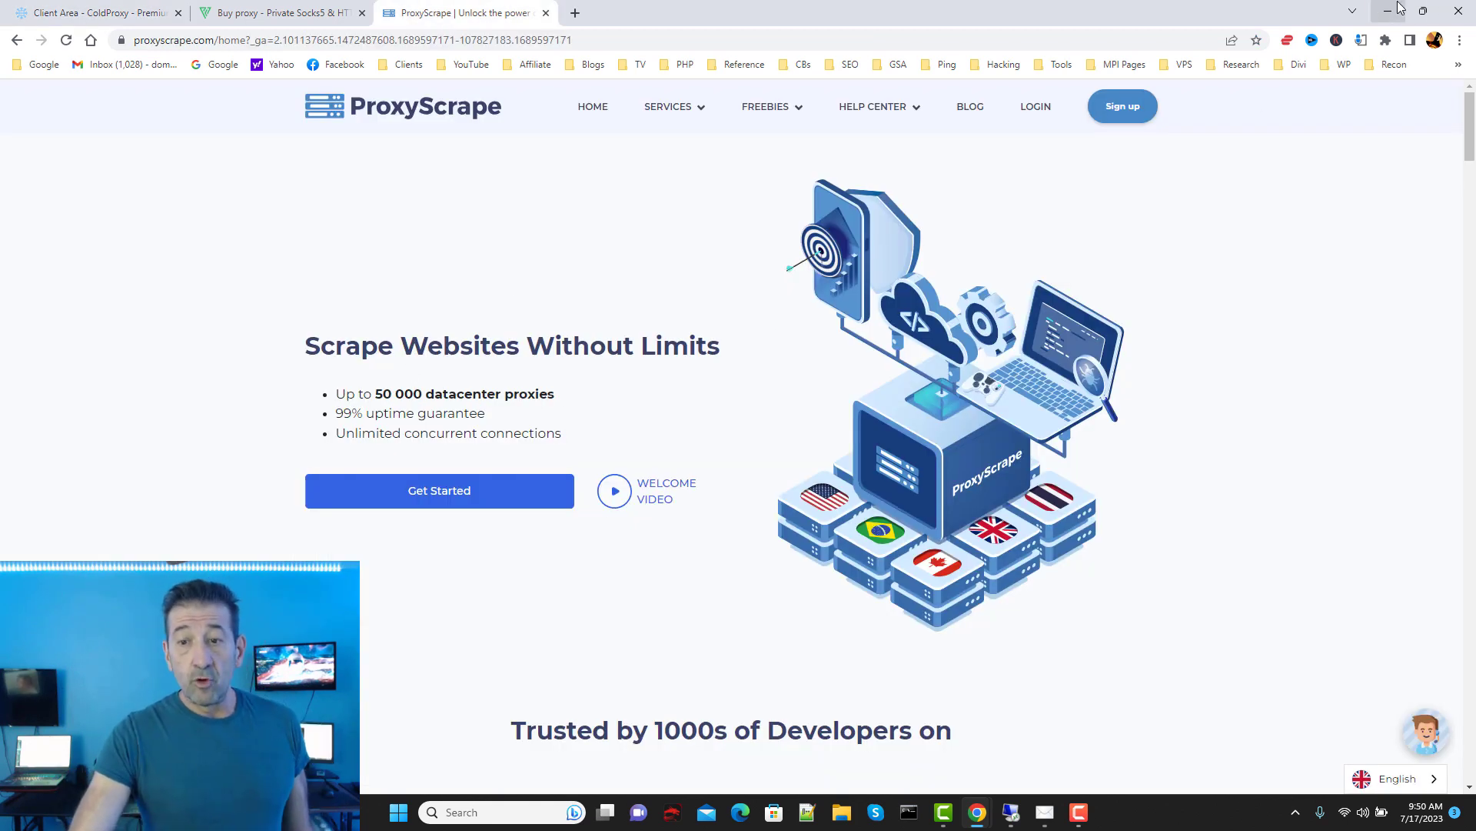
pyautogui.click(1388, 10)
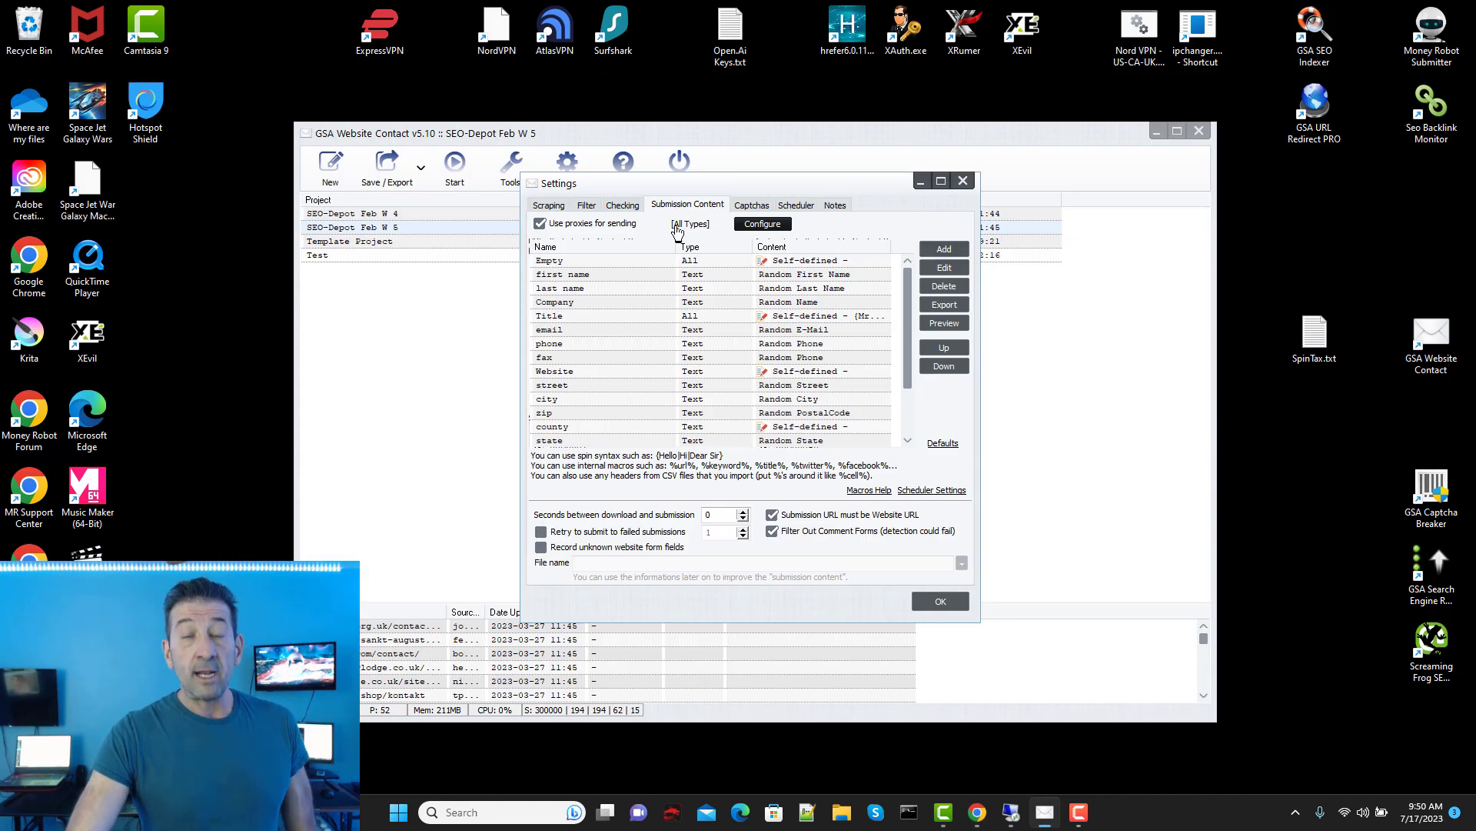
# Step: Reopen the NUC32-1 remote session from its Remote Desktop taskbar preview
pyautogui.moveTo(700, 178); pyautogui.dragTo(722, 202)
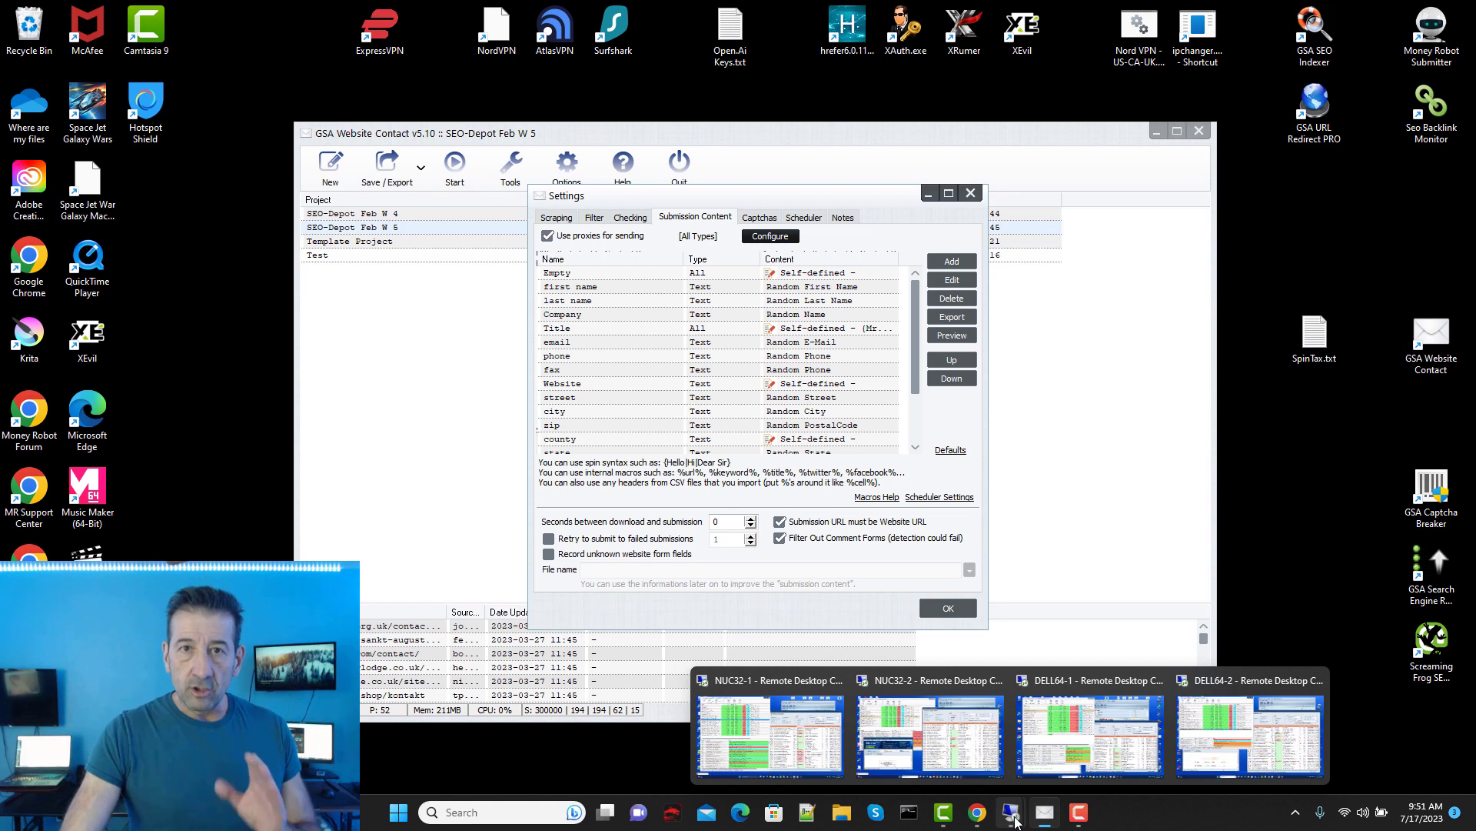
pyautogui.moveTo(1014, 815)
pyautogui.moveTo(929, 709)
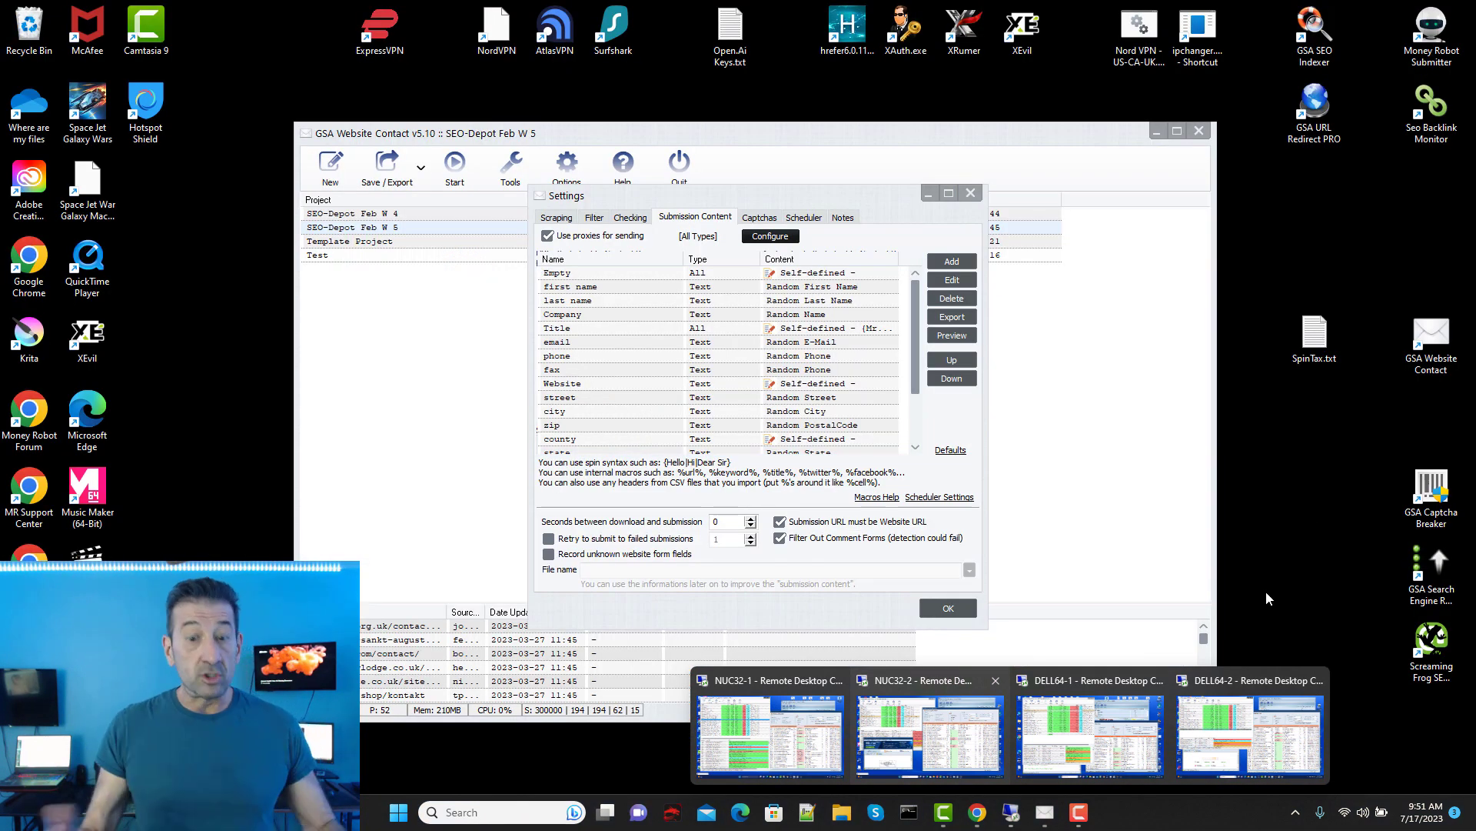
pyautogui.click(769, 735)
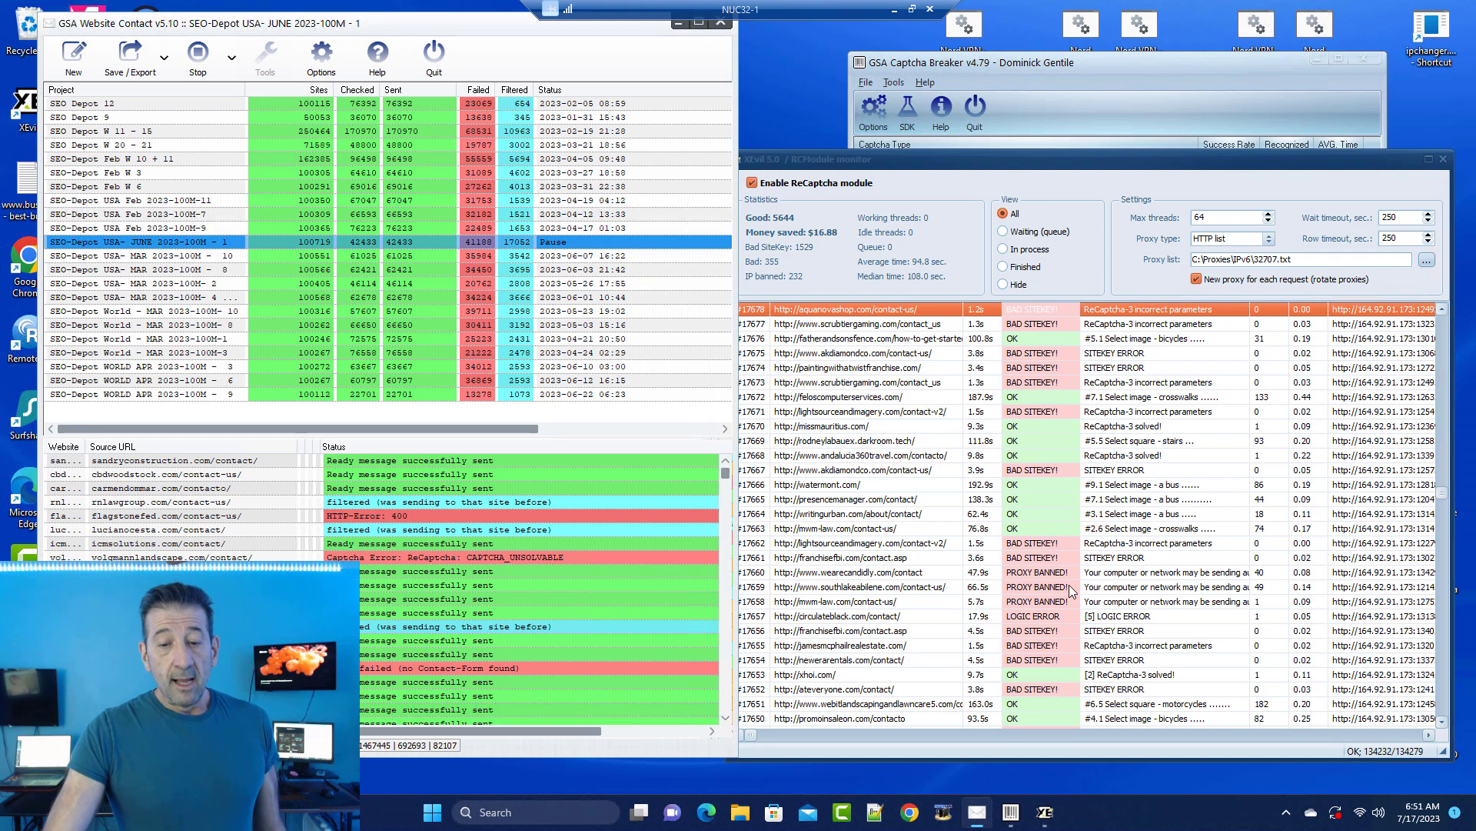
# Step: Scroll through the XEvil RCModule solve log on NUC32-1, then minimize that session
pyautogui.moveTo(1443, 505); pyautogui.dragTo(1439, 723)
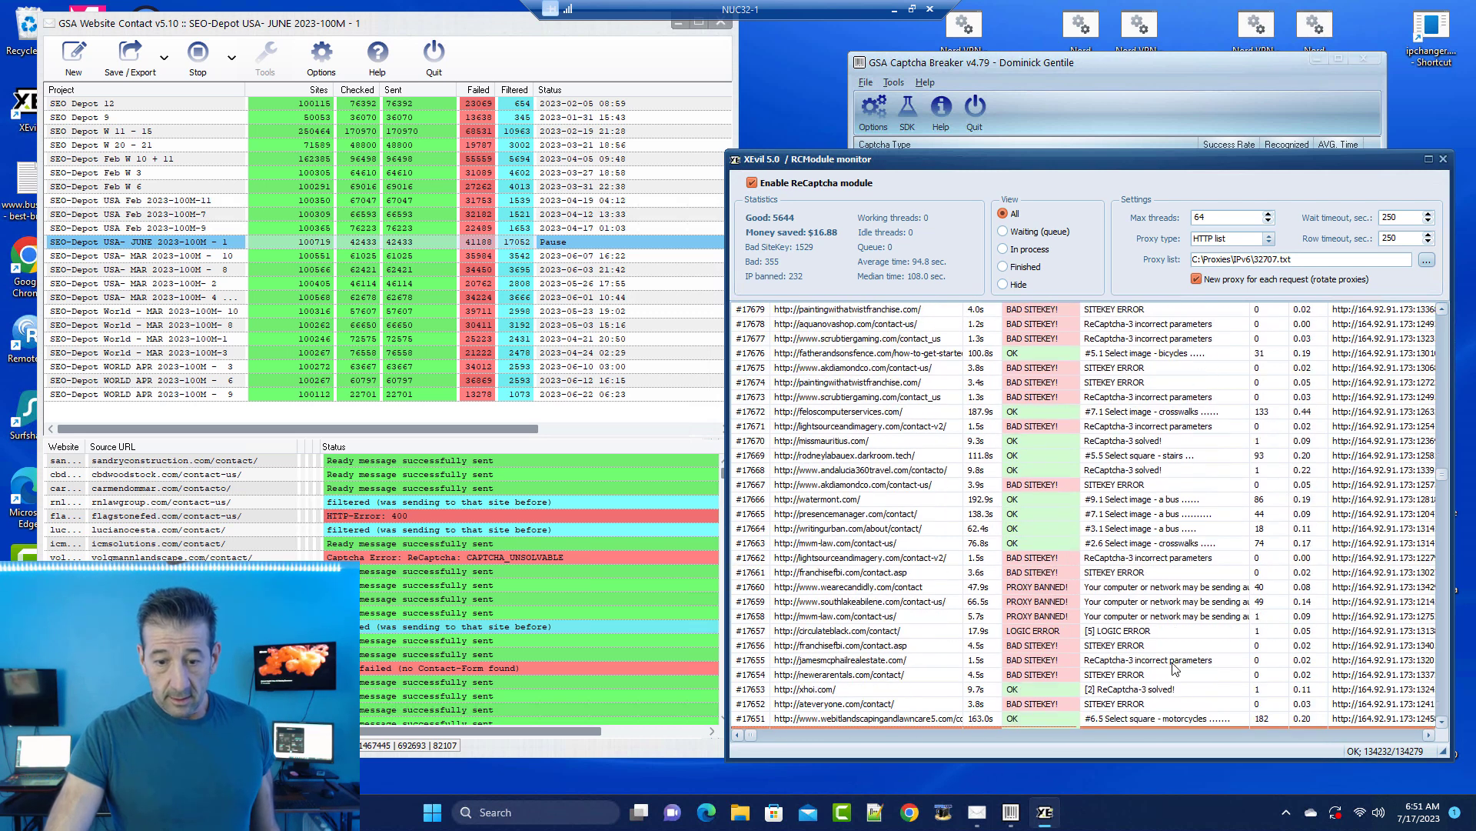
pyautogui.scroll(-2, 1096, 360)
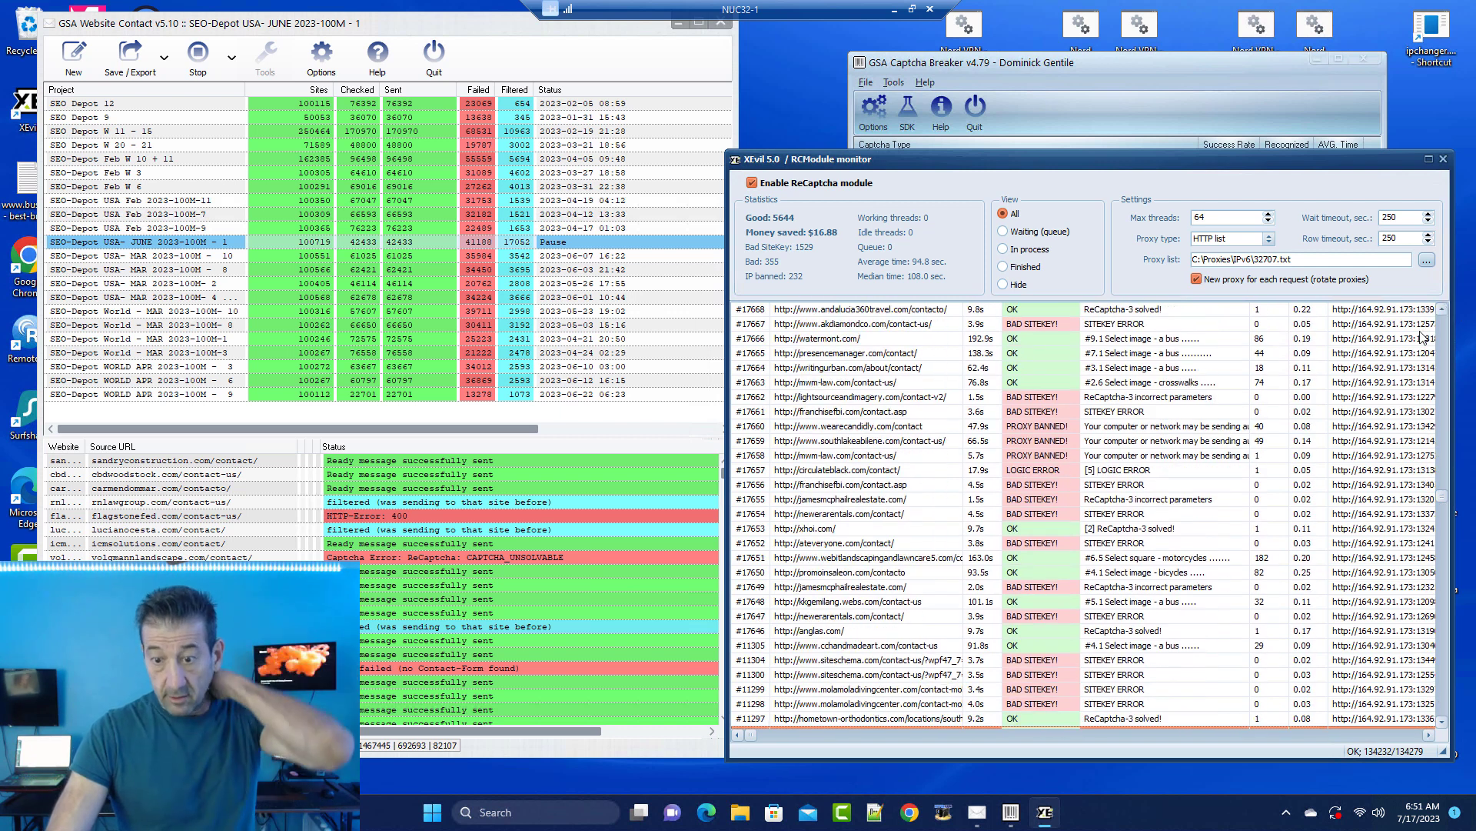
pyautogui.click(895, 9)
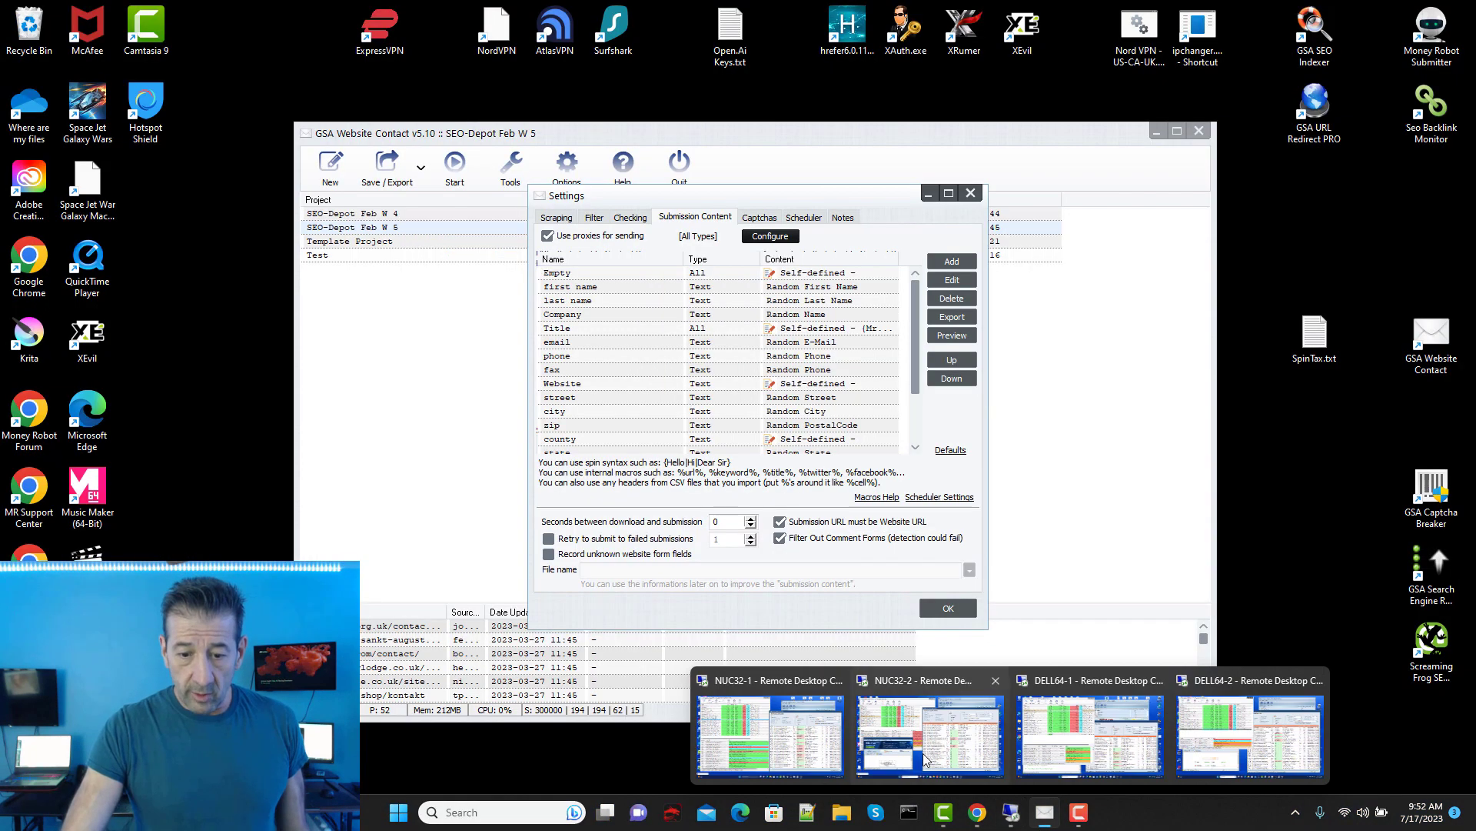
# Step: Switch to the NUC32-2 session and stop the running SEO-Depot USA APR 2023 - 3 project
pyautogui.click(960, 761)
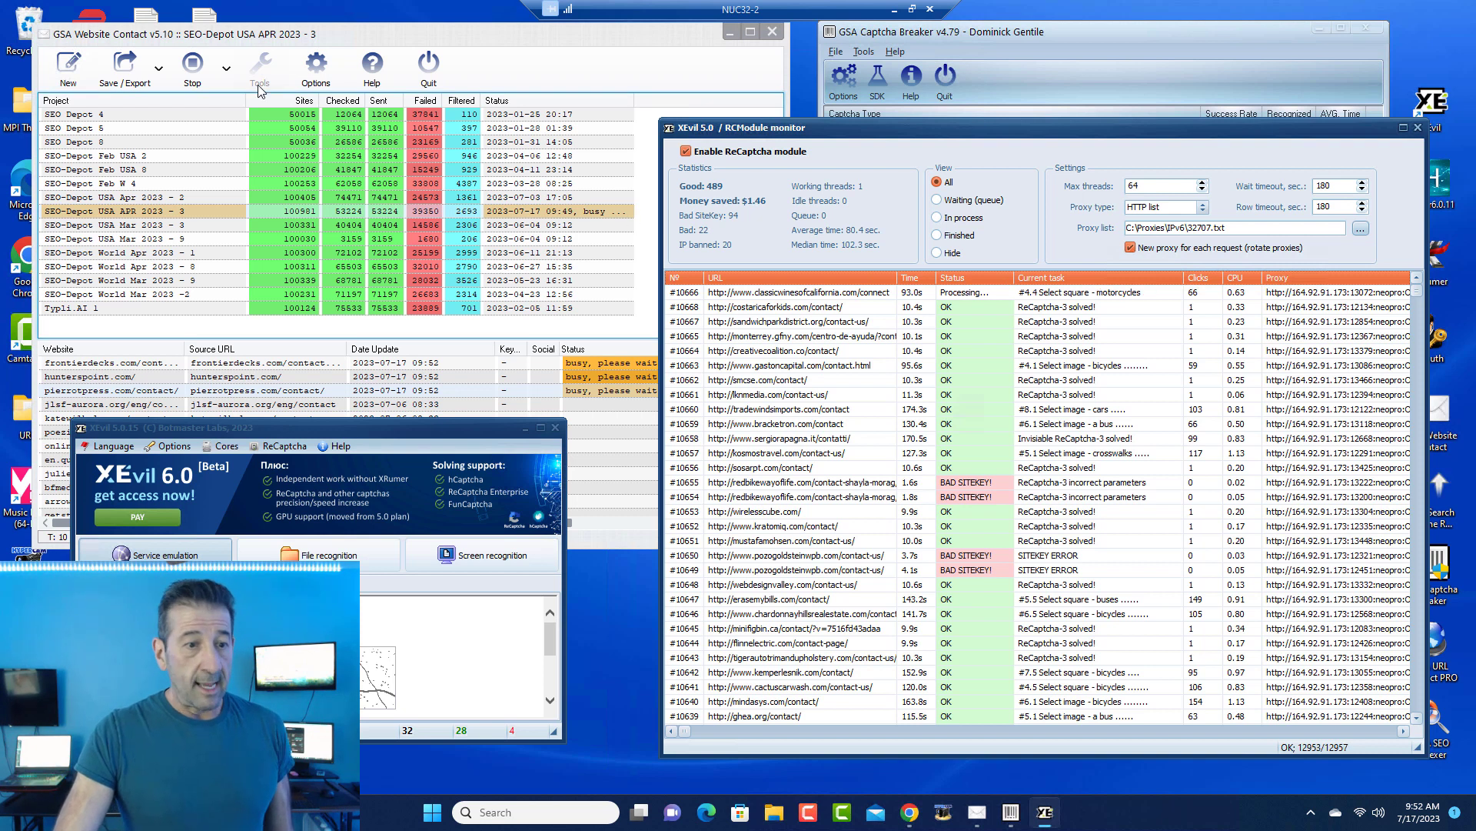
pyautogui.click(189, 77)
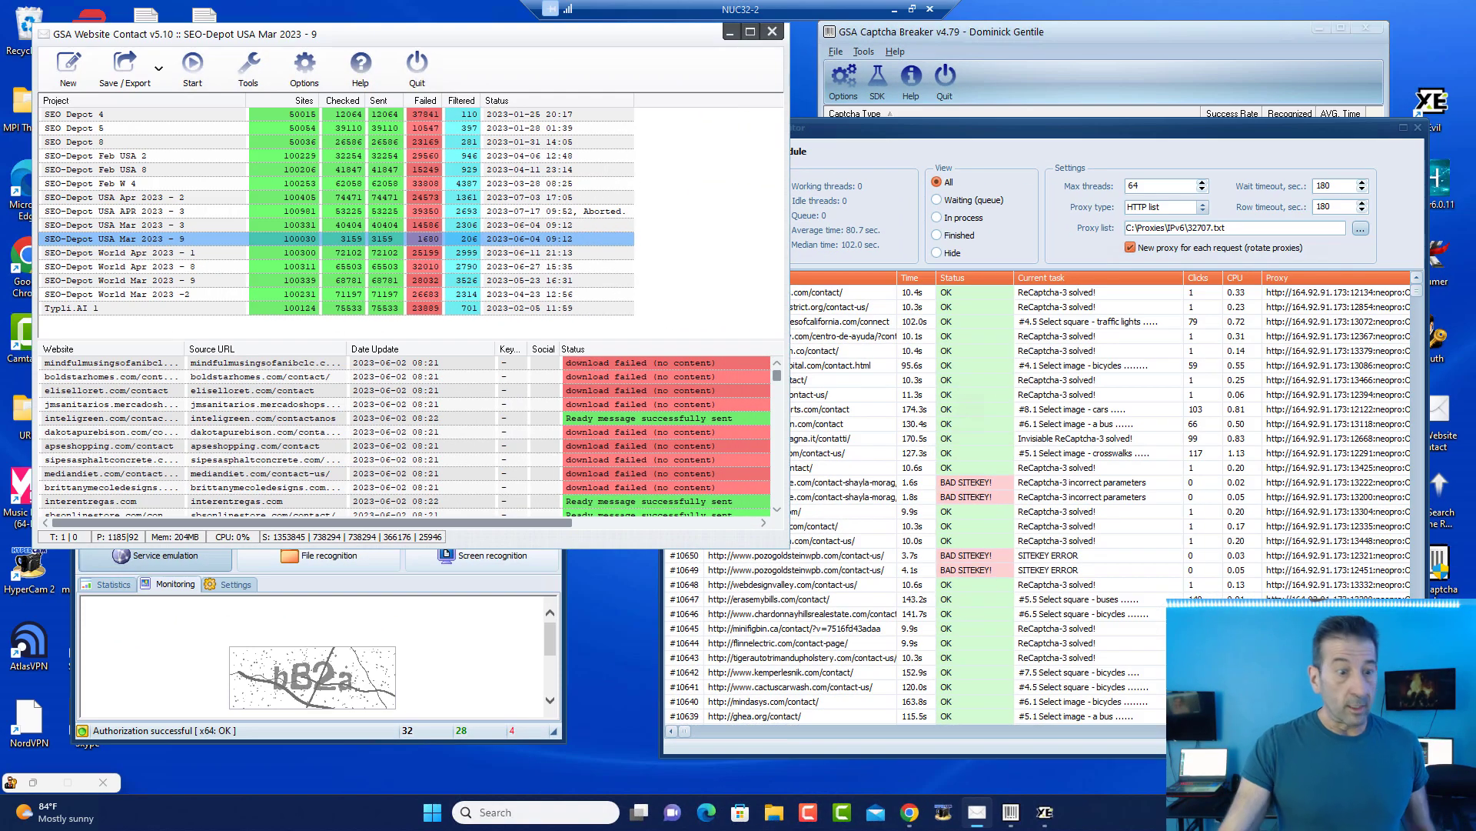
# Step: Turn on 'Use proxies for sending' in SEO-Depot USA Mar 2023 - 9's settings and open its proxy list
pyautogui.rightClick(190, 245)
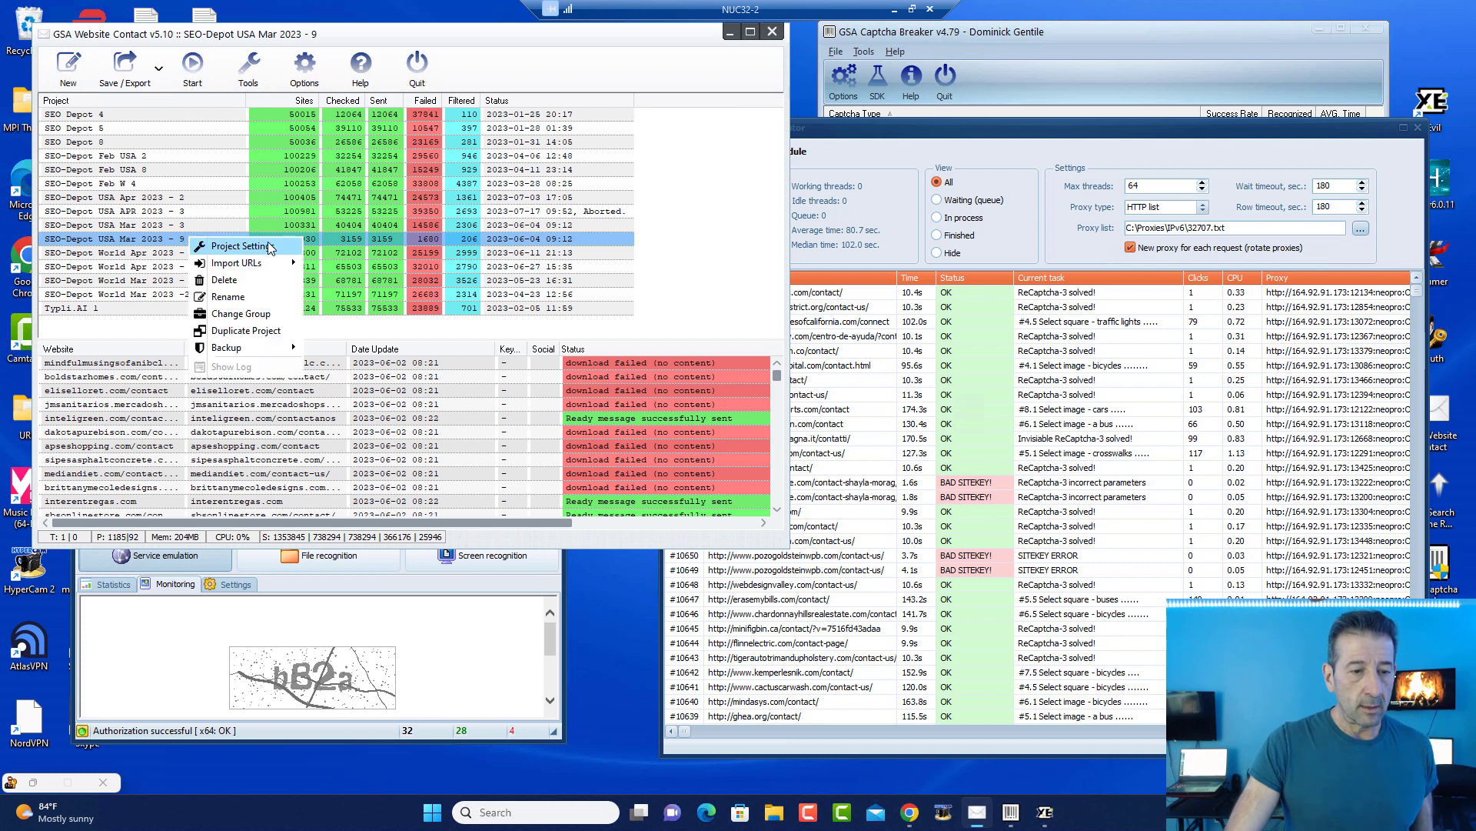
pyautogui.click(270, 247)
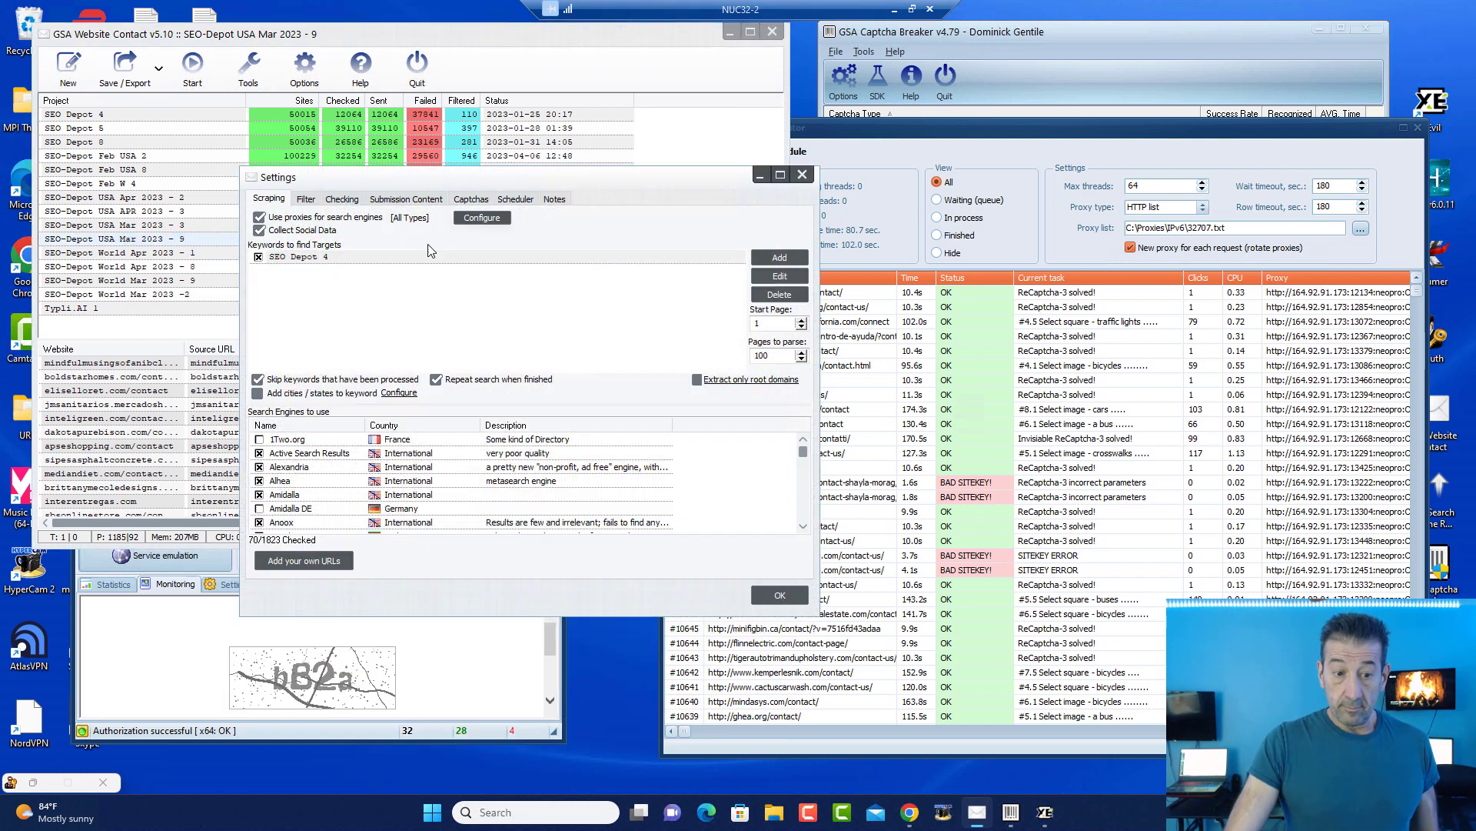
pyautogui.click(390, 202)
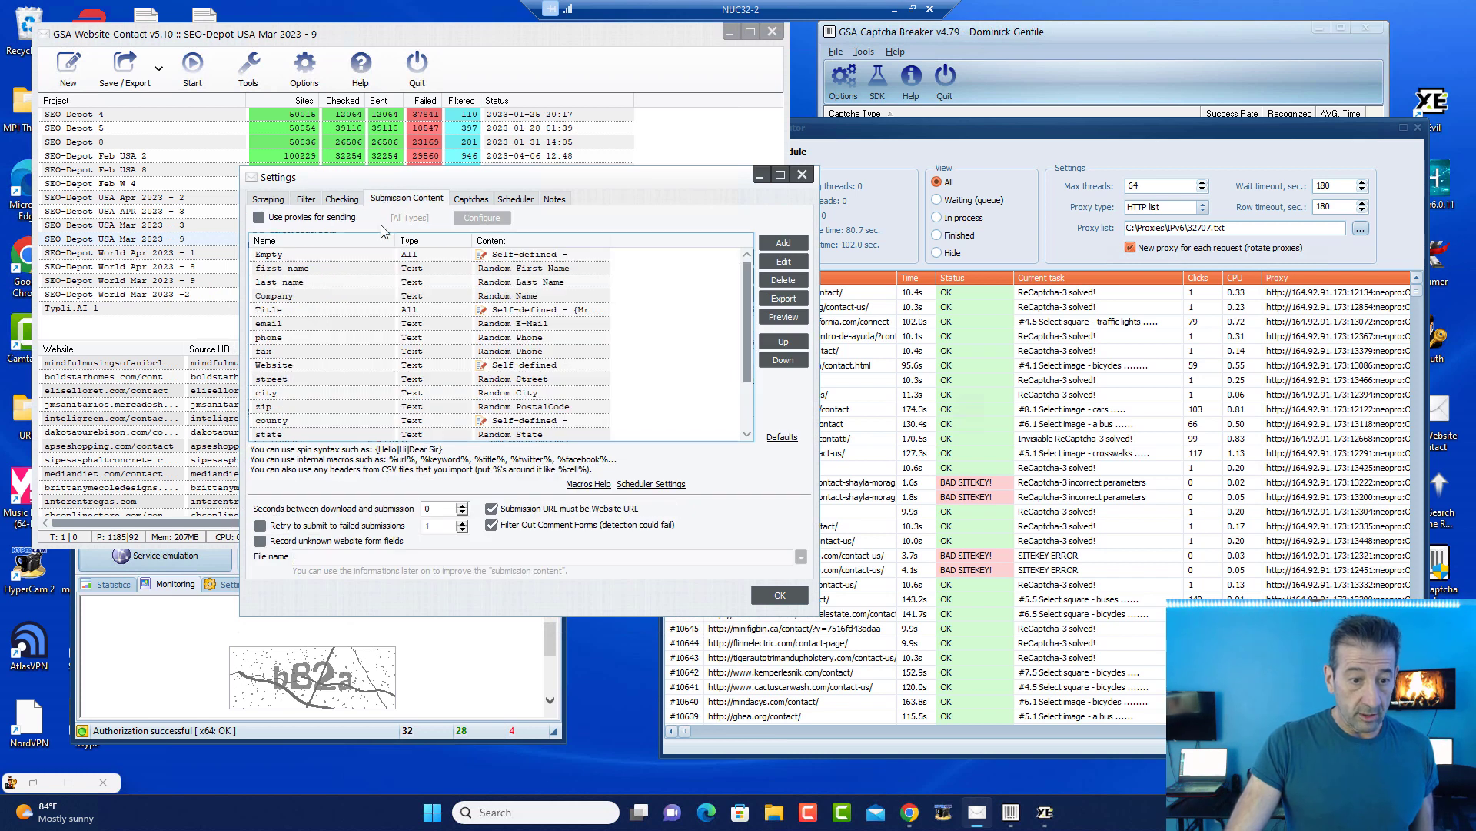
pyautogui.click(264, 221)
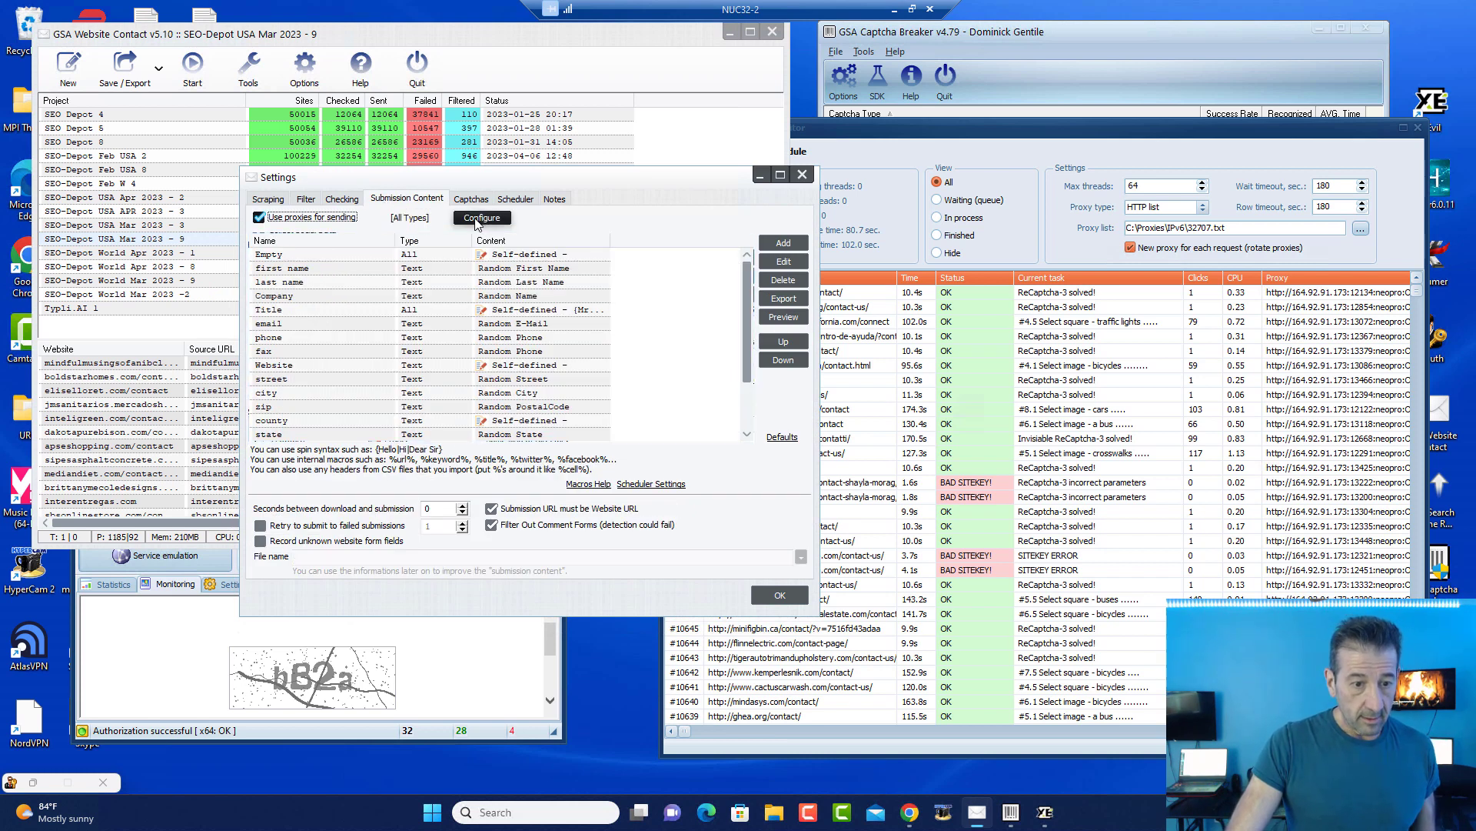
pyautogui.click(479, 219)
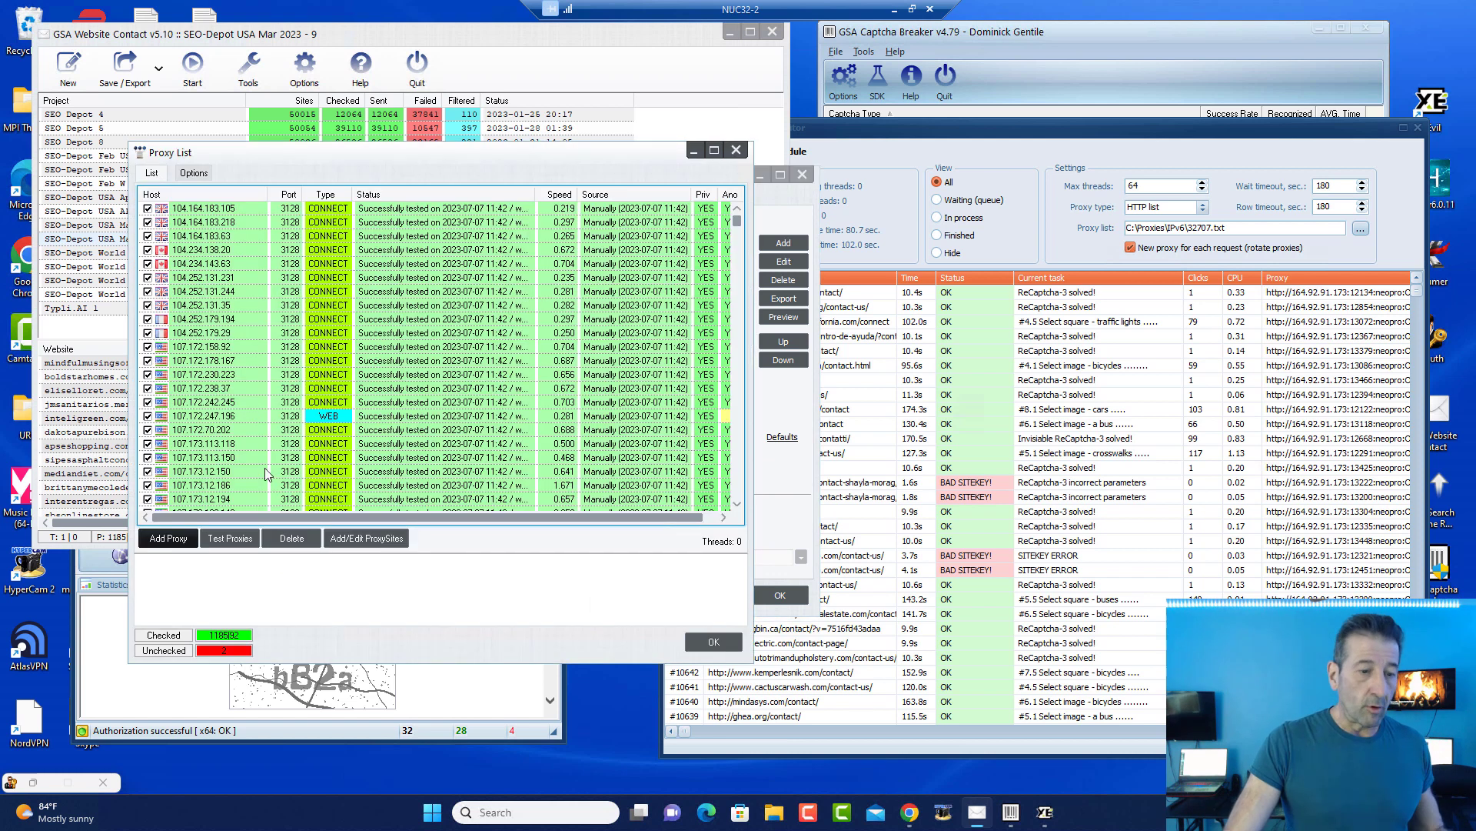
# Step: Try importing proxies from the clipboard, then clear the proxy log
pyautogui.click(171, 539)
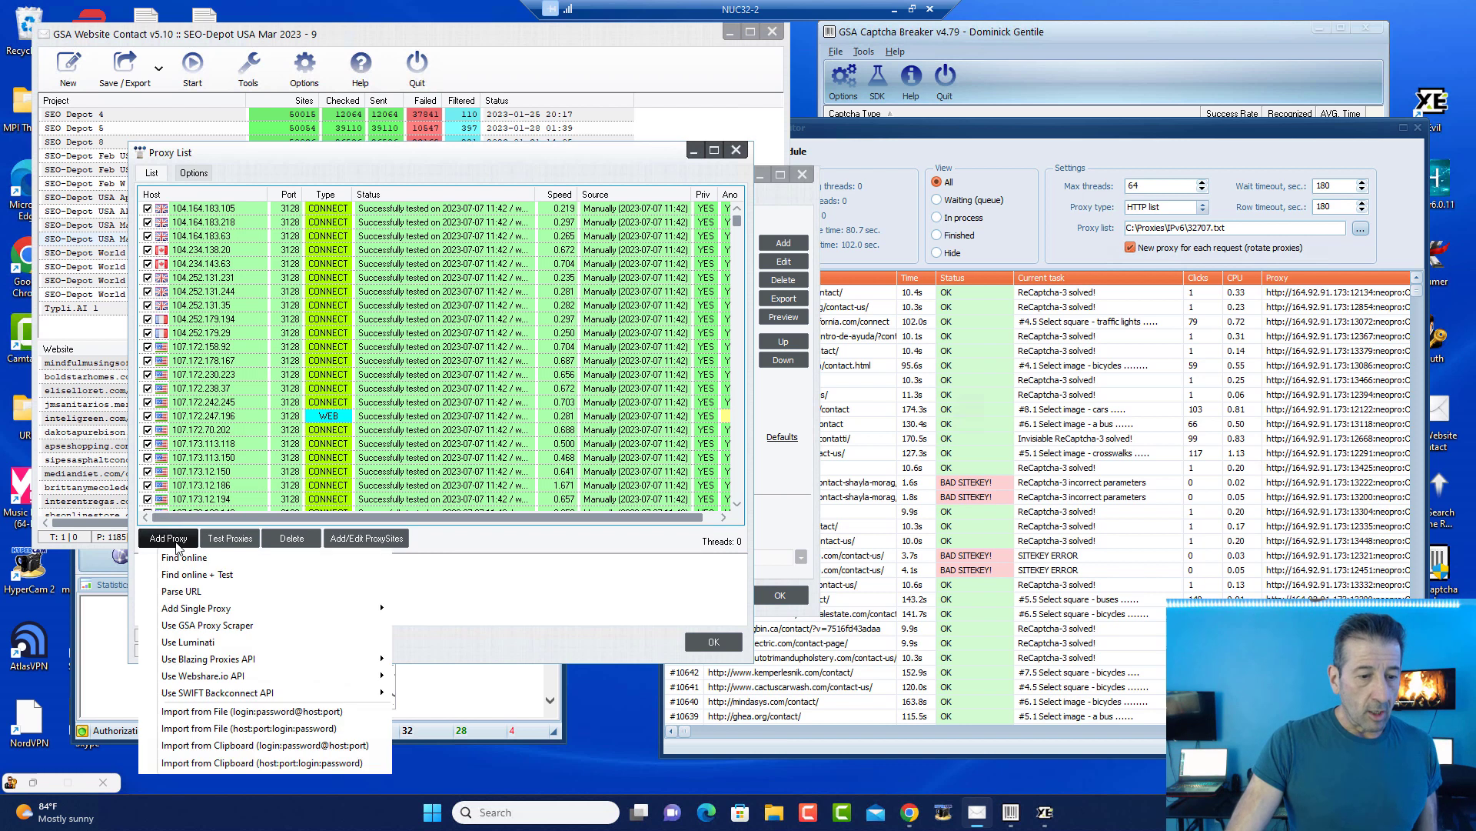
pyautogui.click(257, 763)
pyautogui.rightClick(236, 582)
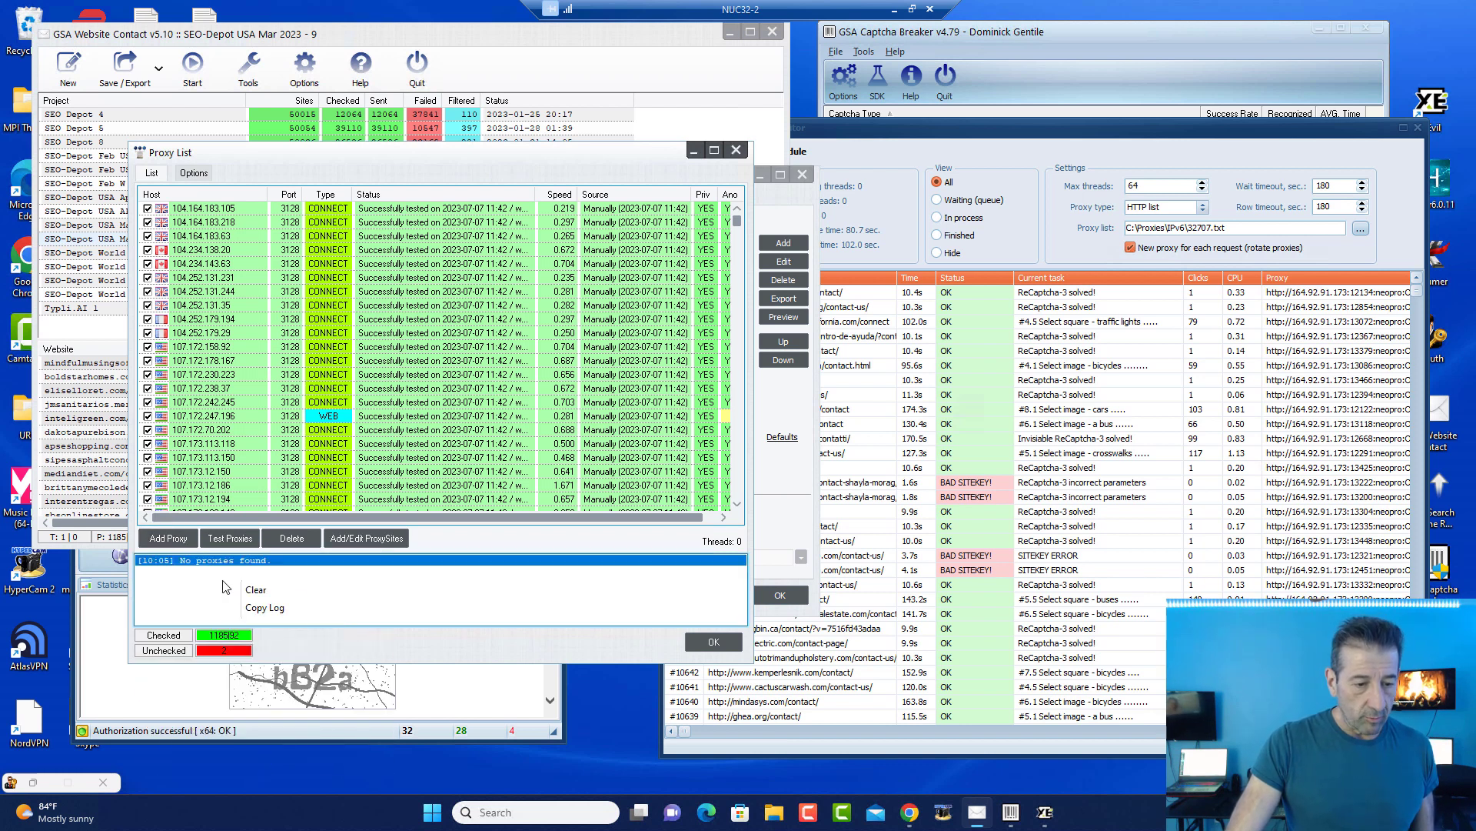
pyautogui.click(231, 589)
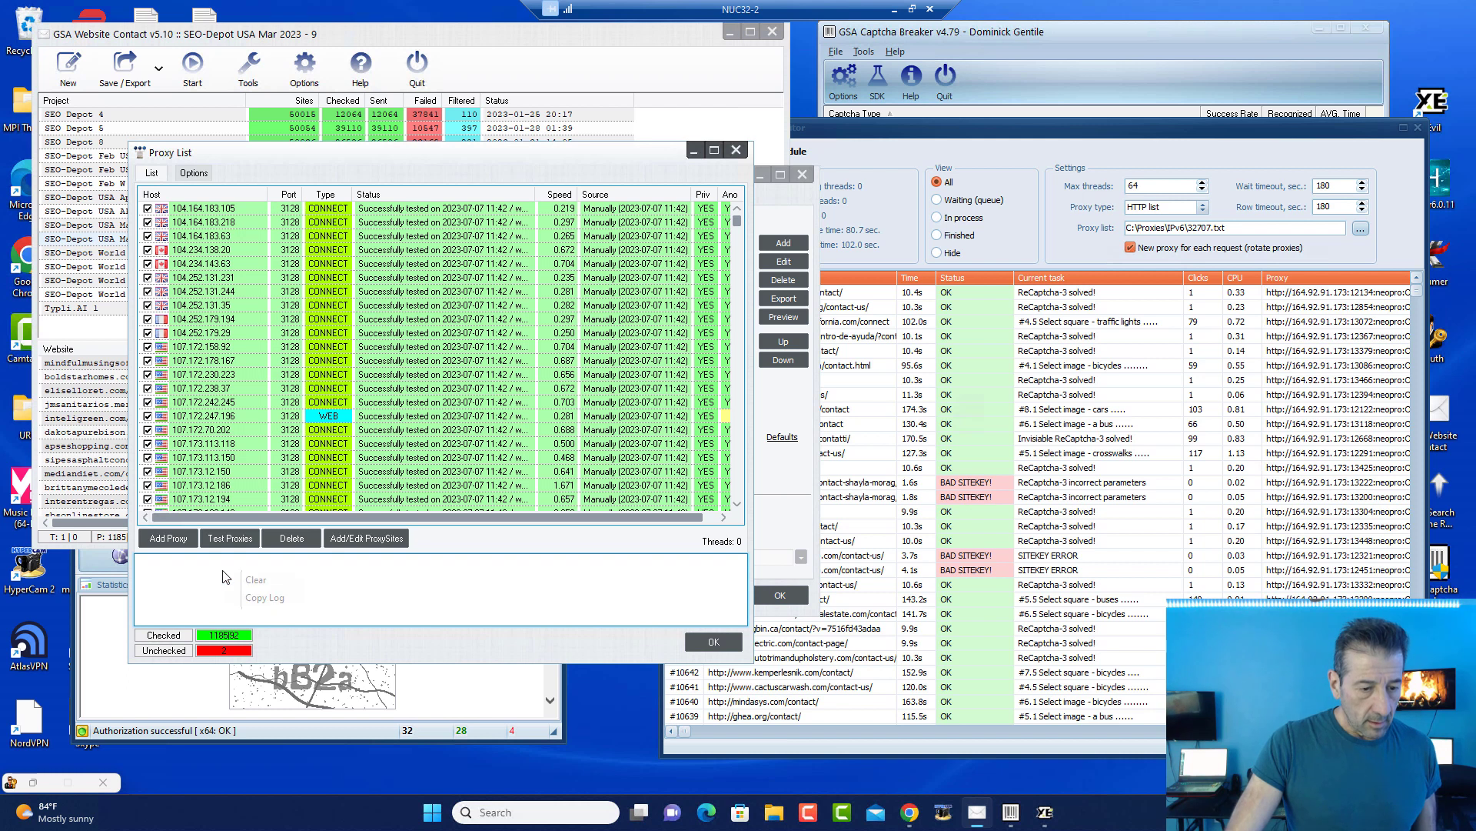
# Step: Import and test the proxies from C:\Proxies\proxyscrape_premium_http_proxies.txt
pyautogui.click(172, 540)
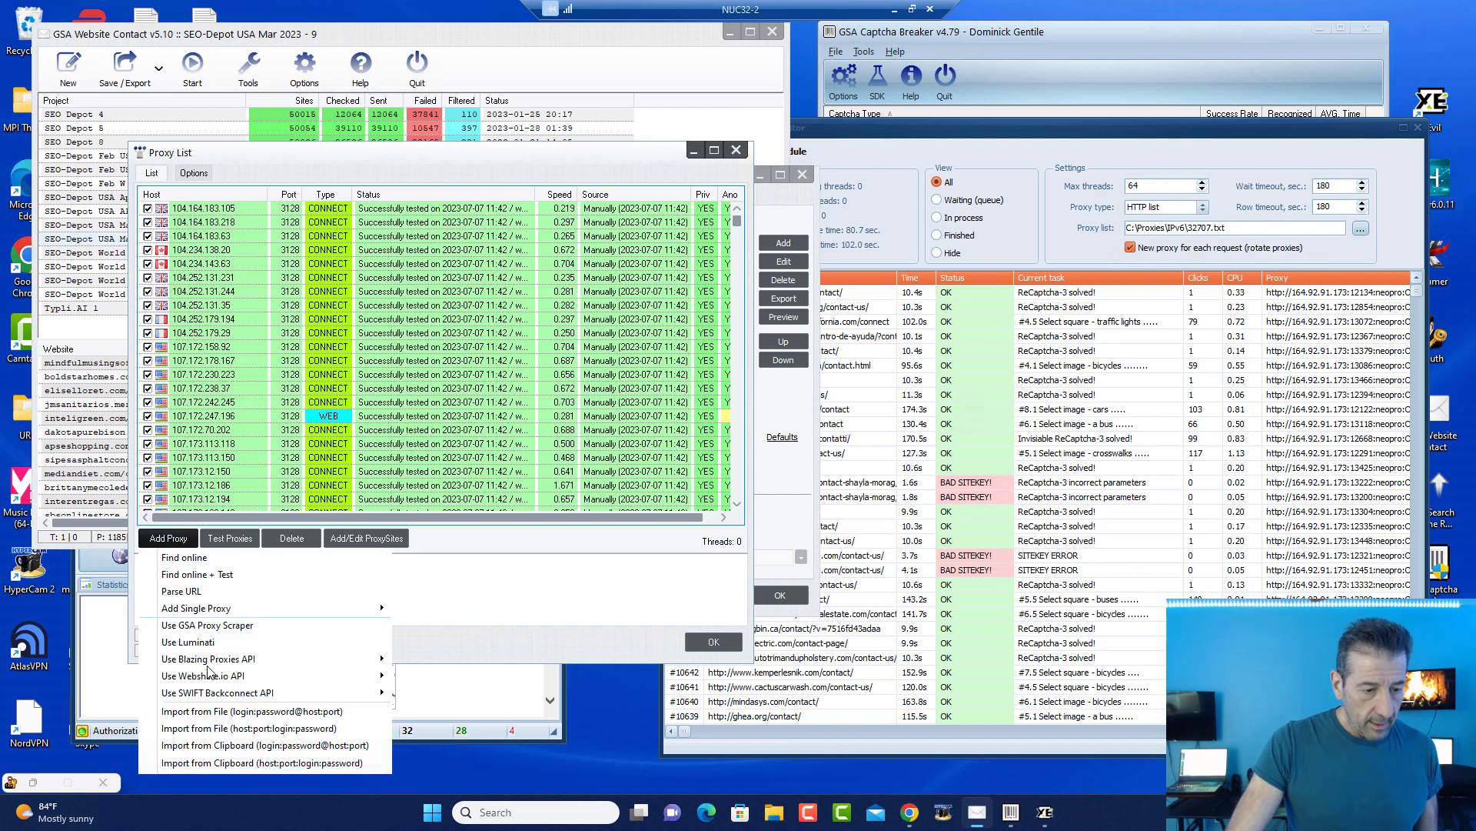
pyautogui.click(242, 714)
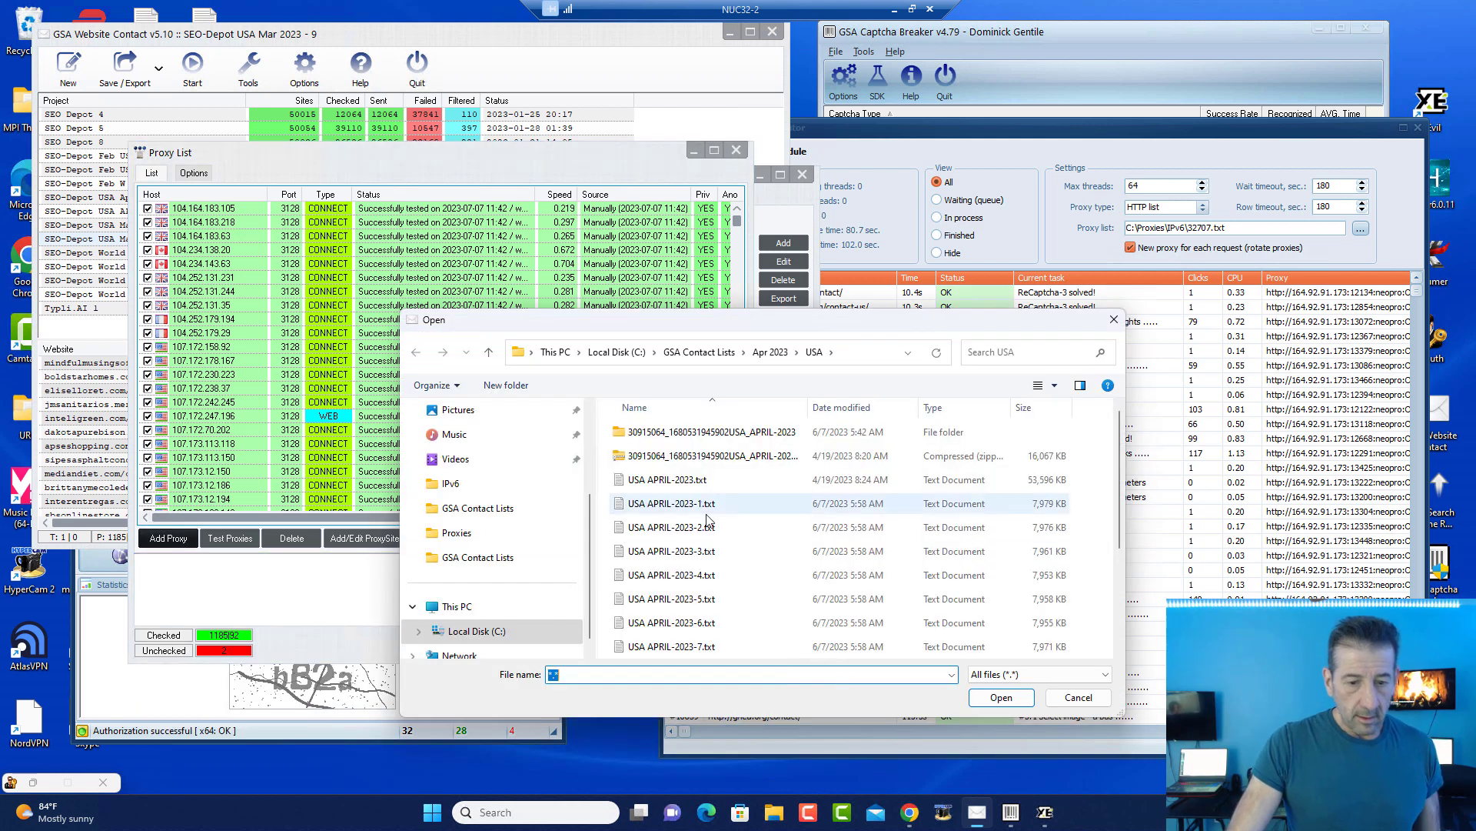
pyautogui.click(689, 352)
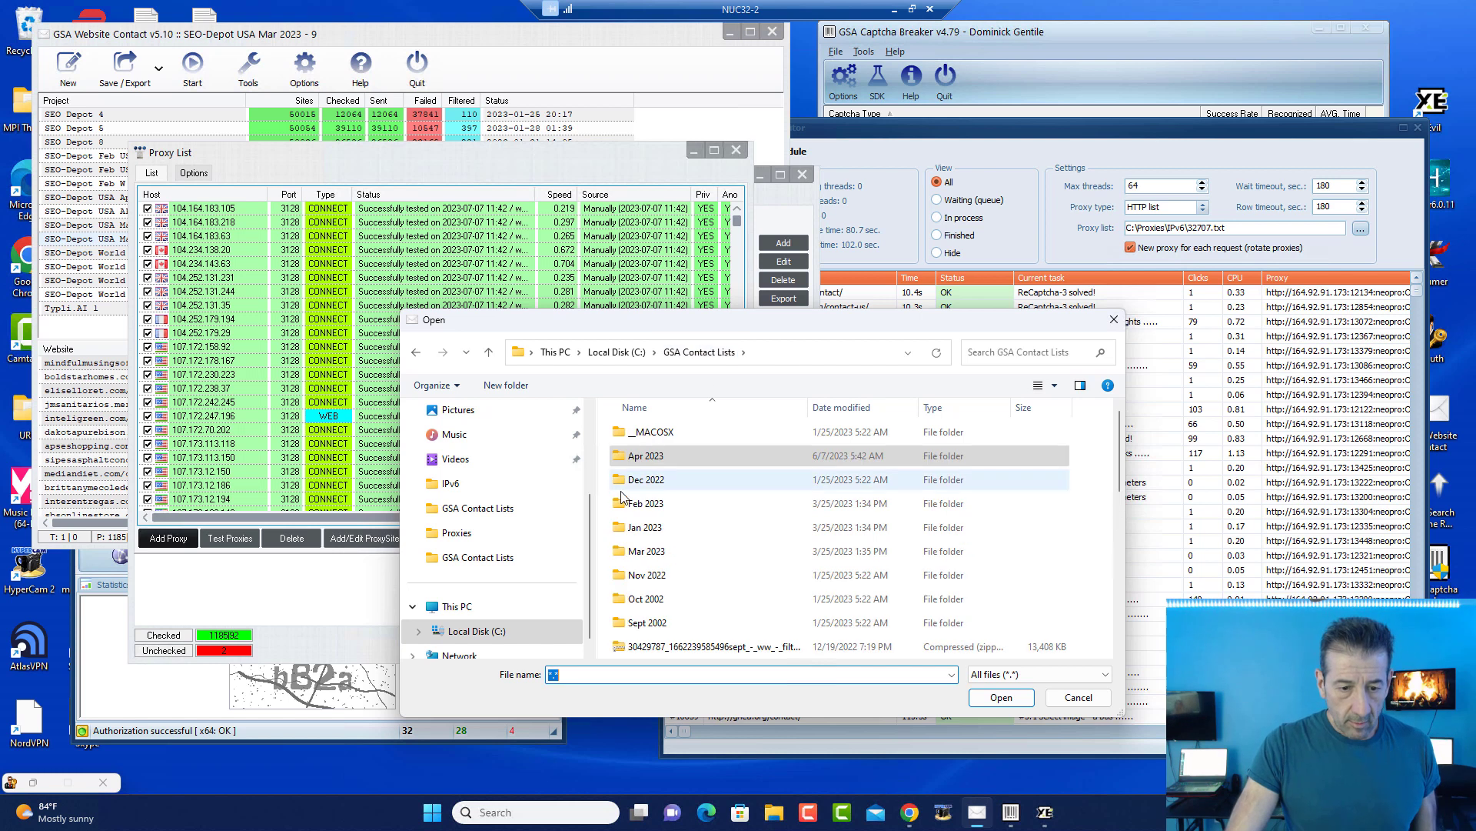
pyautogui.click(616, 351)
pyautogui.scroll(-2, 650, 577)
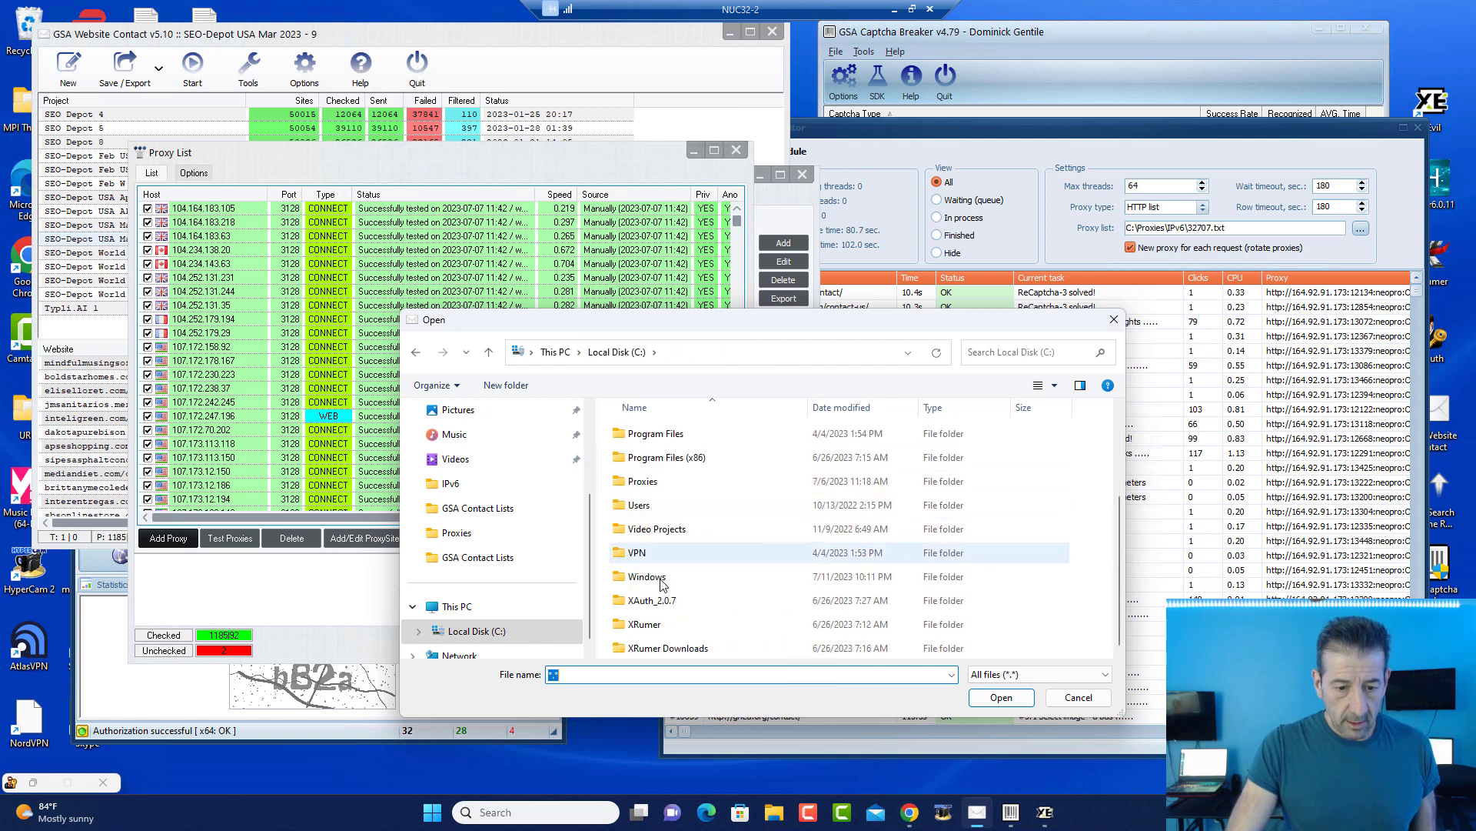
pyautogui.click(655, 485)
pyautogui.click(659, 483)
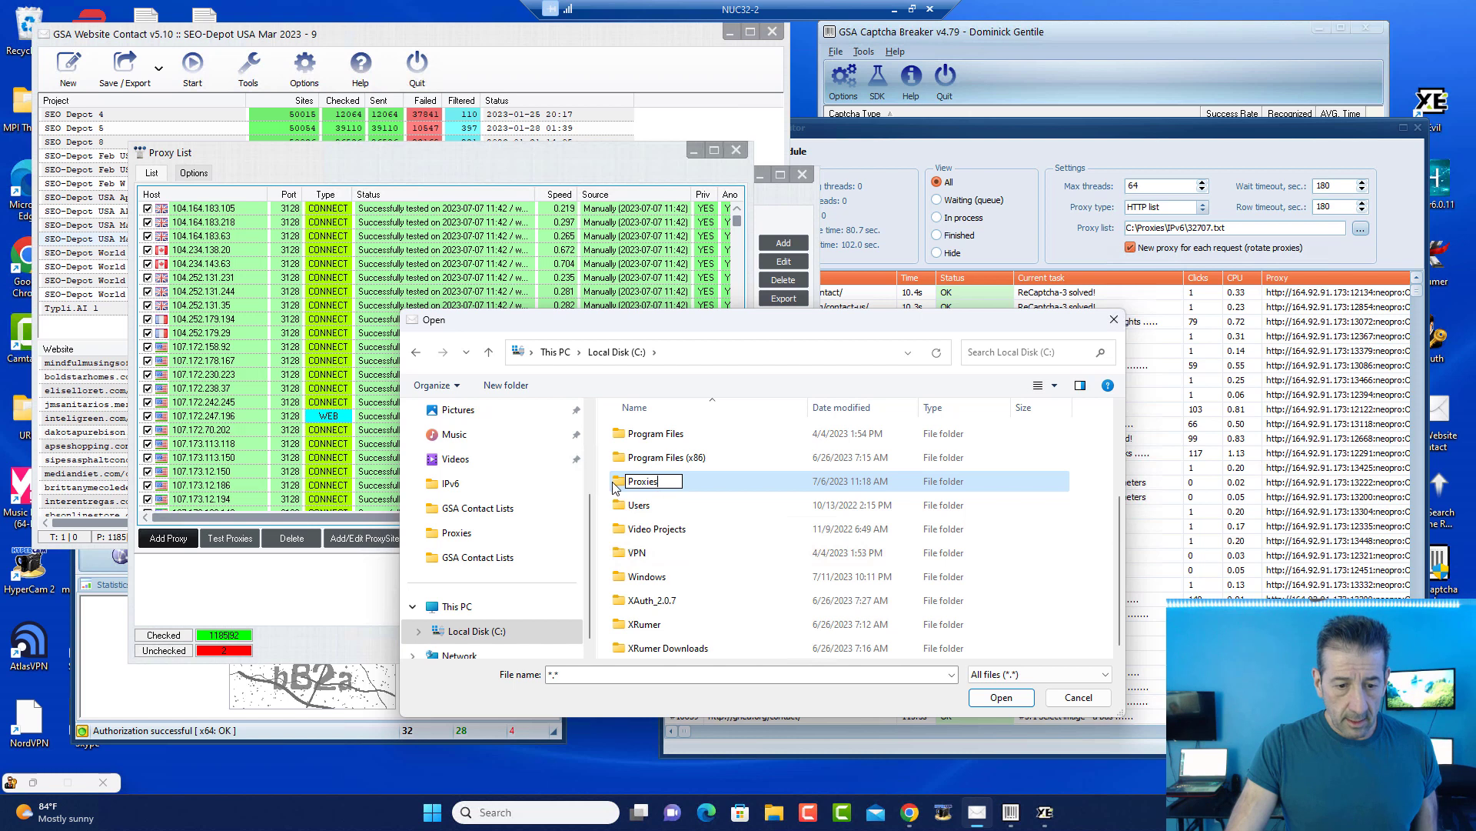
pyautogui.doubleClick(614, 485)
pyautogui.click(702, 551)
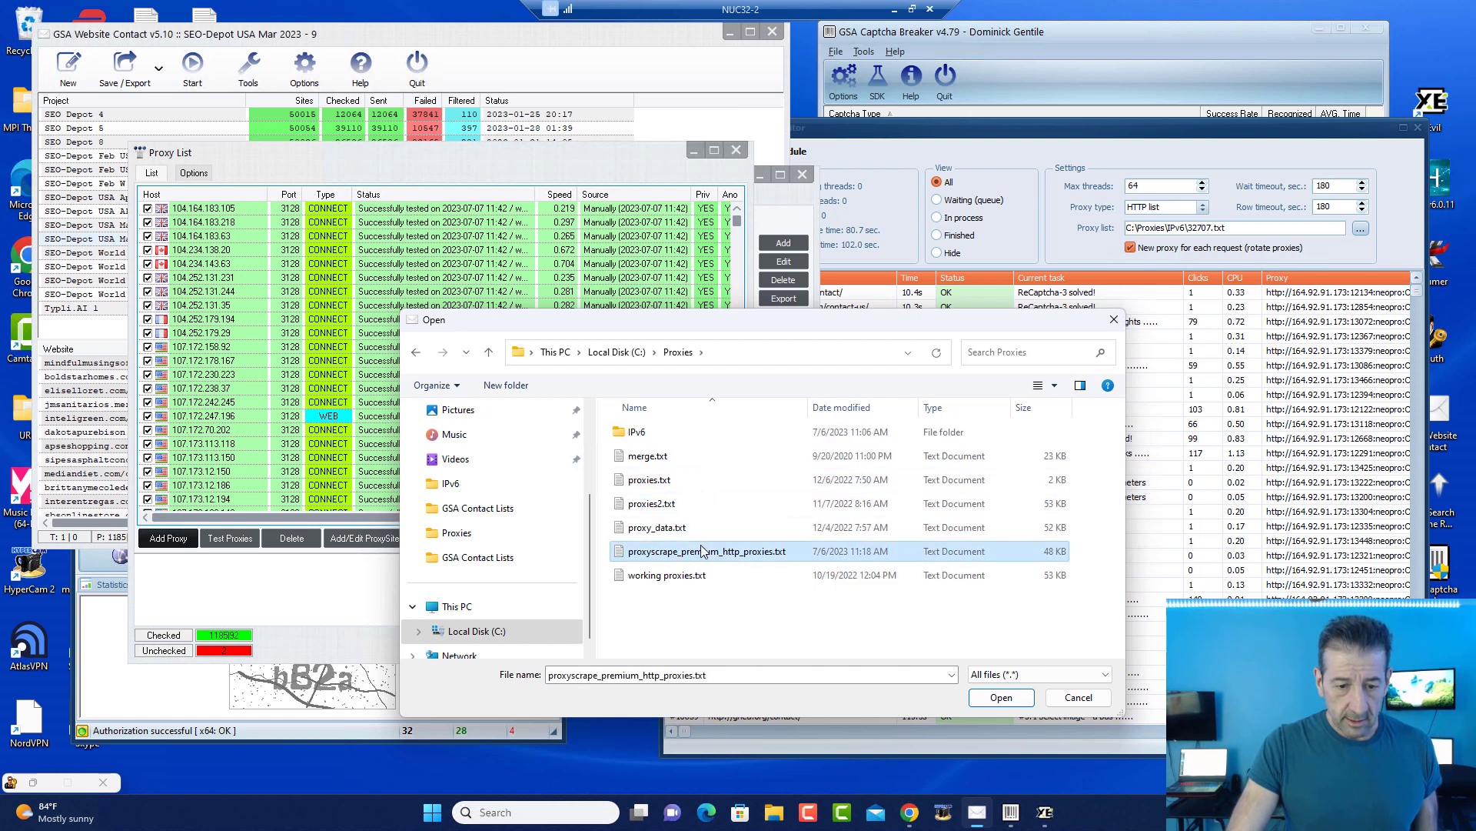
pyautogui.click(1000, 697)
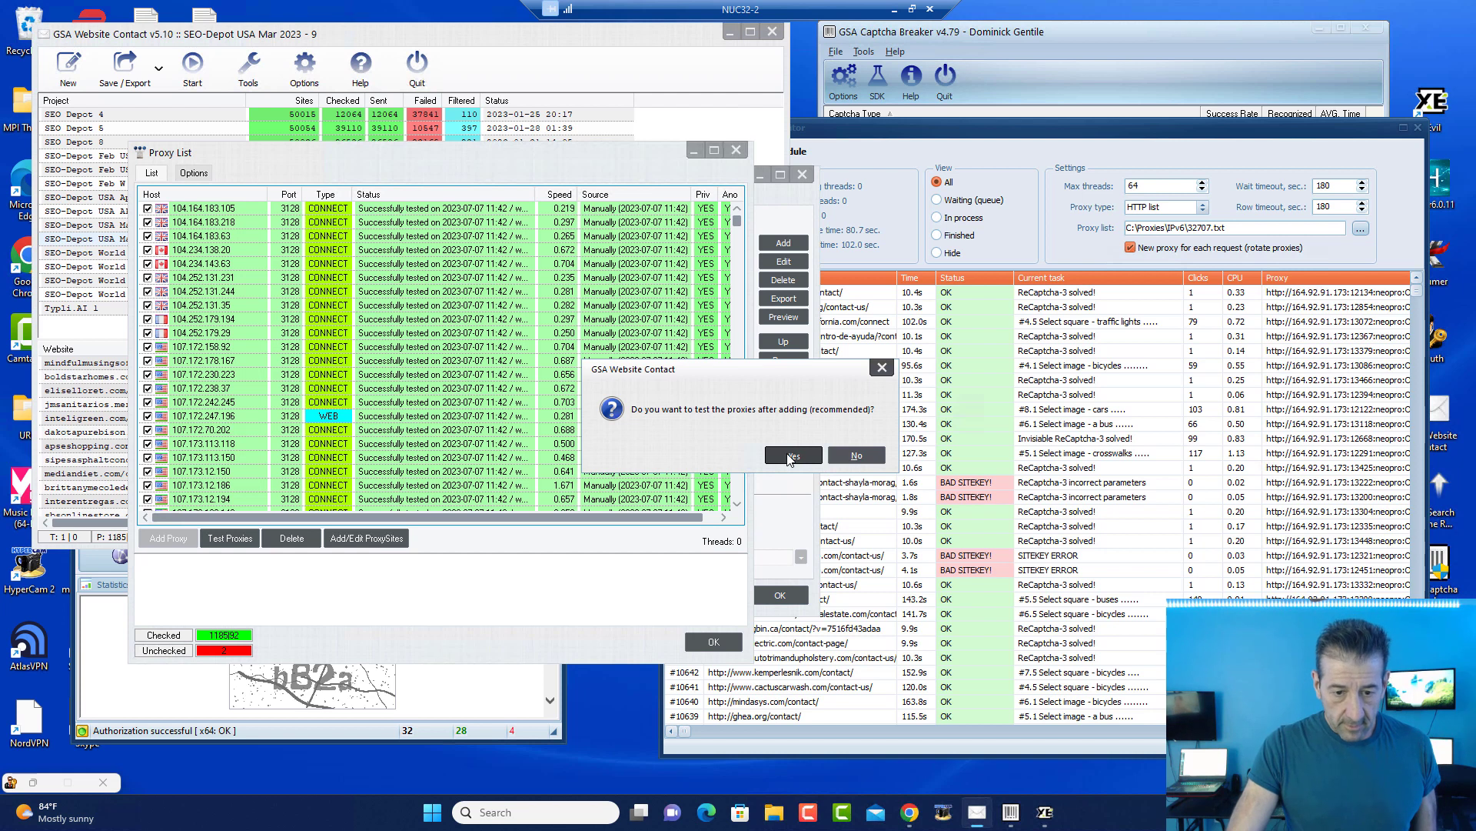
pyautogui.click(790, 457)
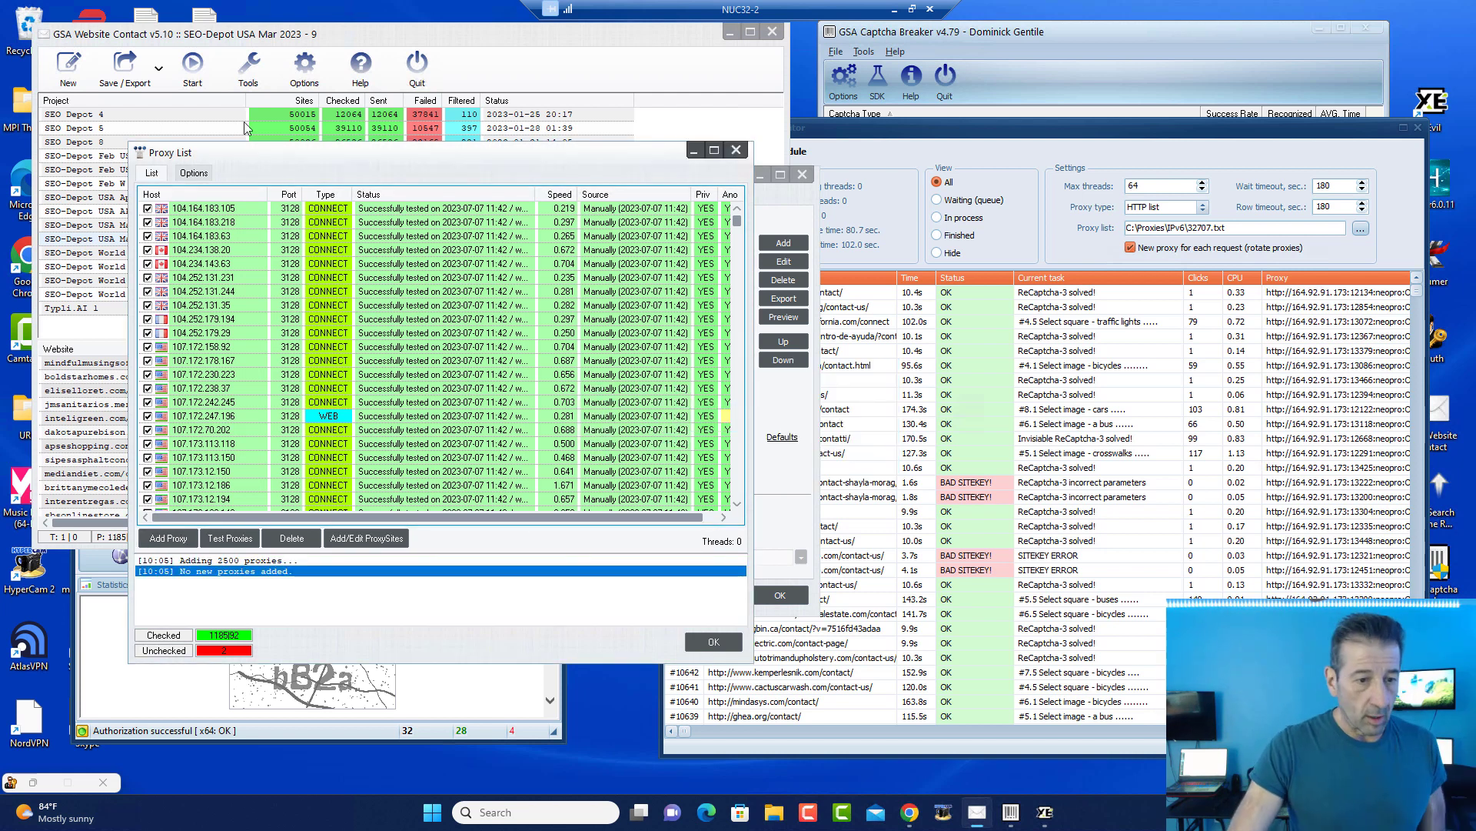
# Step: Review the proxy search and test options, then return to the proxy List tab
pyautogui.click(197, 174)
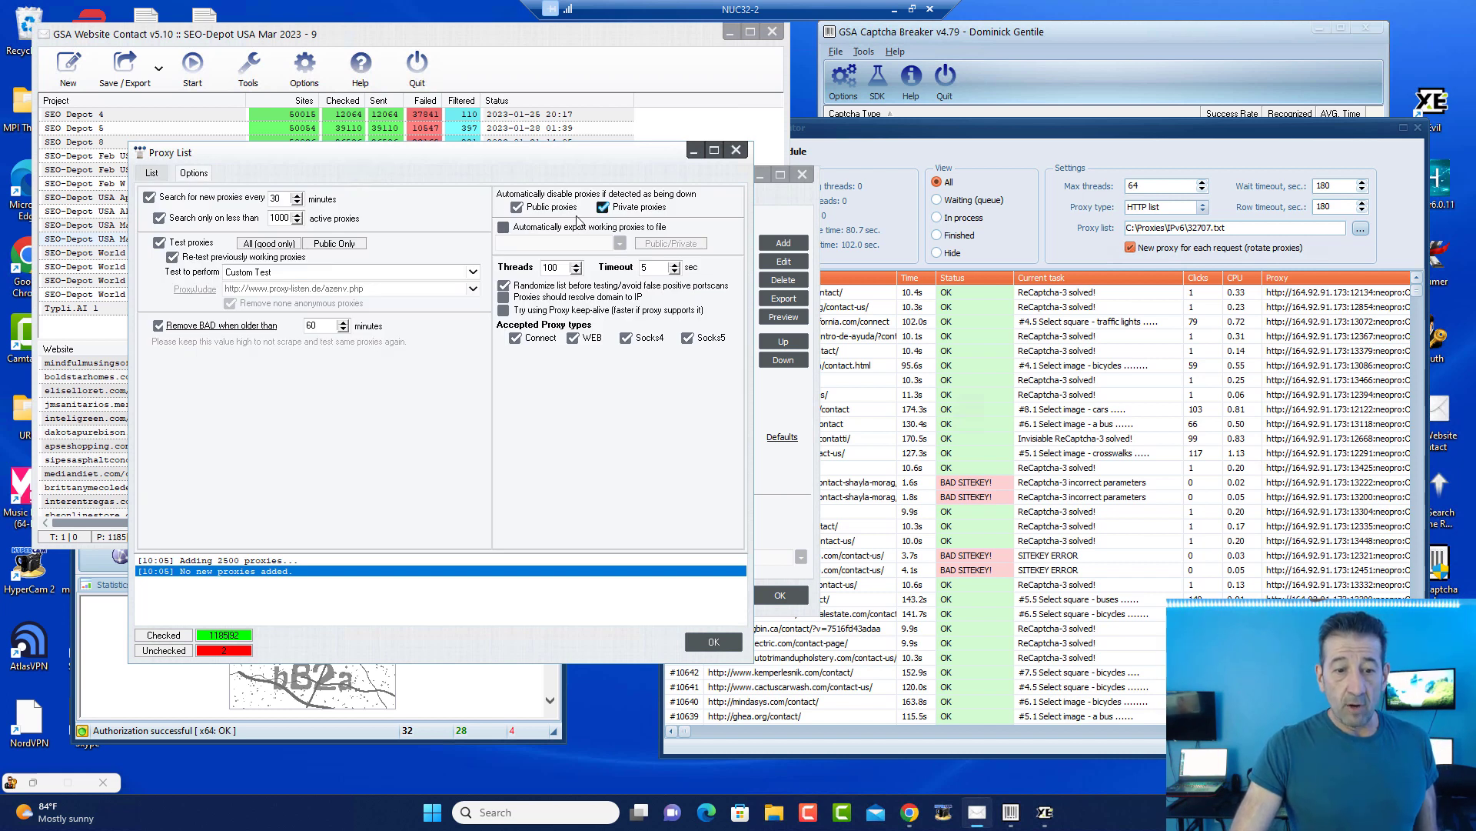
pyautogui.click(714, 642)
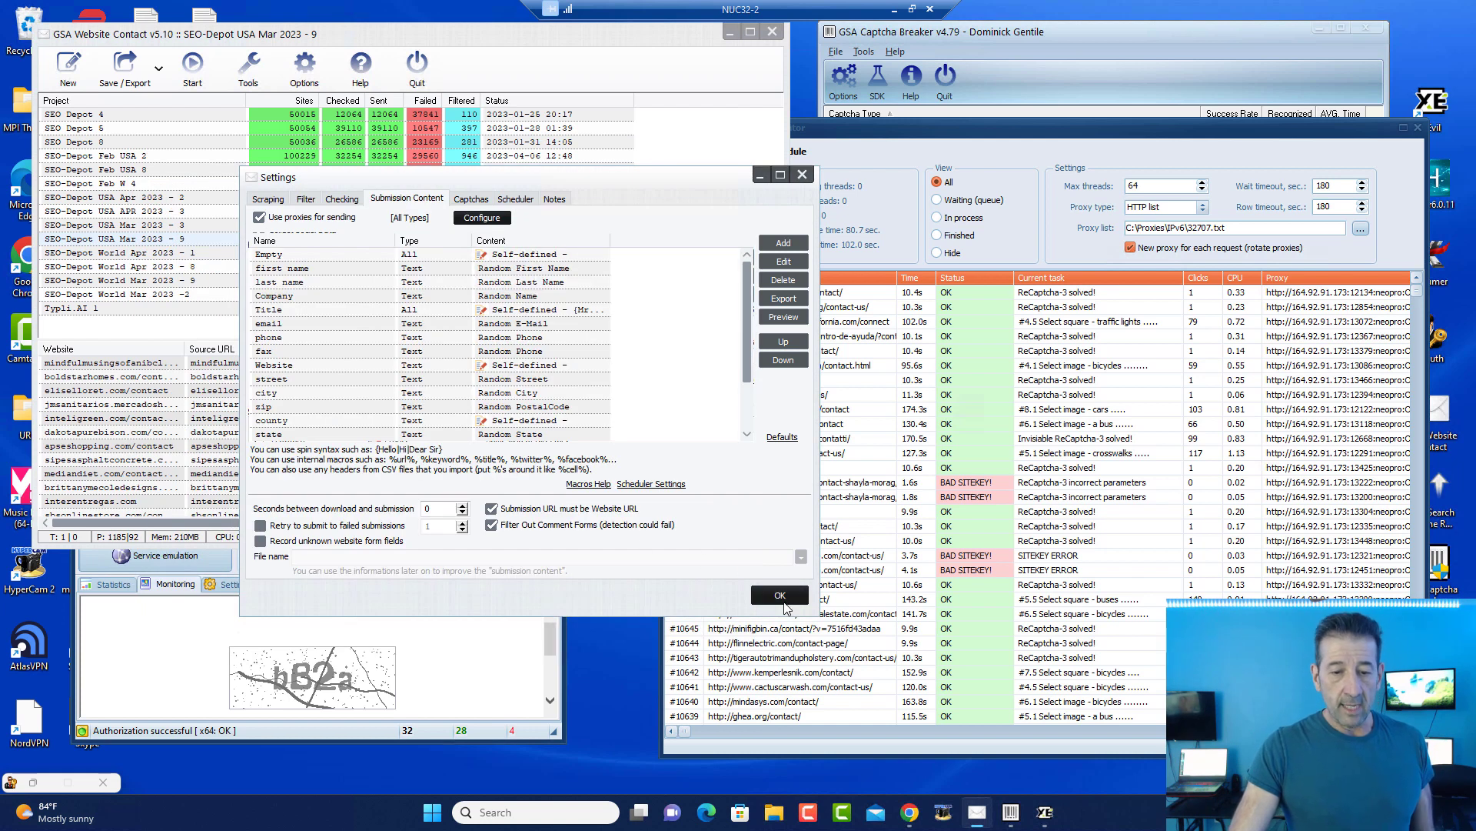
pyautogui.click(486, 216)
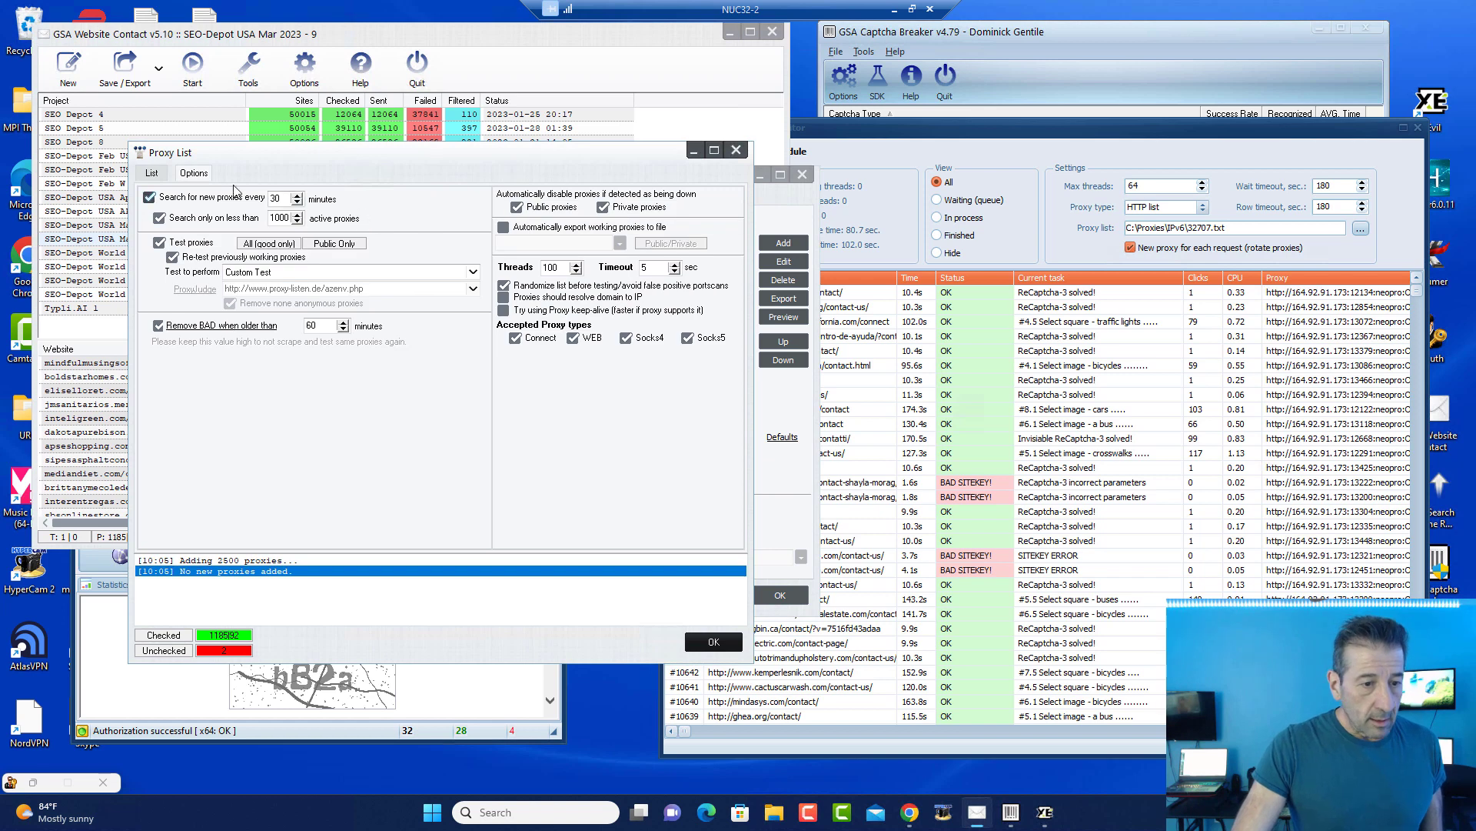
pyautogui.click(163, 179)
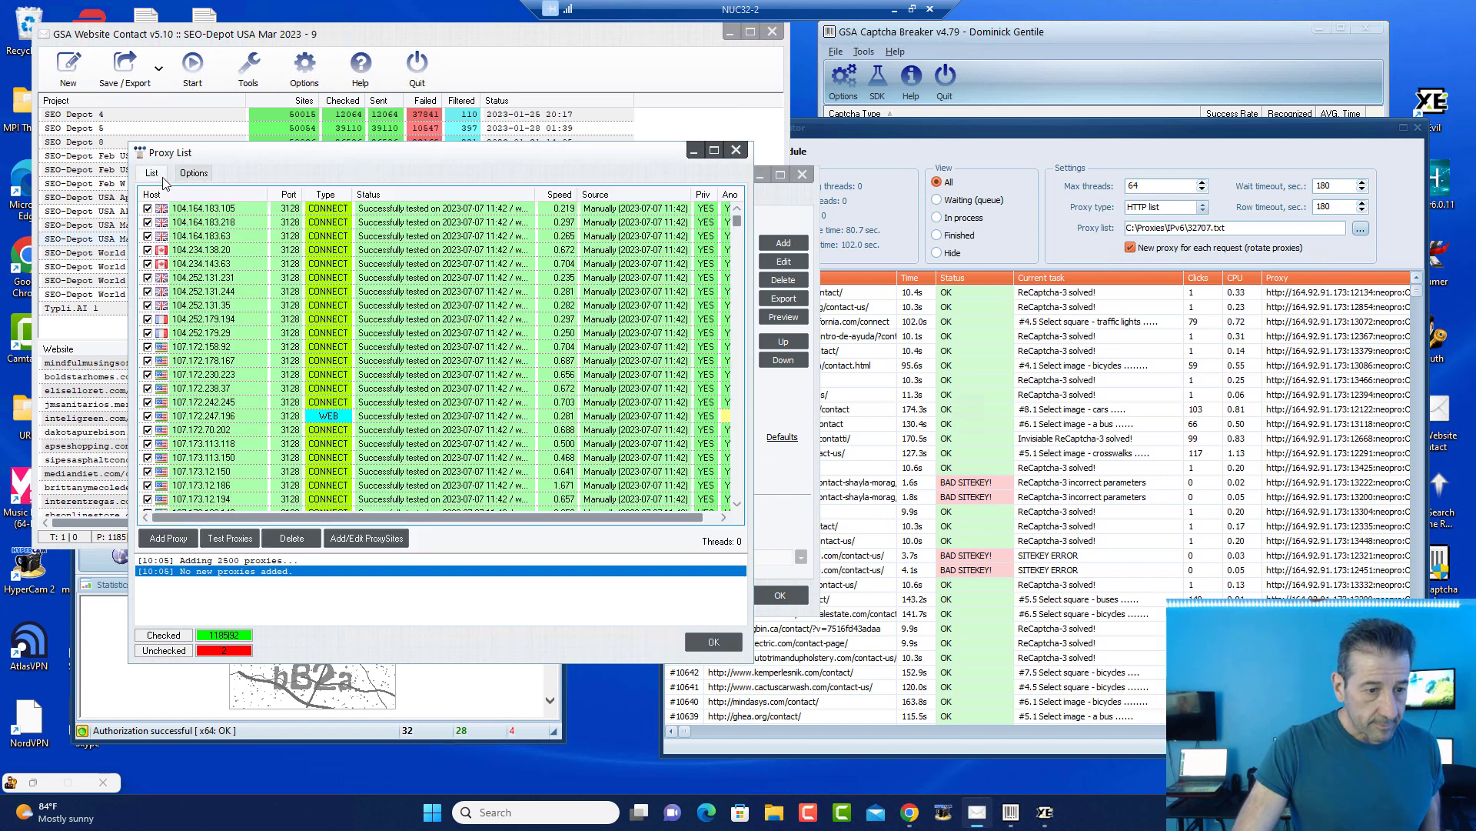
pyautogui.click(168, 538)
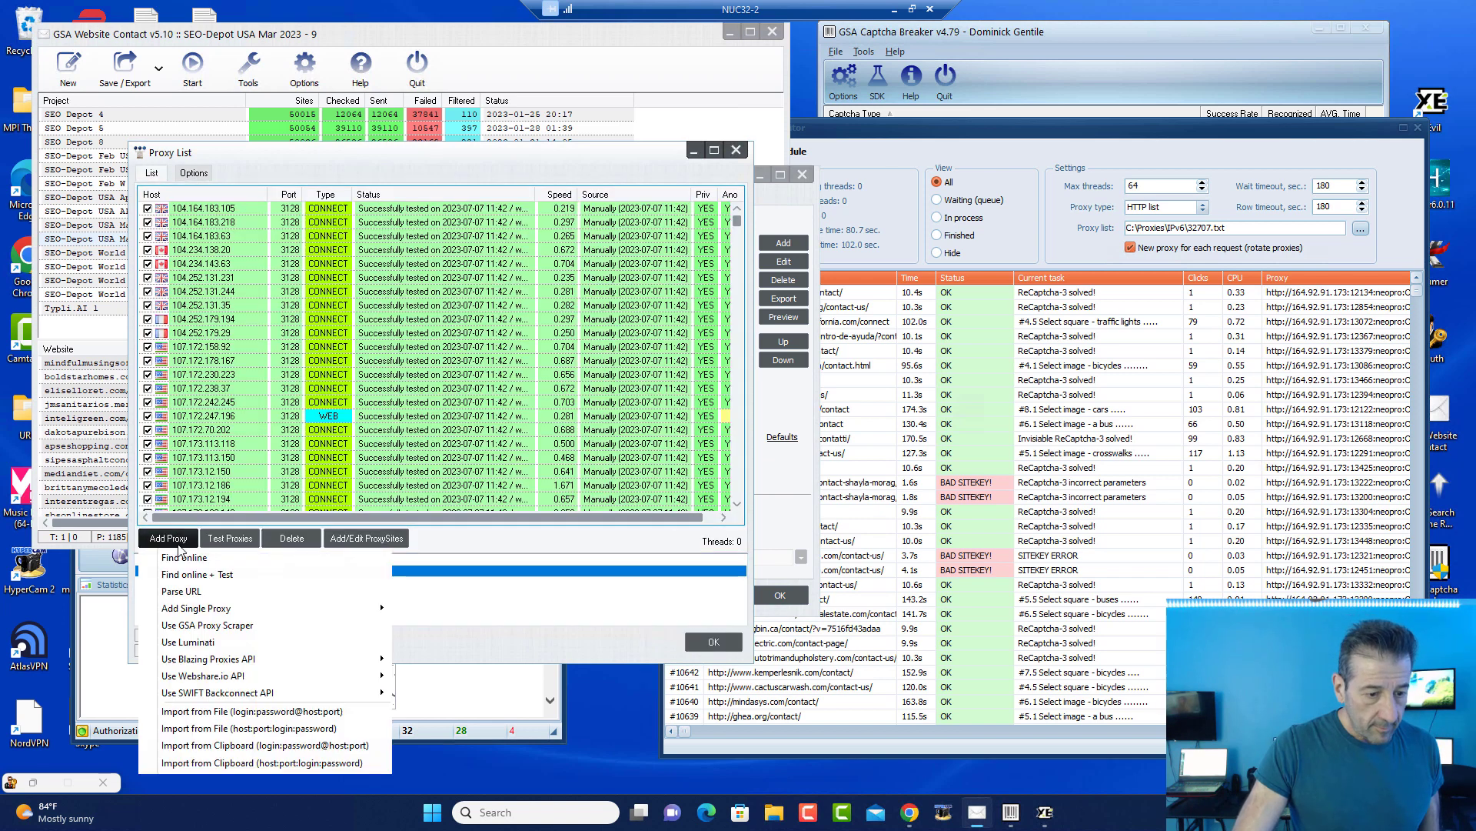
# Step: Enable the proxy50-50, proxy79, proxy7e, proxy8080socks5socks4.ru, proxy8e, proxy991 and proxyalemi proxy sources
pyautogui.click(367, 538)
pyautogui.moveTo(371, 191); pyautogui.dragTo(388, 208)
pyautogui.scroll(-20, 395, 223)
pyautogui.scroll(-20, 399, 252)
pyautogui.scroll(-20, 399, 271)
pyautogui.scroll(-20, 396, 290)
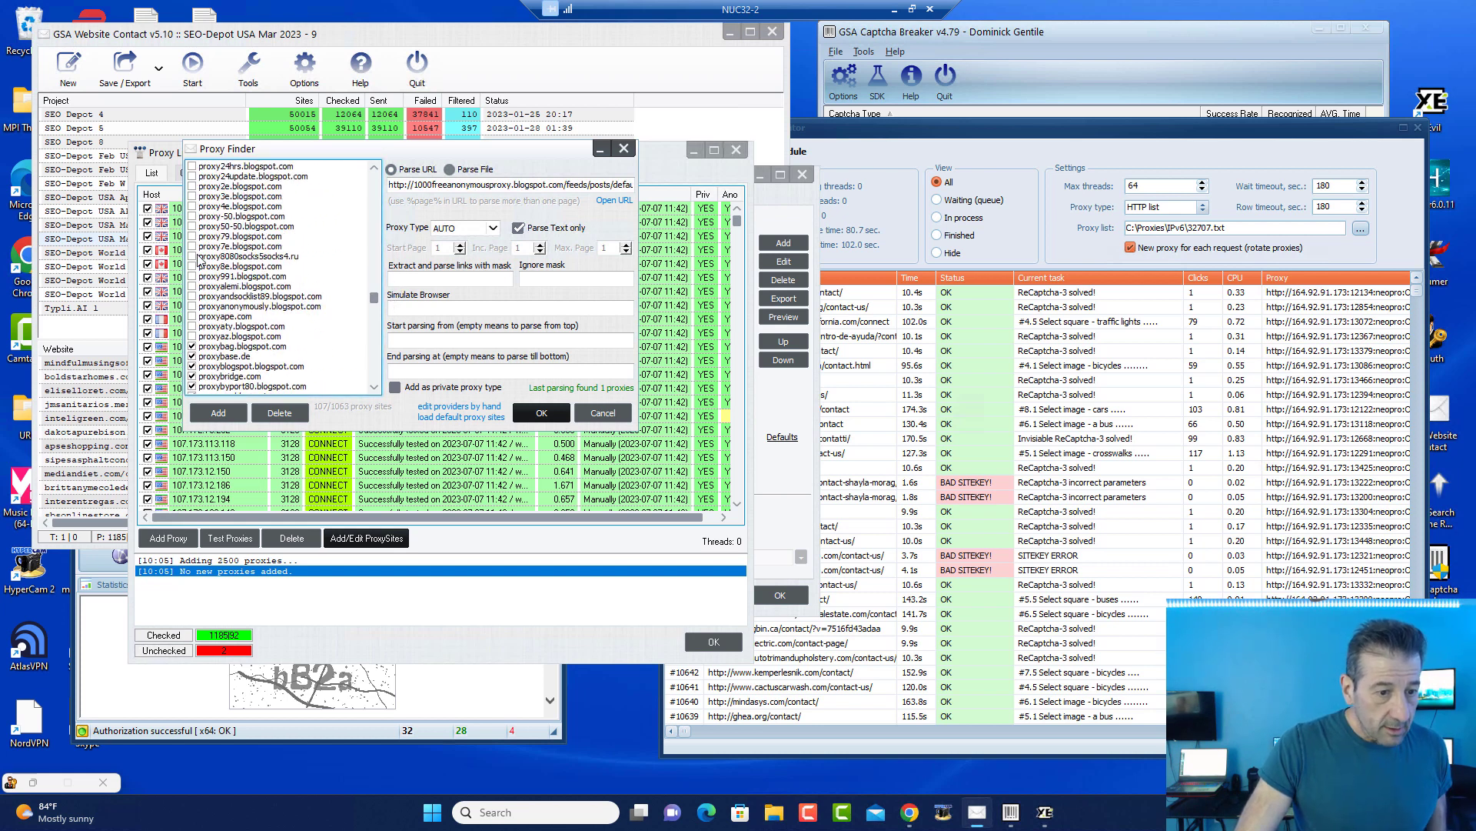
pyautogui.click(191, 226)
pyautogui.click(191, 236)
pyautogui.click(193, 247)
pyautogui.click(192, 256)
pyautogui.click(192, 266)
pyautogui.click(192, 276)
pyautogui.click(191, 286)
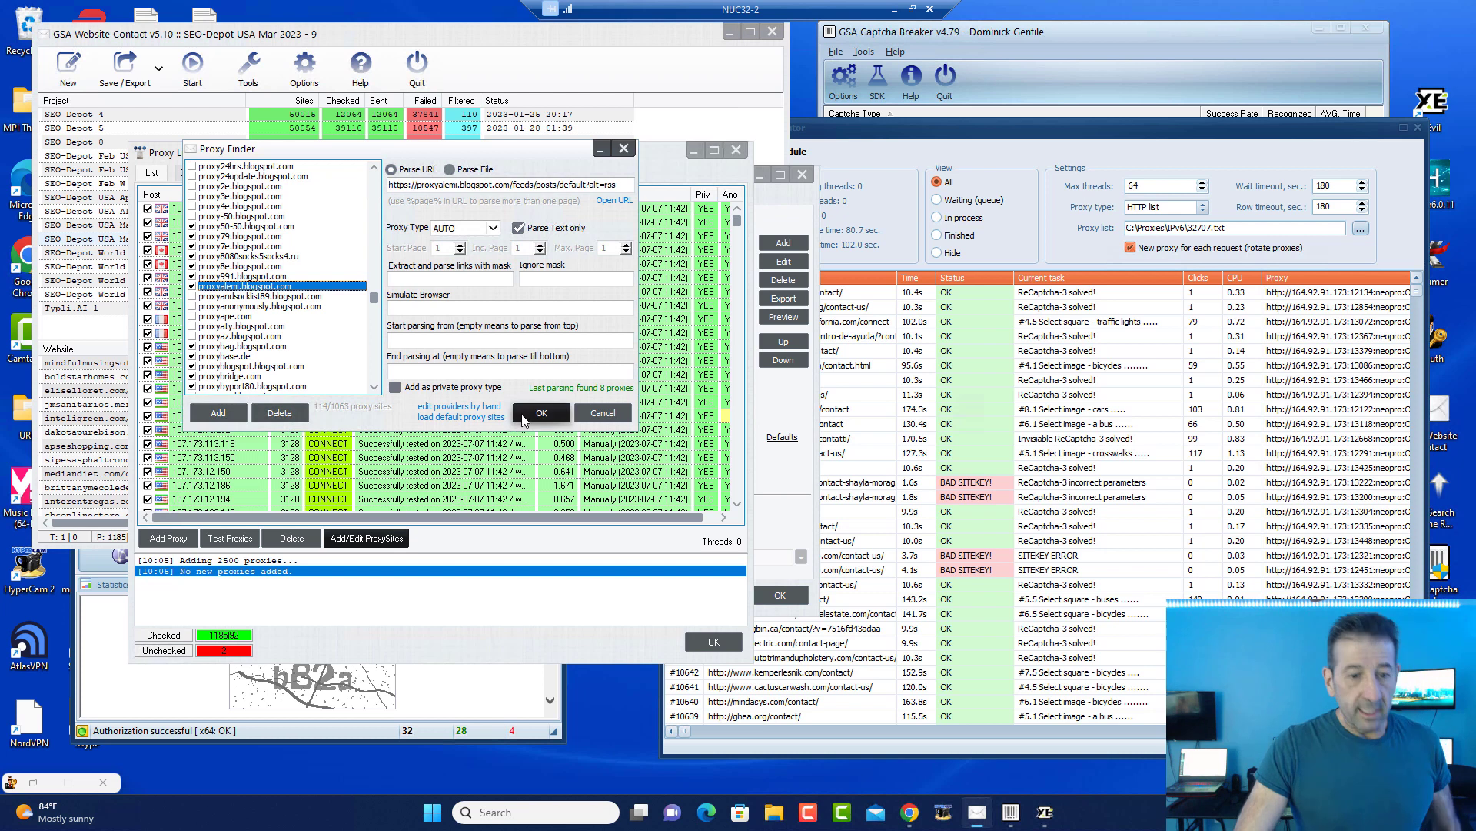
pyautogui.click(542, 414)
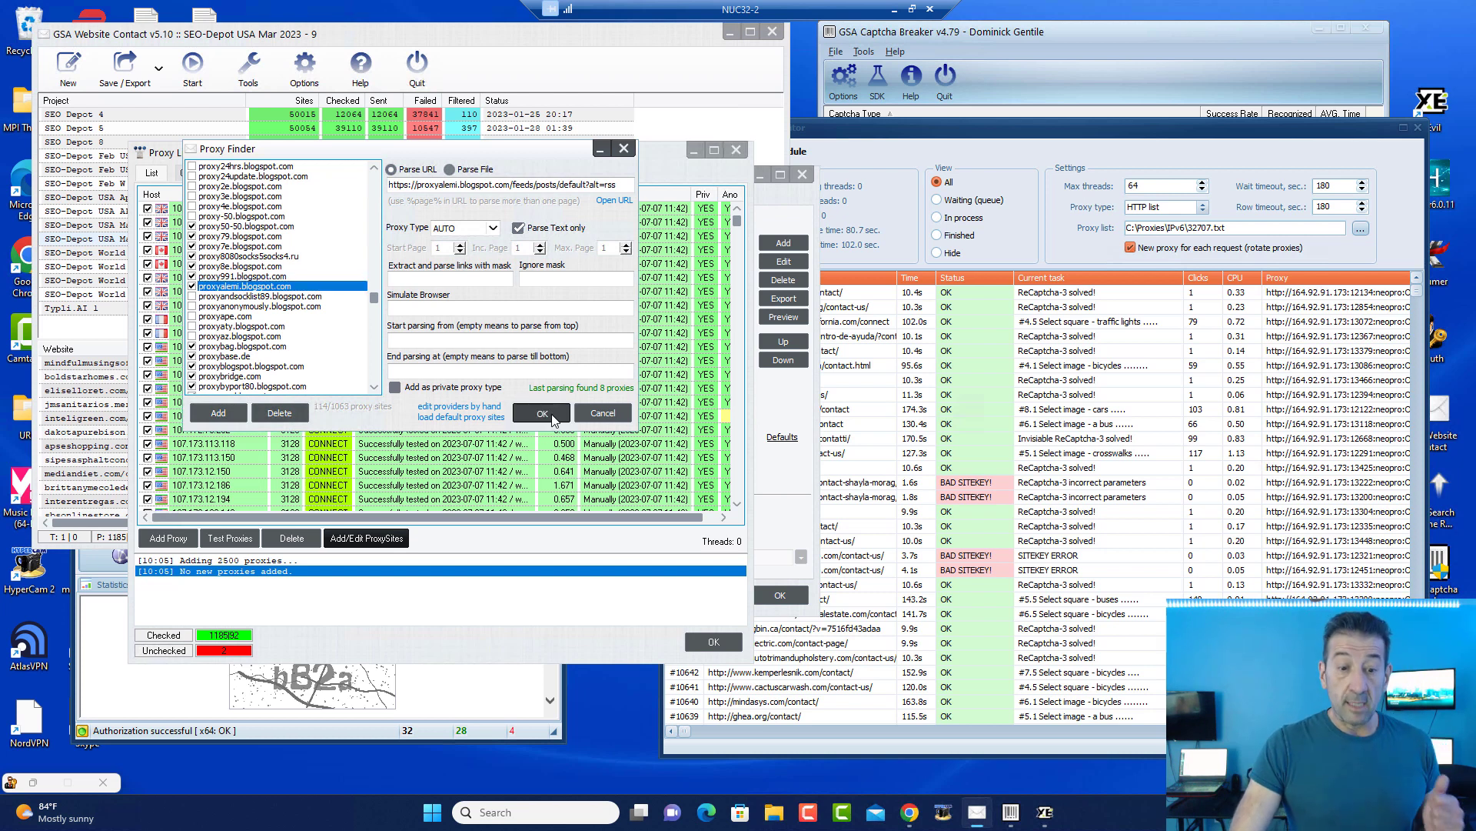
# Step: Search online for new proxies with testing, then close the proxy list and project settings
pyautogui.click(167, 538)
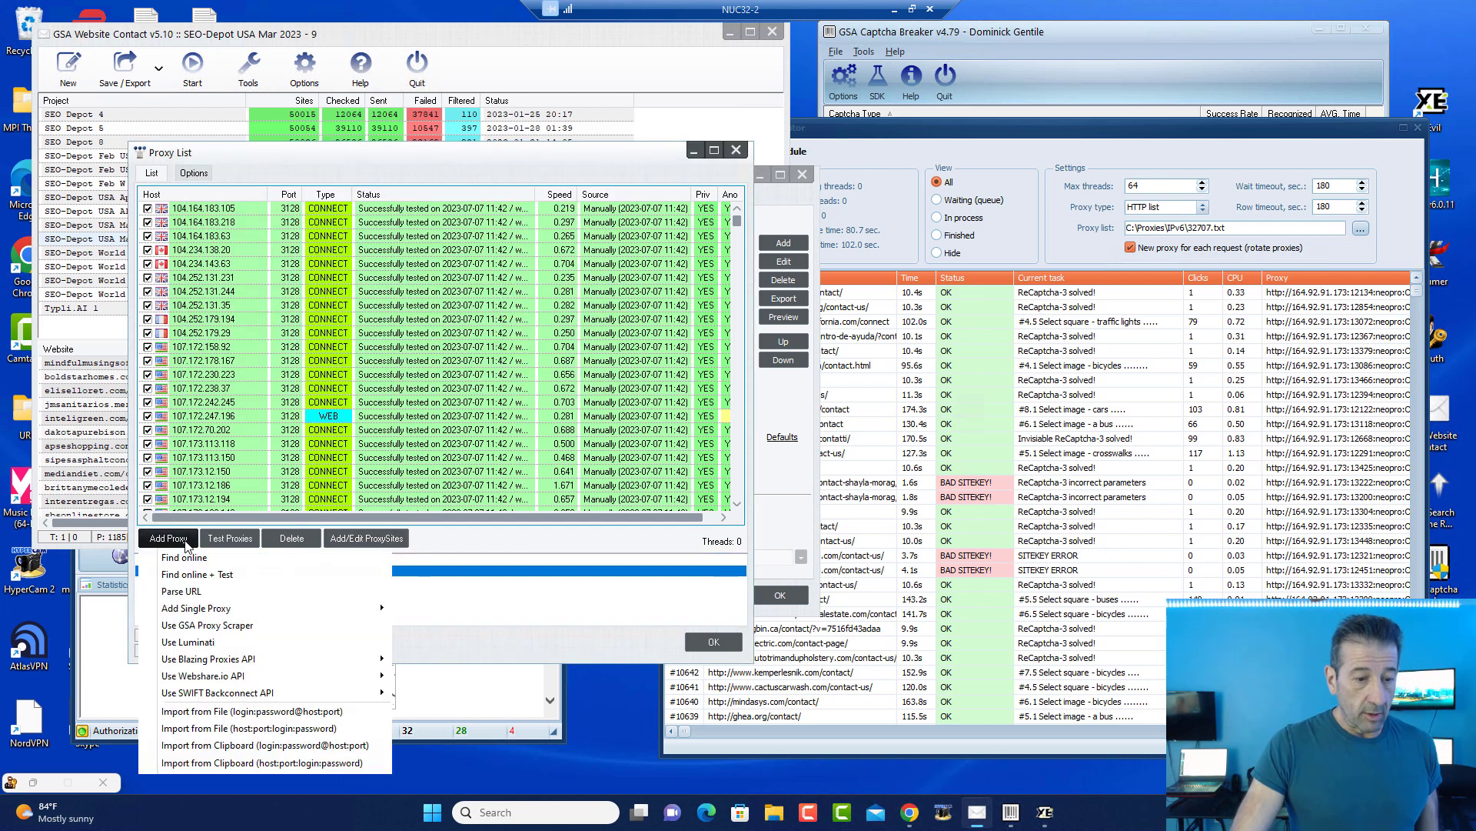
pyautogui.click(198, 575)
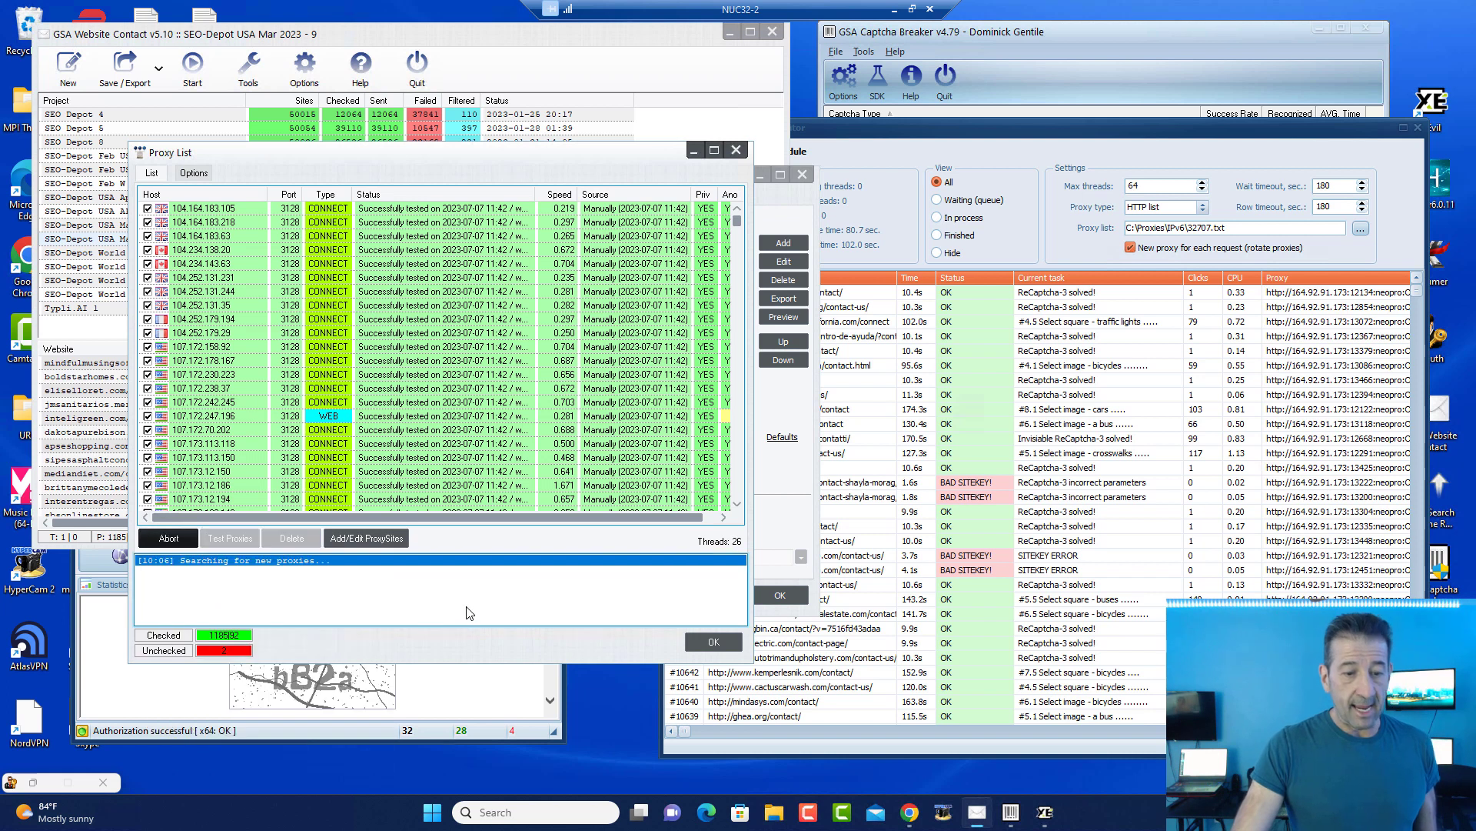
pyautogui.click(713, 641)
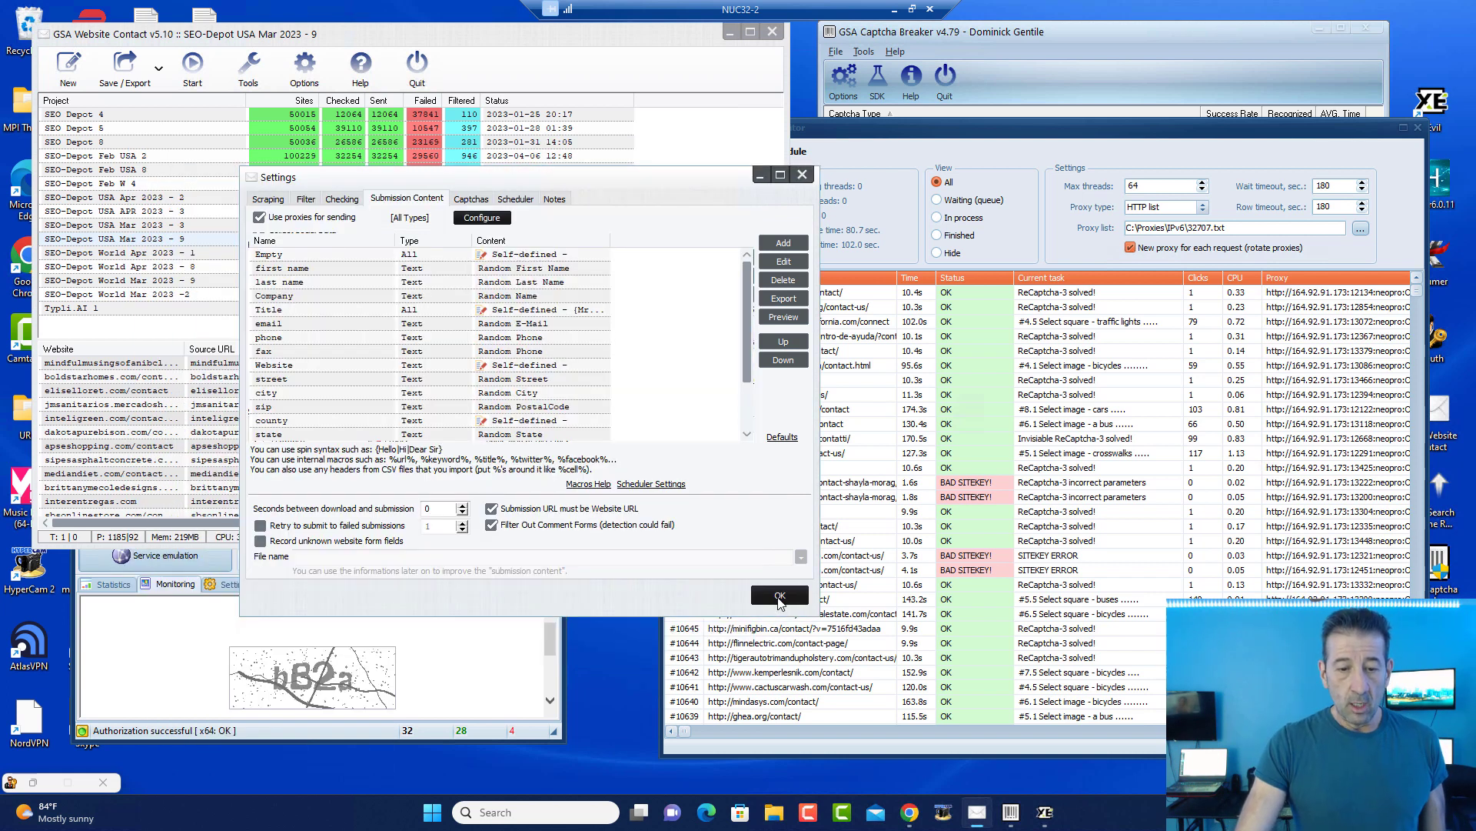
pyautogui.click(780, 597)
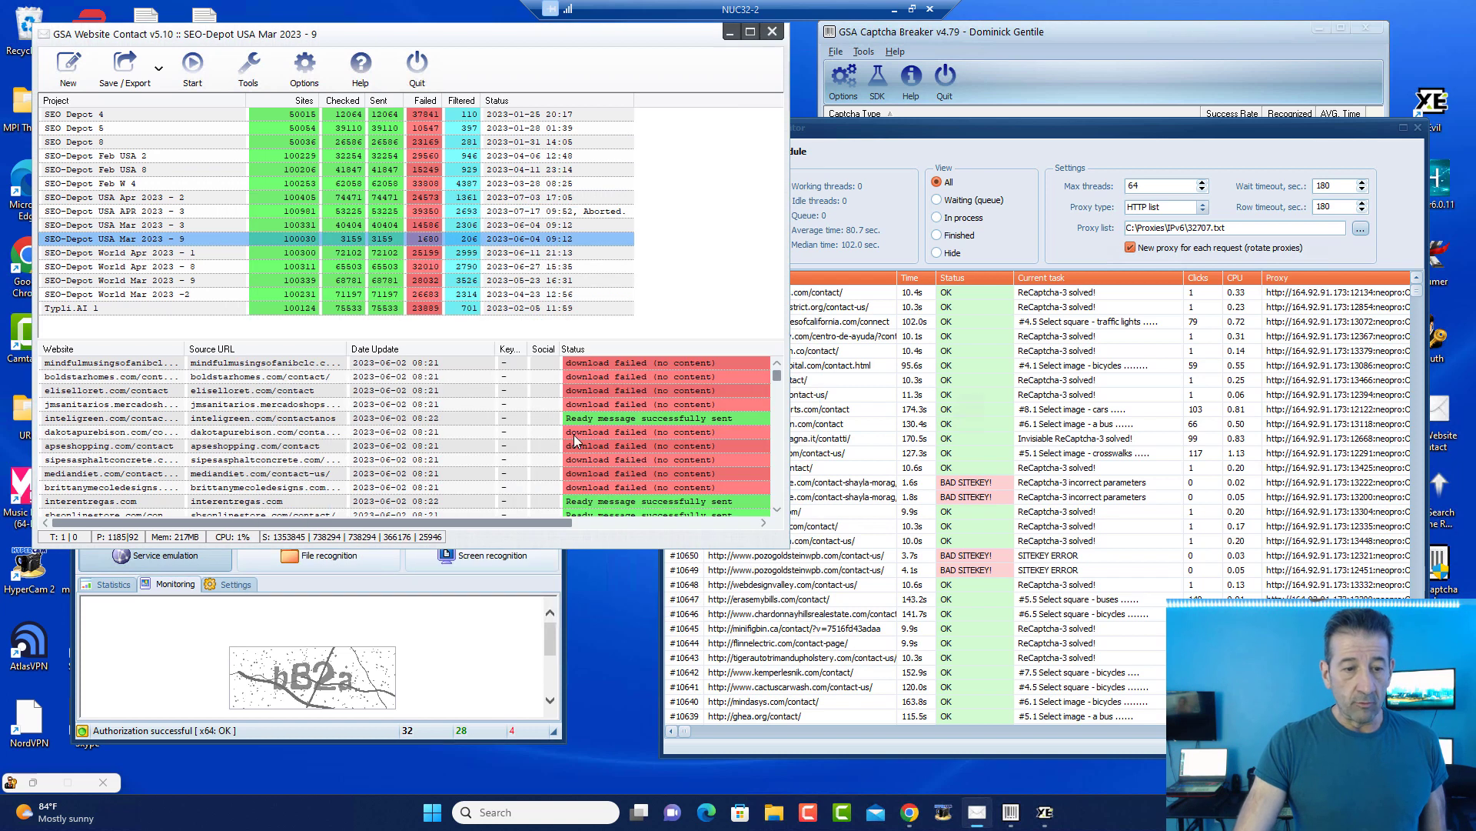
# Step: Start the USA Mar 2023 project sending with checking and approve the previewed message
pyautogui.rightClick(229, 238)
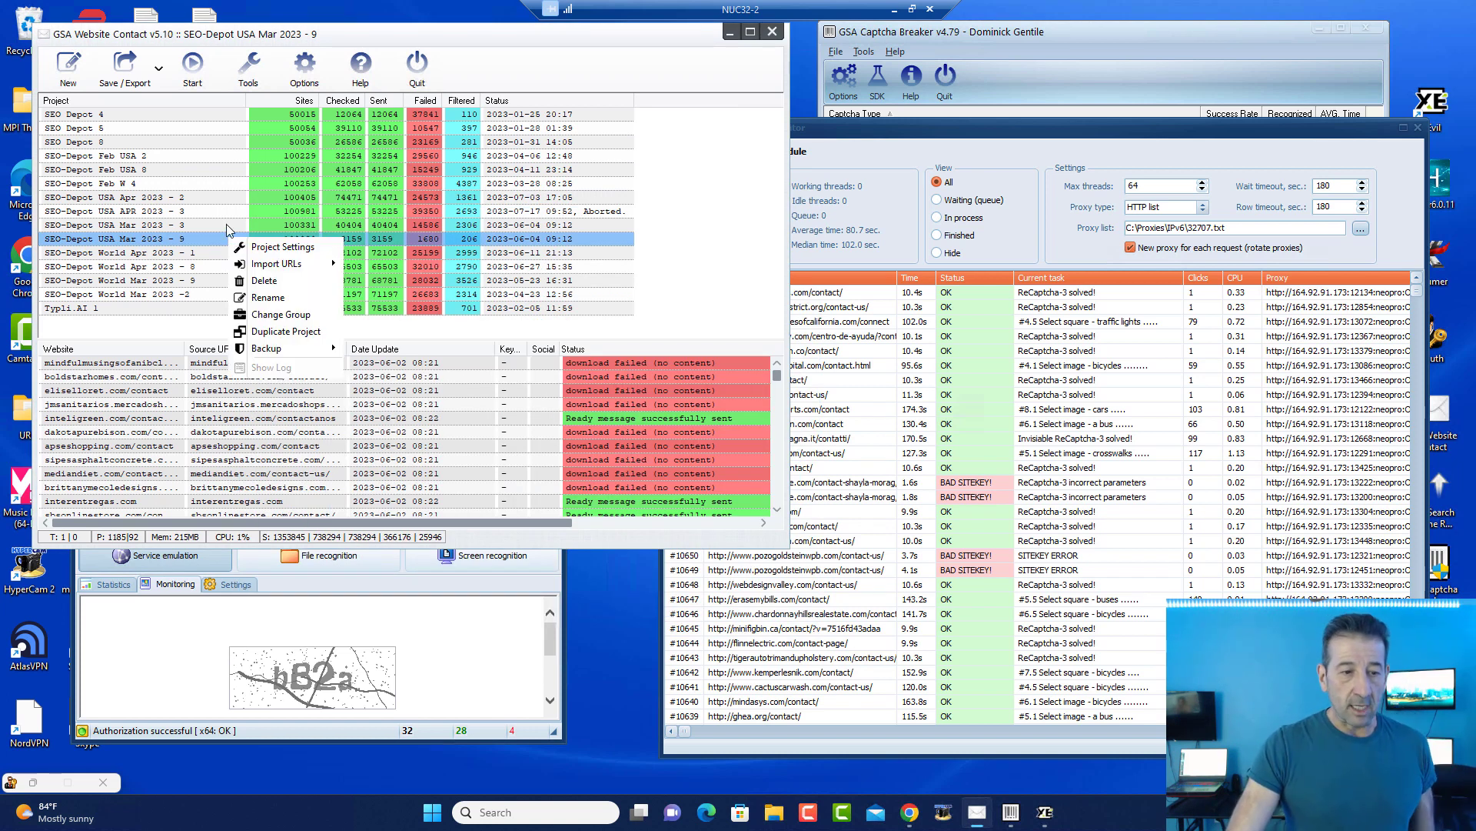
pyautogui.click(192, 63)
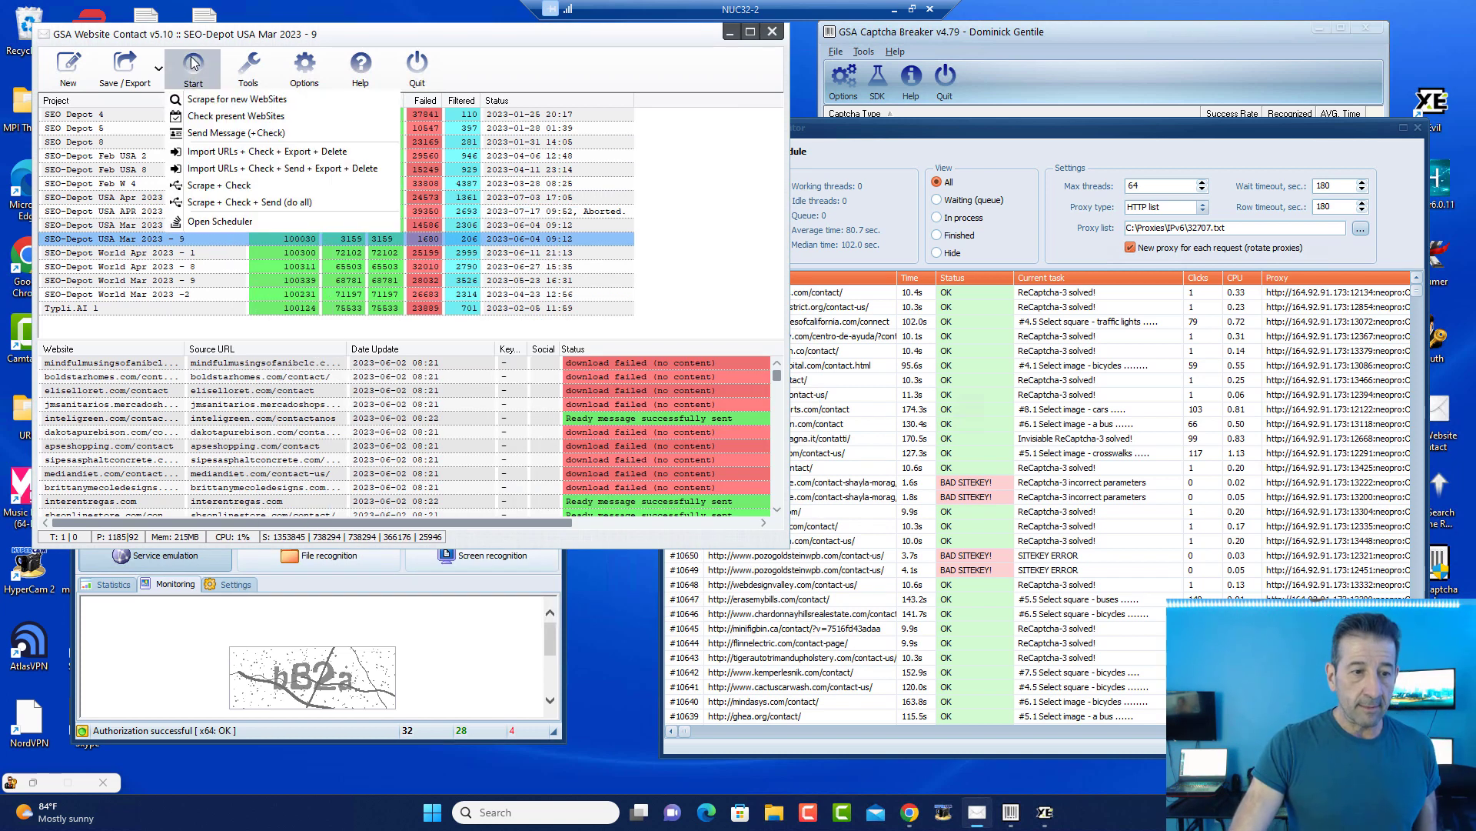
pyautogui.click(214, 132)
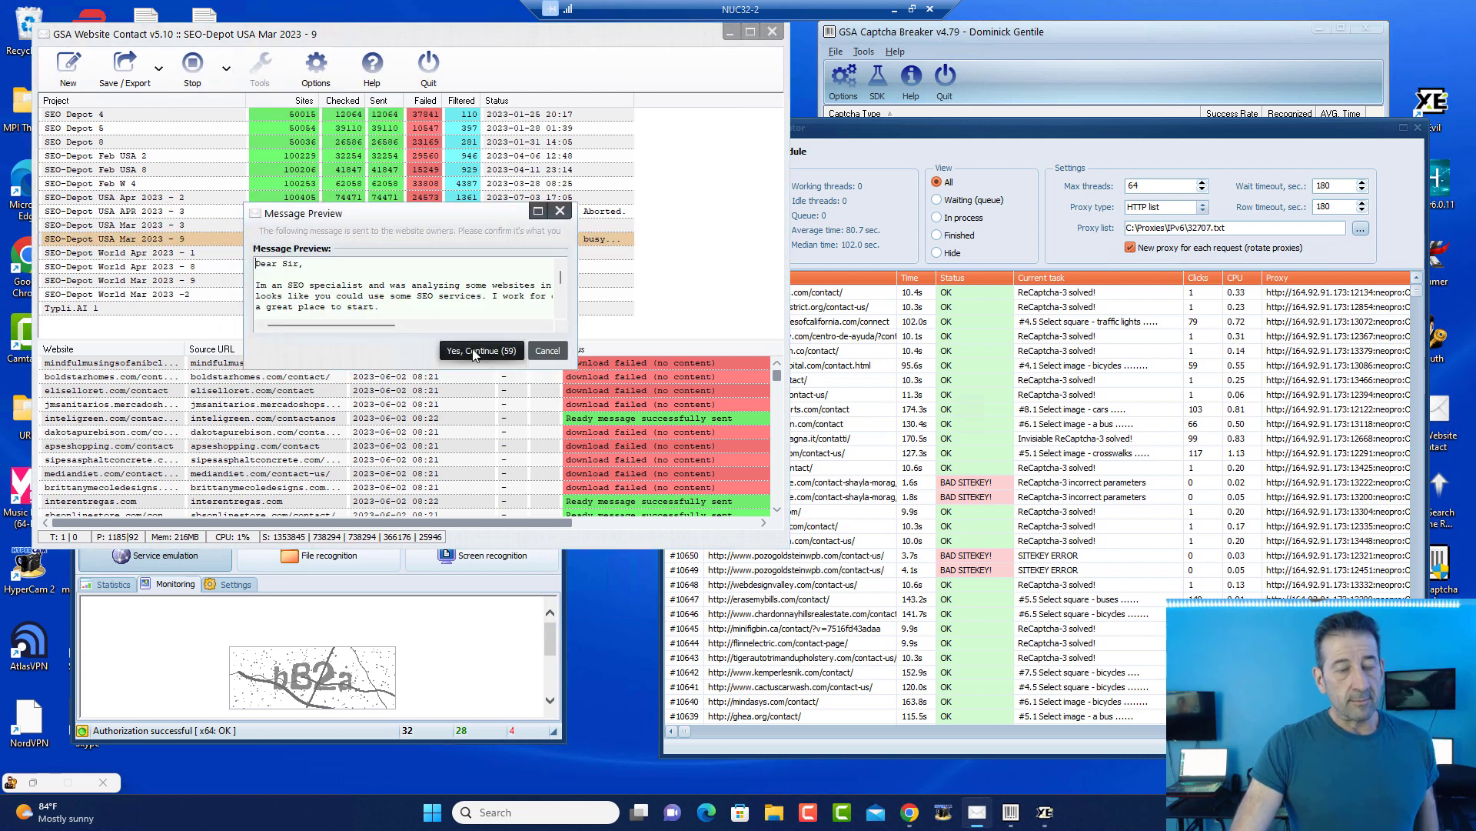
pyautogui.click(474, 351)
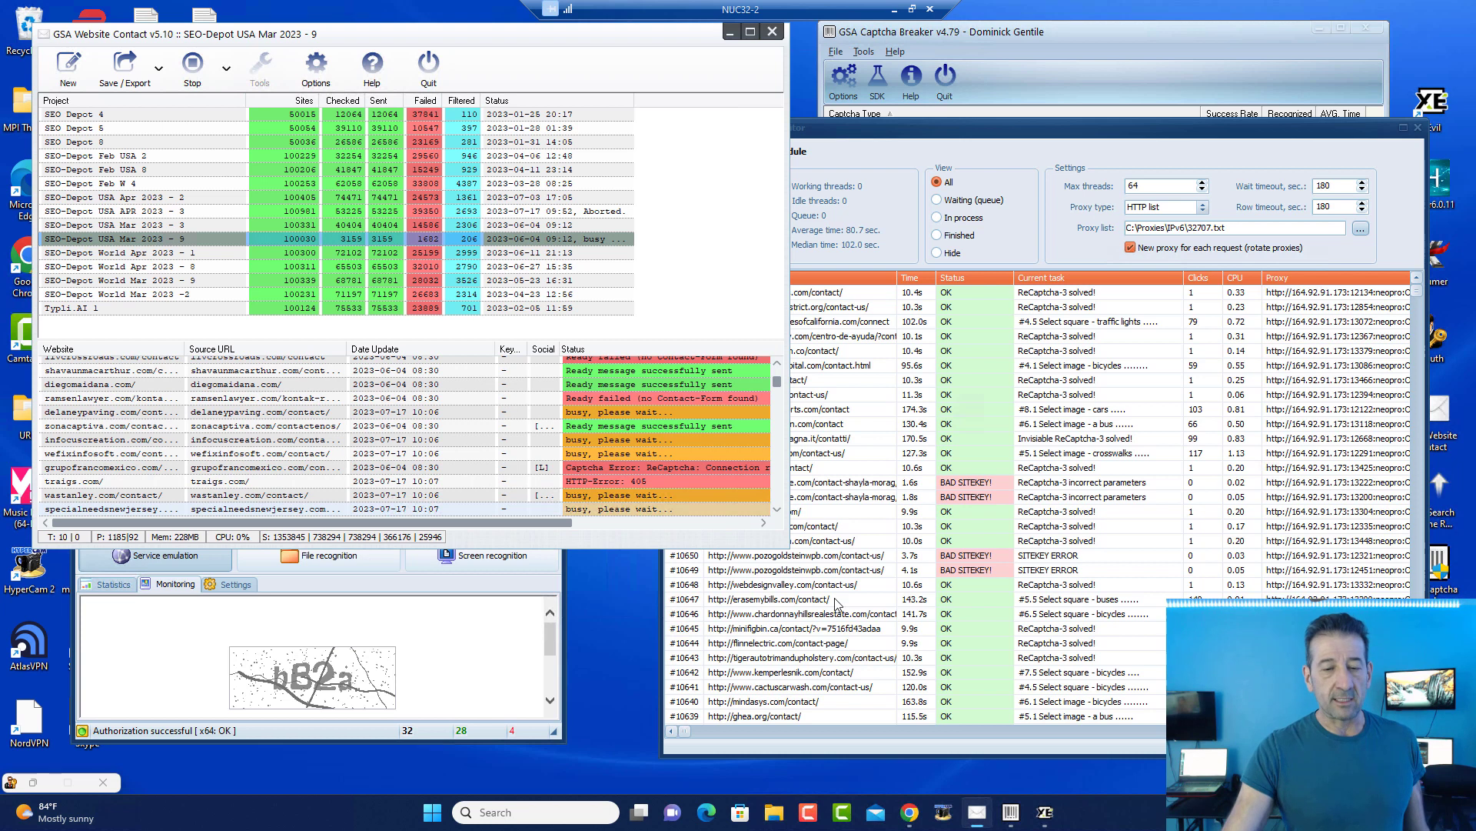
# Step: Make the project list window taller beside the captcha monitor, then minimize the NUC32-2 session
pyautogui.click(783, 556)
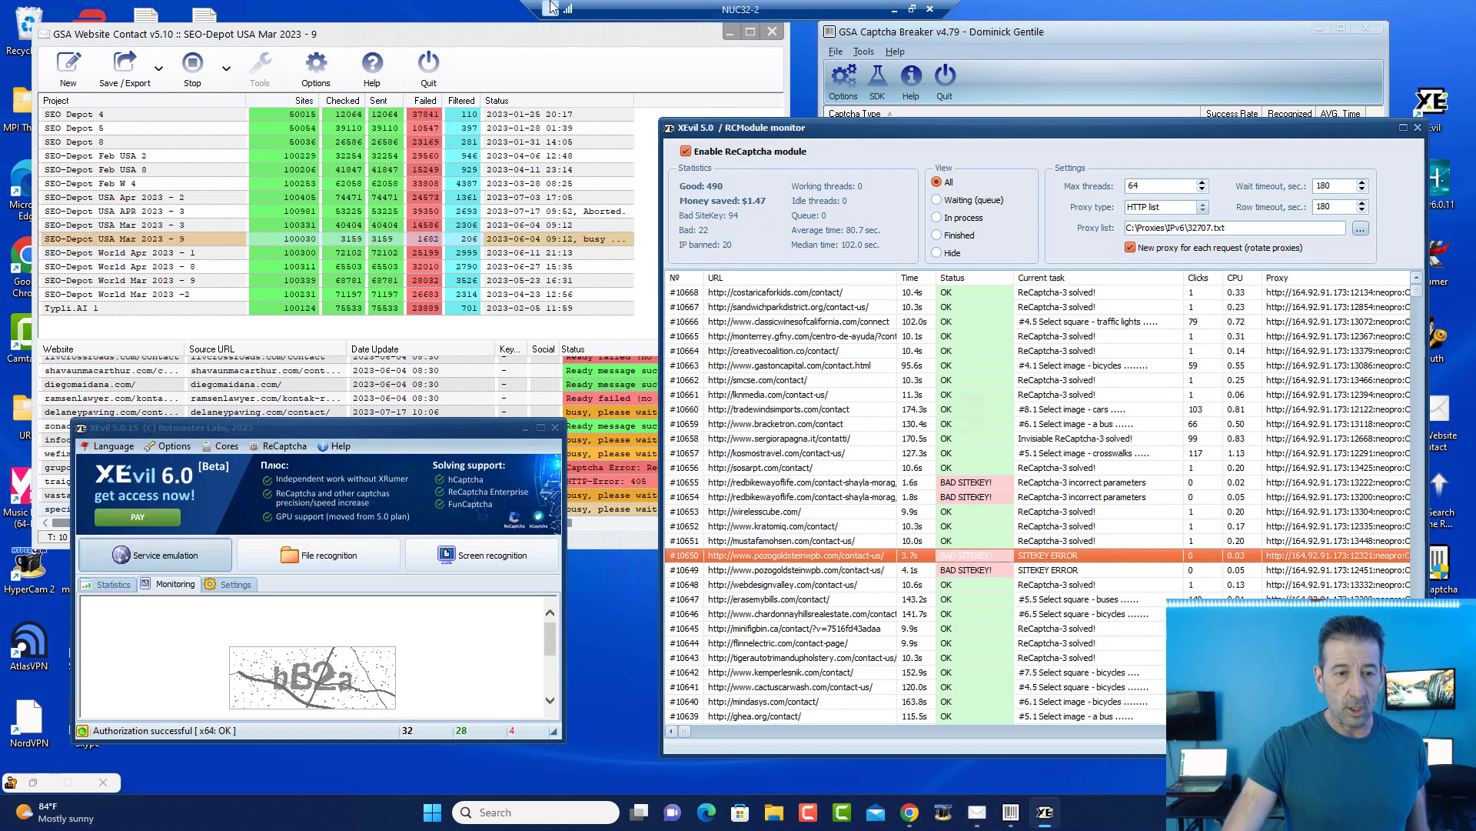
pyautogui.click(520, 32)
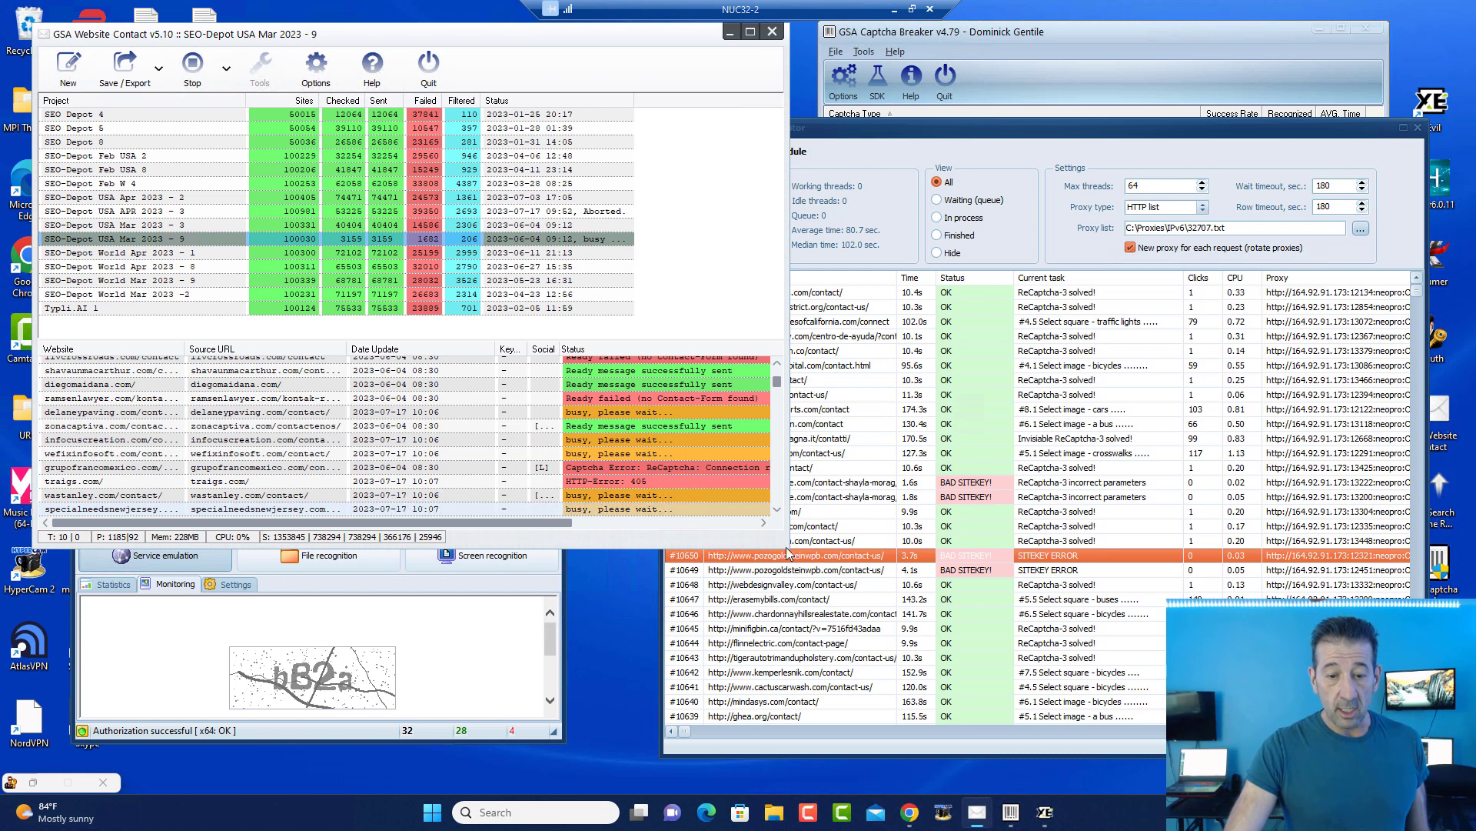
pyautogui.moveTo(785, 548); pyautogui.dragTo(785, 763)
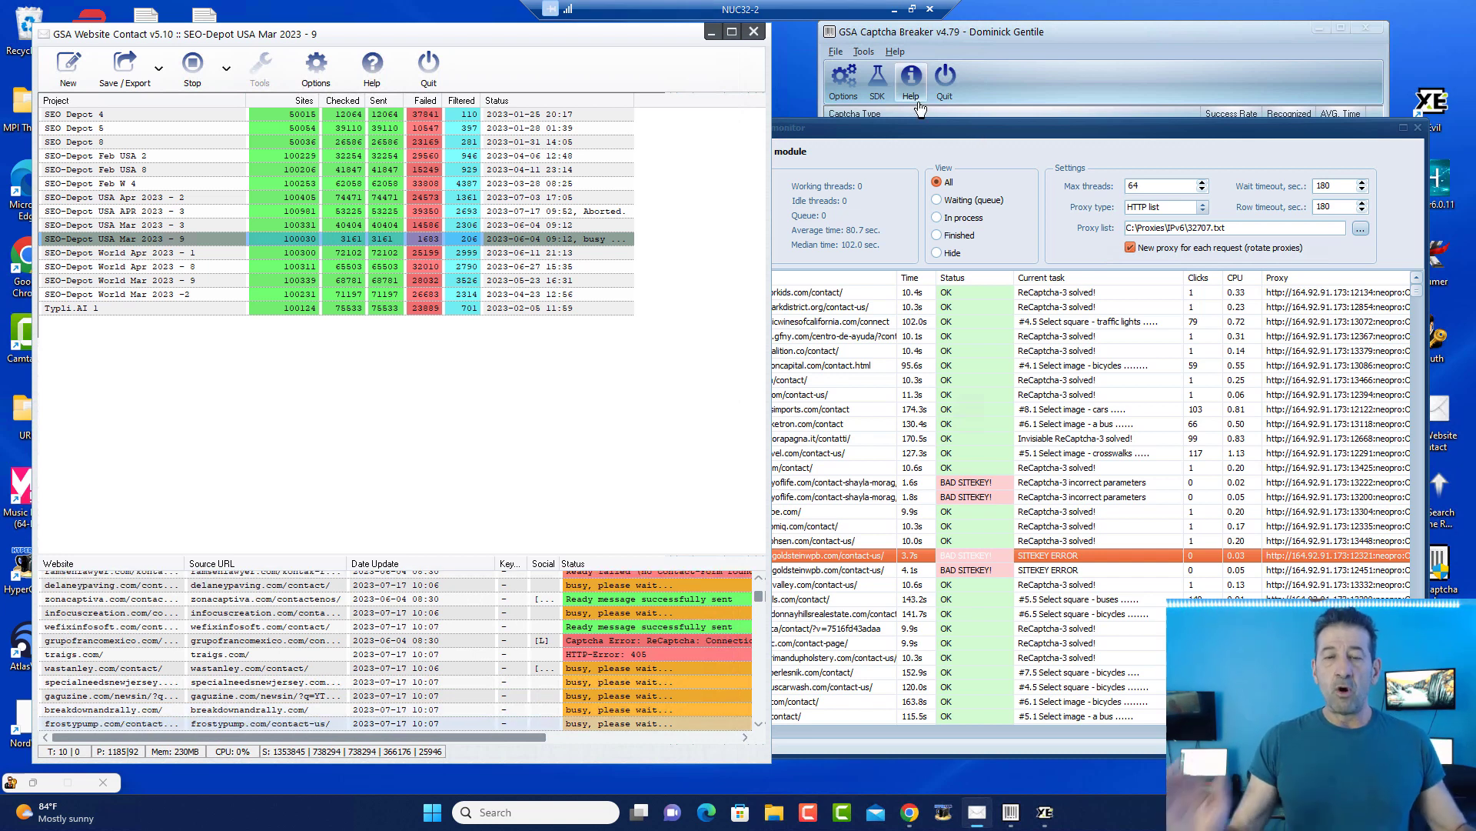
pyautogui.click(895, 9)
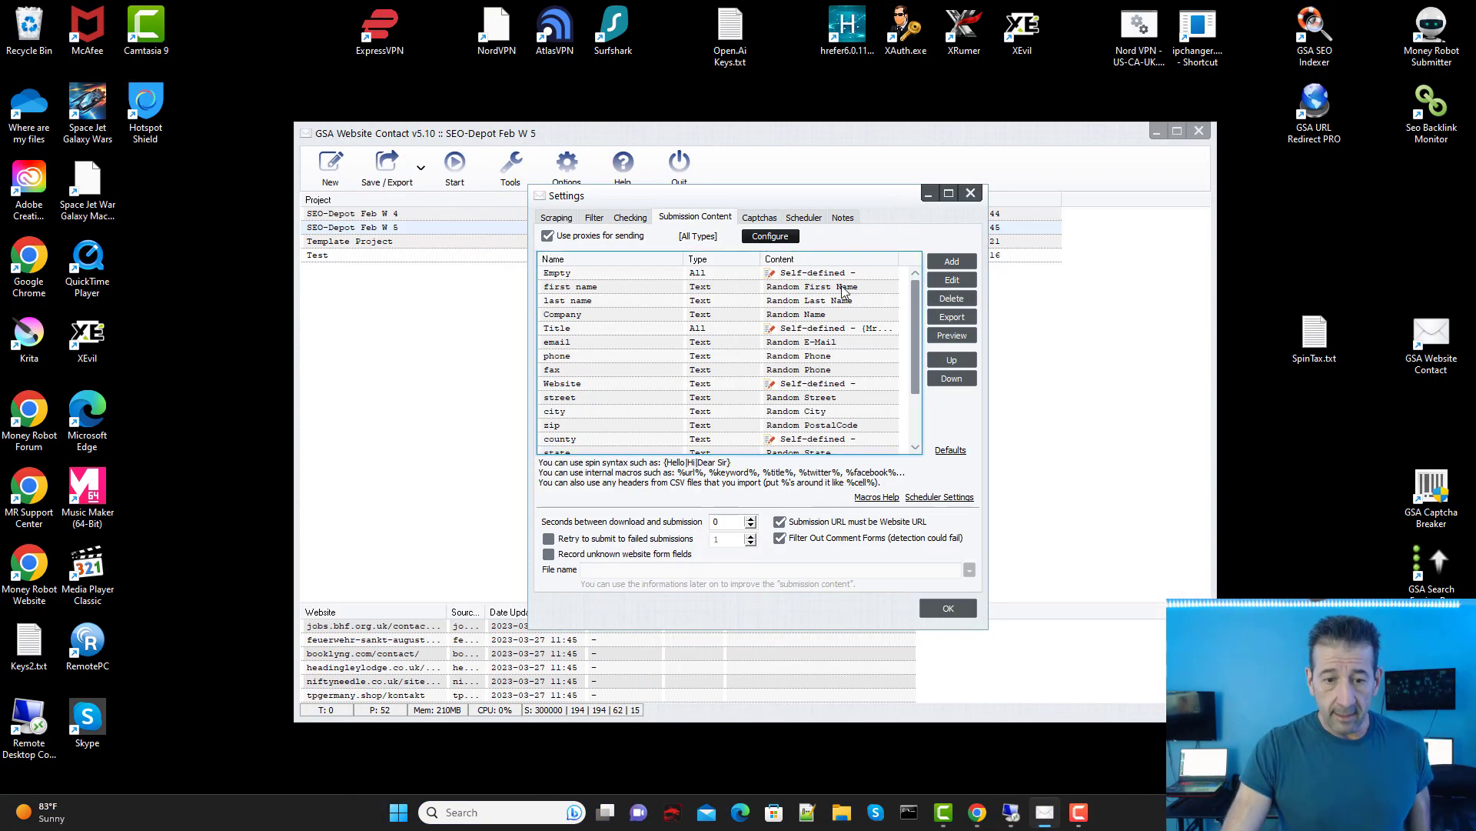
# Step: Keep the first name field filled with Random First Name, then open the Macros Help page
pyautogui.click(800, 273)
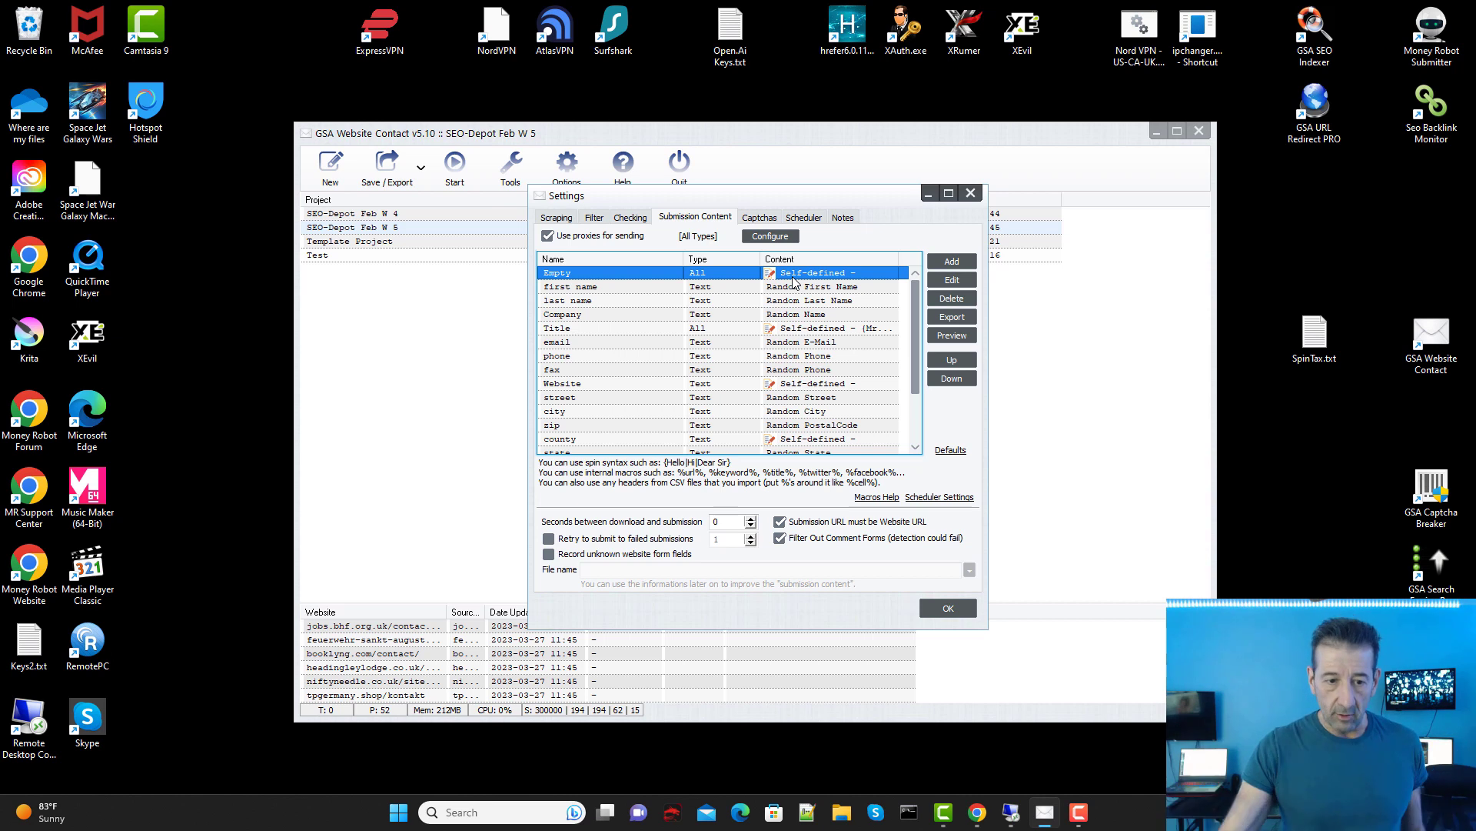
pyautogui.click(824, 290)
pyautogui.doubleClick(823, 290)
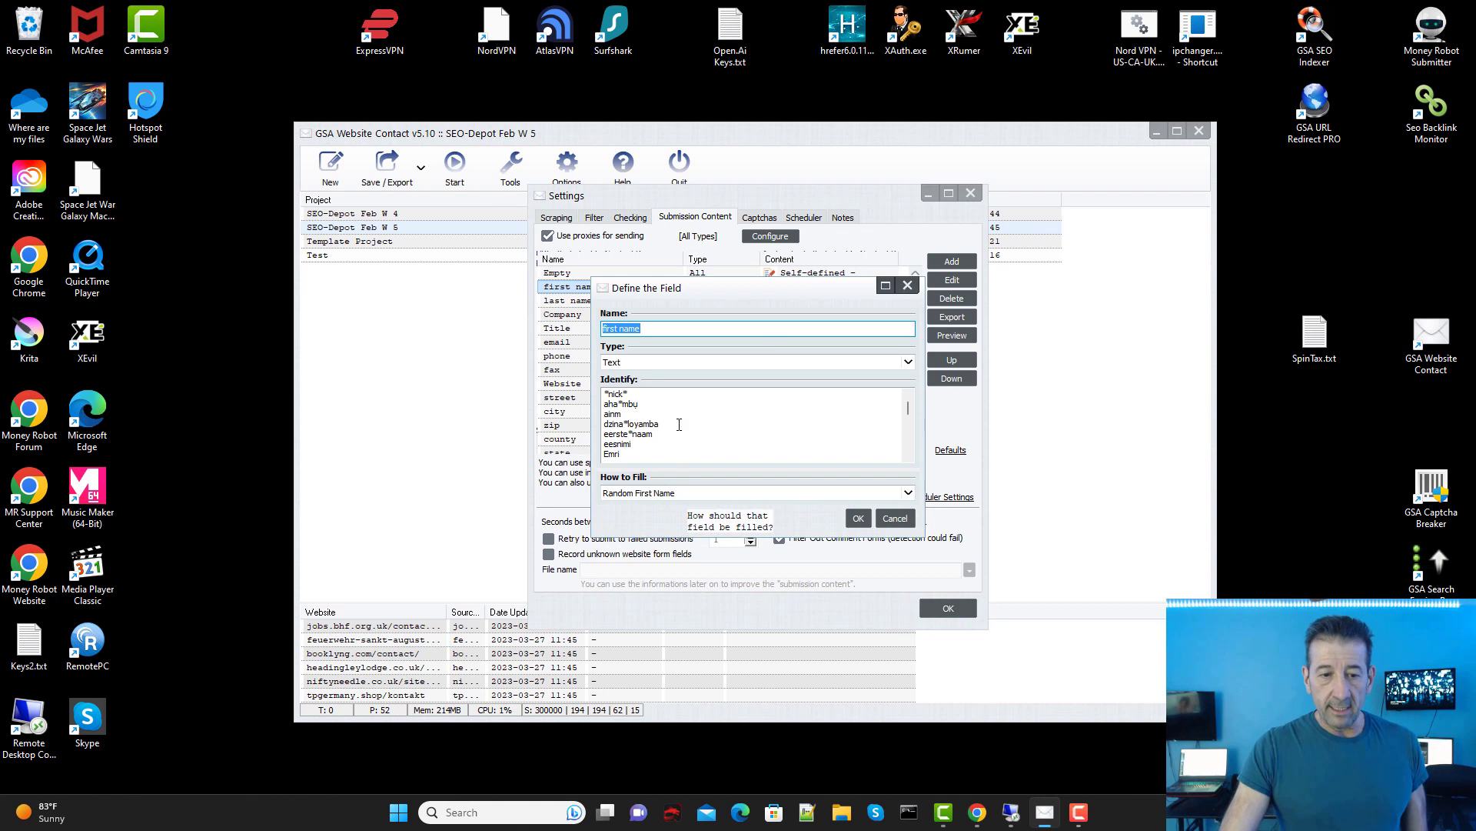
pyautogui.click(681, 496)
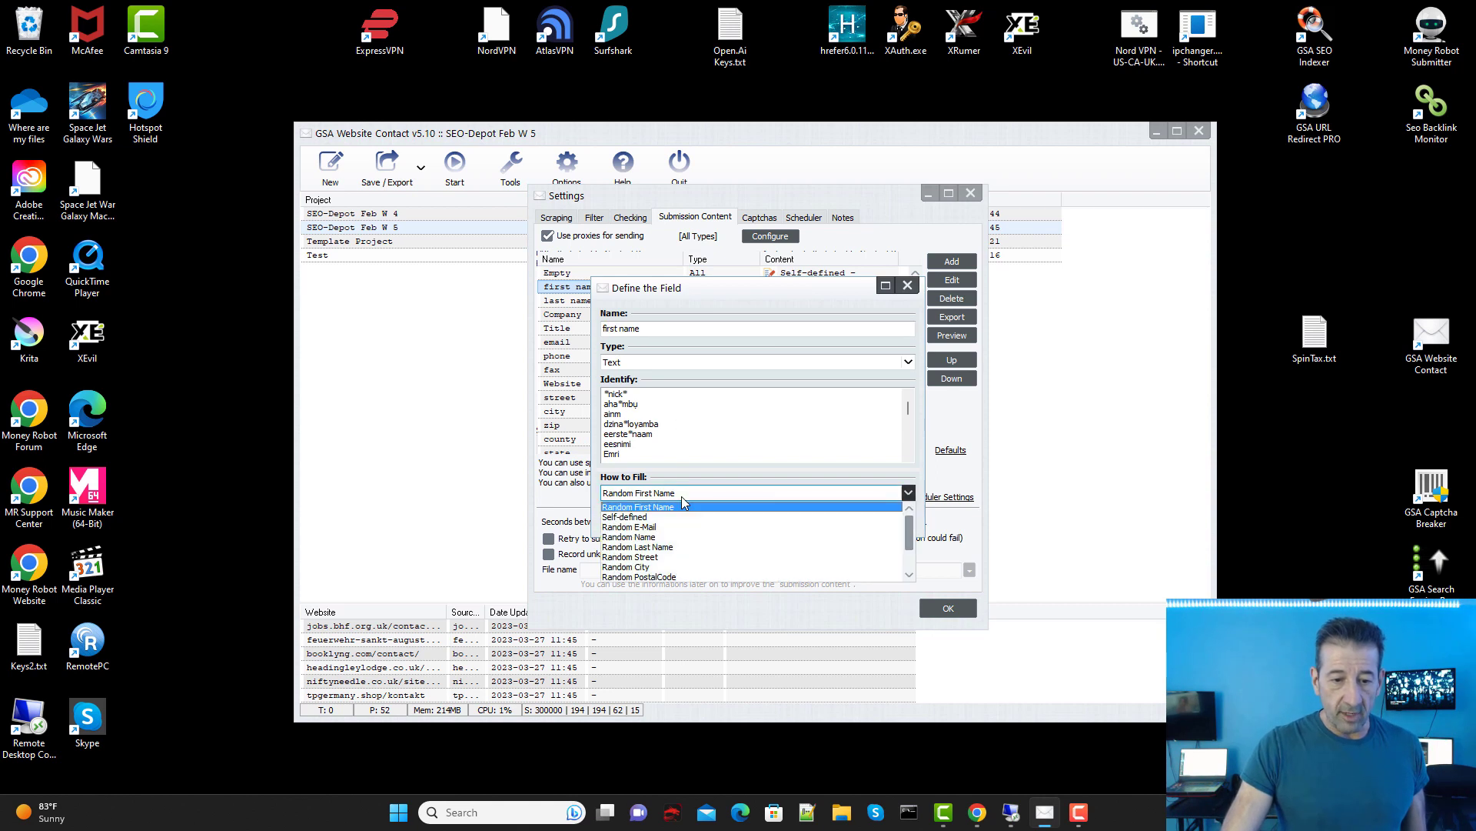
pyautogui.click(681, 493)
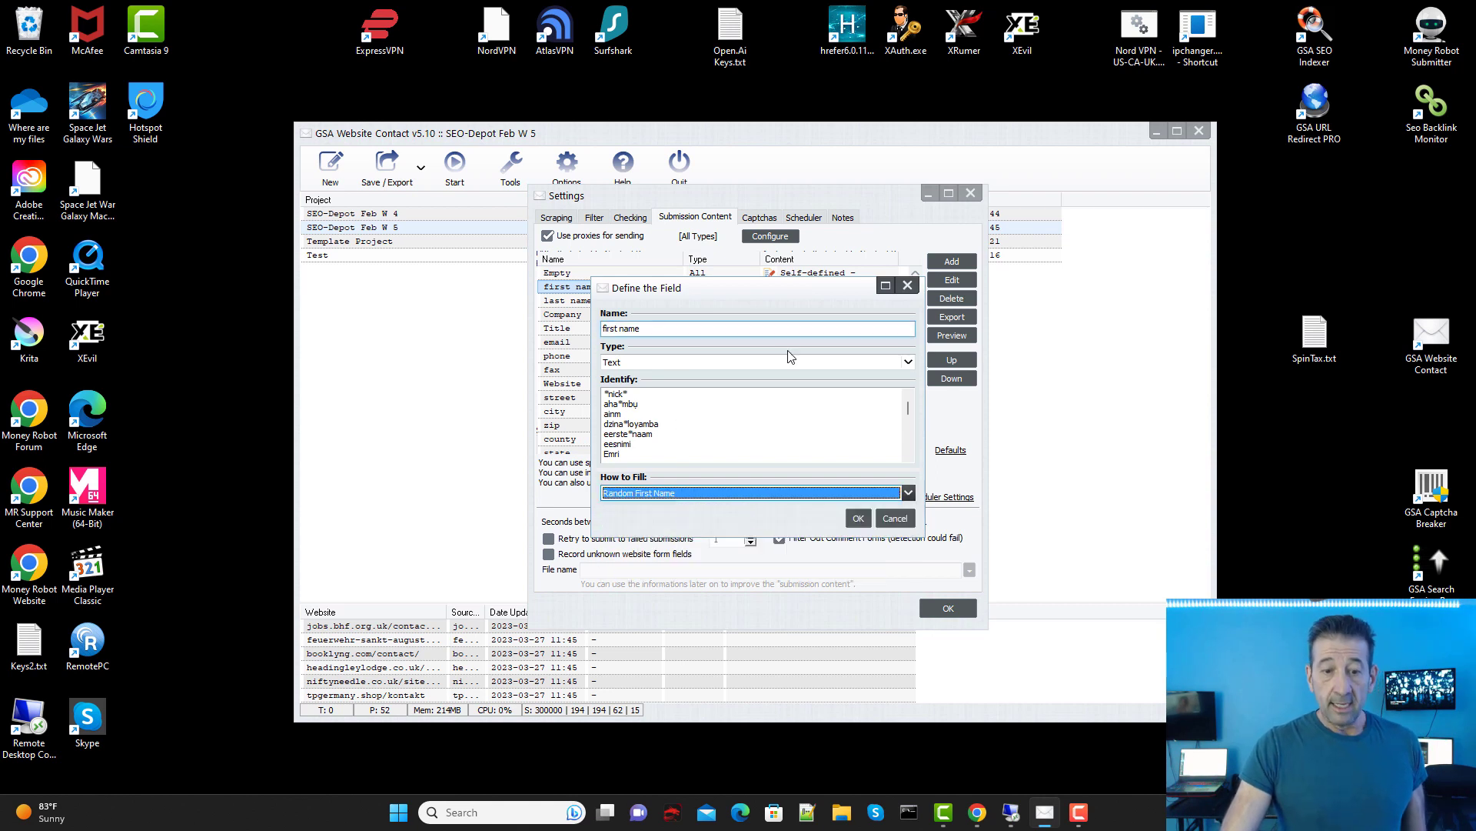
pyautogui.click(858, 518)
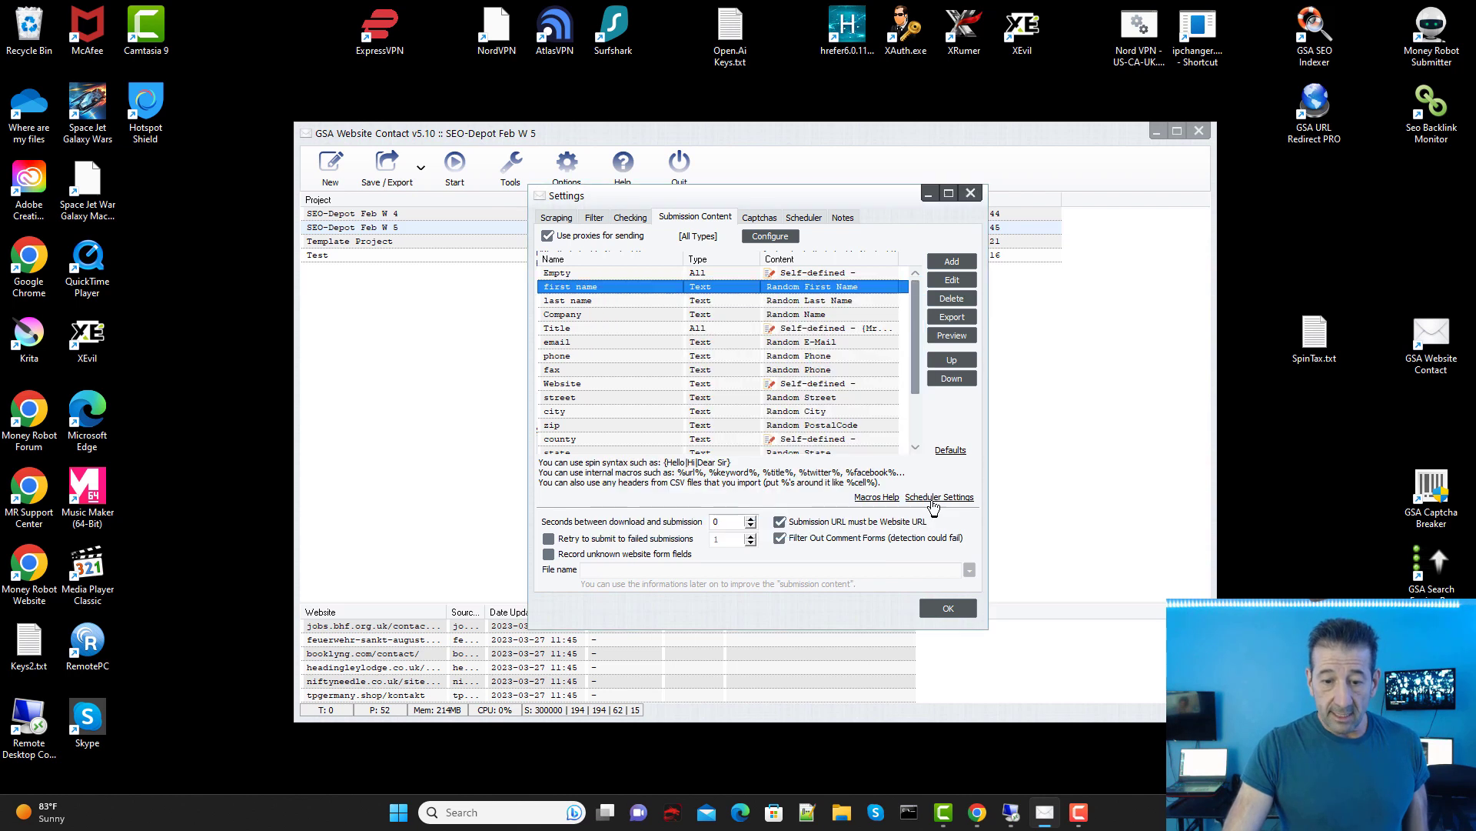
pyautogui.click(875, 497)
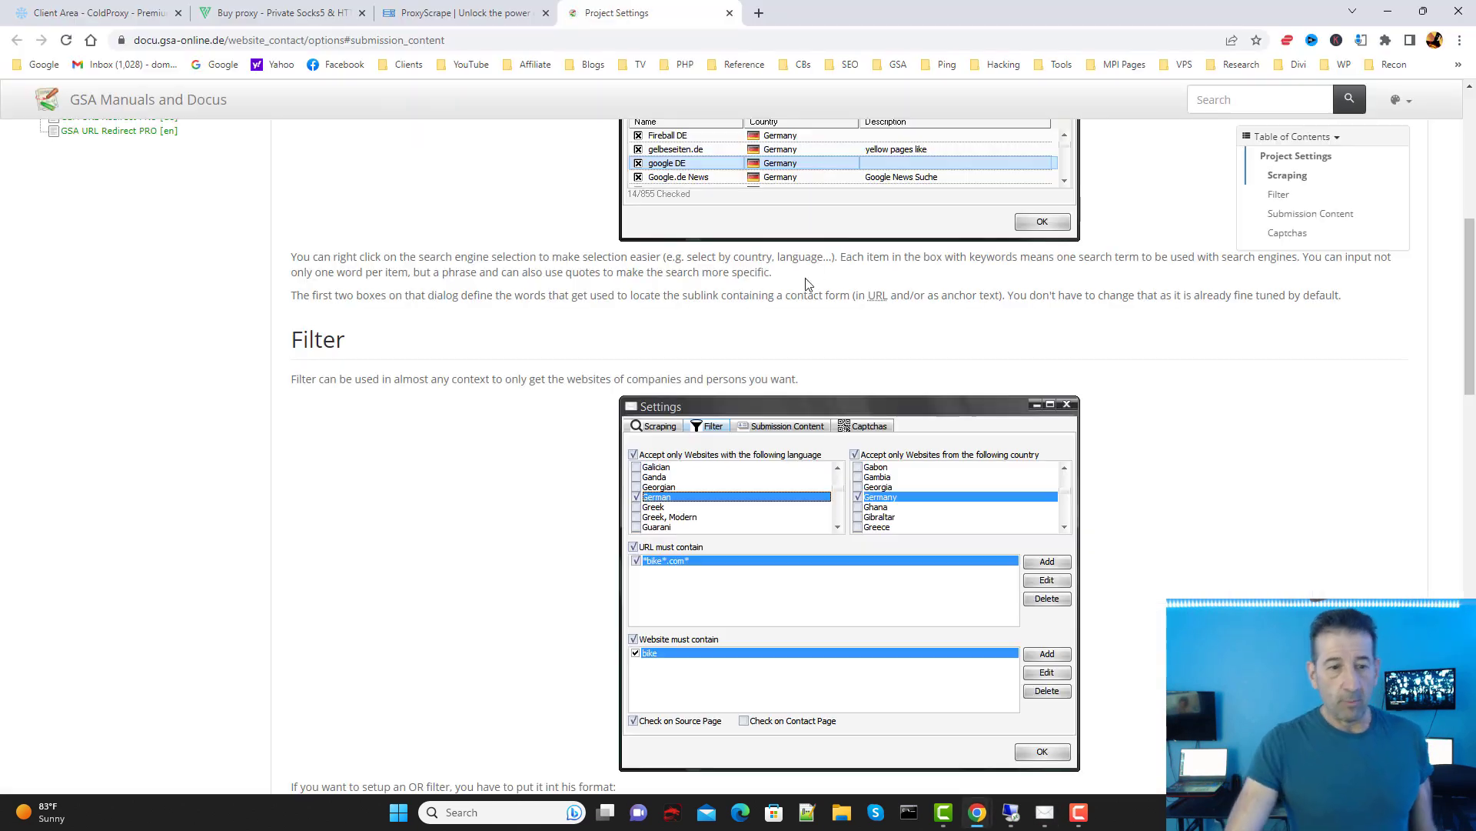
# Step: Read the Submission Content macros list, marking the %rnd_country% line, then minimize Chrome
pyautogui.scroll(-15, 561, 431)
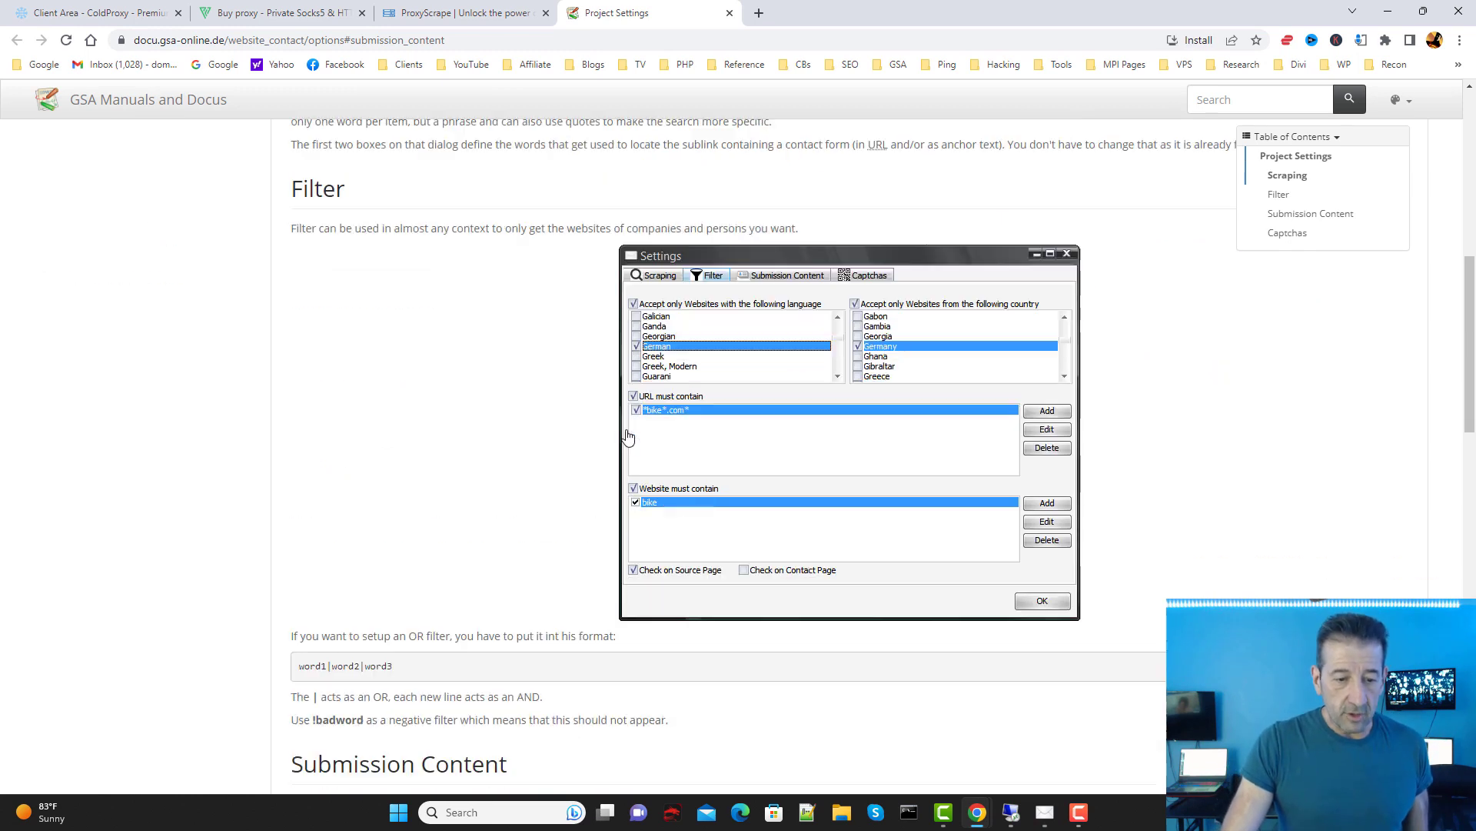
pyautogui.scroll(-2, 523, 428)
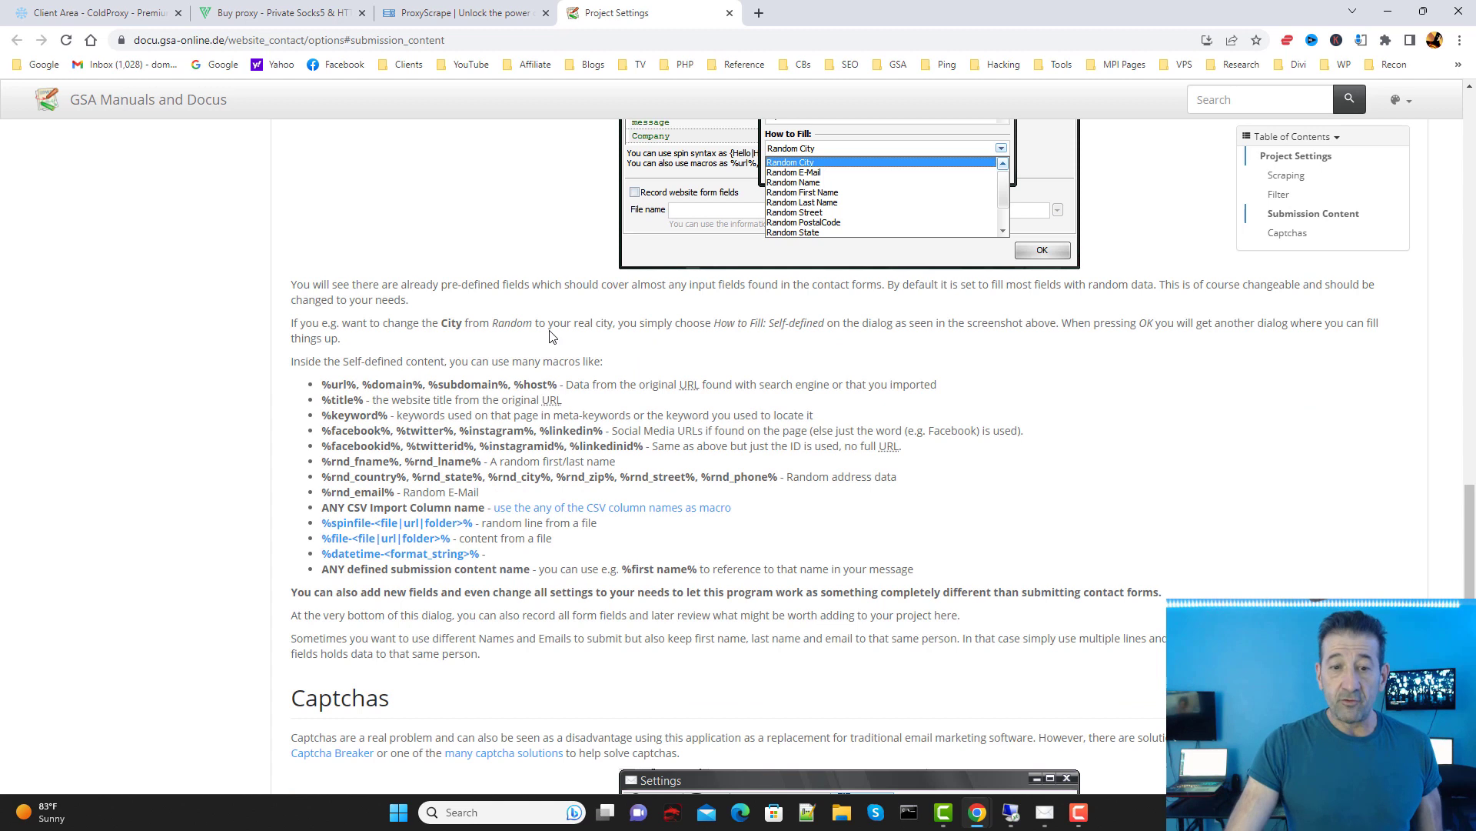
pyautogui.scroll(1, 847, 243)
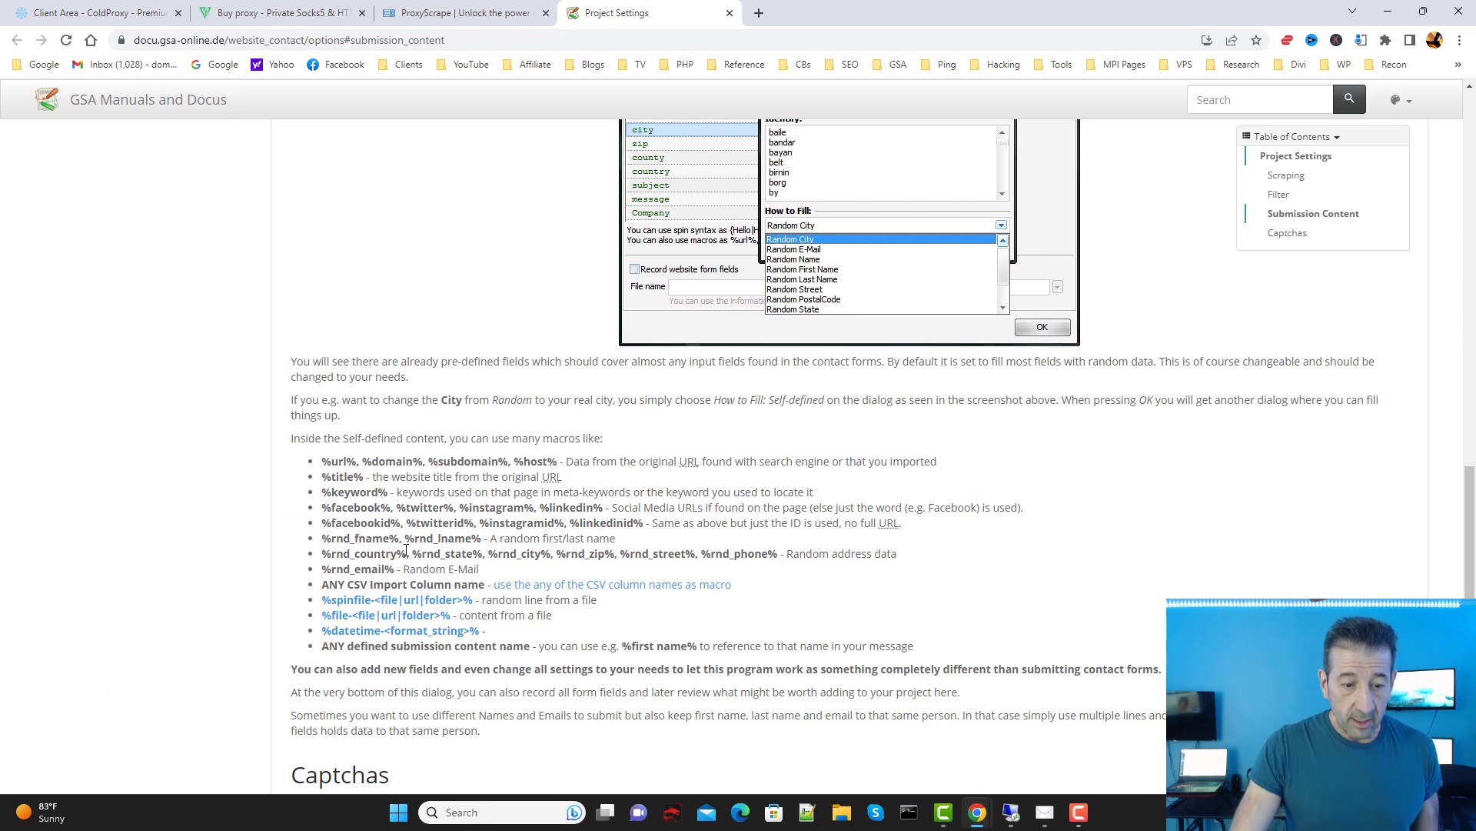
pyautogui.moveTo(404, 554); pyautogui.dragTo(318, 553)
pyautogui.scroll(5, 429, 537)
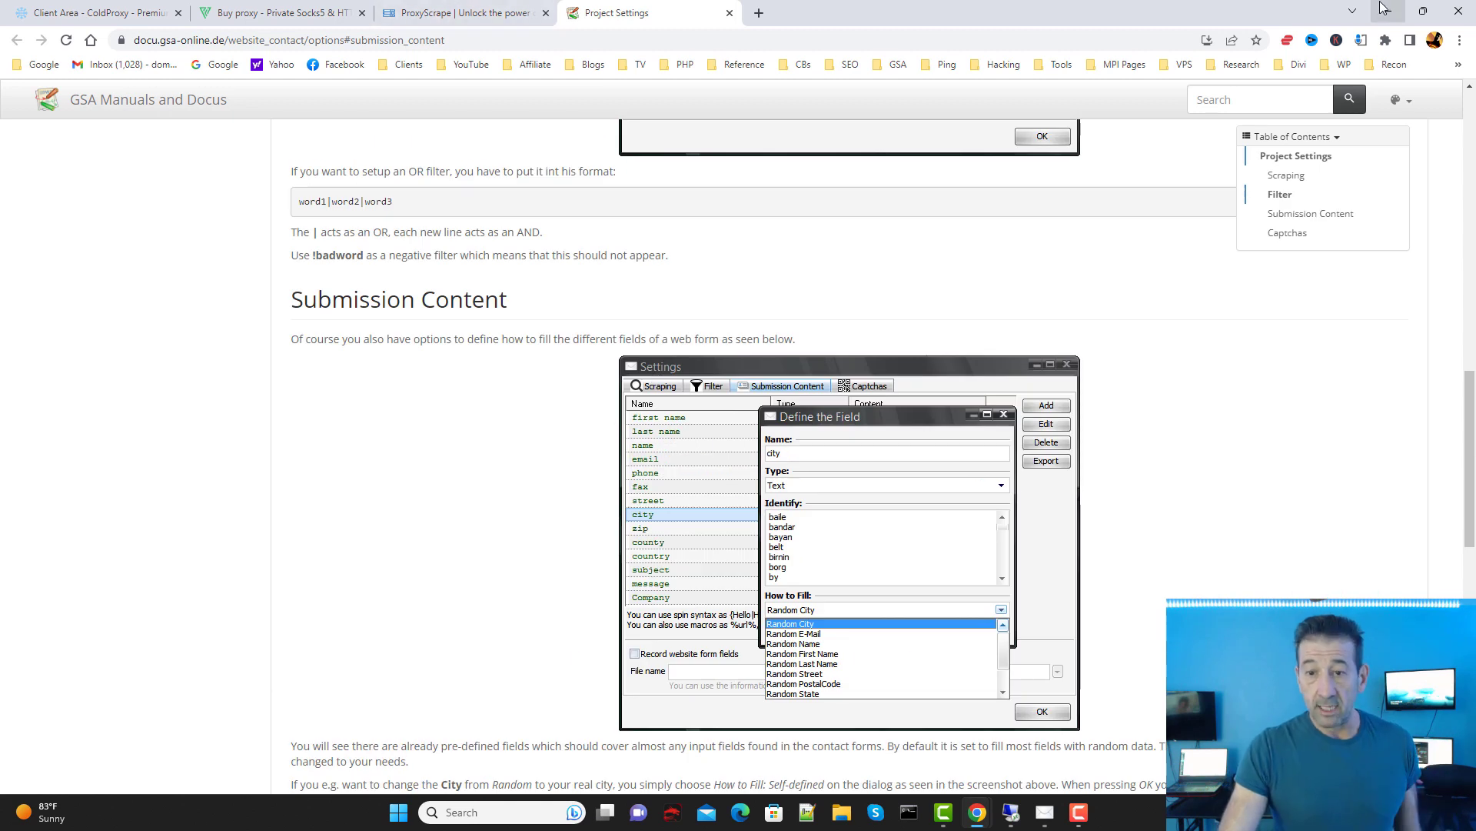
pyautogui.click(1388, 11)
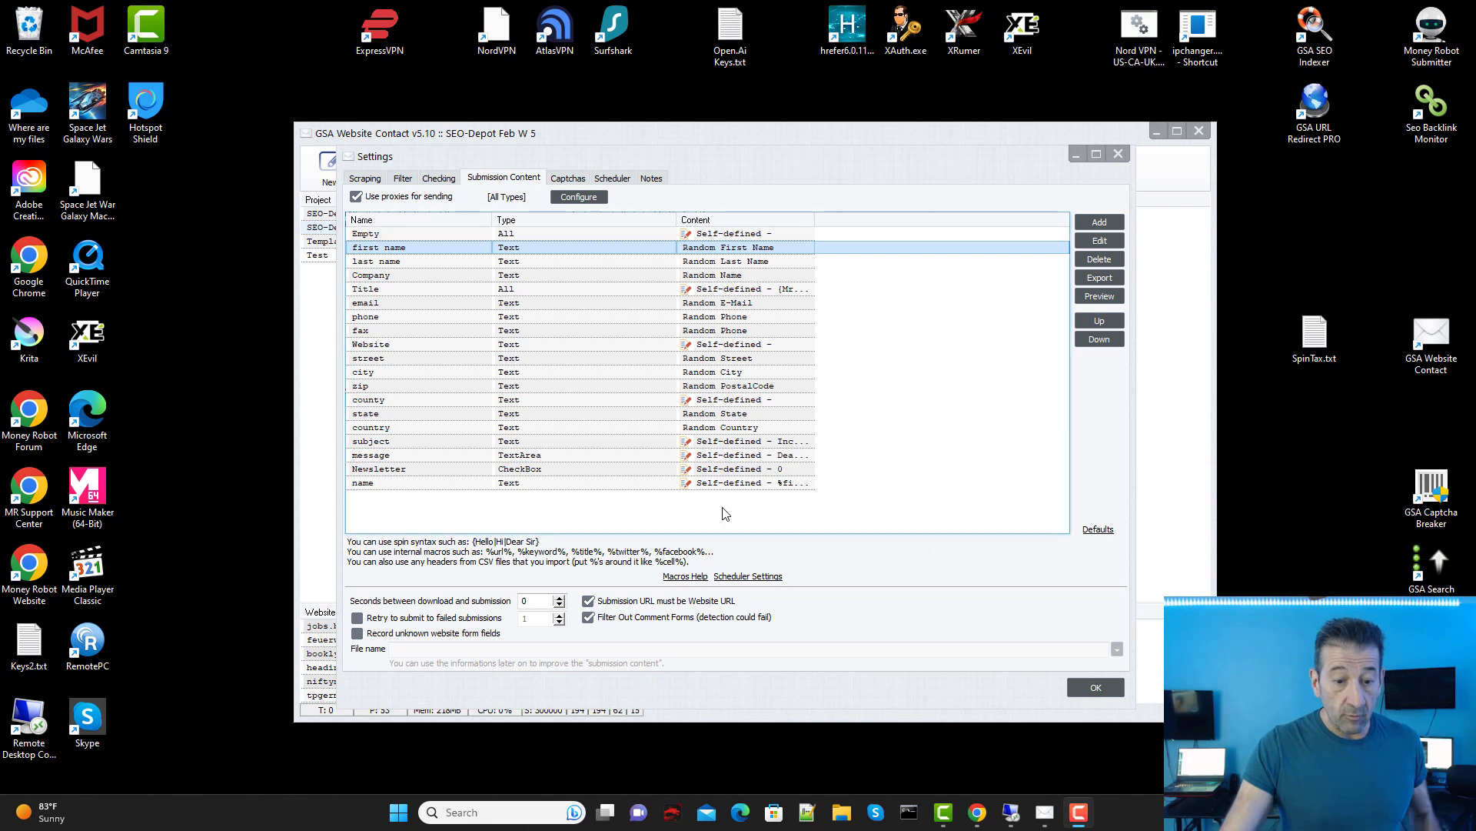
pyautogui.doubleClick(722, 455)
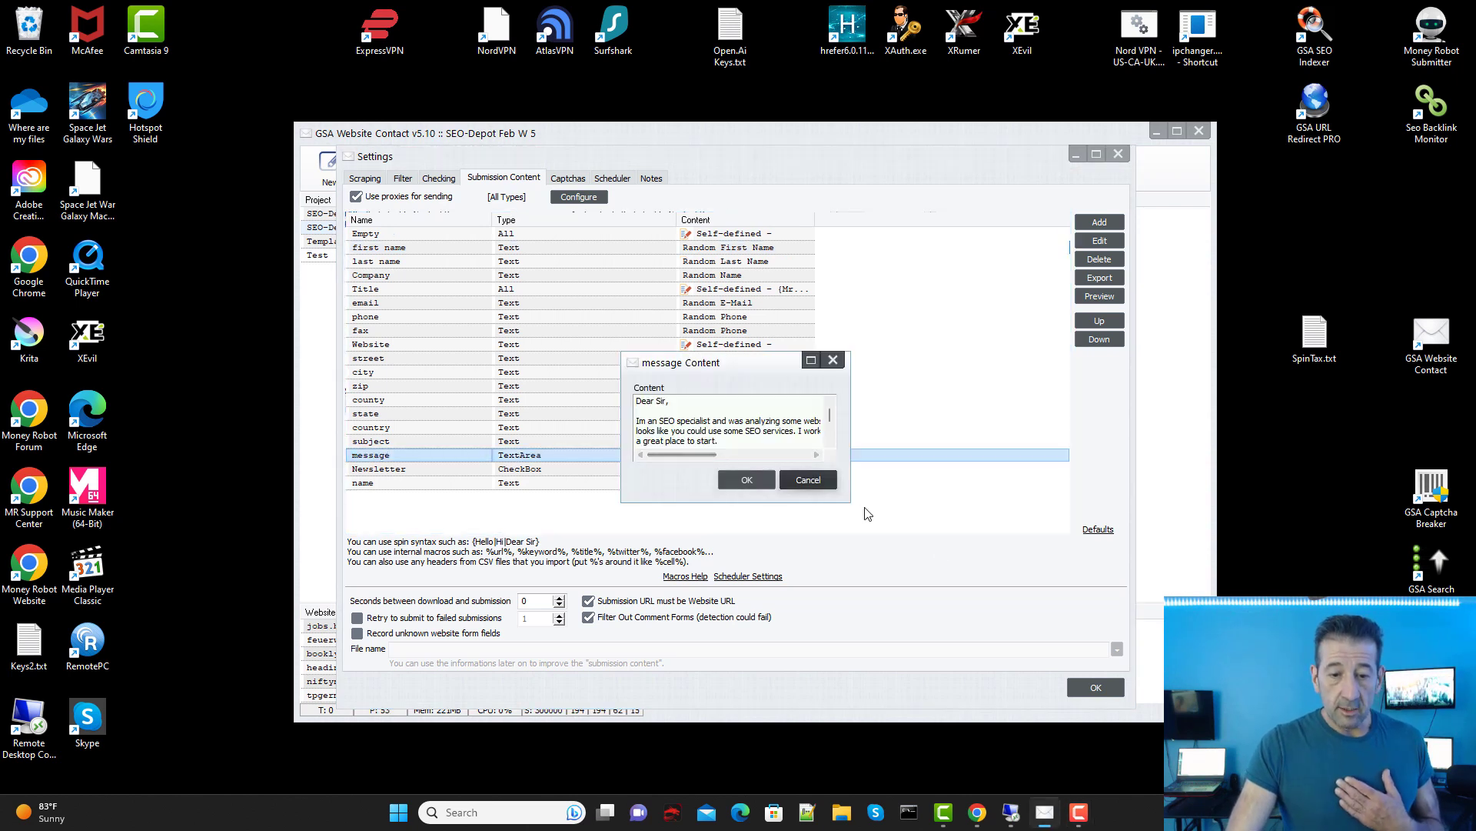
pyautogui.moveTo(846, 501); pyautogui.dragTo(1120, 661)
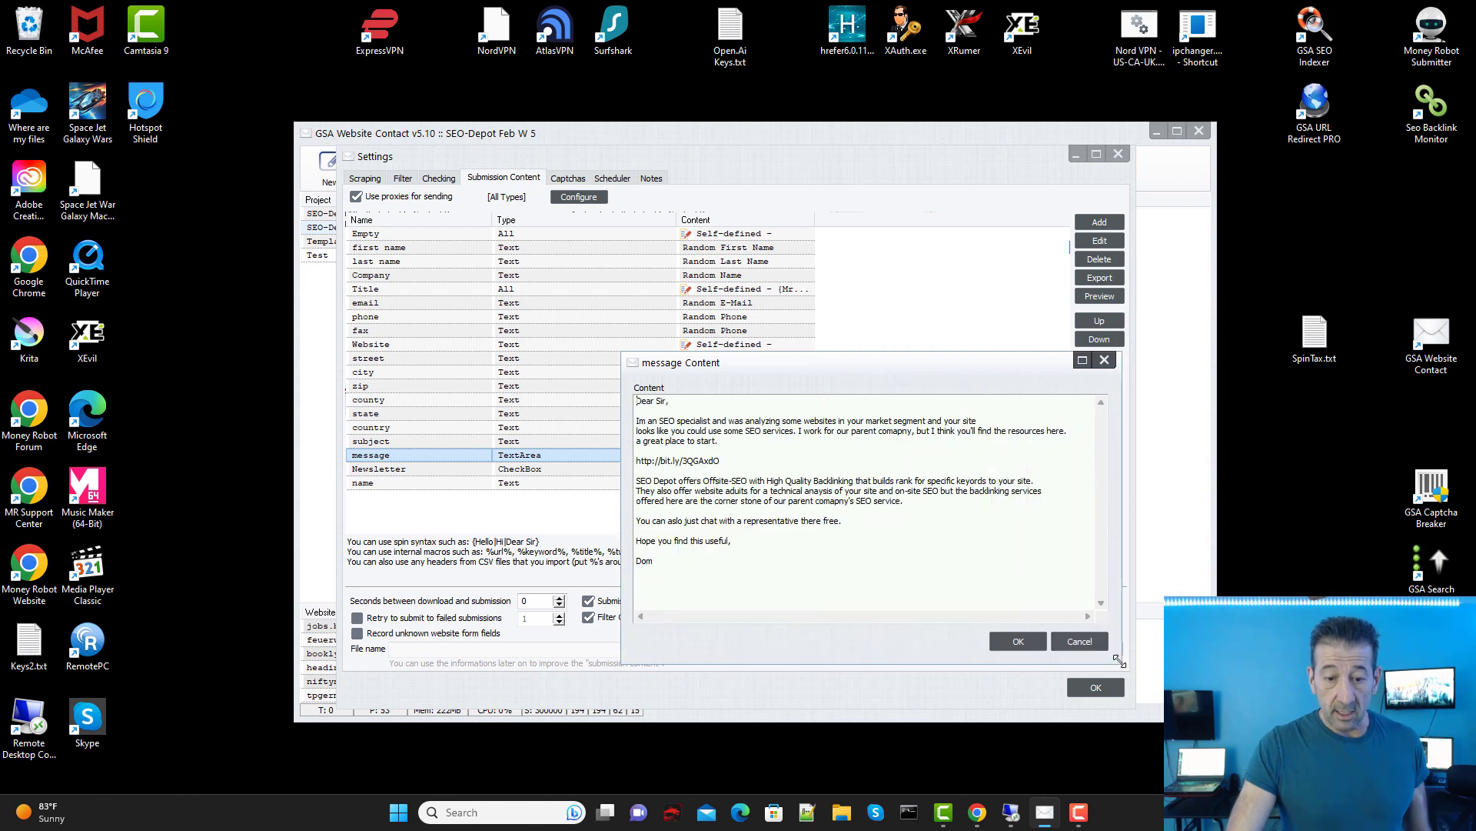
pyautogui.moveTo(723, 459); pyautogui.dragTo(636, 461)
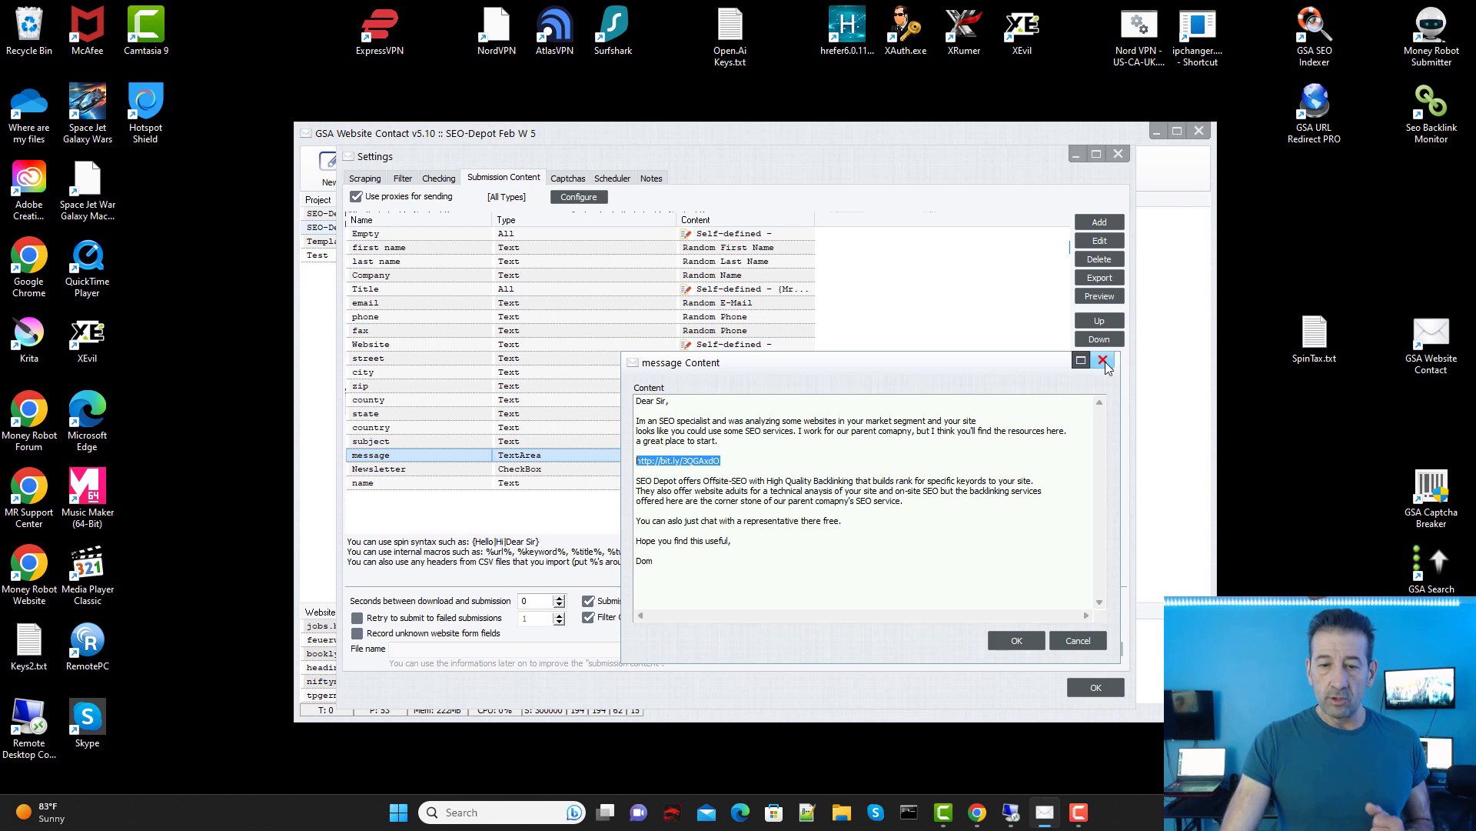
pyautogui.click(1105, 358)
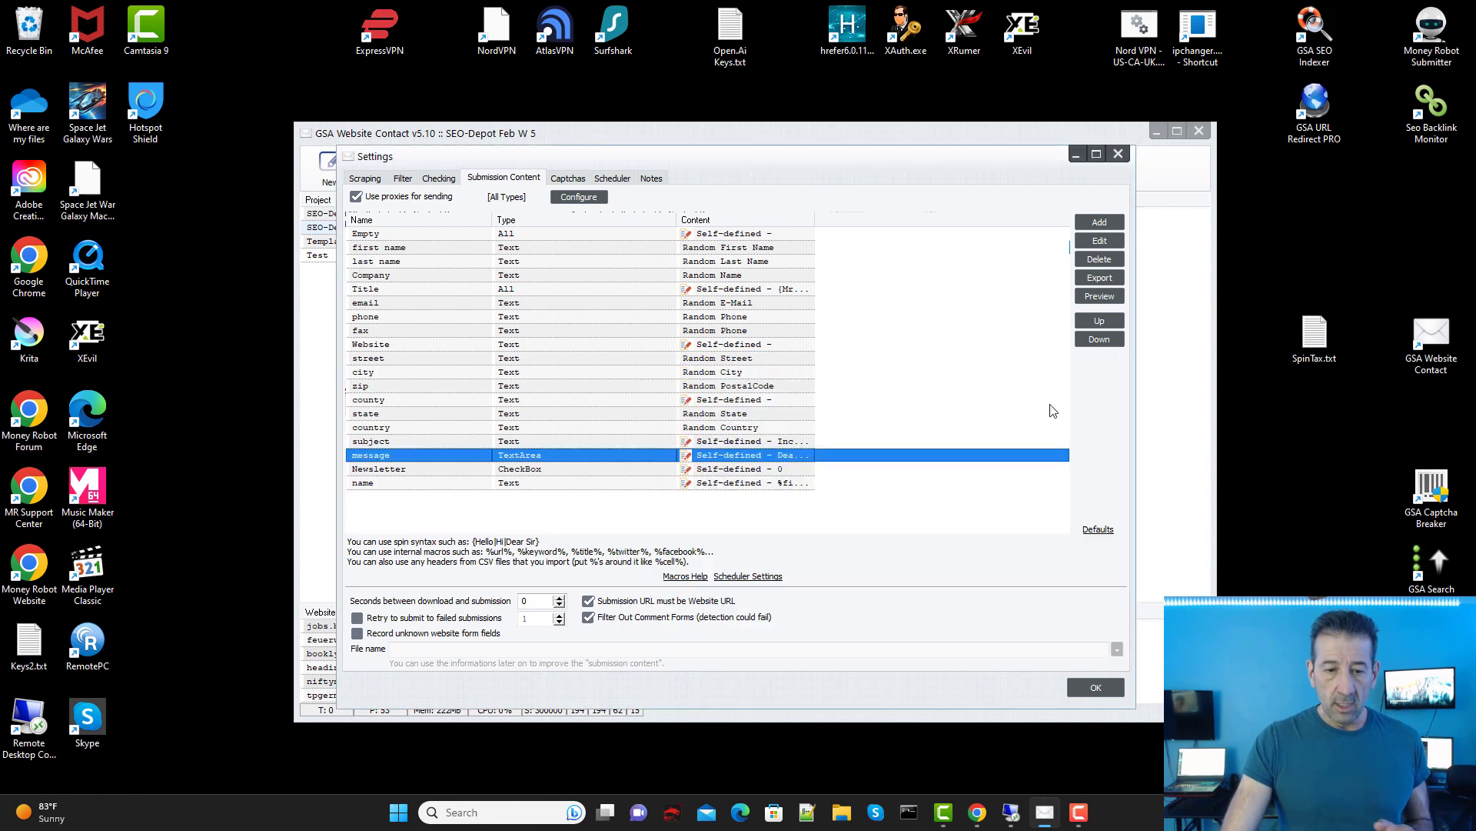
pyautogui.click(739, 442)
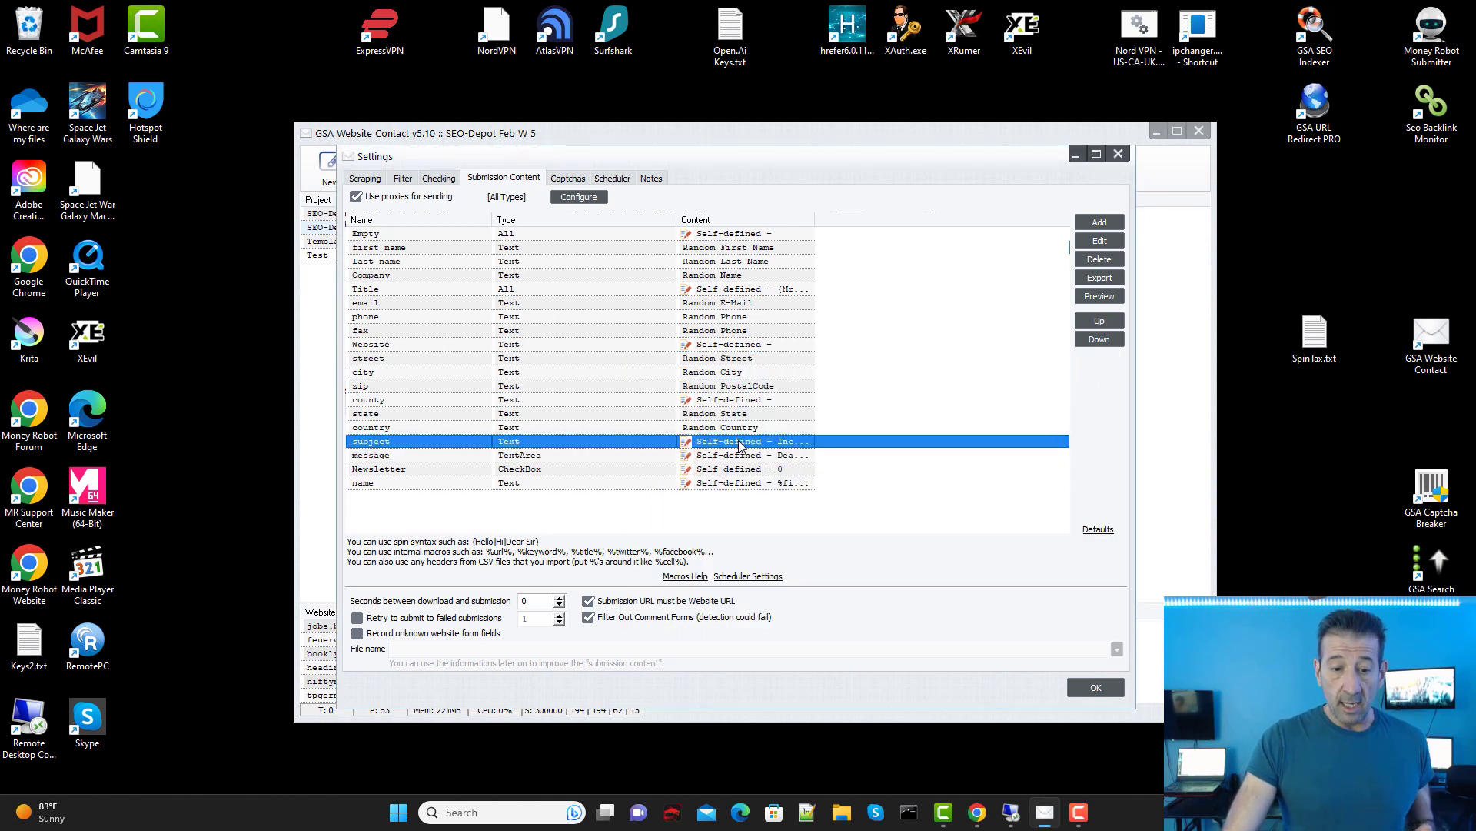
pyautogui.doubleClick(739, 443)
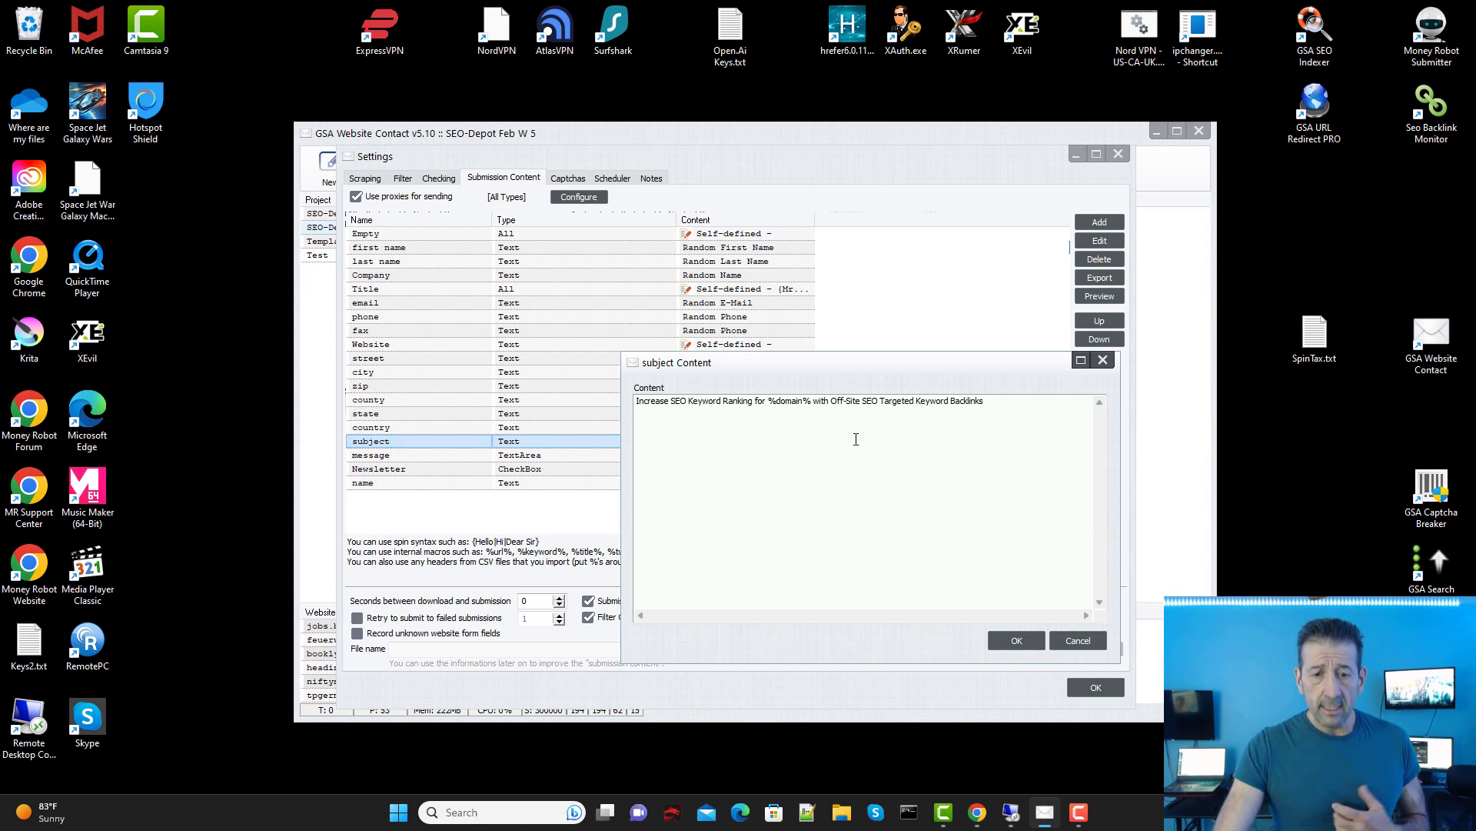
pyautogui.moveTo(811, 403); pyautogui.dragTo(769, 405)
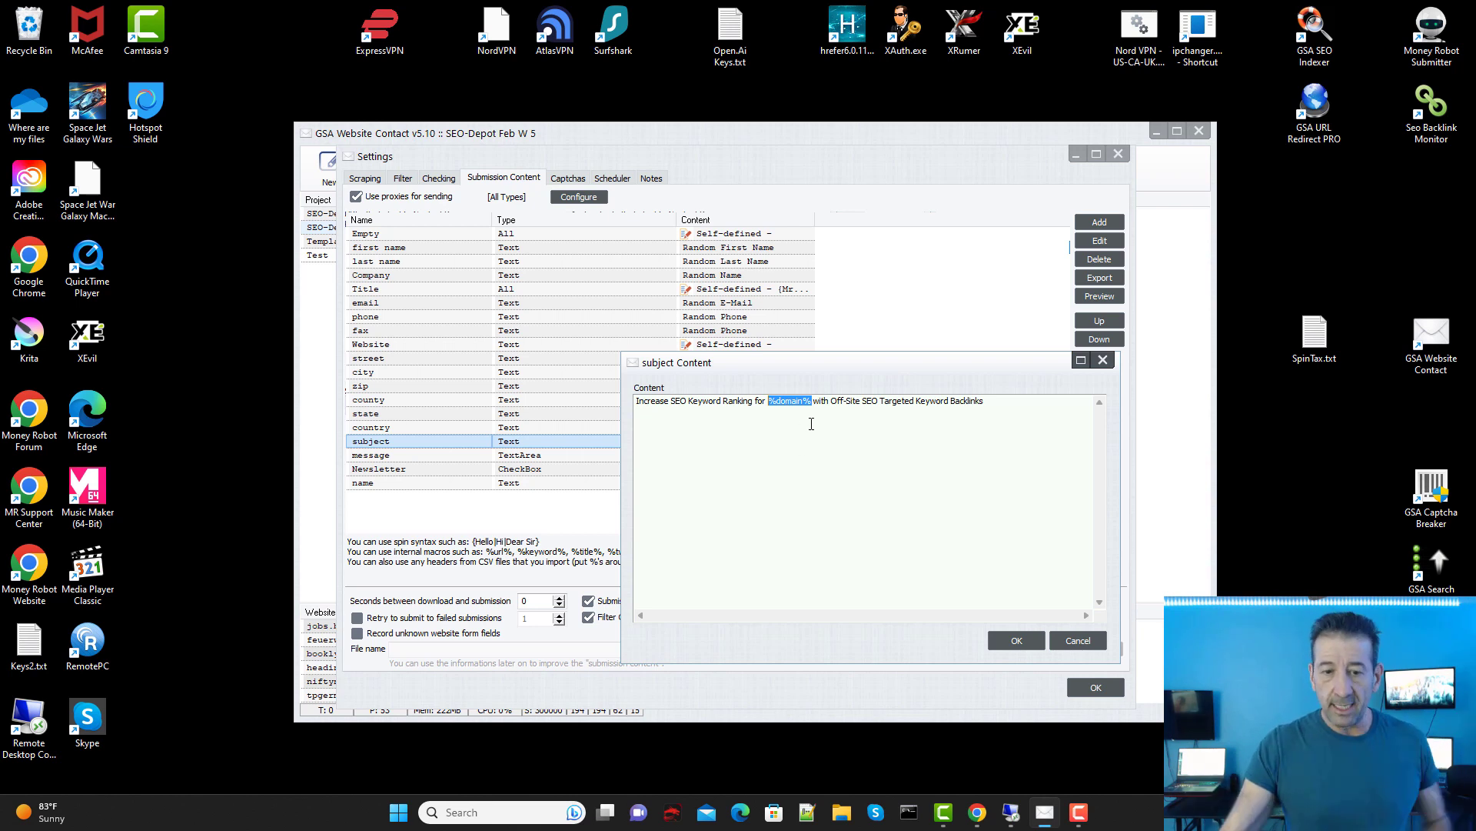
pyautogui.click(1104, 361)
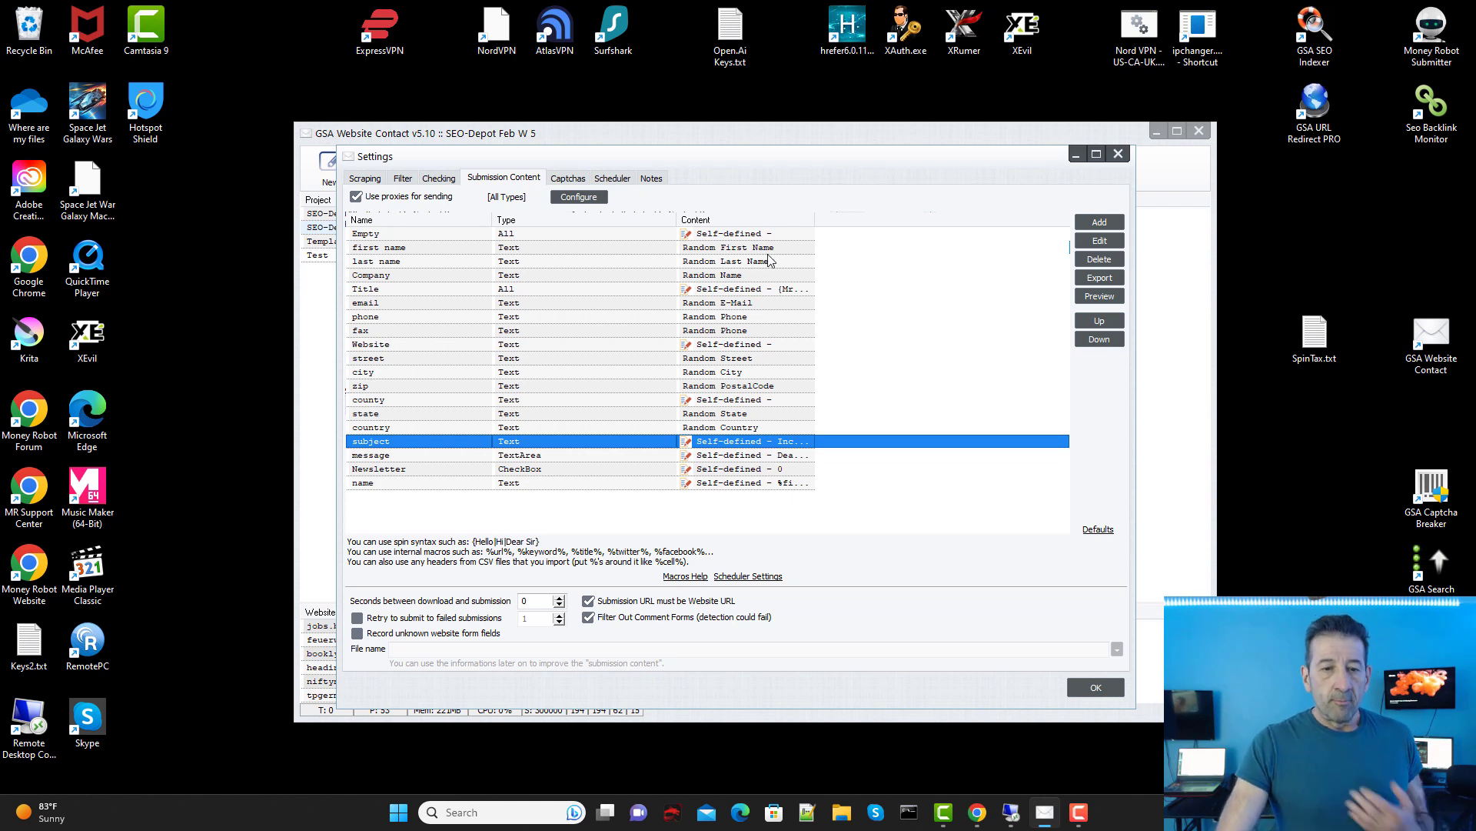
# Step: Check the name and Company rows, then view and close the email field's definition unchanged
pyautogui.click(736, 248)
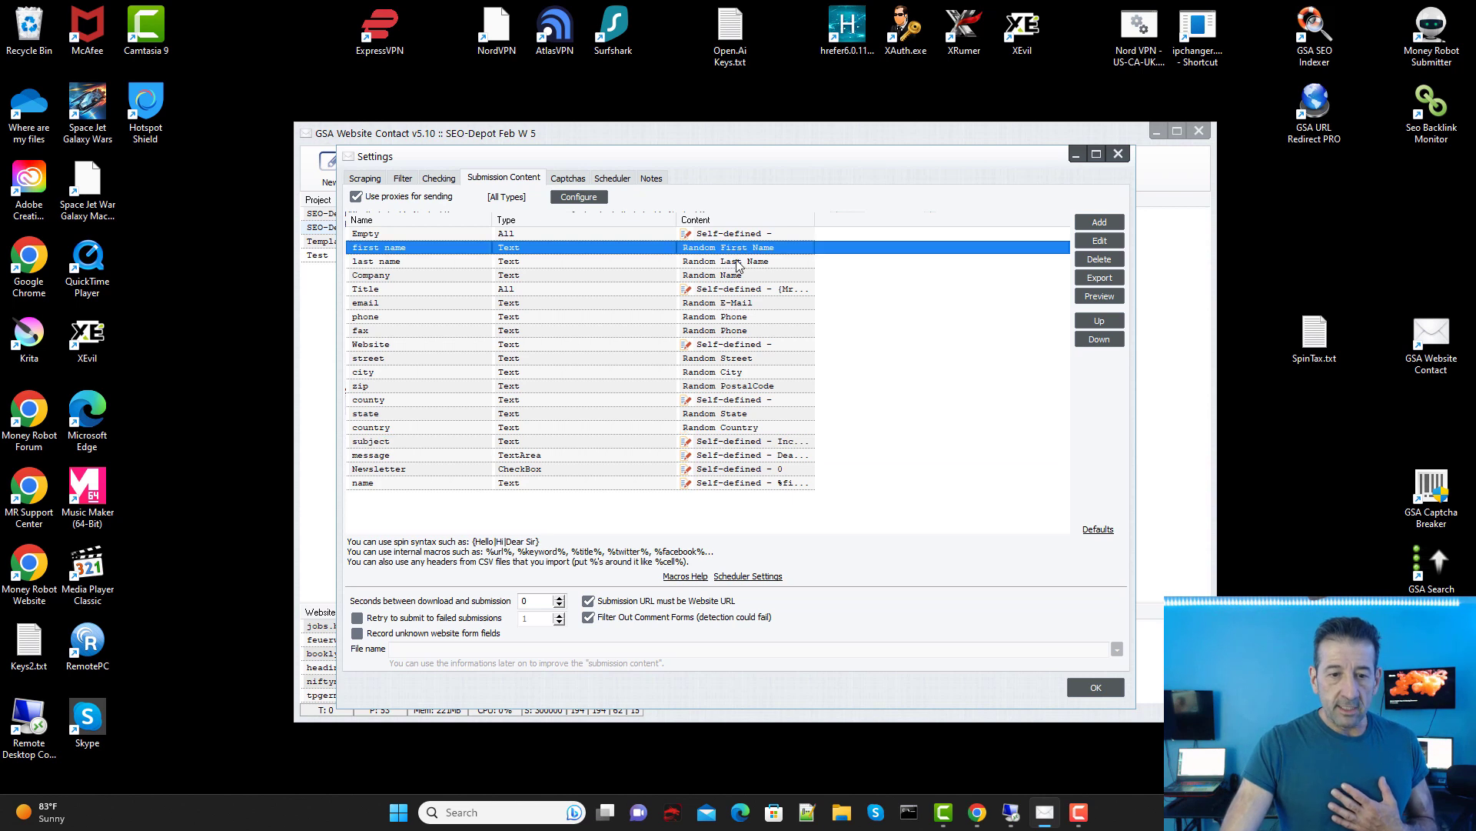
pyautogui.click(744, 264)
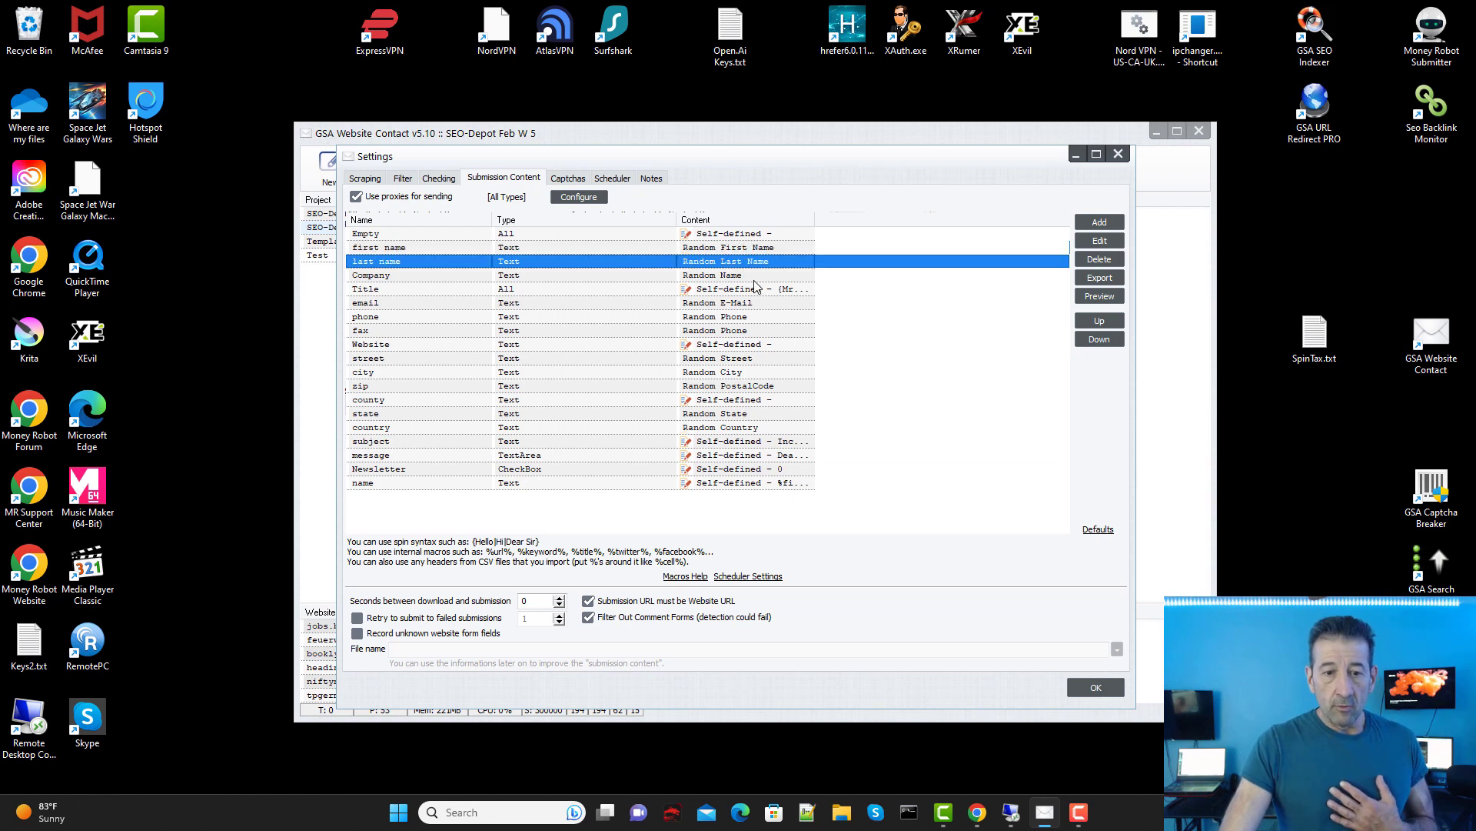
pyautogui.click(756, 275)
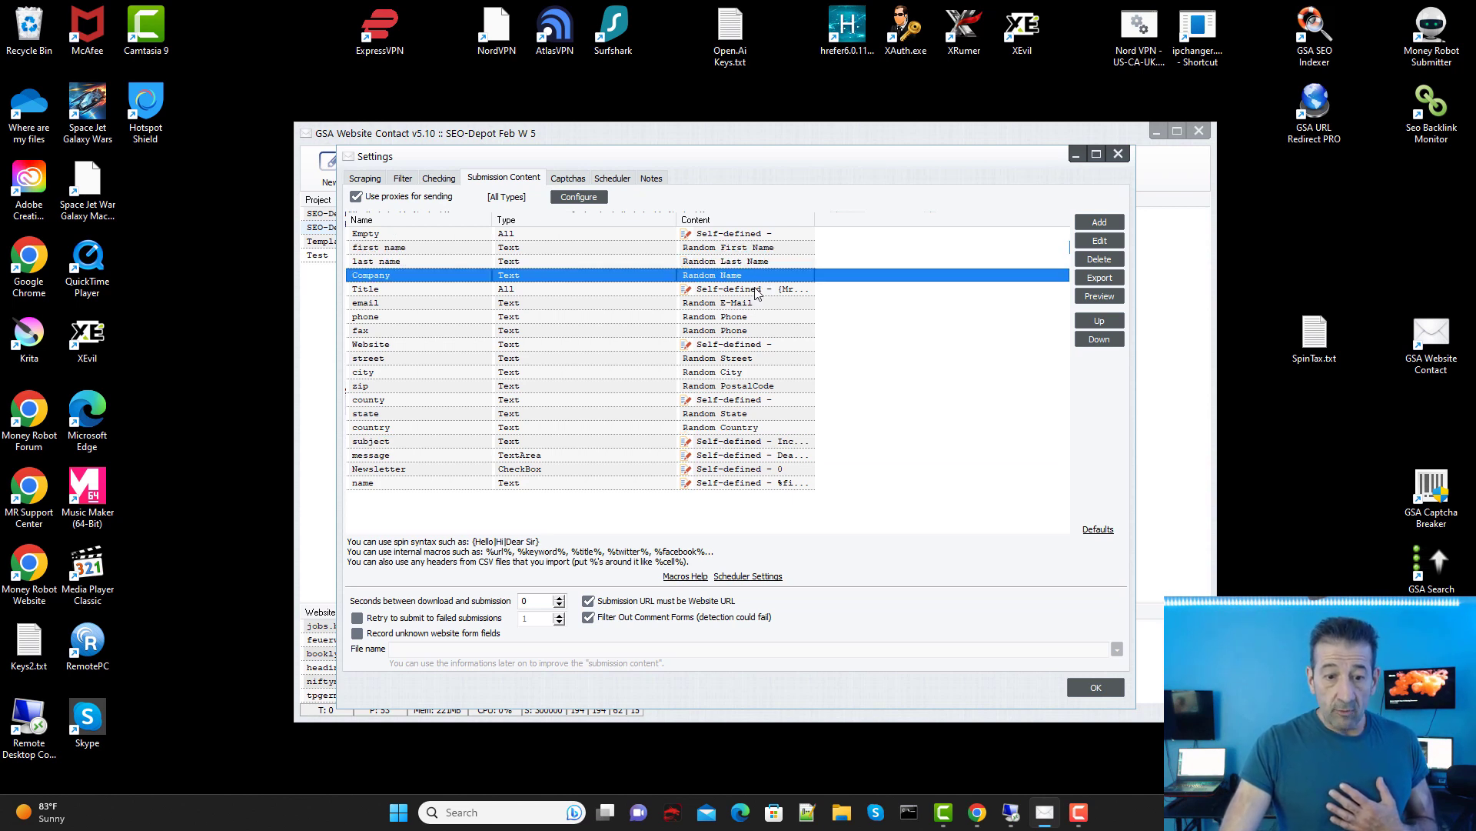
pyautogui.doubleClick(750, 305)
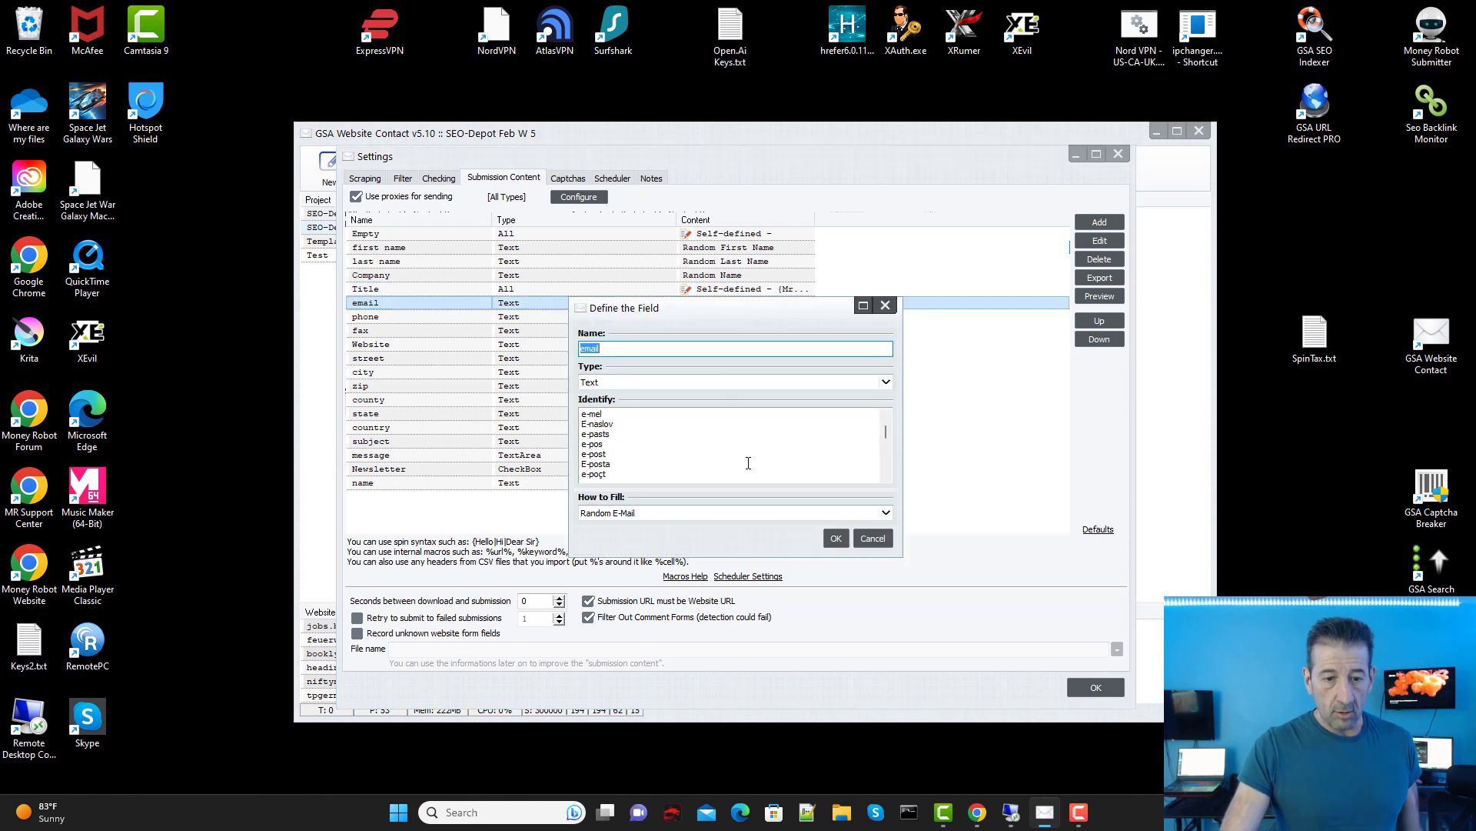
pyautogui.click(885, 305)
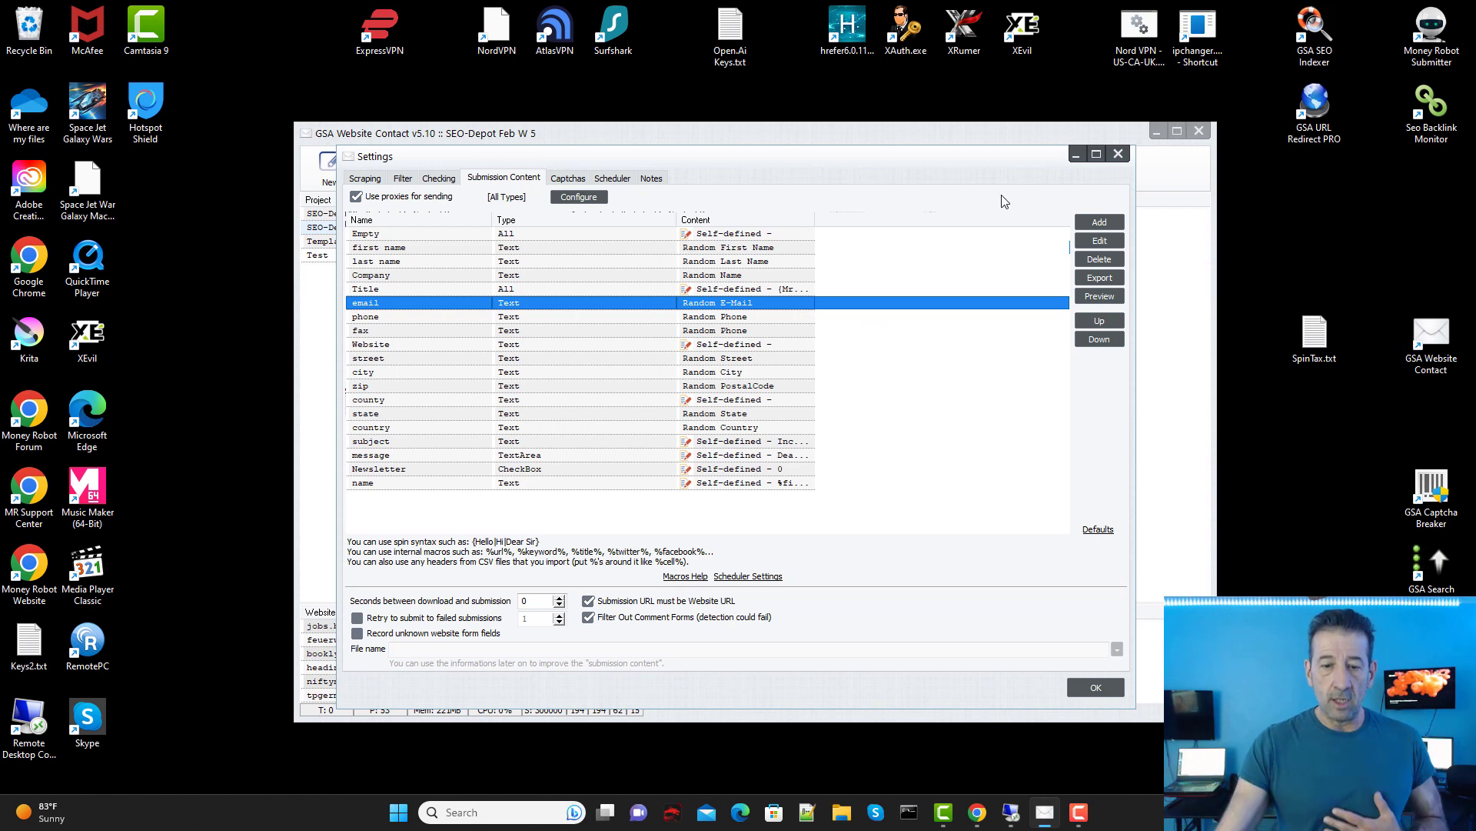
# Step: Switch to the DELL64-2 Remote Desktop session running the contact projects
pyautogui.moveTo(976, 819)
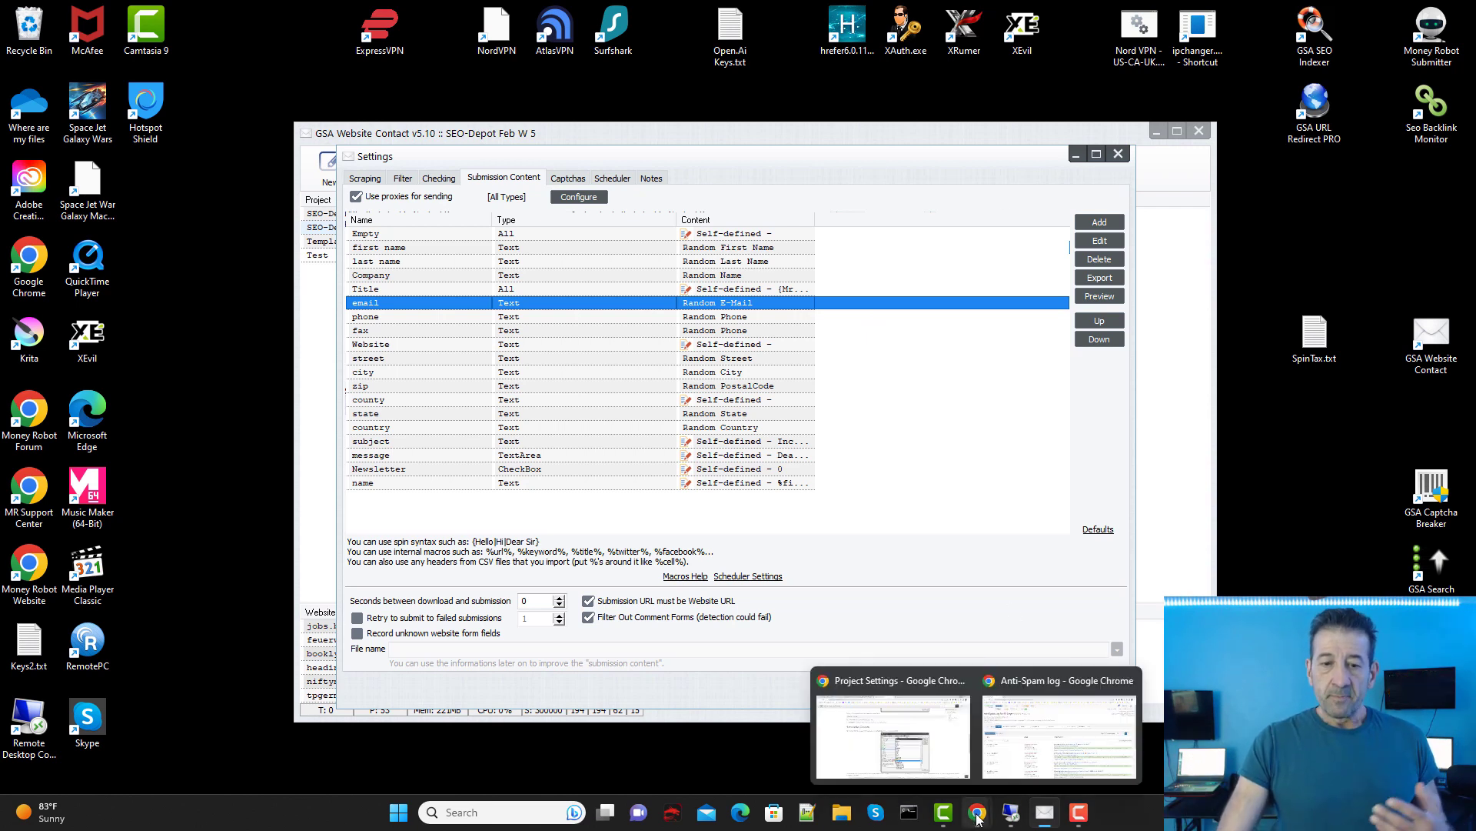
pyautogui.moveTo(1031, 768)
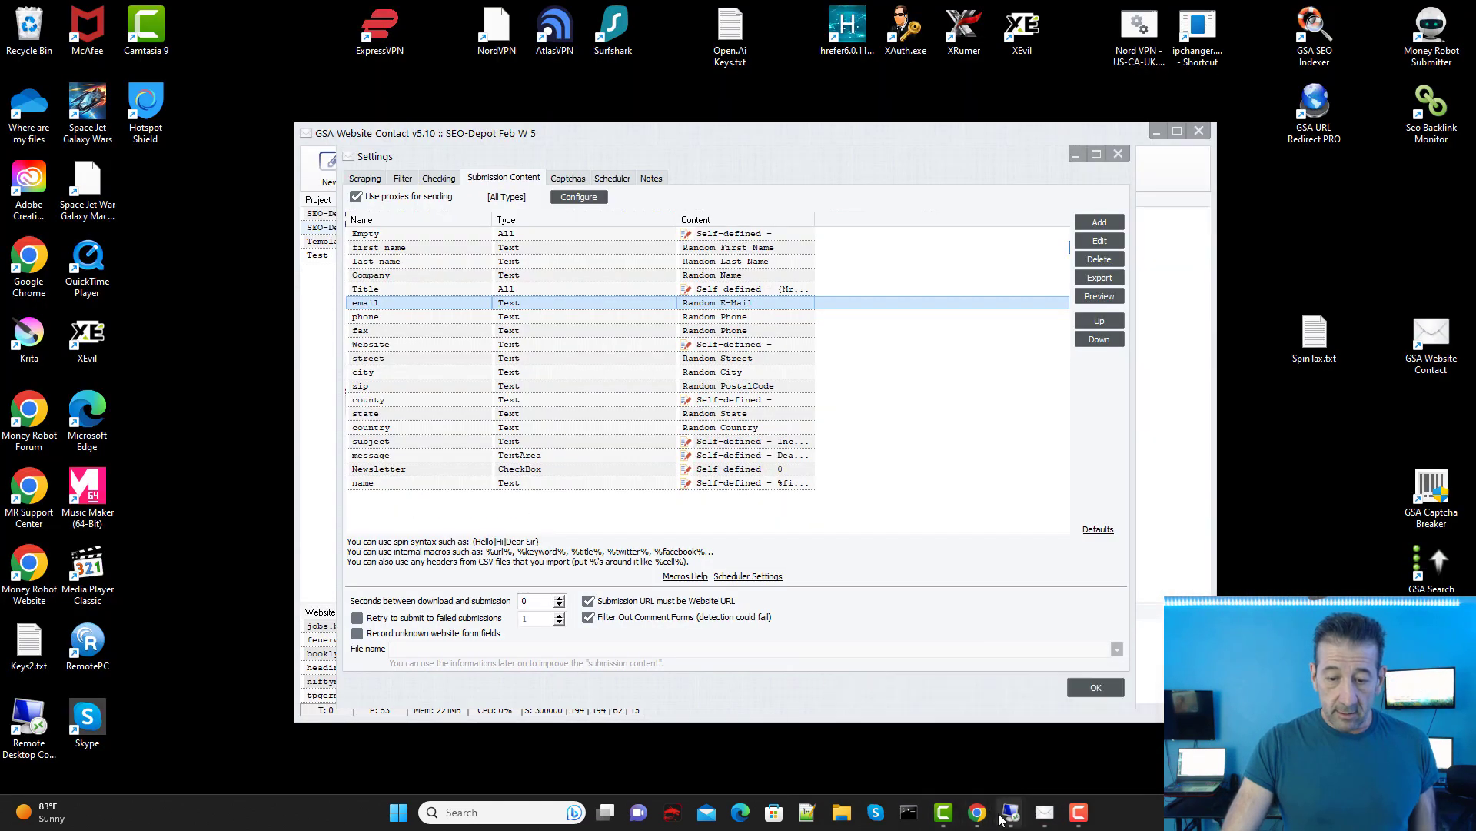
pyautogui.click(1069, 755)
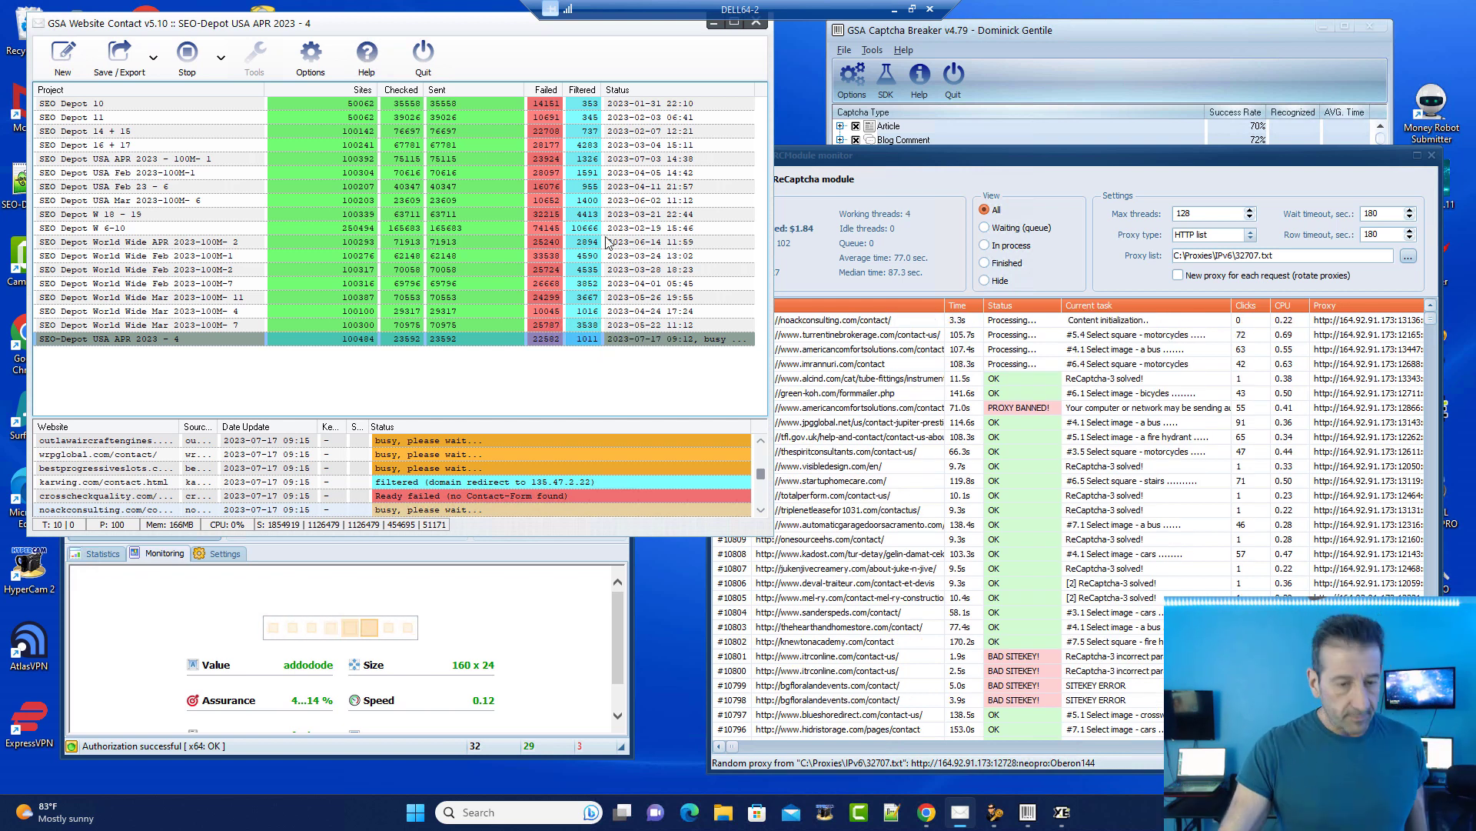
# Step: Review the remote projects' sent and failed counts, then reselect the local email row
pyautogui.moveTo(471, 27); pyautogui.dragTo(473, 37)
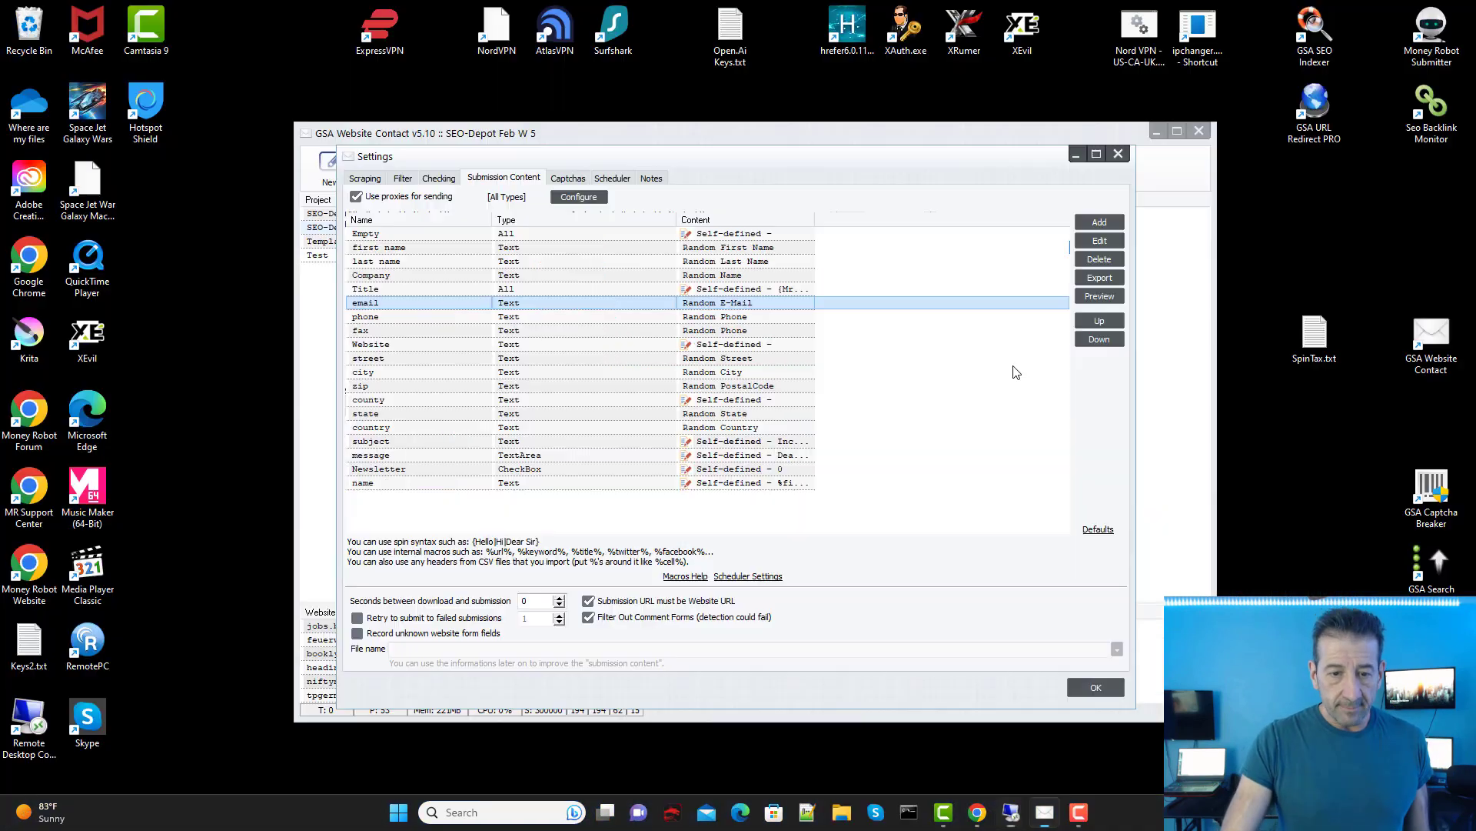
pyautogui.click(1015, 372)
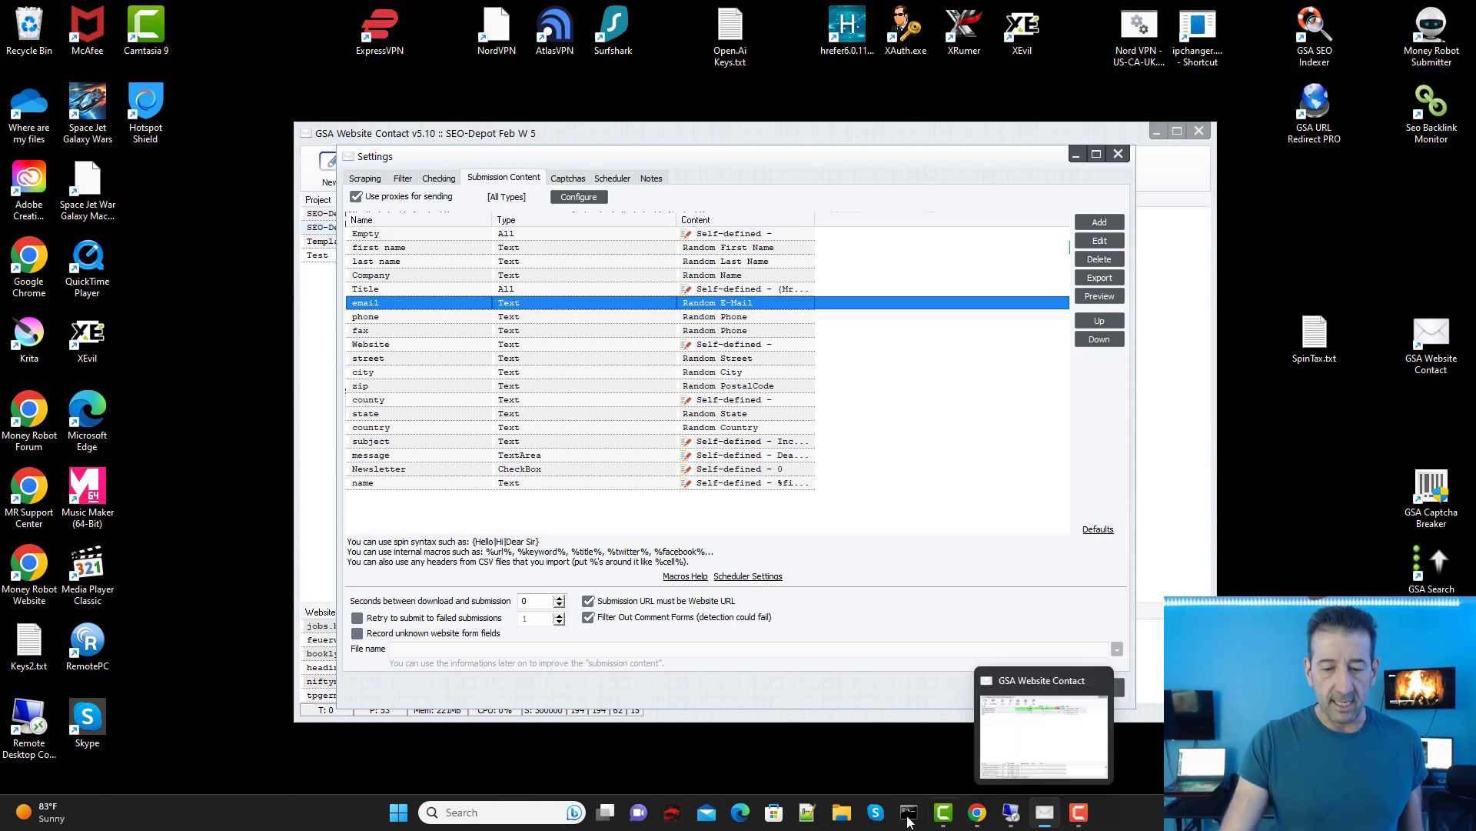
# Step: Bring the CleanTalk Anti-Spam log Chrome window to the front
pyautogui.click(977, 812)
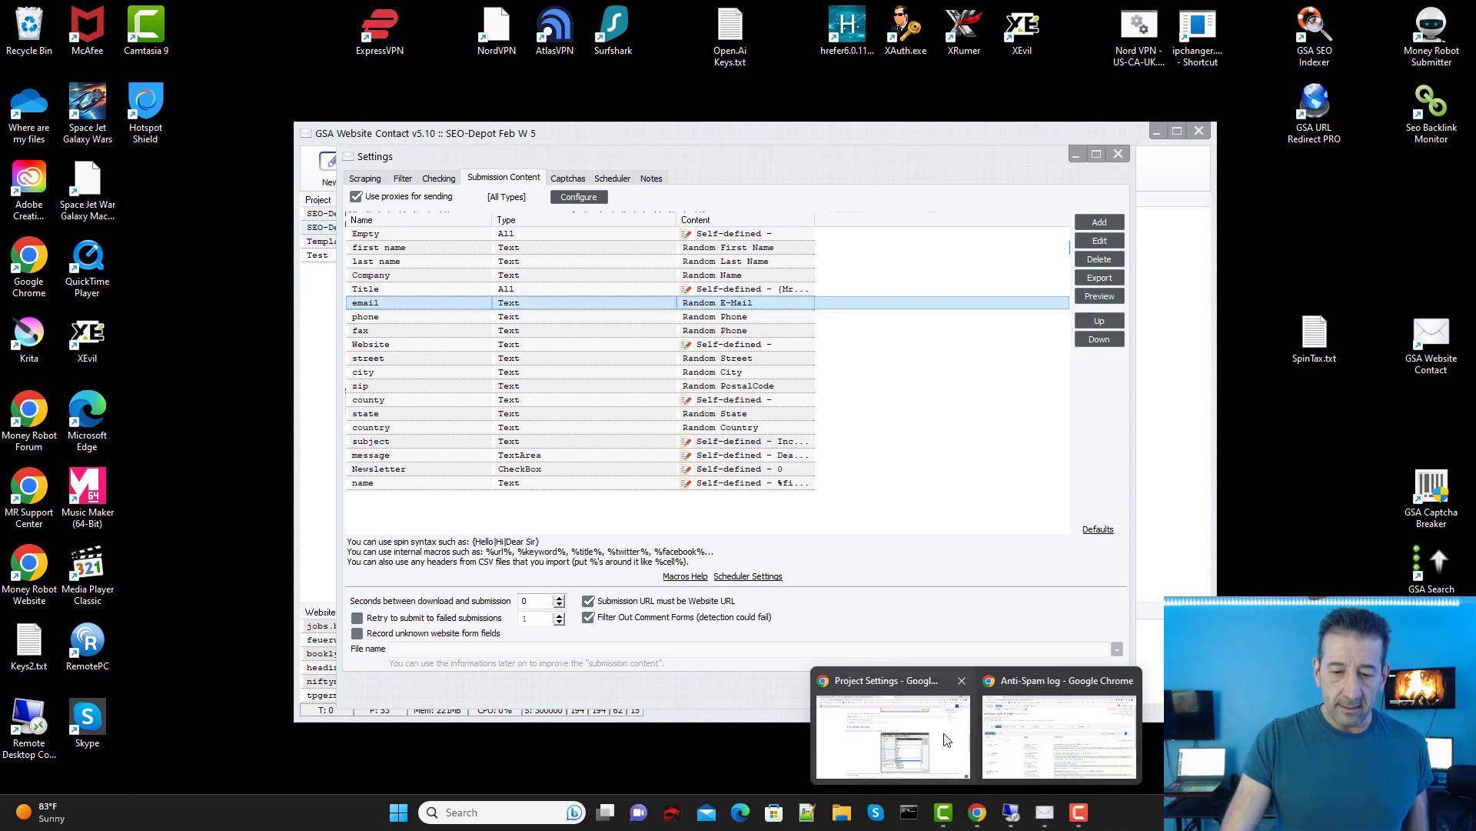
pyautogui.click(947, 739)
pyautogui.moveTo(978, 812)
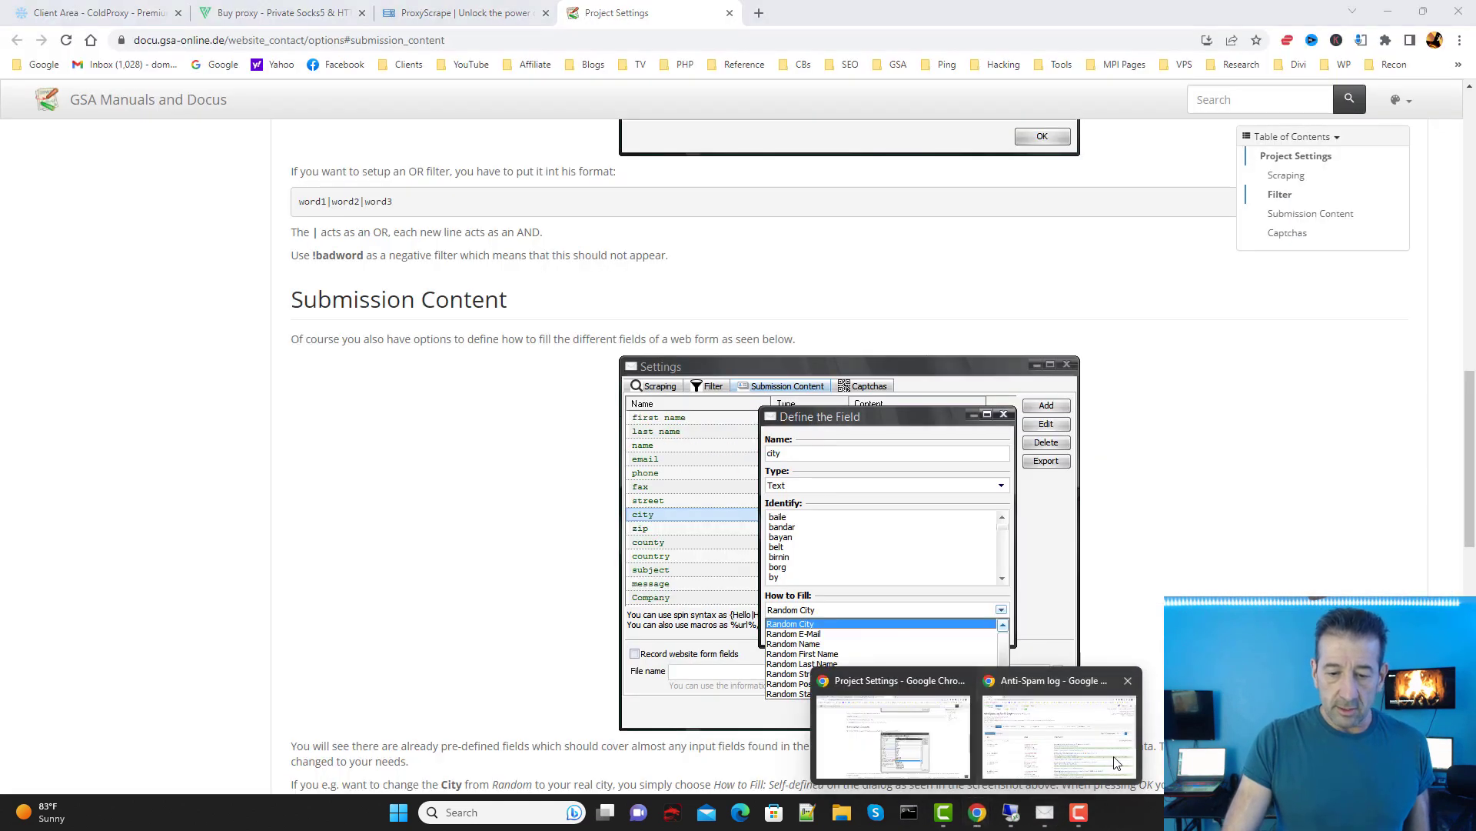
pyautogui.click(1117, 763)
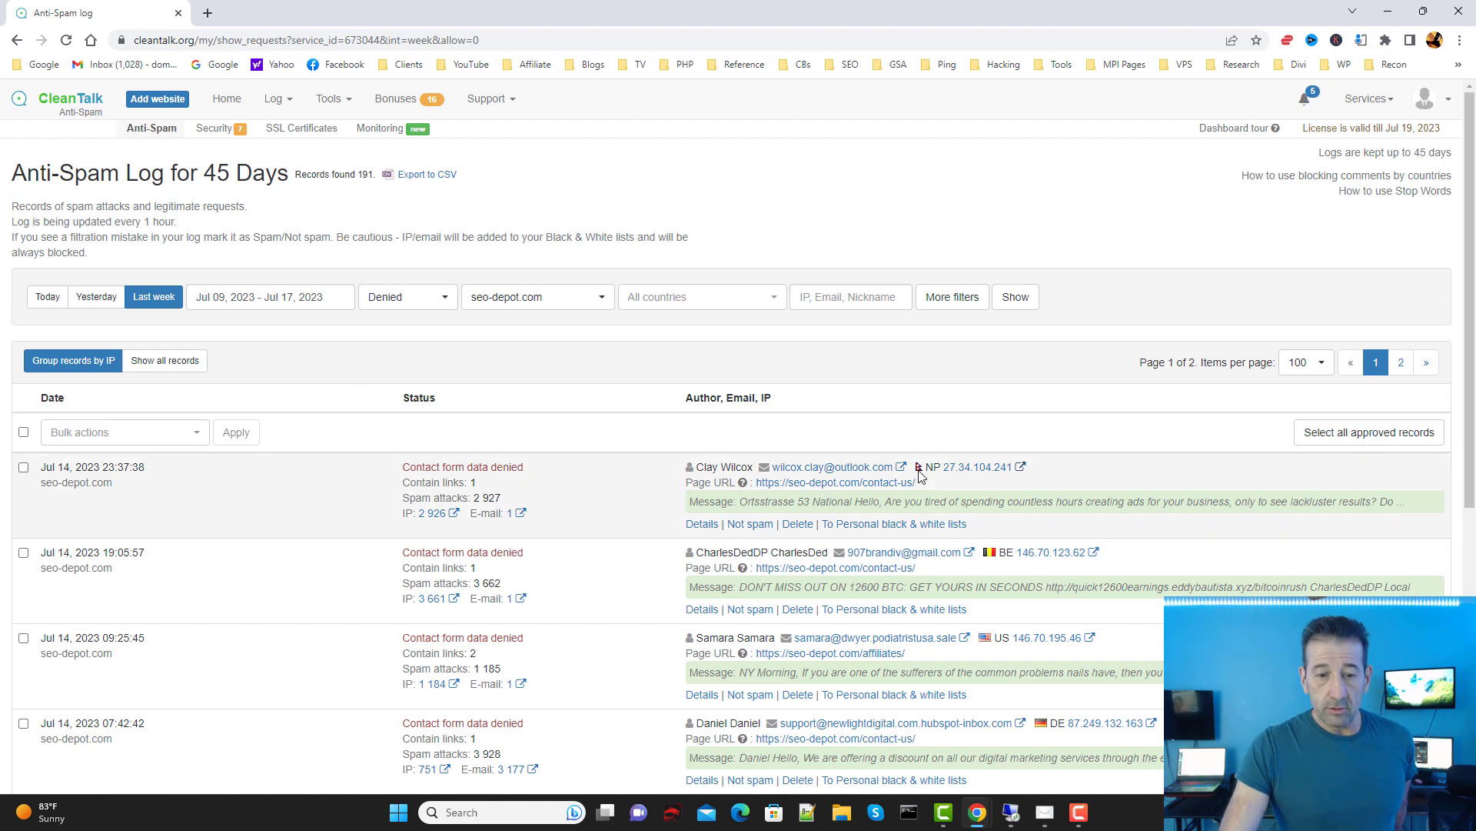
# Step: Open the 191 week-spam records for seo-depot.com from the CleanTalk dashboard
pyautogui.scroll(-3, 965, 435)
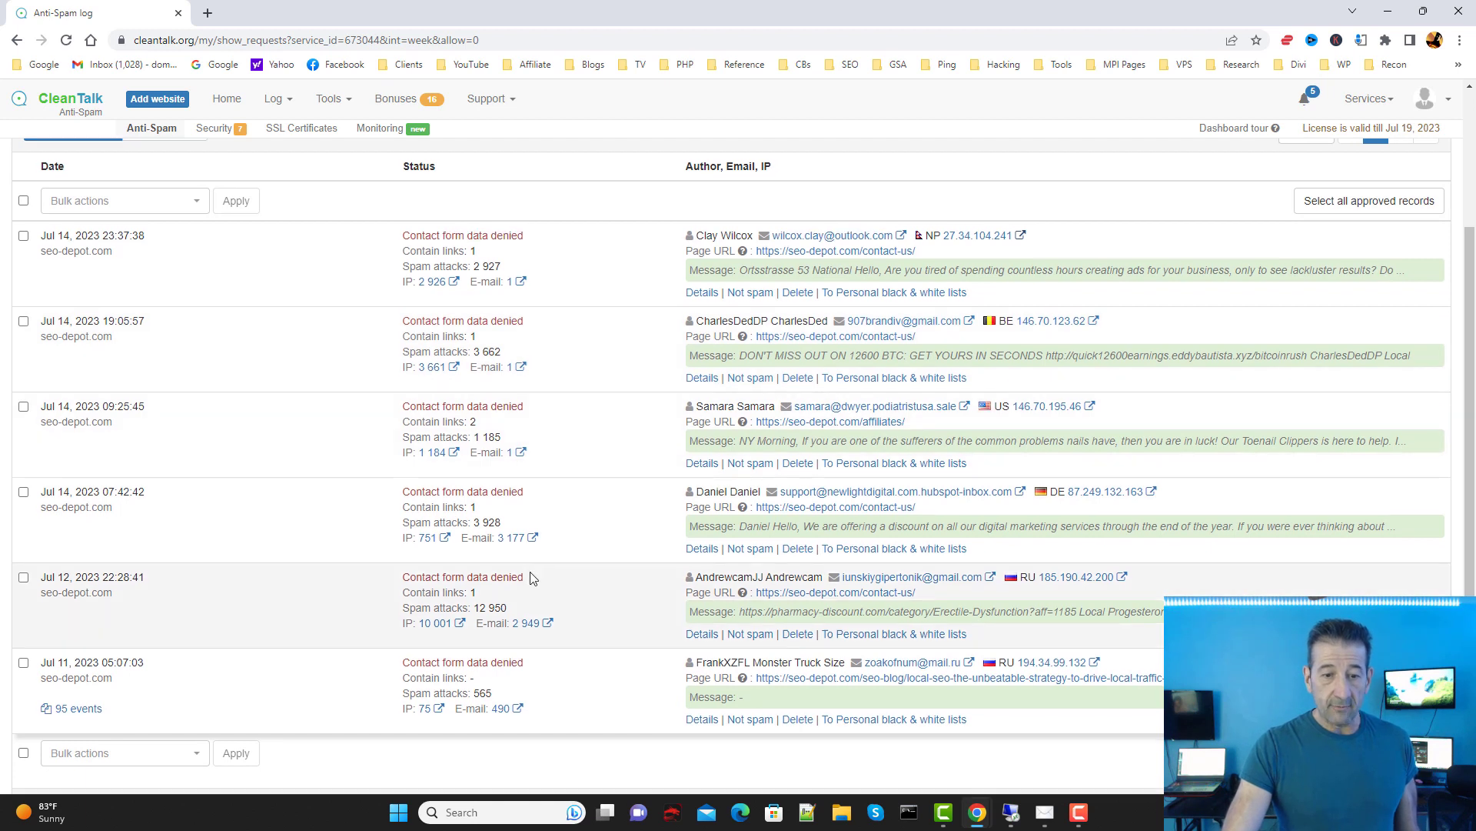
pyautogui.scroll(2, 607, 384)
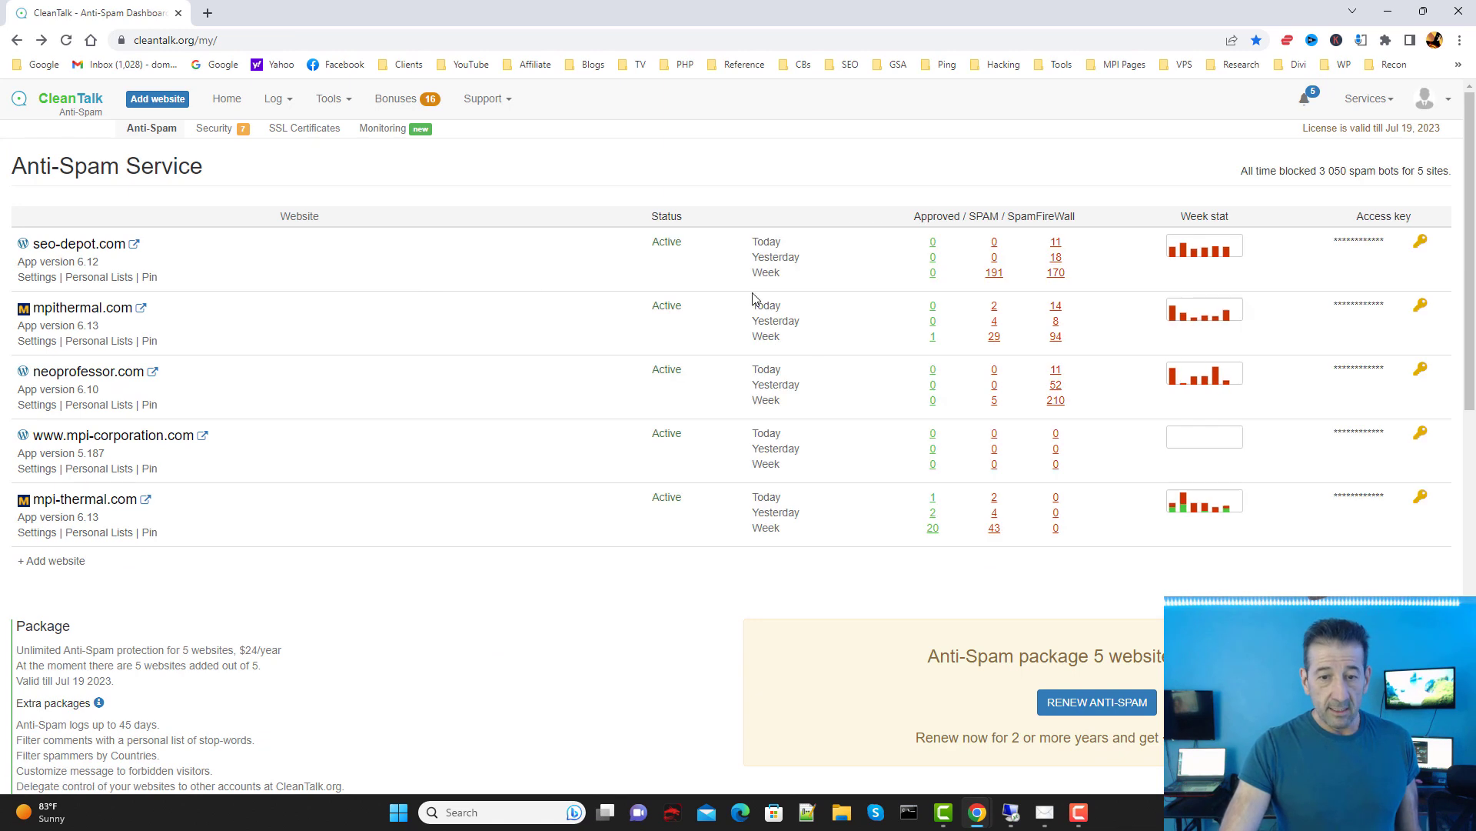
pyautogui.click(994, 273)
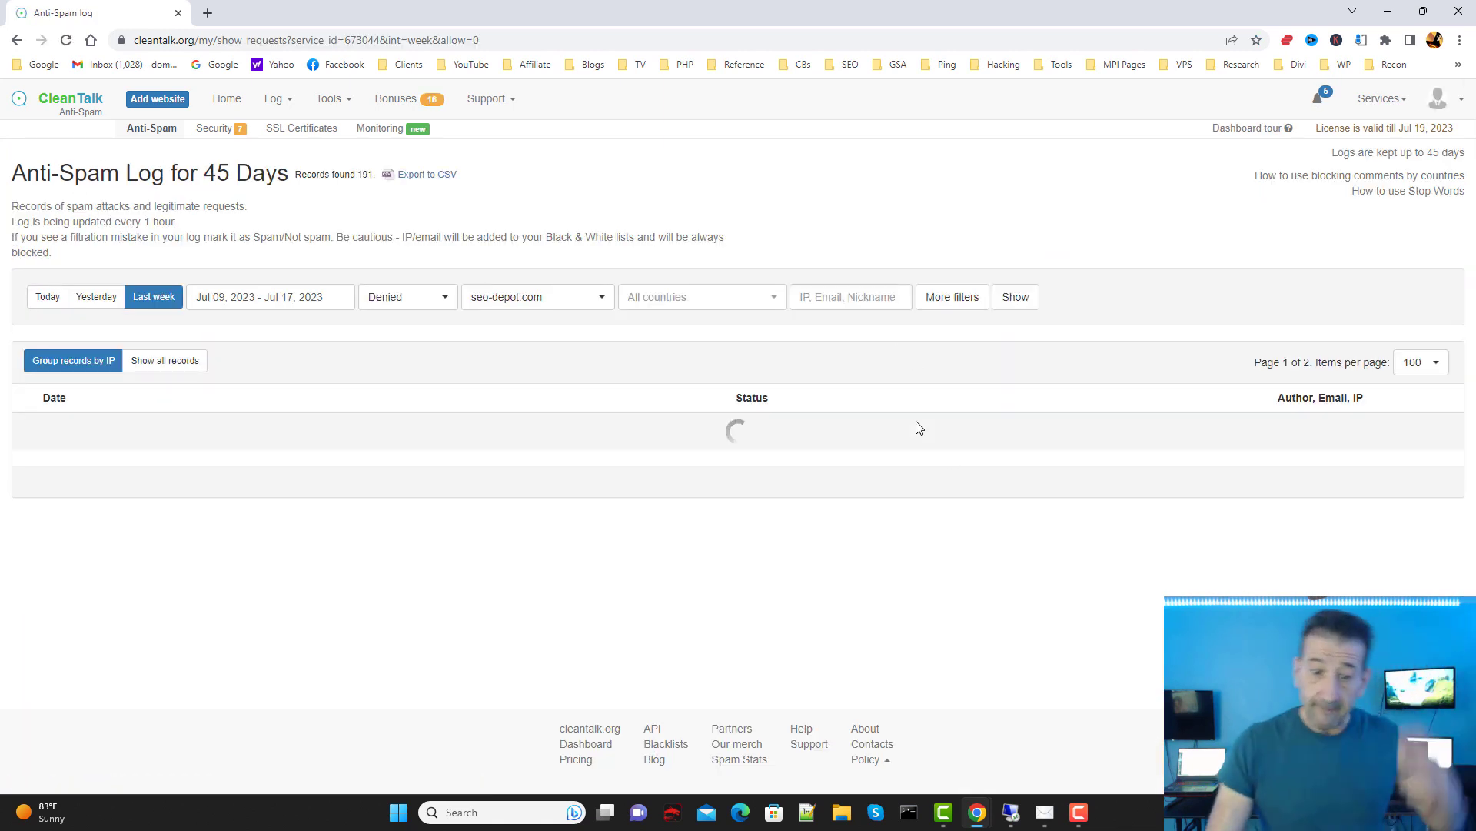
# Step: Review the denied contact-form submissions and open the first sender's e-mail blacklist report
pyautogui.scroll(-2, 1029, 378)
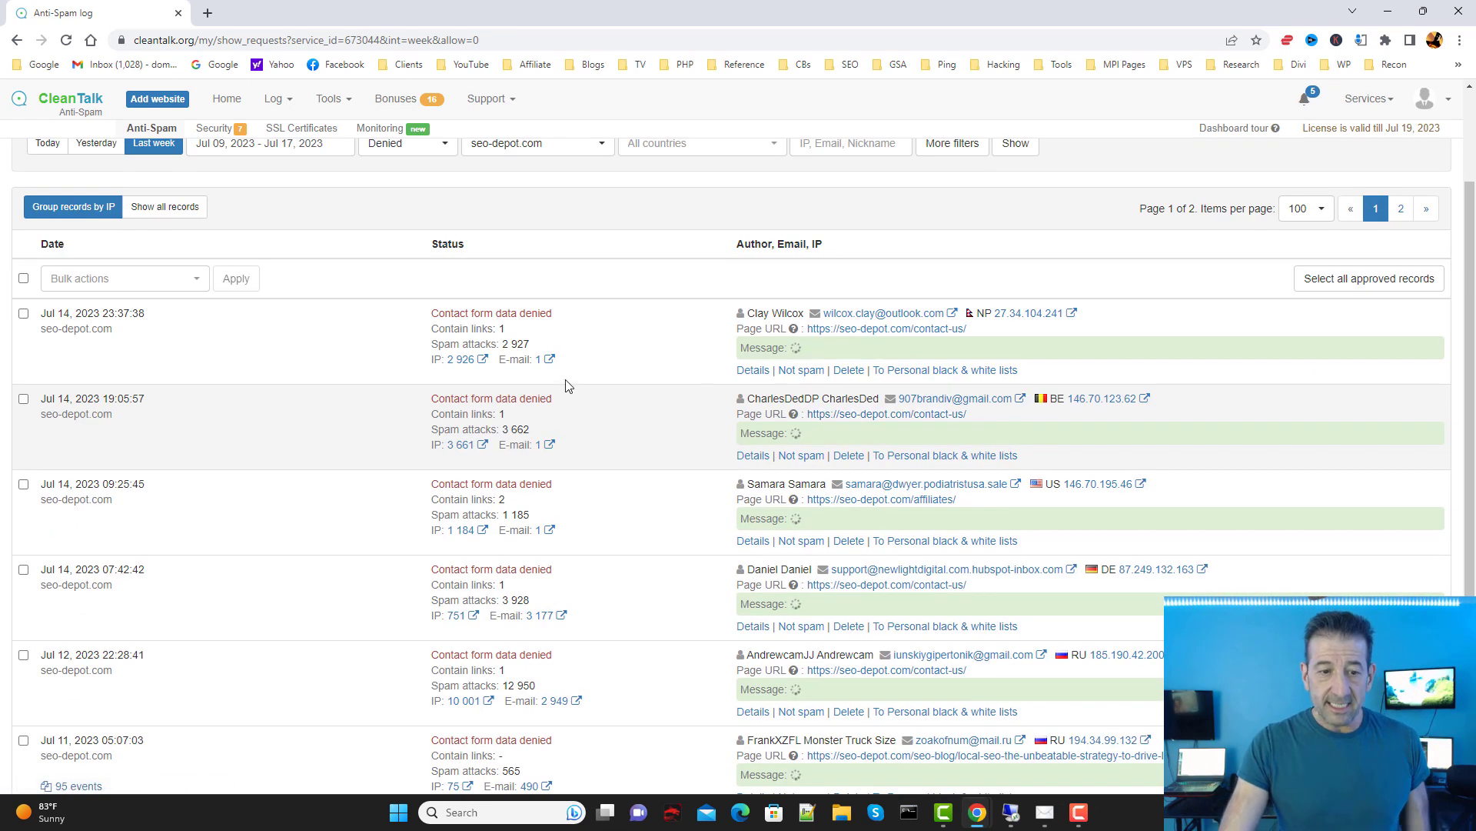
pyautogui.scroll(-1, 660, 371)
pyautogui.scroll(1, 664, 362)
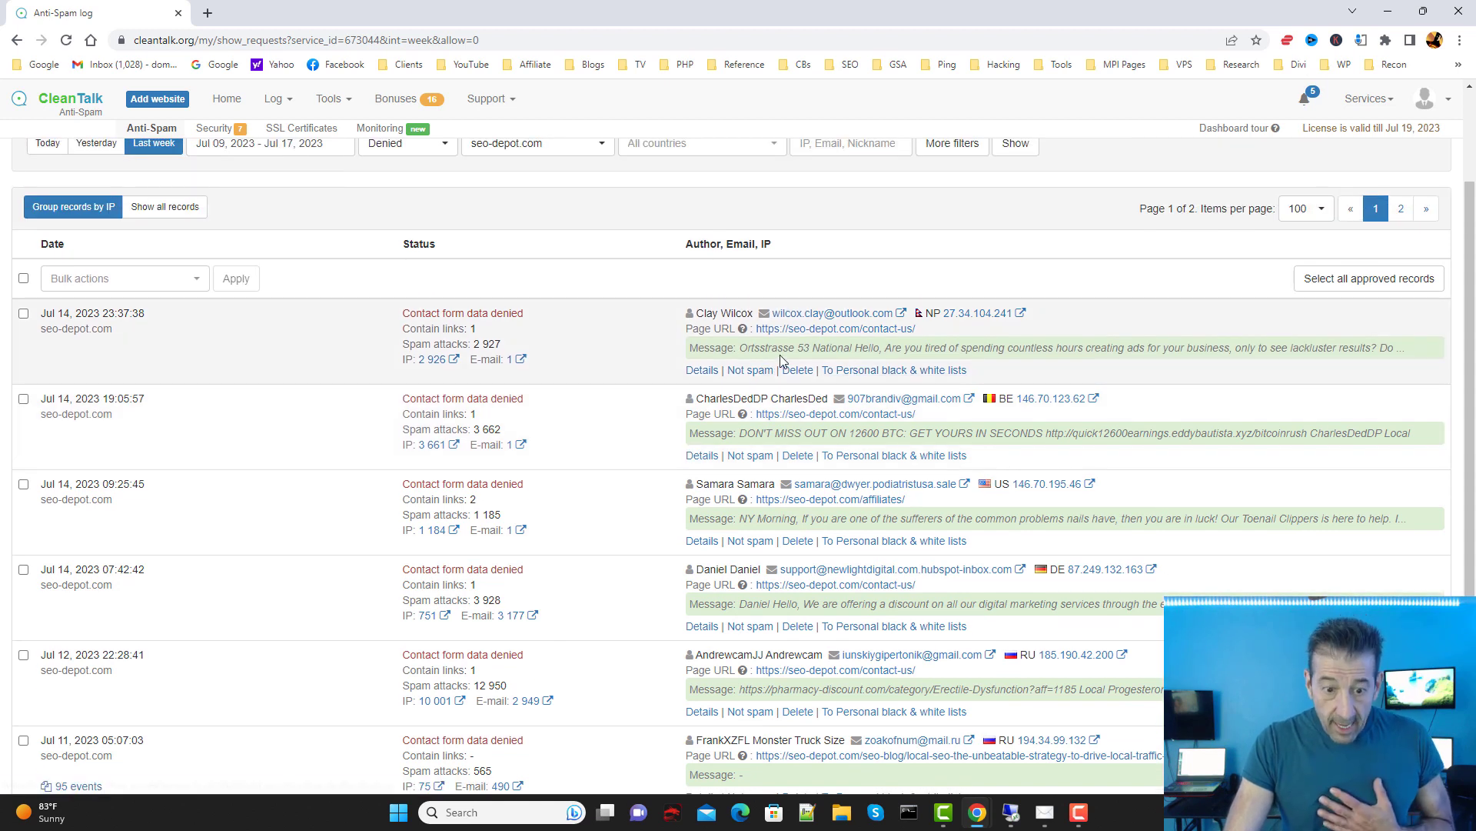
pyautogui.scroll(-1, 899, 381)
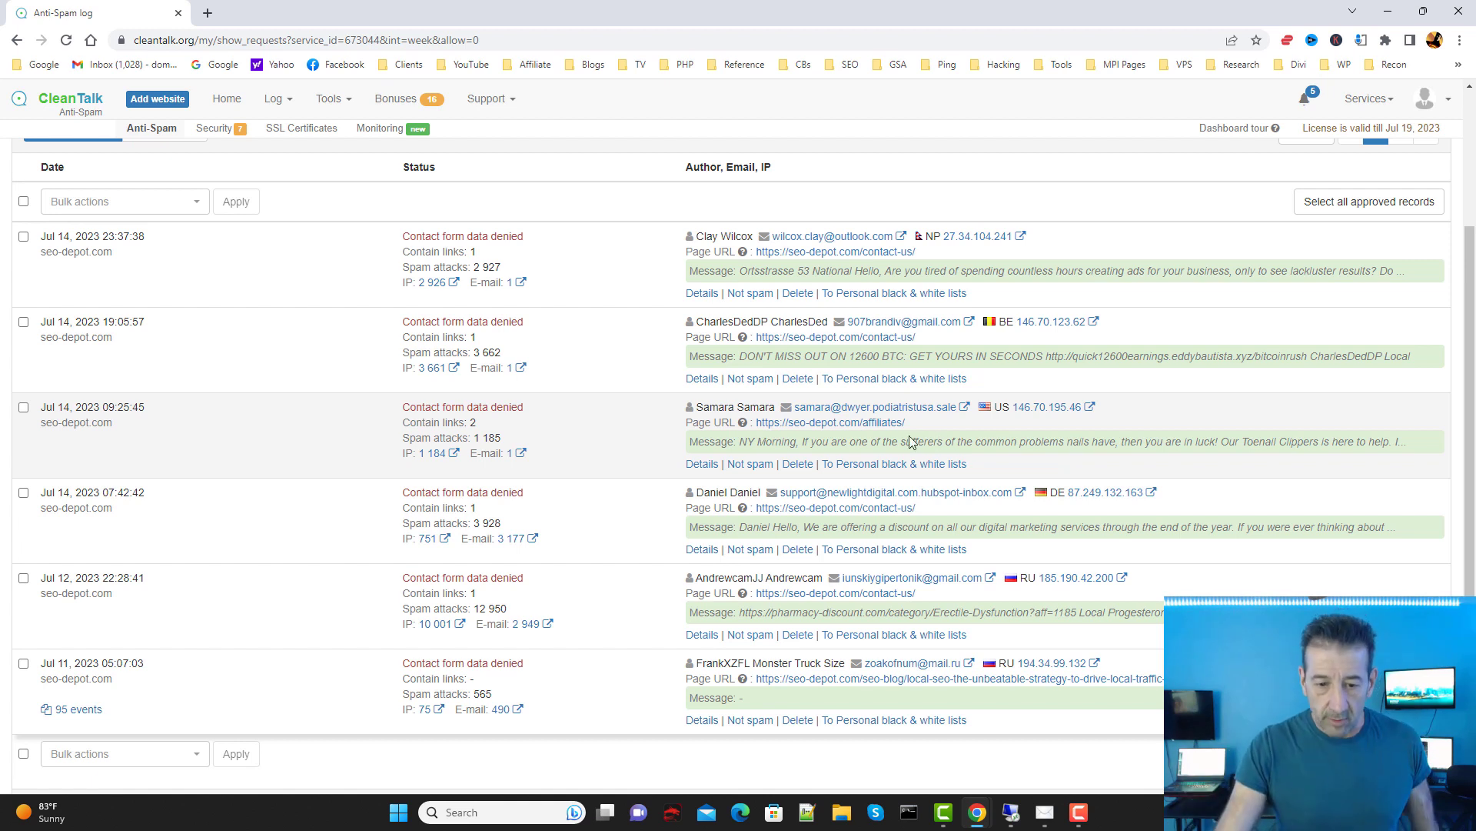
pyautogui.scroll(-2, 999, 505)
pyautogui.scroll(-1, 921, 433)
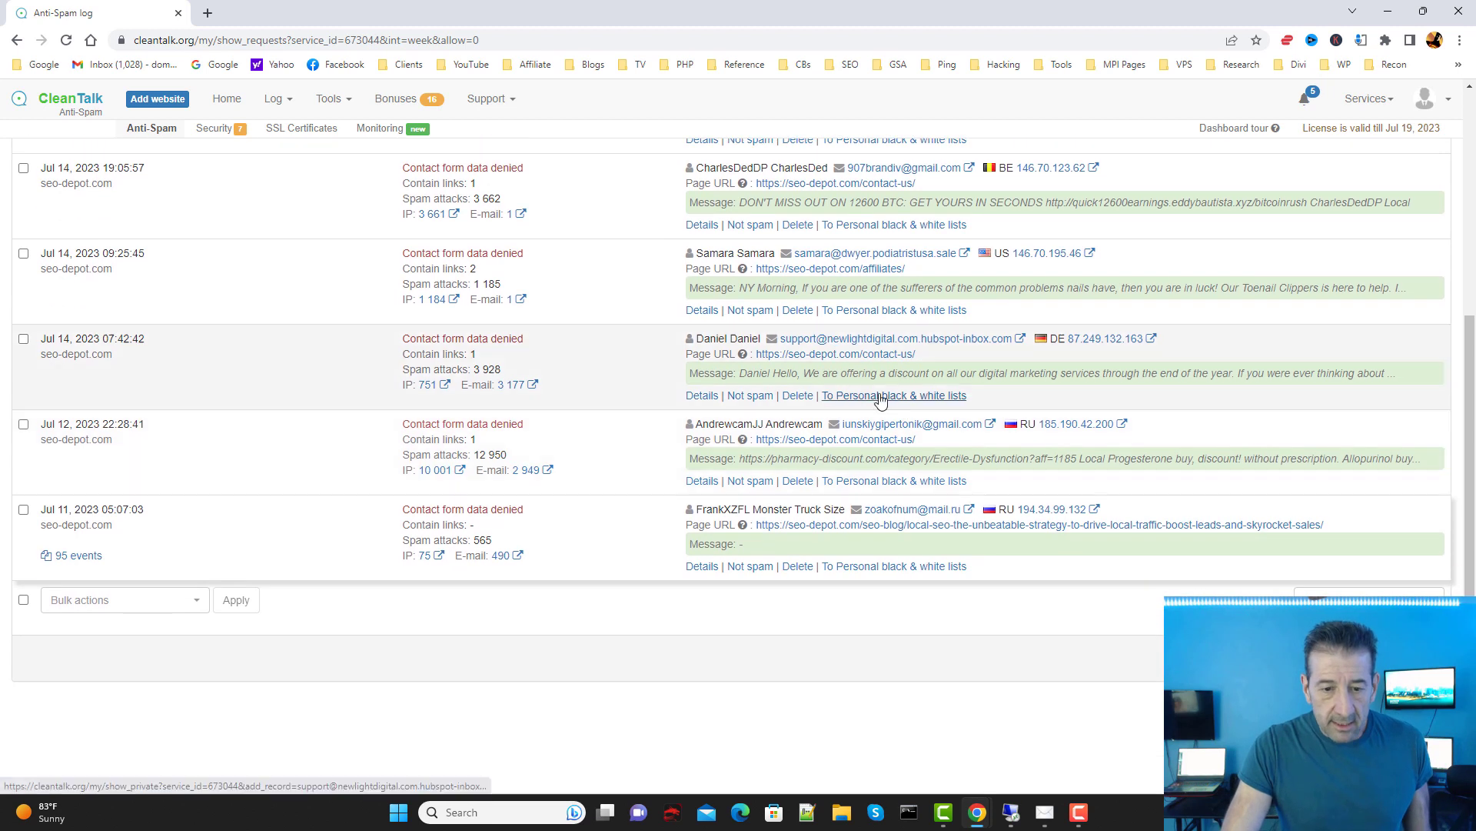
pyautogui.scroll(3, 940, 567)
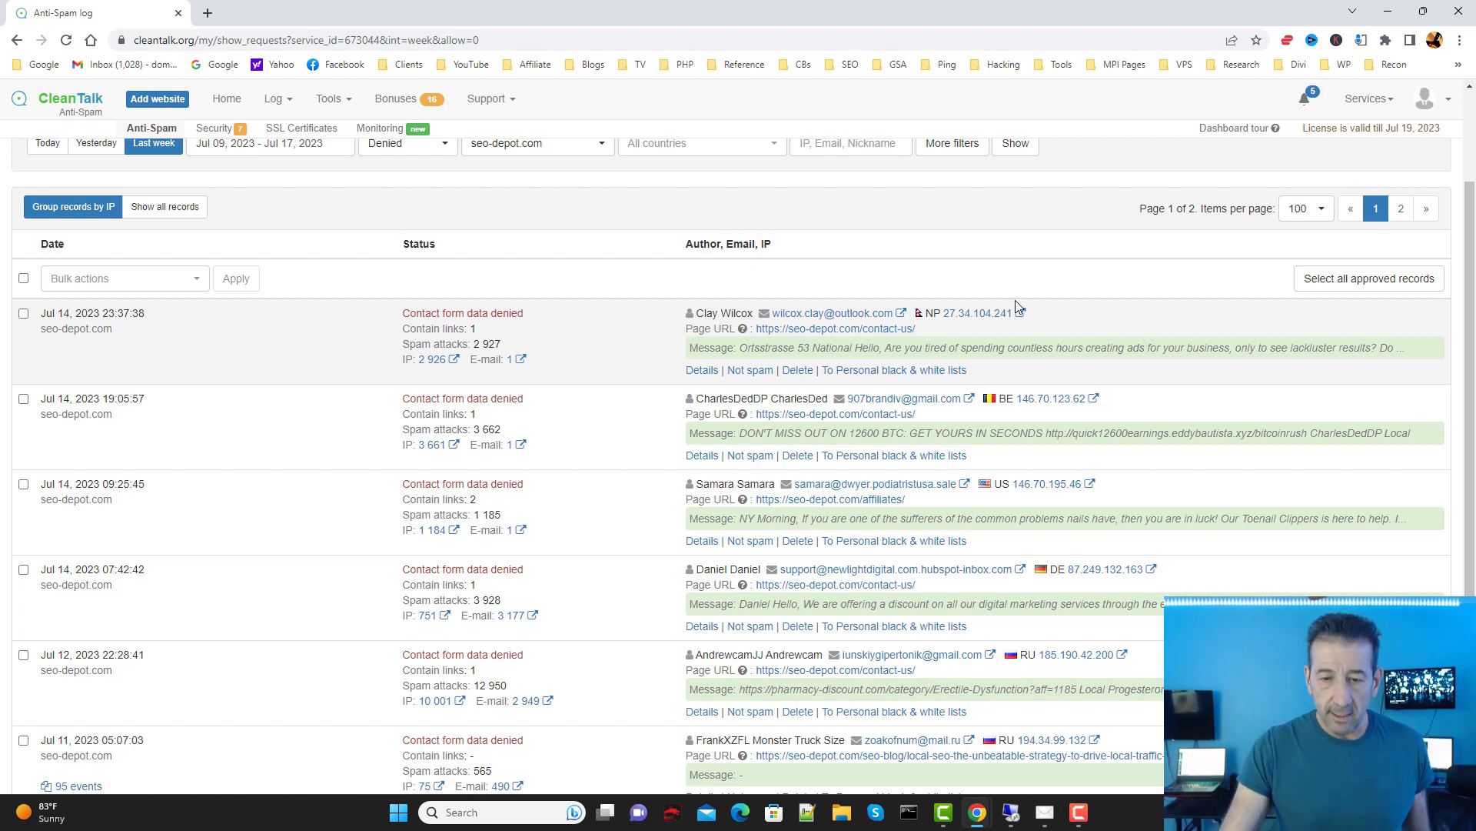
pyautogui.click(902, 313)
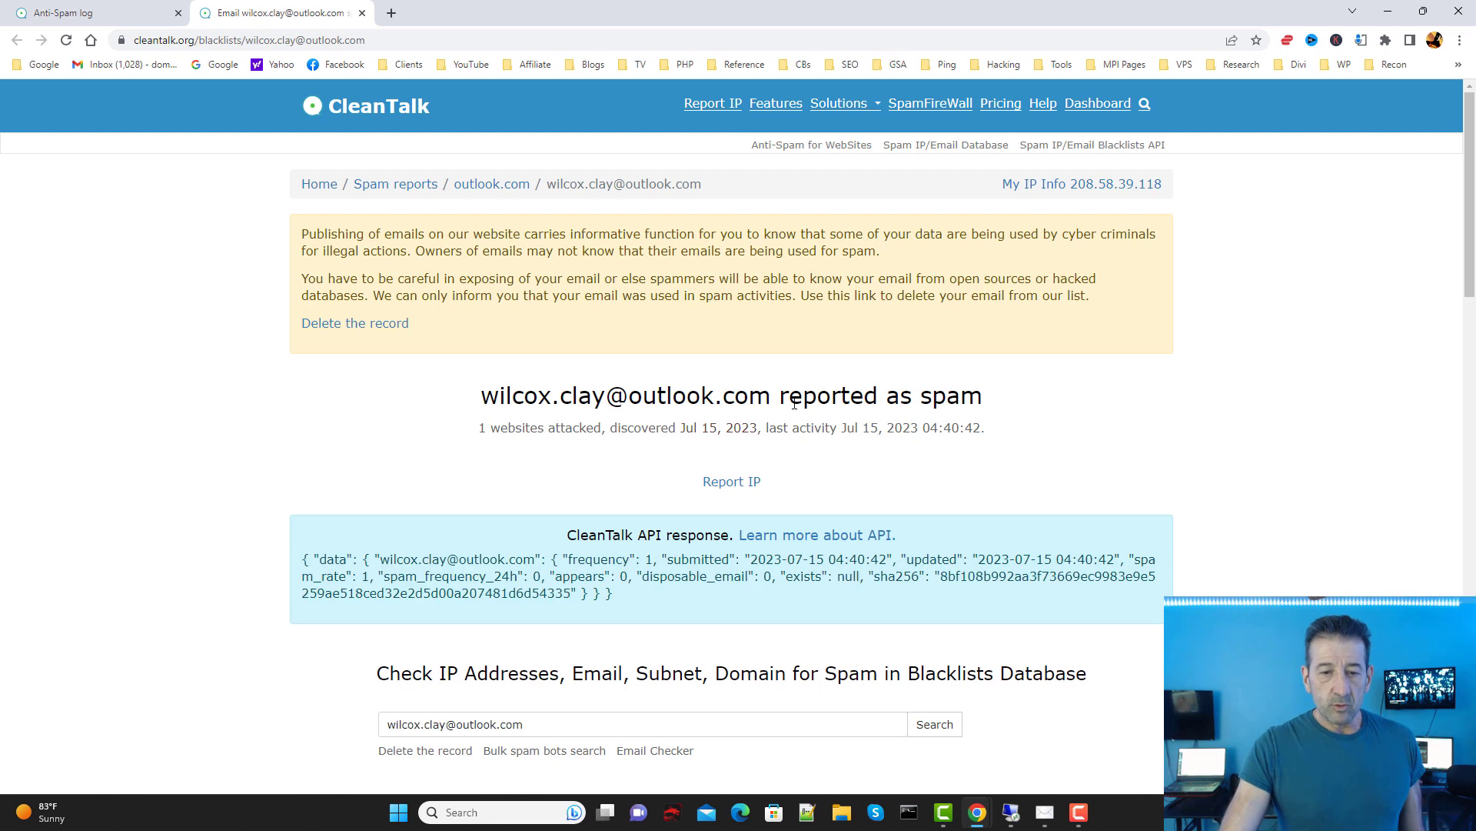
# Step: Review the first sender's e-mail spam report, then return to the spam log
pyautogui.scroll(-7, 1027, 415)
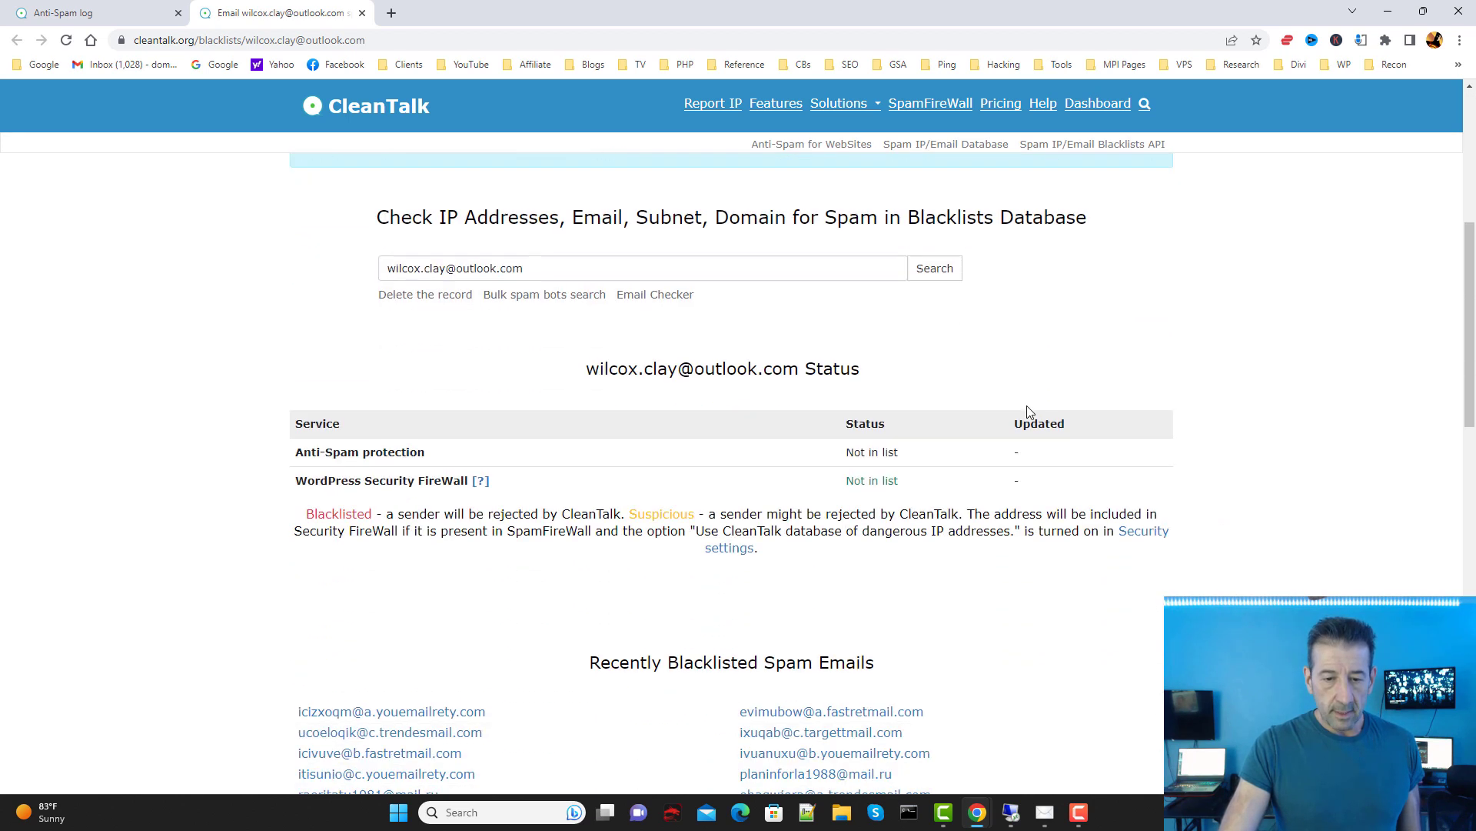
pyautogui.scroll(-2, 1026, 419)
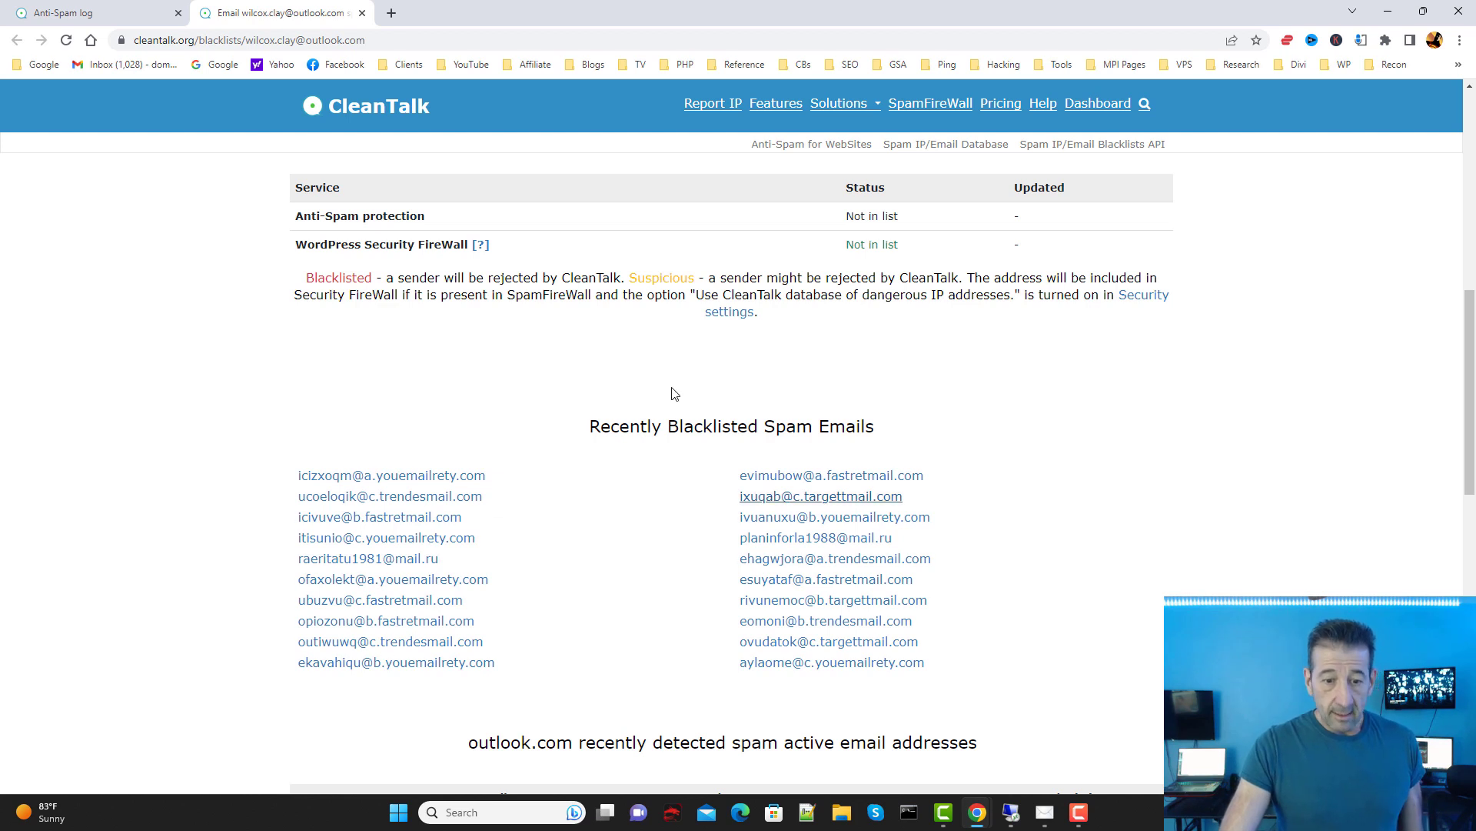
pyautogui.click(116, 7)
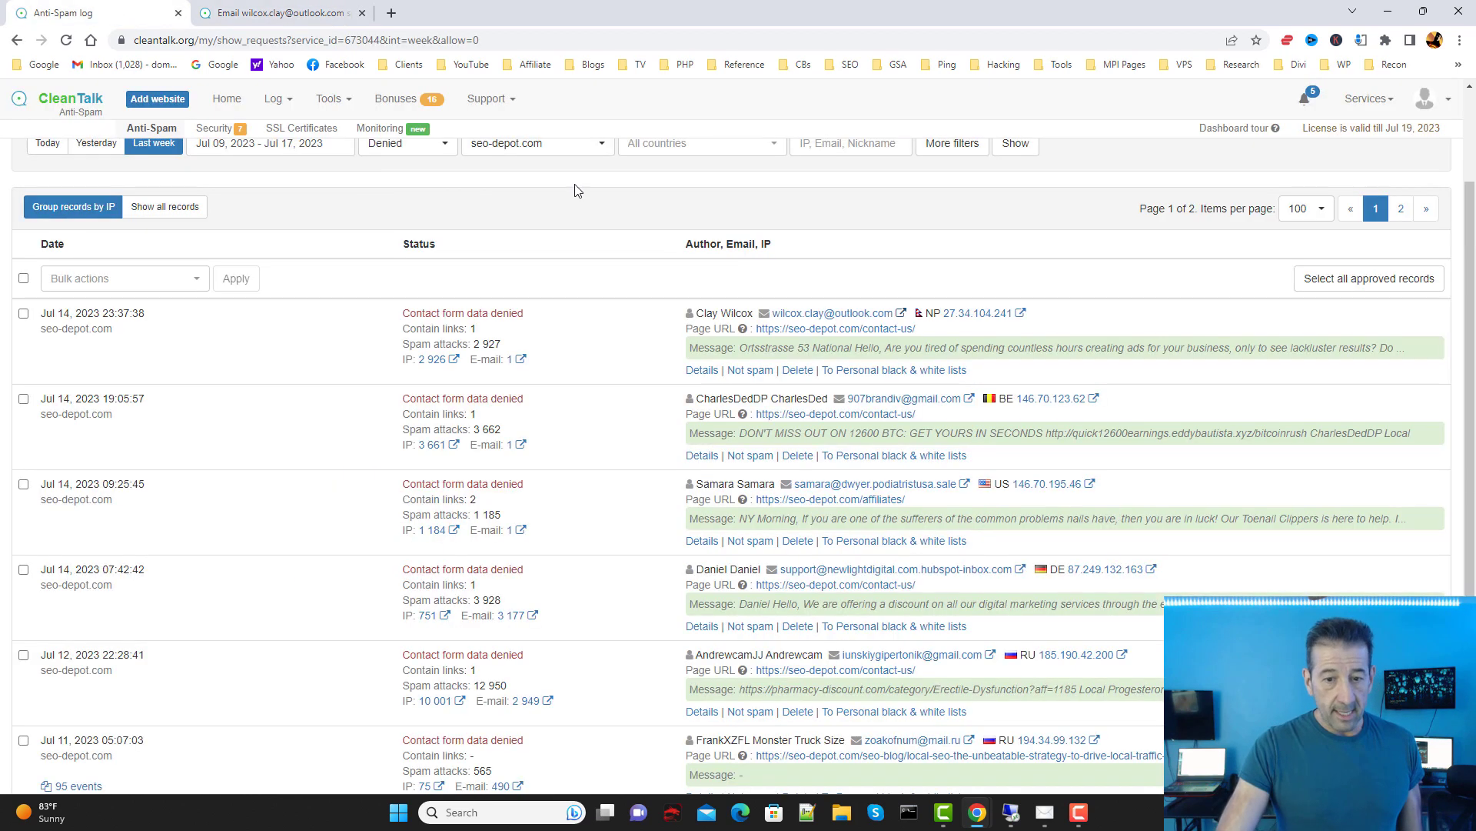
# Step: Open and scroll the abuse log for IP 27.34.104.241, reaching the MxToolbox blacklist check
pyautogui.click(1021, 315)
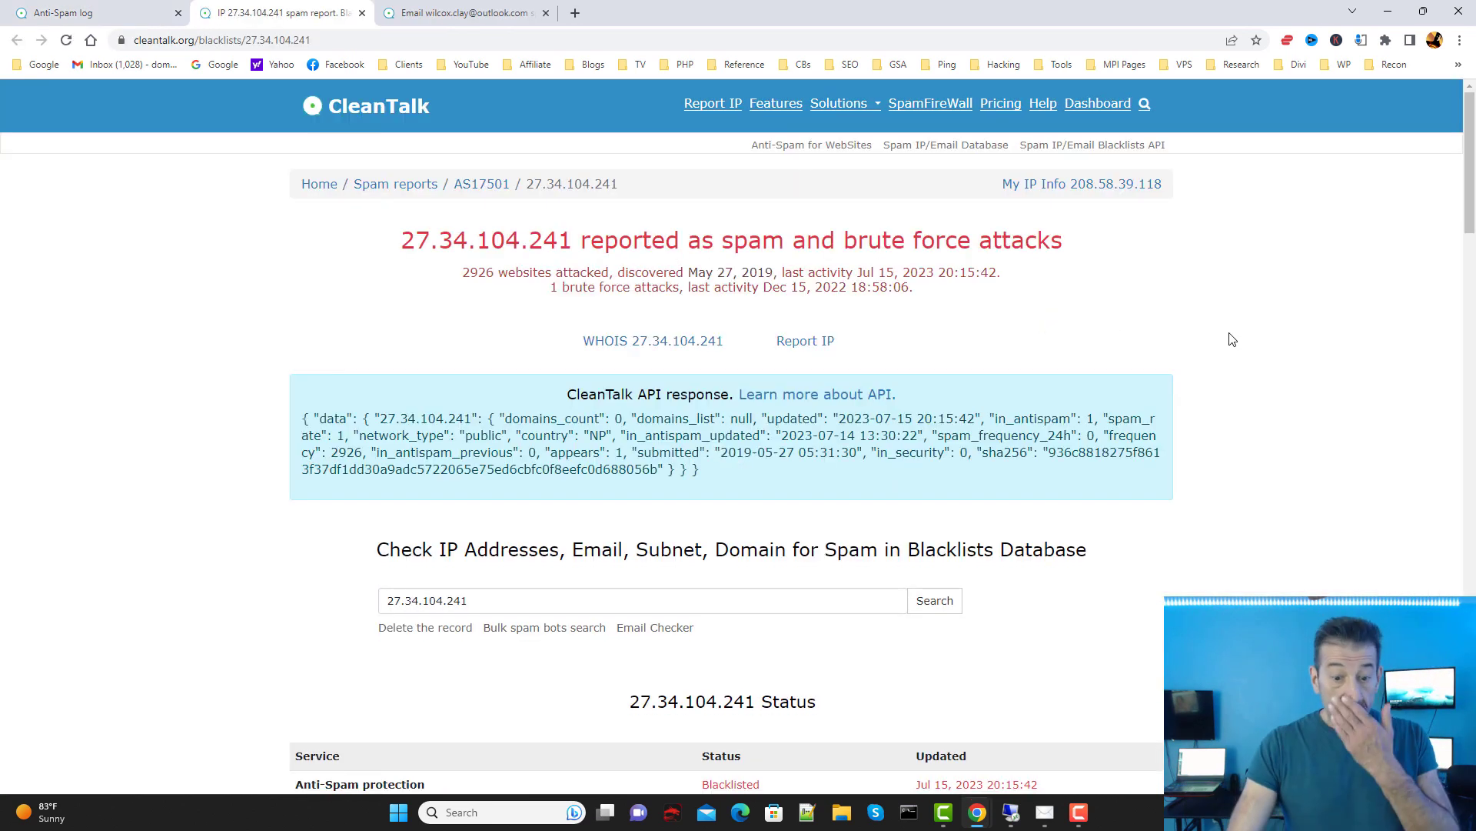
pyautogui.scroll(-5, 1254, 319)
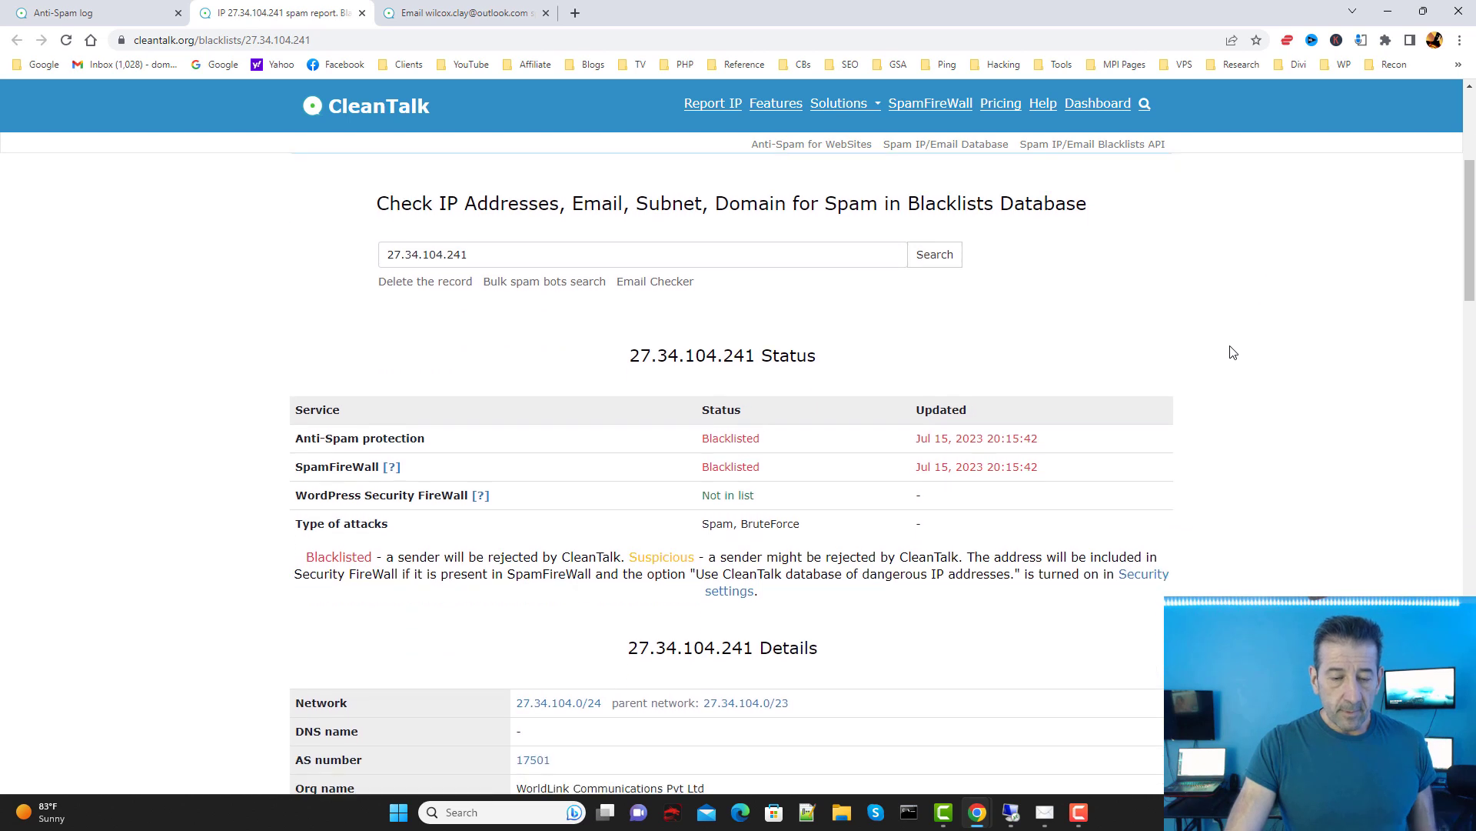
pyautogui.scroll(-9, 1204, 385)
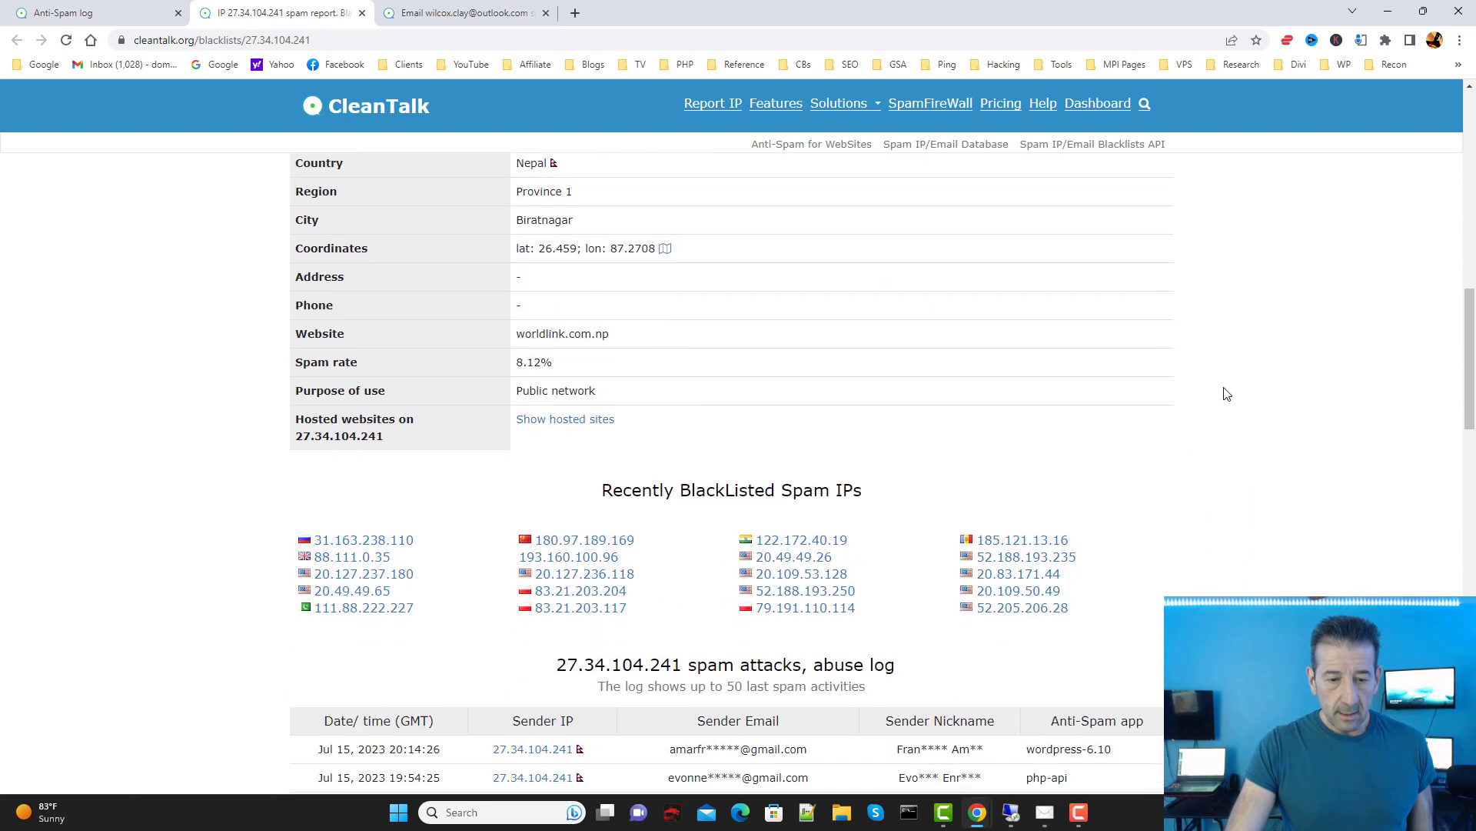
pyautogui.scroll(-3, 1230, 399)
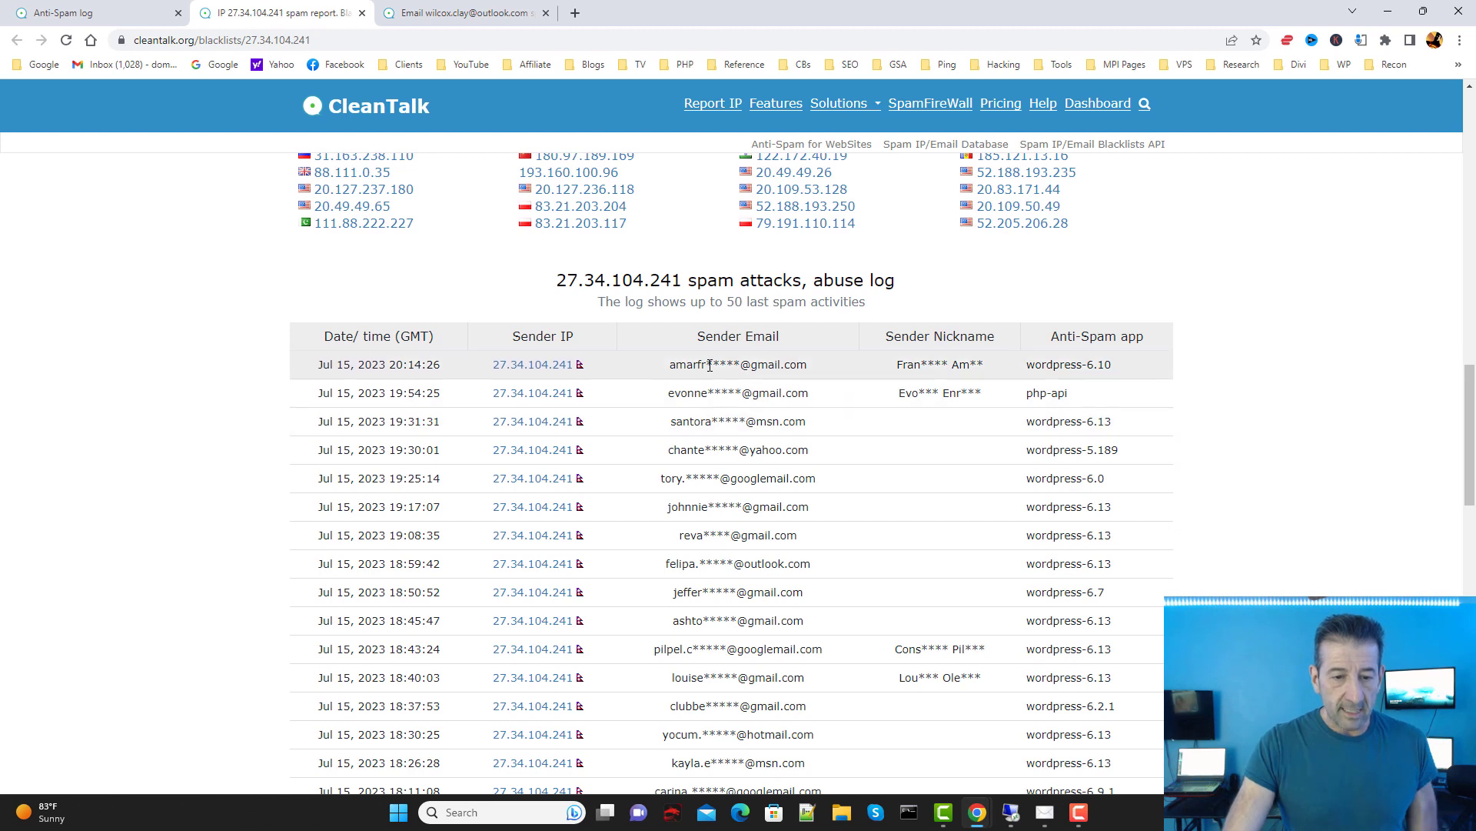
pyautogui.scroll(-1, 739, 350)
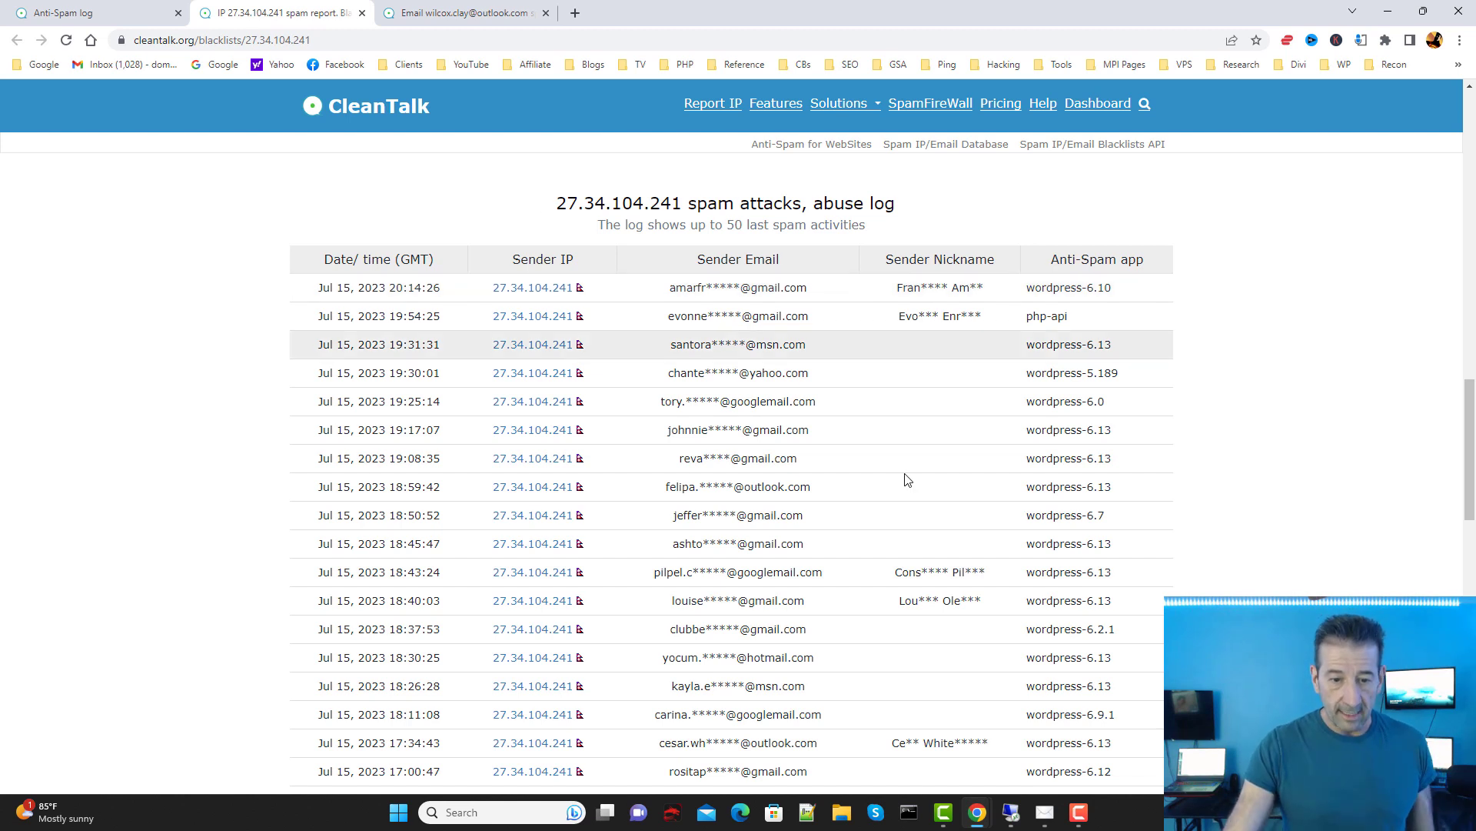
pyautogui.scroll(-2, 1115, 415)
pyautogui.scroll(-1, 1208, 422)
pyautogui.scroll(-1, 1196, 434)
pyautogui.scroll(1, 1196, 434)
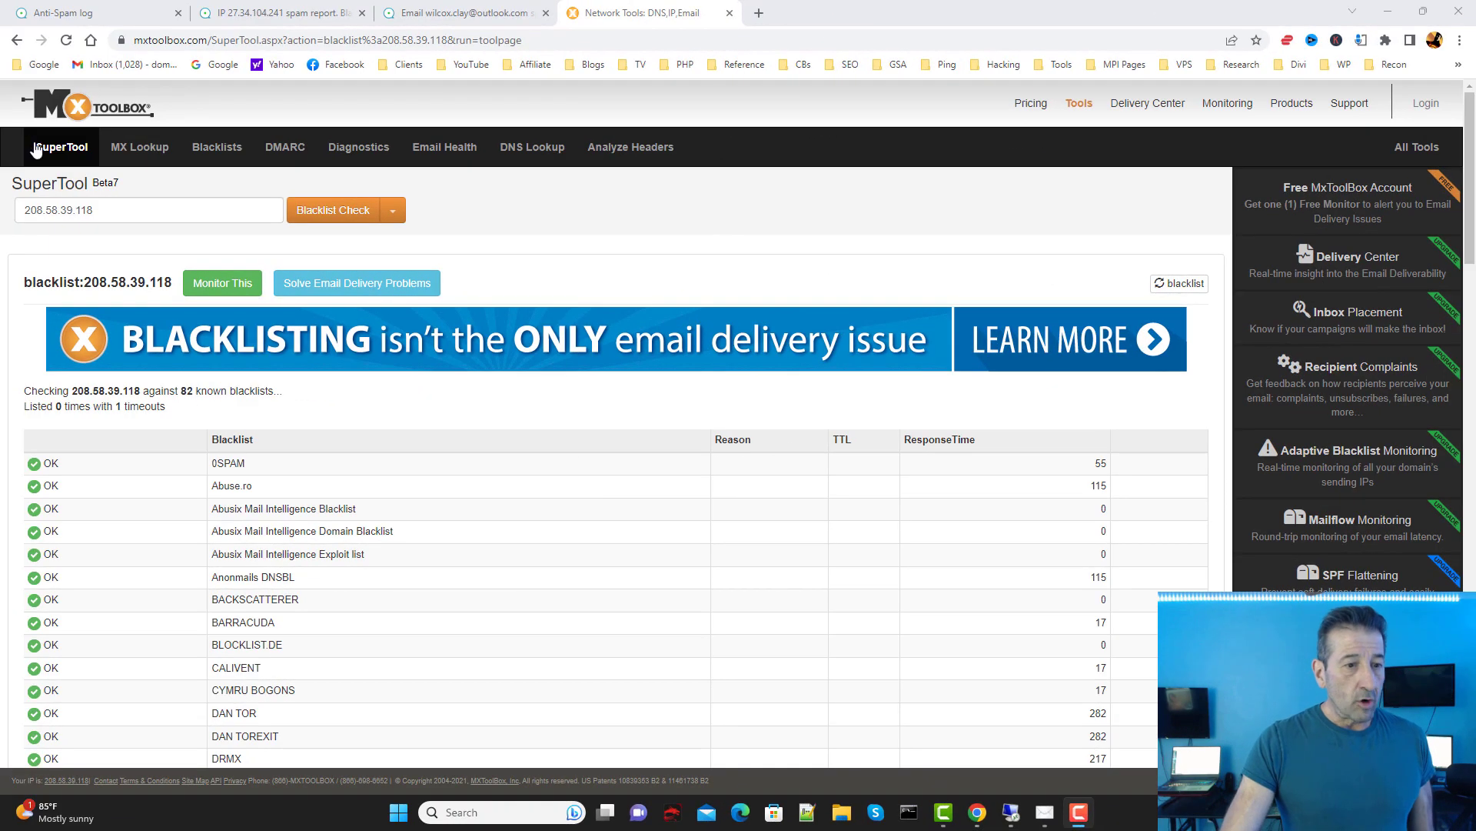
# Step: Confirm MxToolbox lists the IP on 0 of 82 blacklists, then close that tab
pyautogui.moveTo(209, 40); pyautogui.dragTo(131, 35)
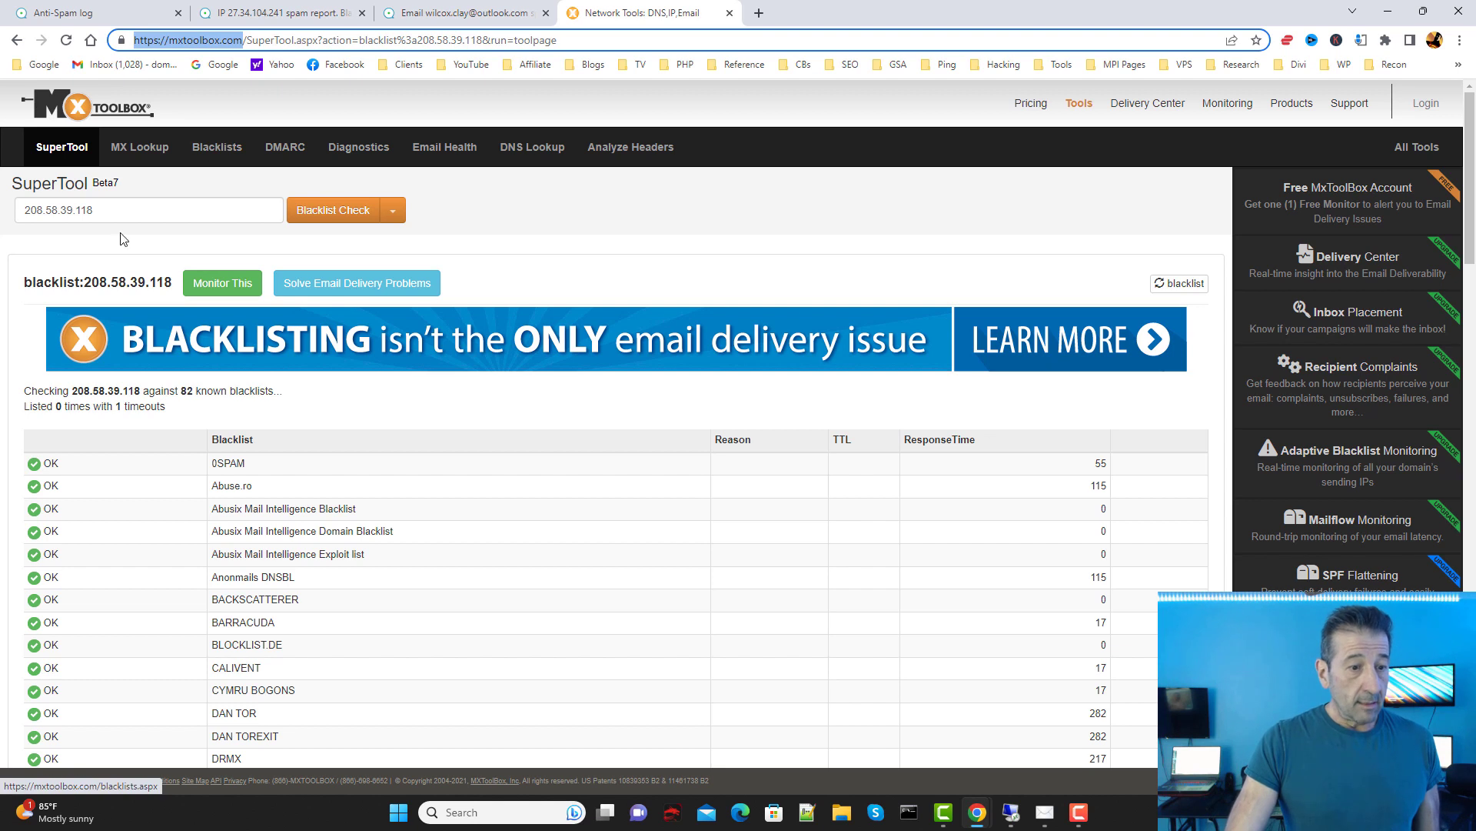
pyautogui.scroll(-15, 356, 290)
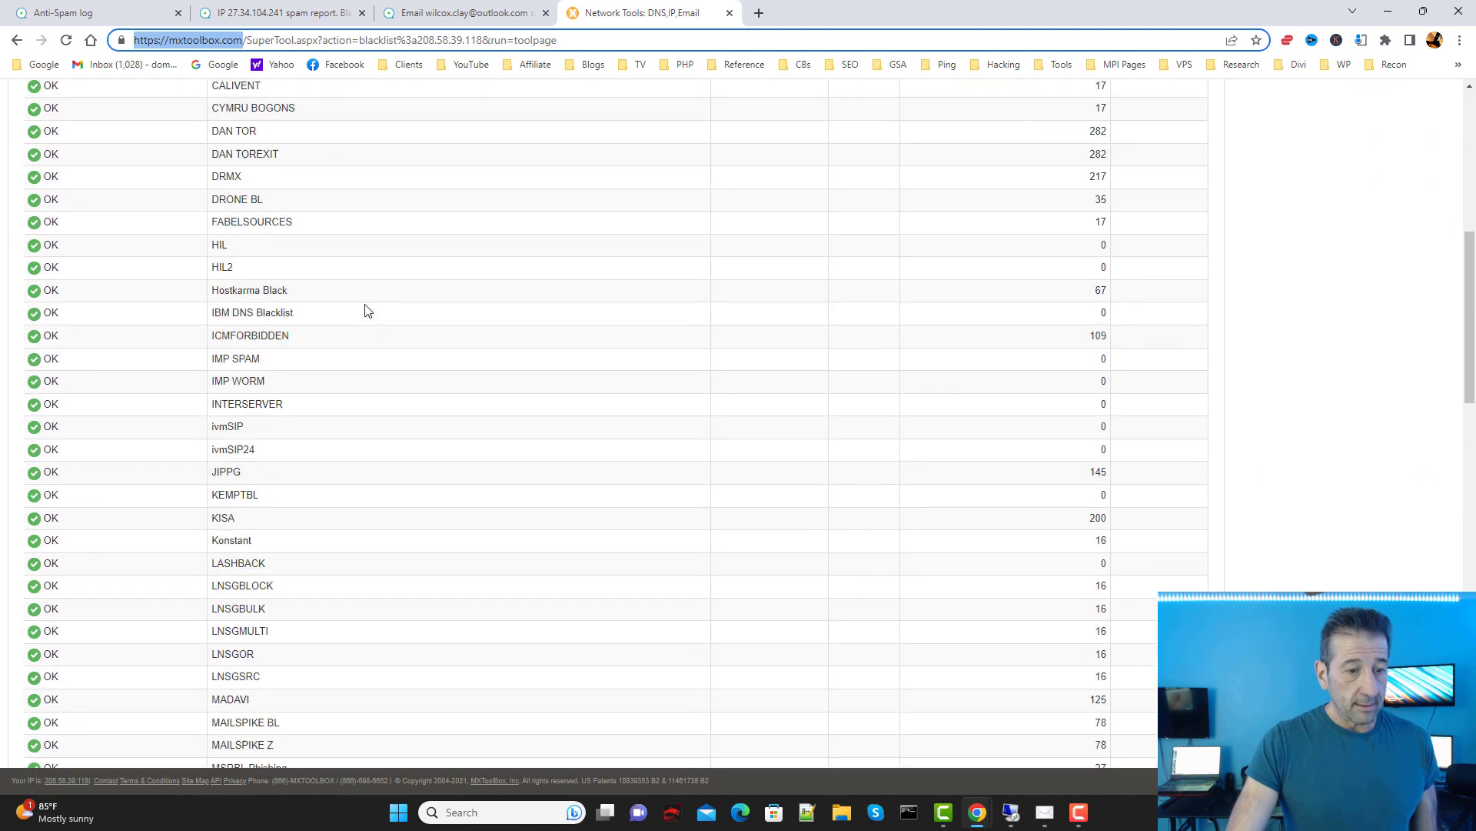
pyautogui.scroll(-10, 356, 331)
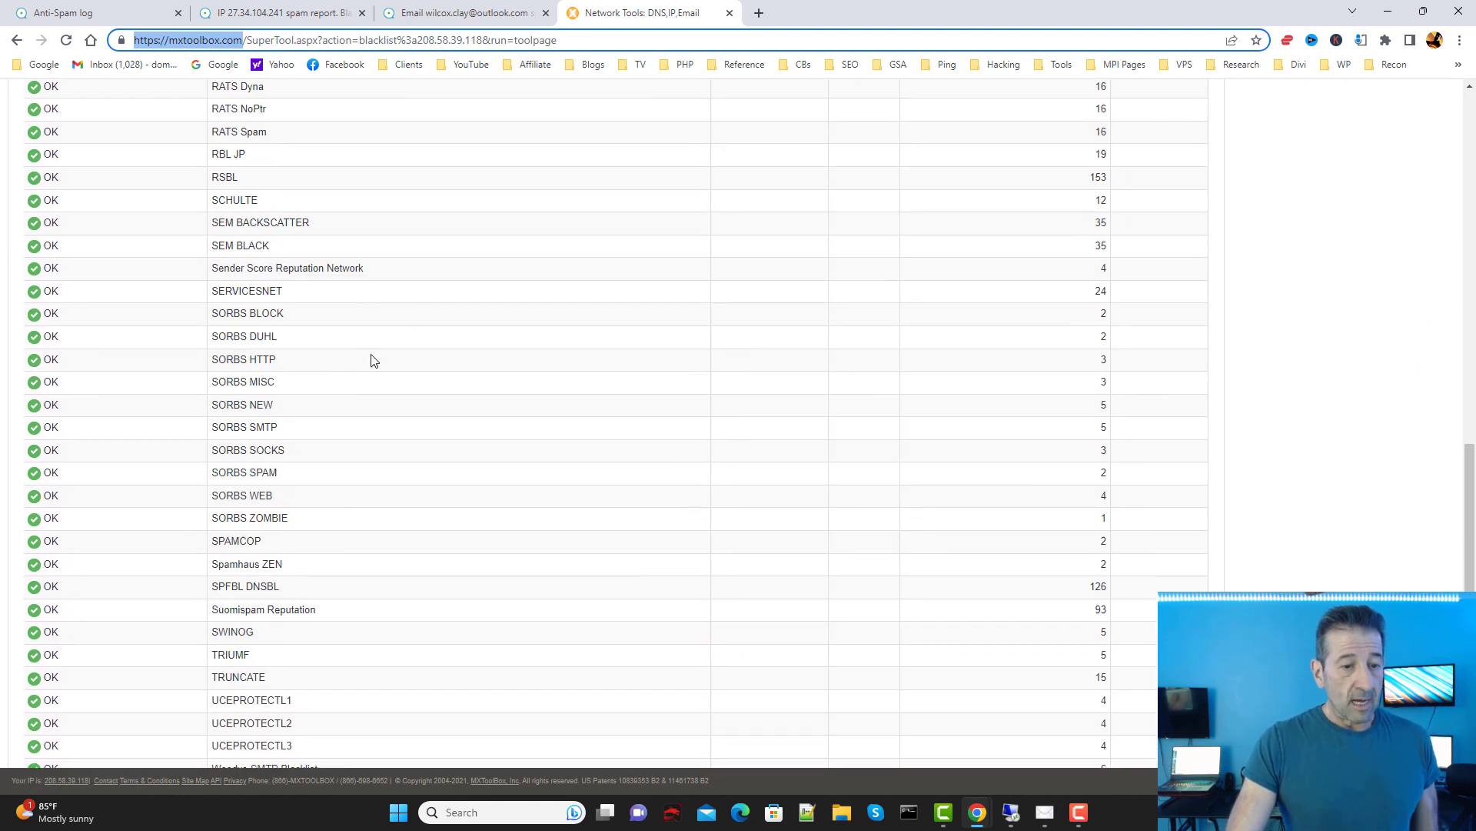
pyautogui.scroll(20, 395, 392)
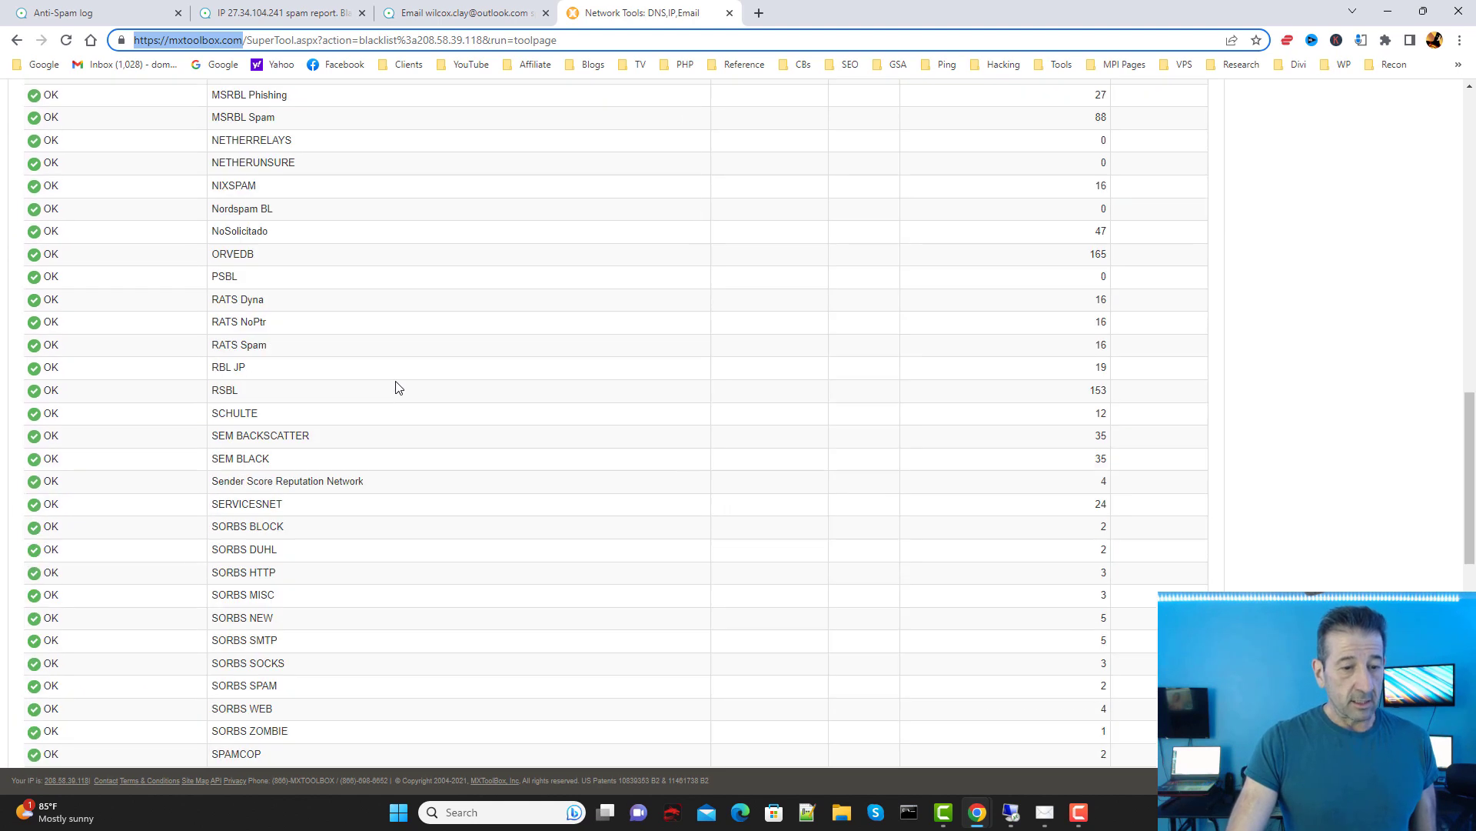
pyautogui.scroll(4, 369, 315)
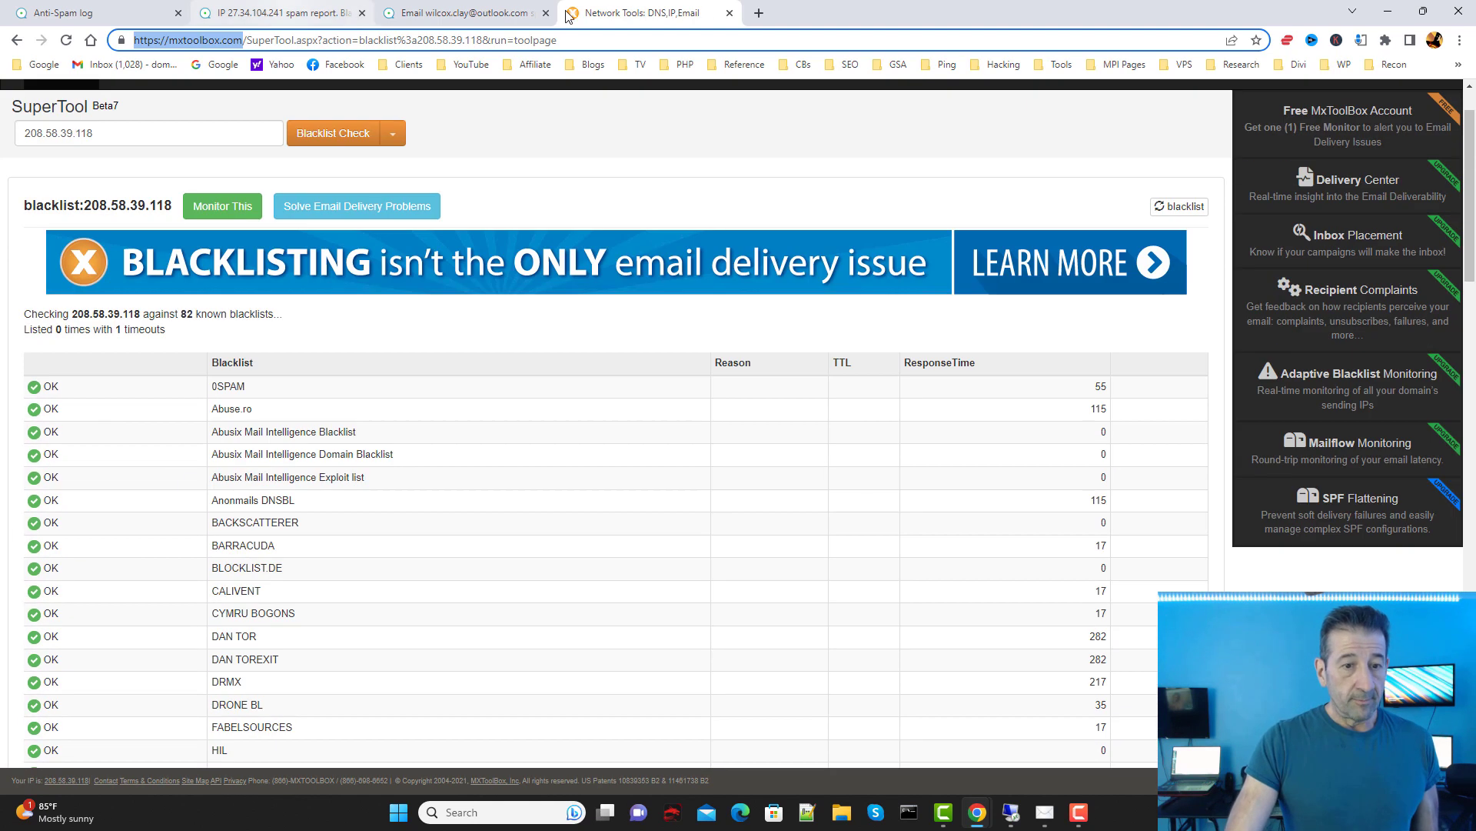
pyautogui.click(729, 12)
pyautogui.scroll(9, 1239, 370)
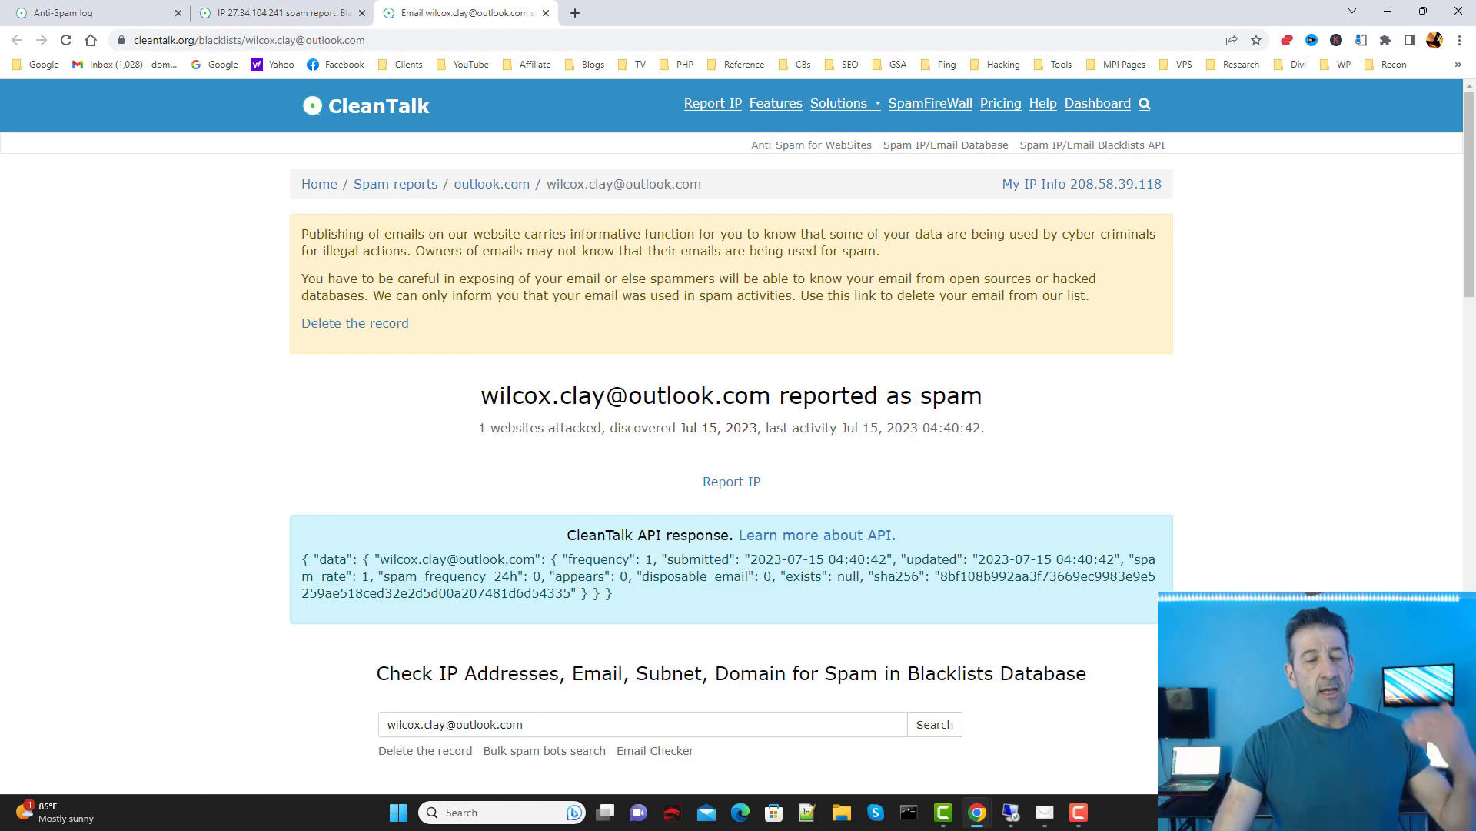
# Step: Finish reviewing the abuse log for IP 27.34.104.241
pyautogui.scroll(-9, 945, 635)
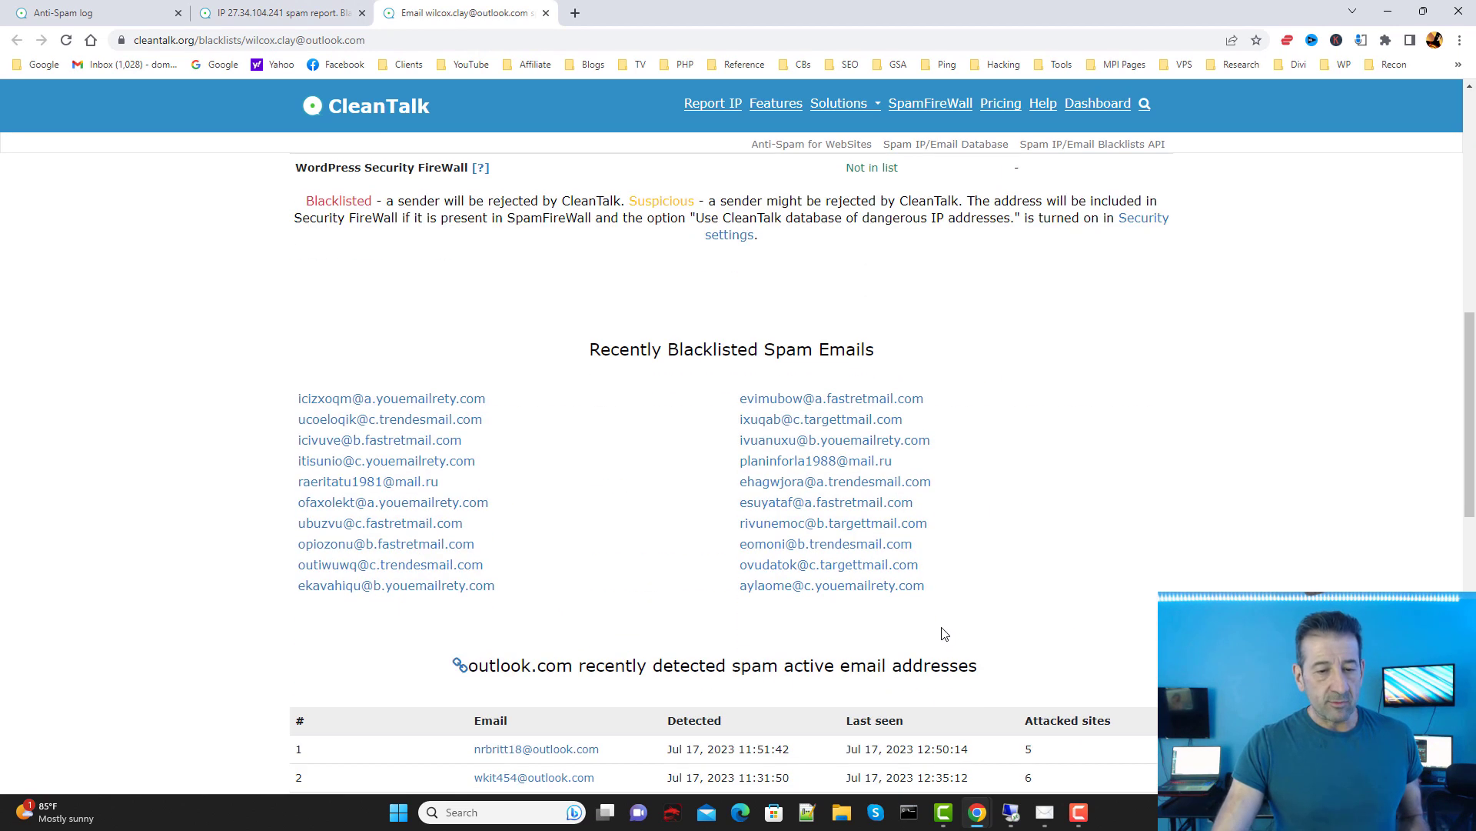
pyautogui.click(223, 11)
pyautogui.scroll(-1, 861, 361)
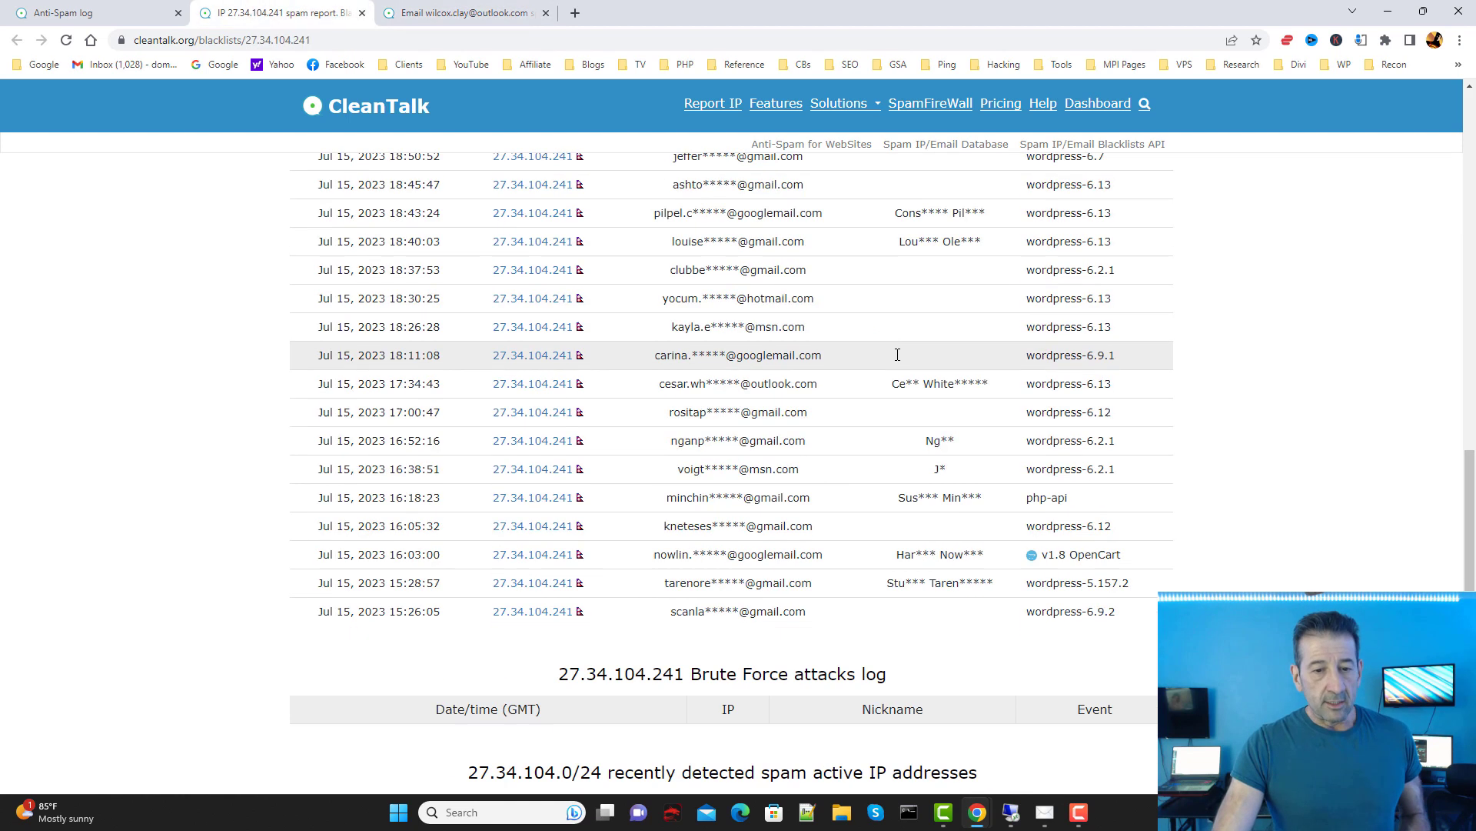
pyautogui.scroll(6, 765, 400)
pyautogui.scroll(-3, 759, 362)
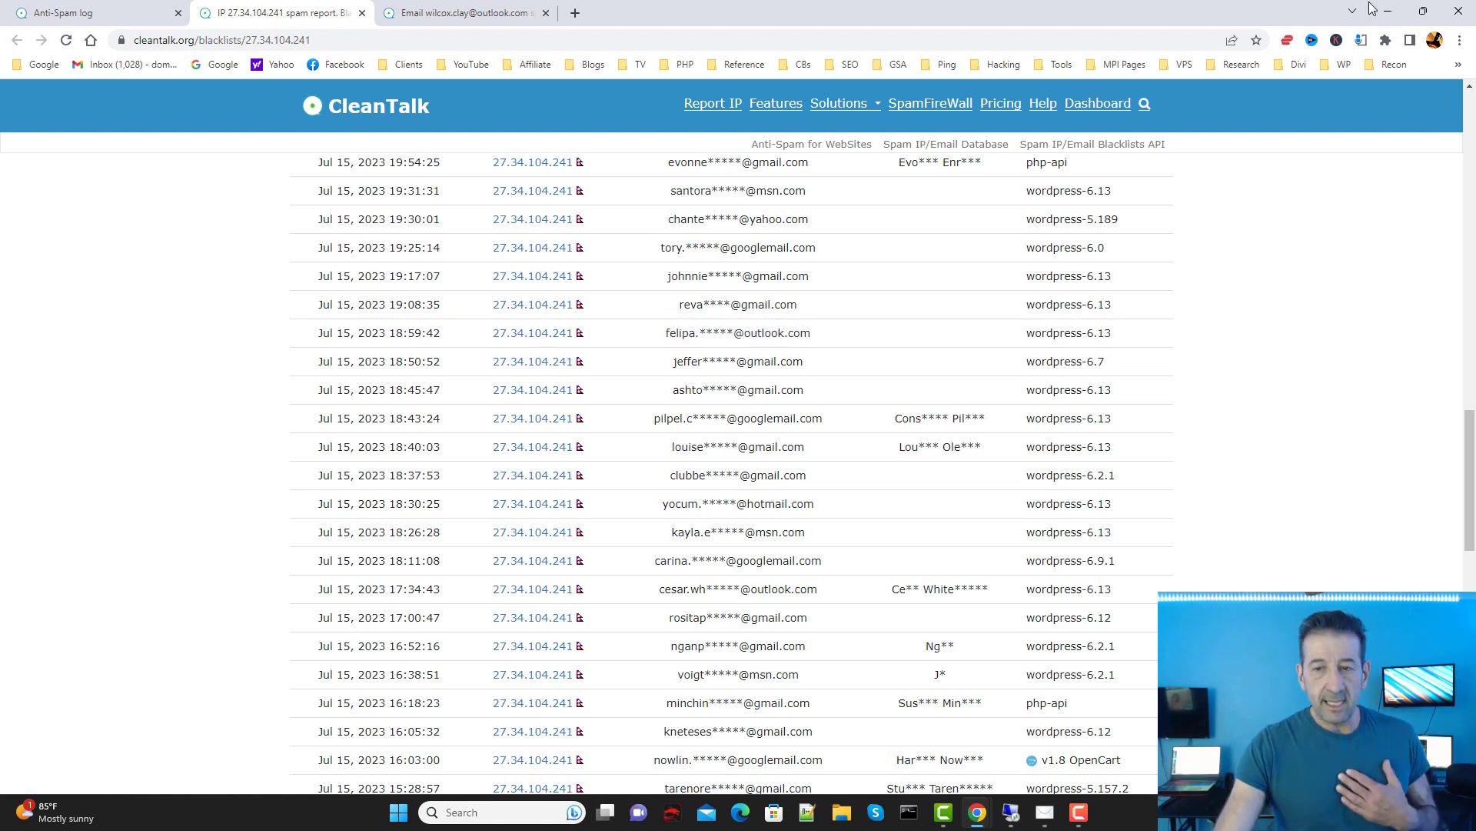
# Step: Minimize the CleanTalk and documentation Chrome windows and nudge the Settings window right
pyautogui.click(1388, 11)
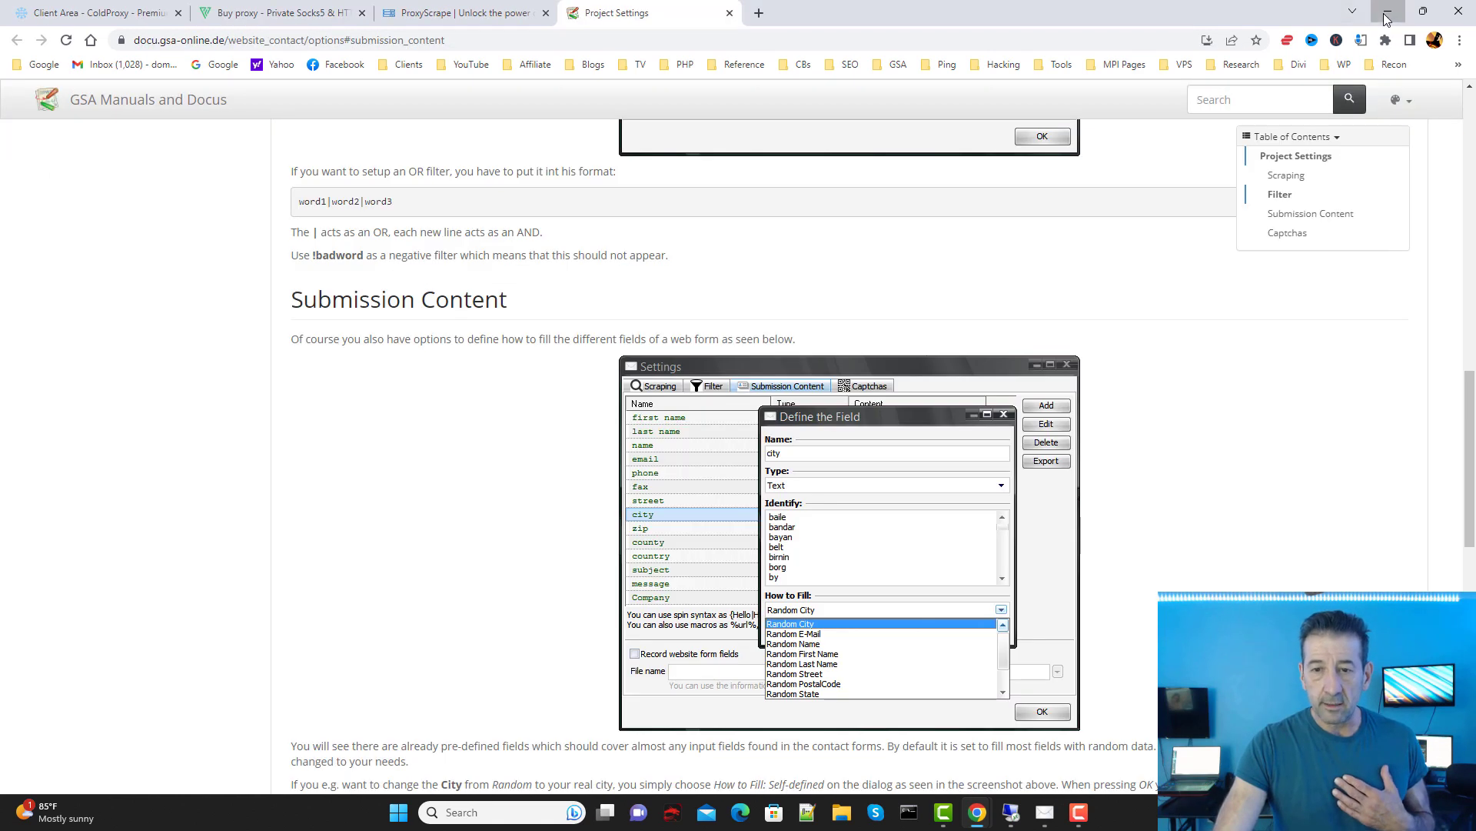
pyautogui.click(1388, 11)
pyautogui.moveTo(757, 163); pyautogui.dragTo(774, 164)
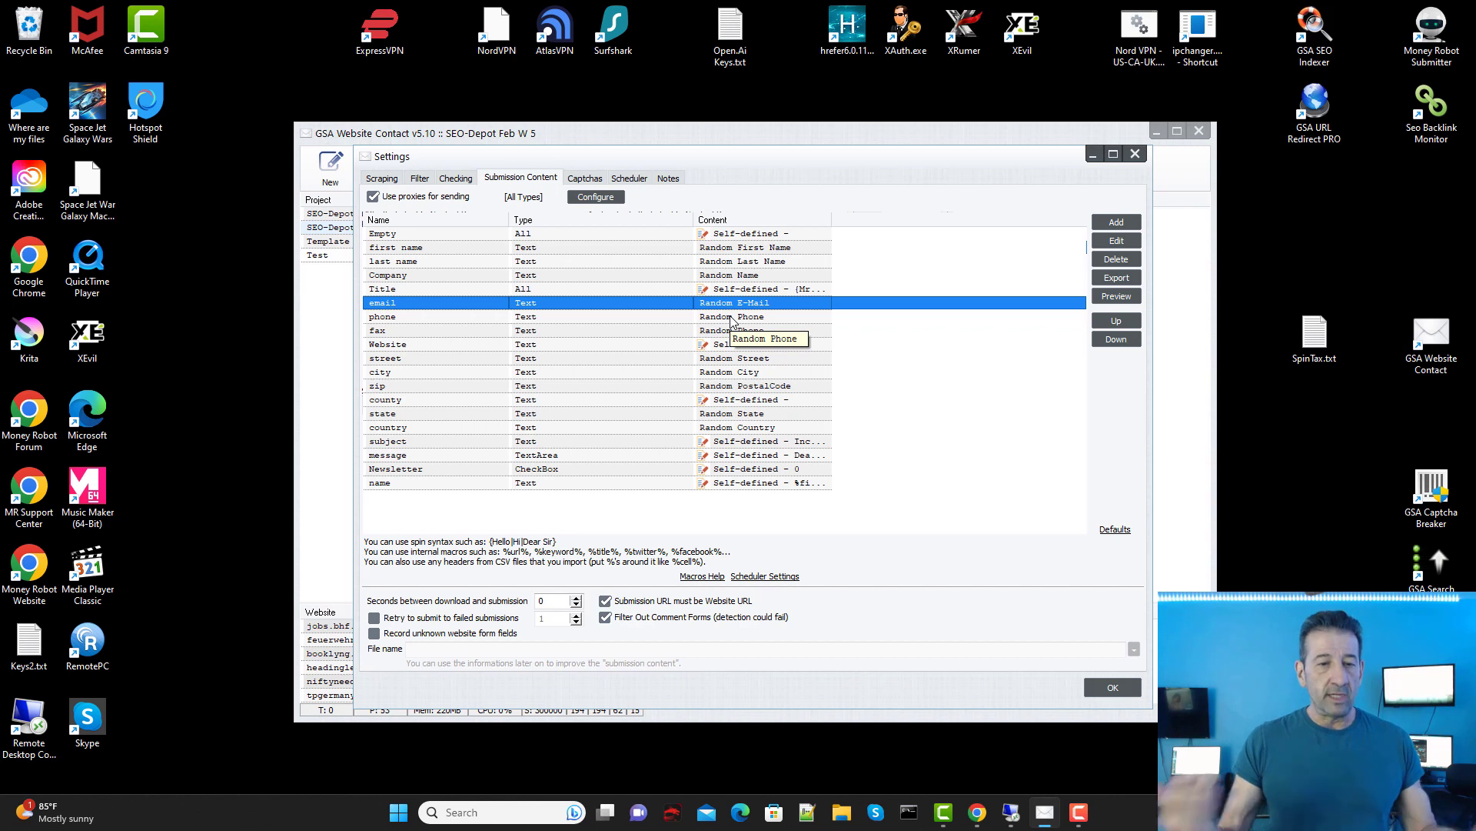
# Step: Close the Proxy List window to return to the Submission Content settings
pyautogui.click(617, 193)
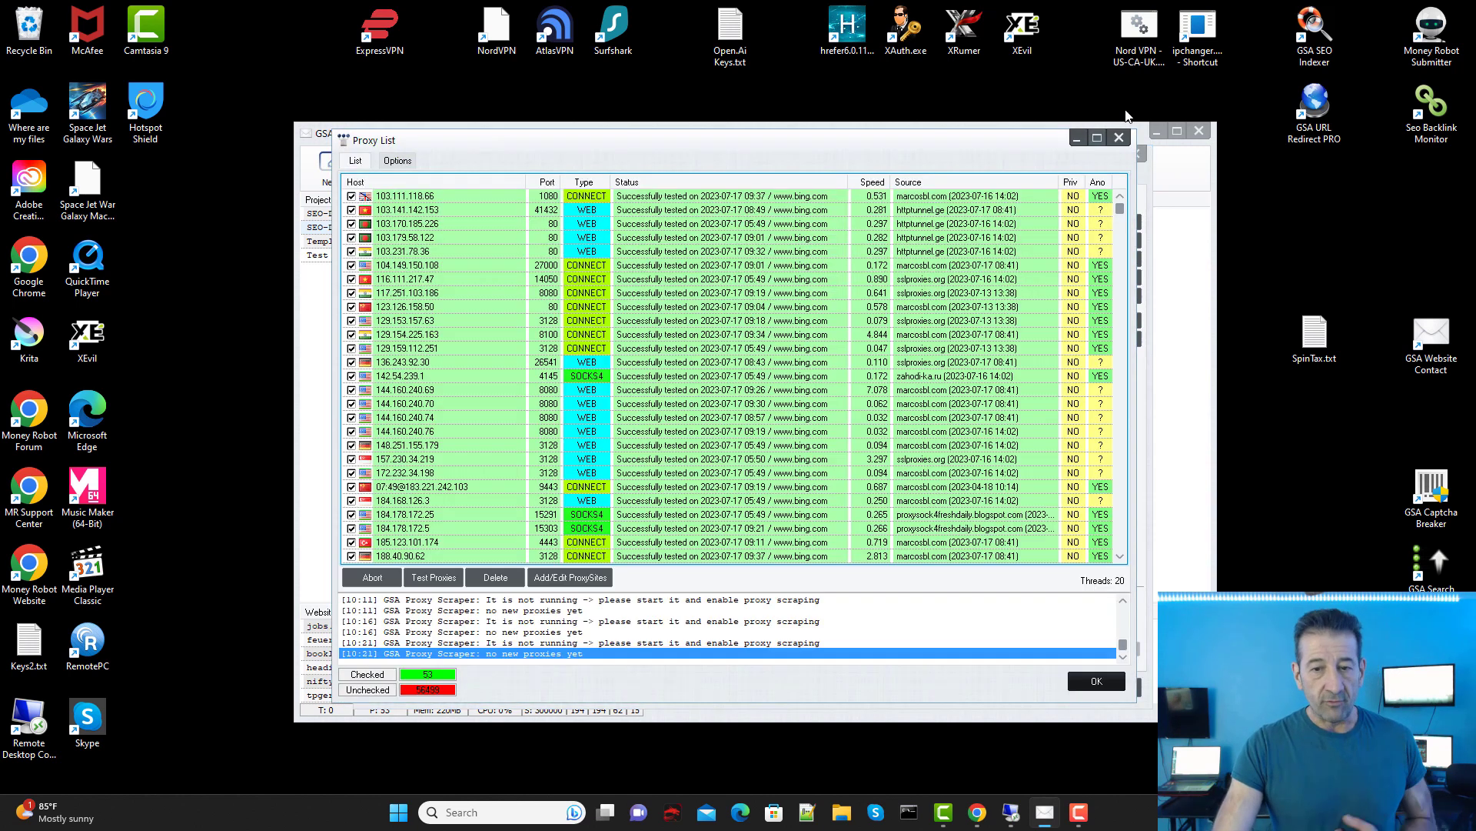
pyautogui.click(1122, 136)
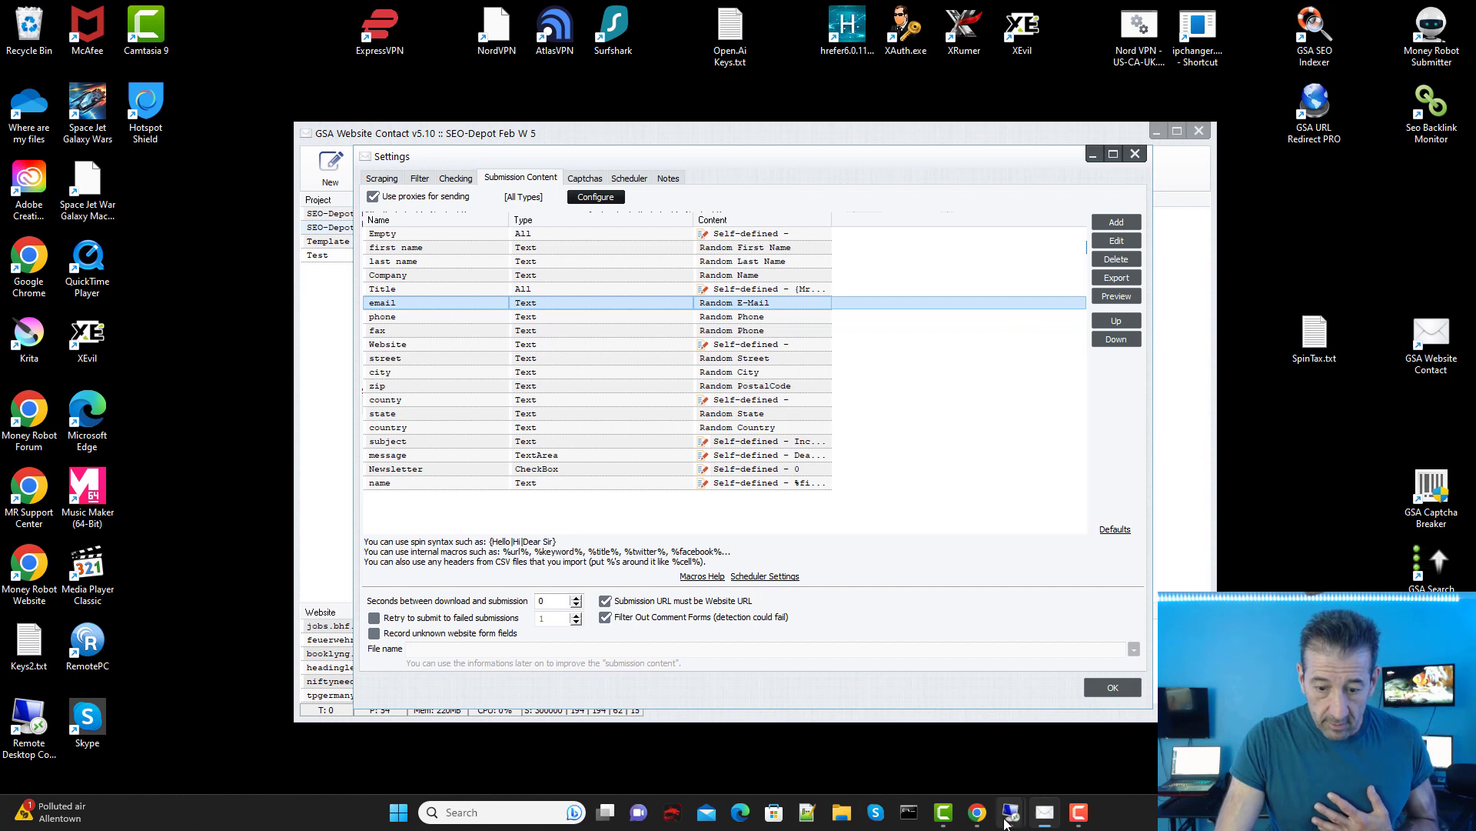
# Step: Glance at the CleanTalk spam report again, then minimize that browser window
pyautogui.moveTo(977, 812)
pyautogui.click(1061, 723)
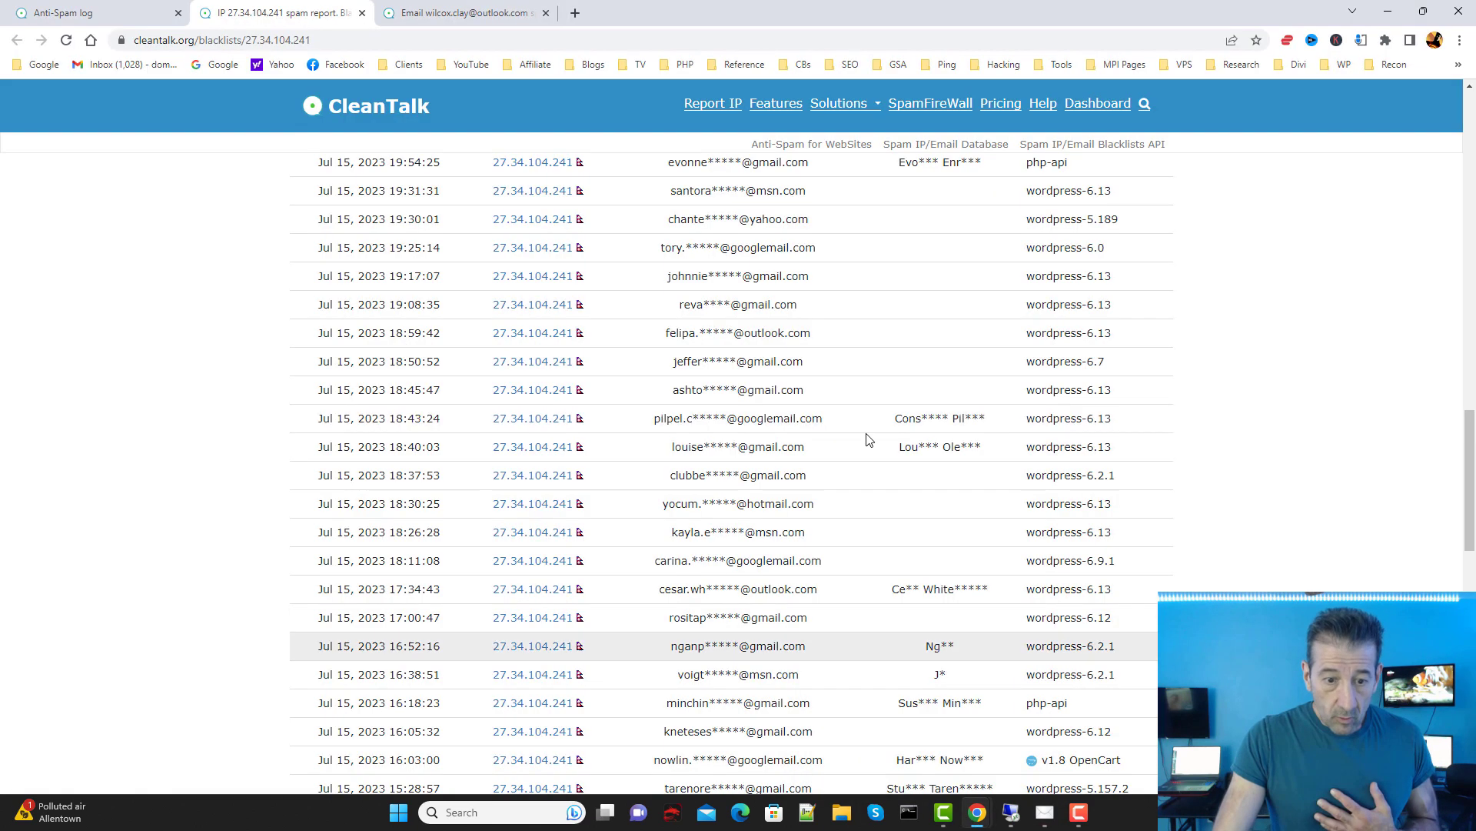
pyautogui.scroll(4, 963, 637)
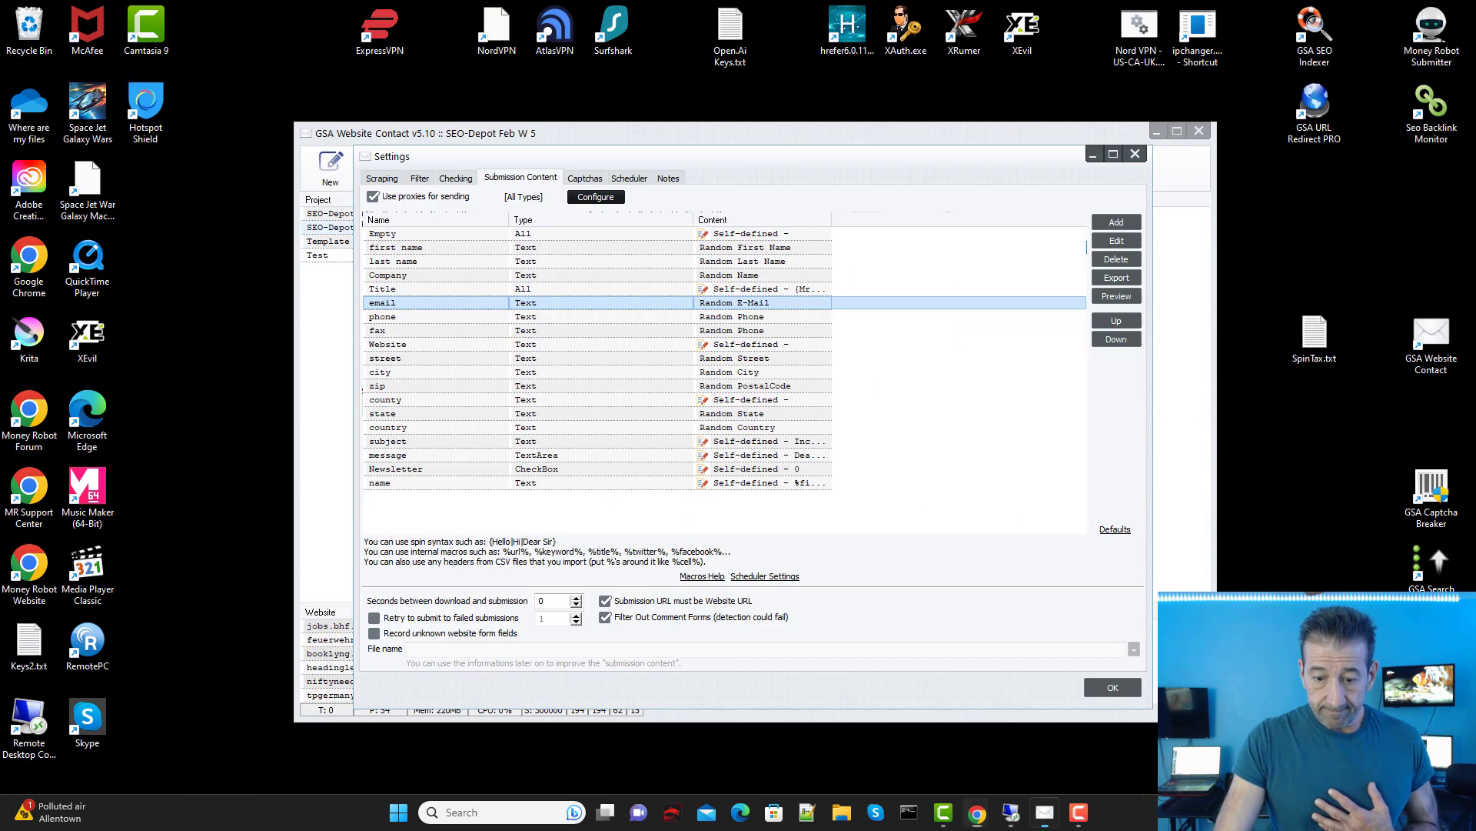
pyautogui.click(1388, 11)
# Step: Copy the %rnd_fname% and %rnd_lname% macros from the docs, then minimize Chrome
pyautogui.moveTo(975, 813)
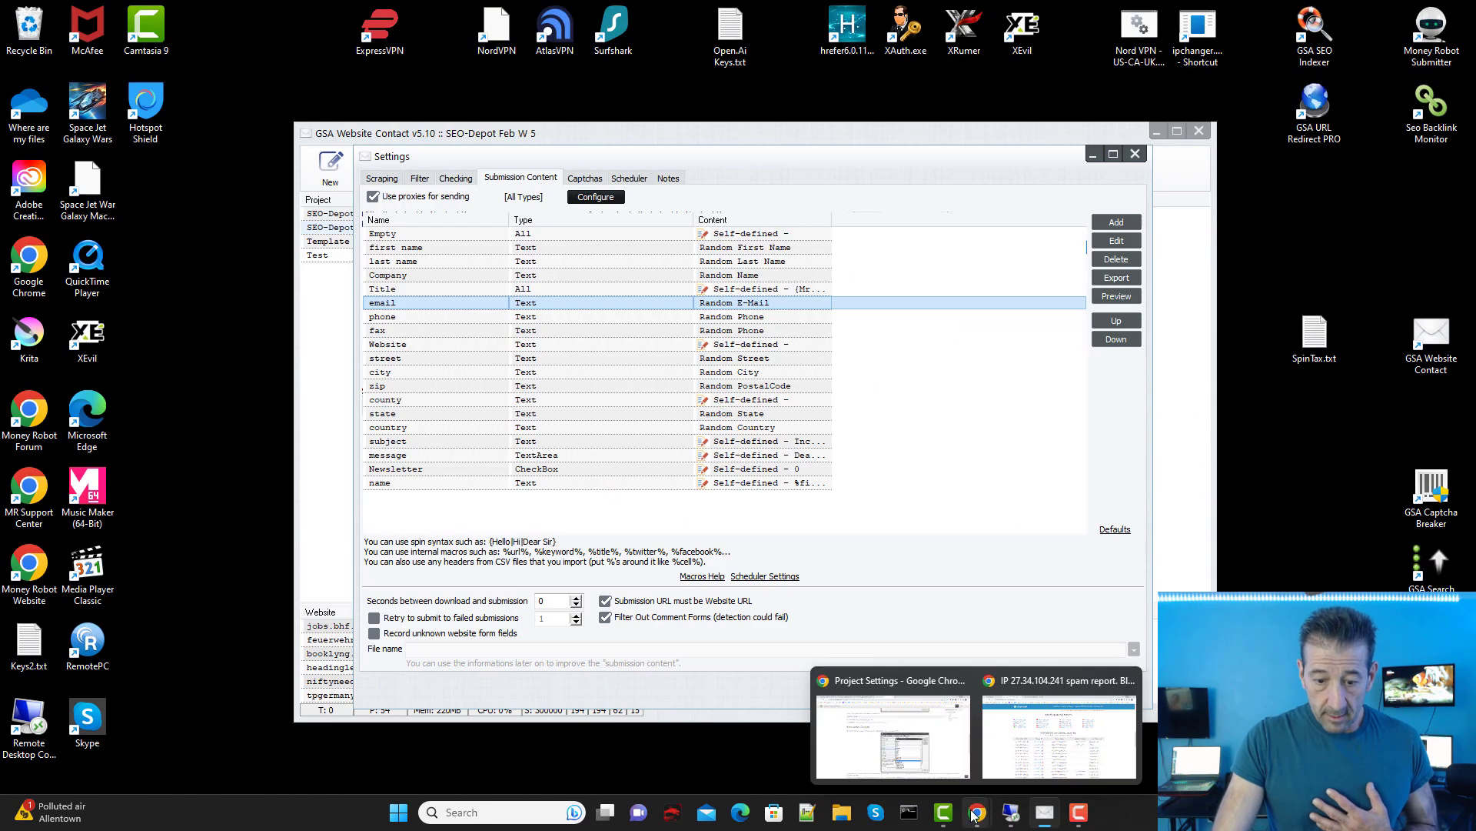
pyautogui.click(892, 731)
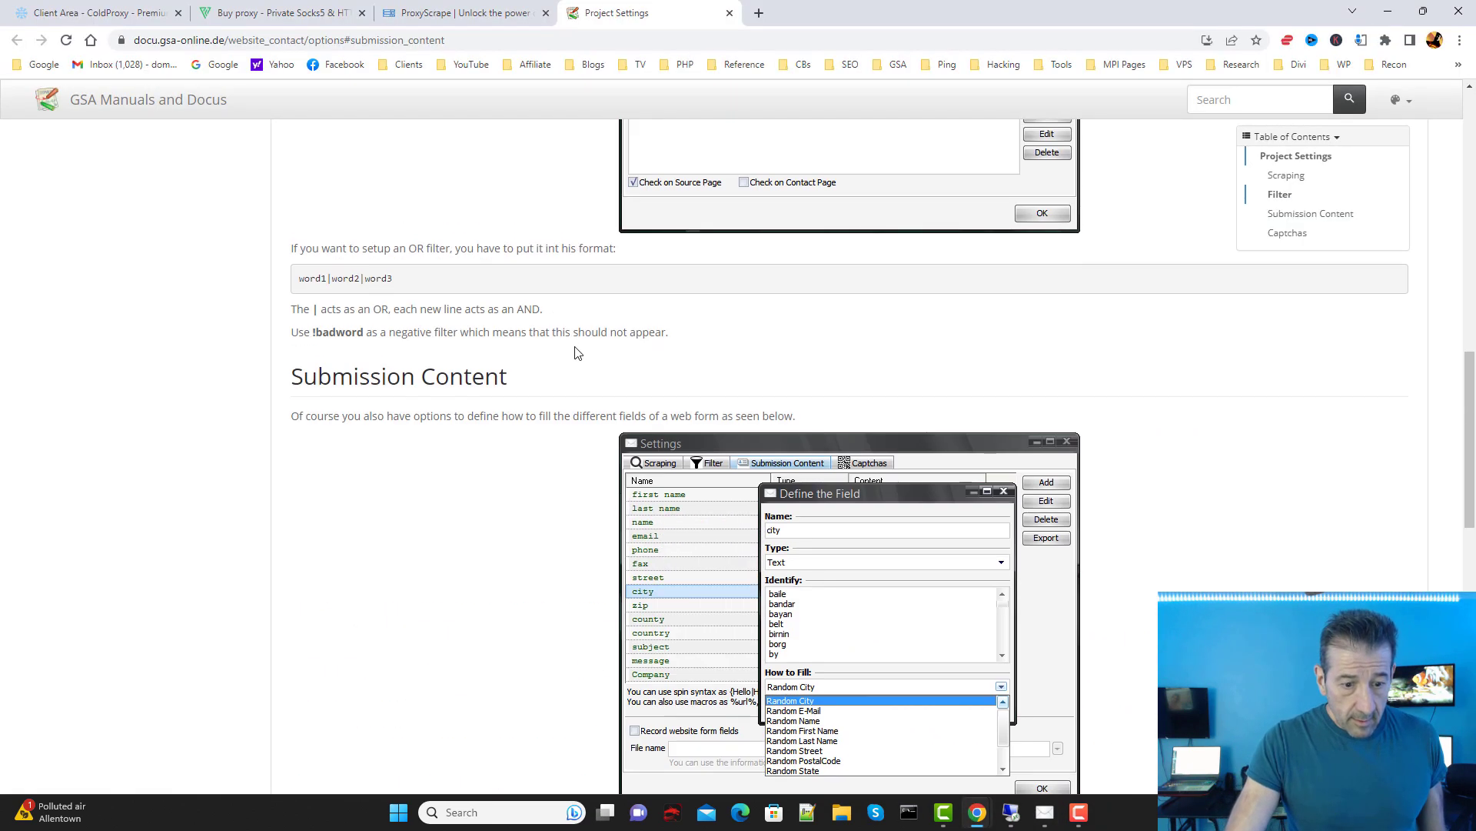
pyautogui.scroll(-6, 578, 348)
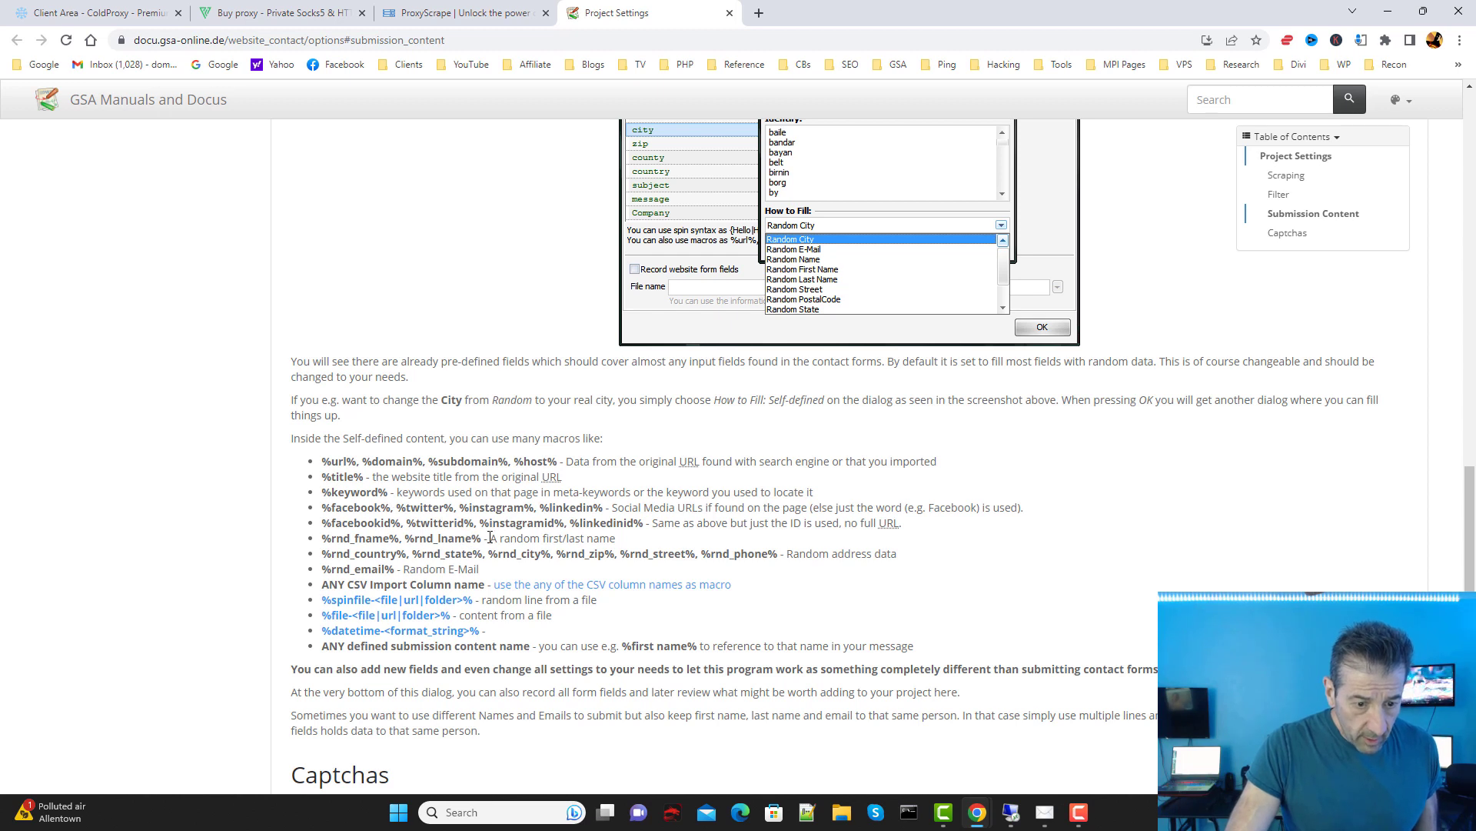
pyautogui.moveTo(487, 537); pyautogui.dragTo(329, 540)
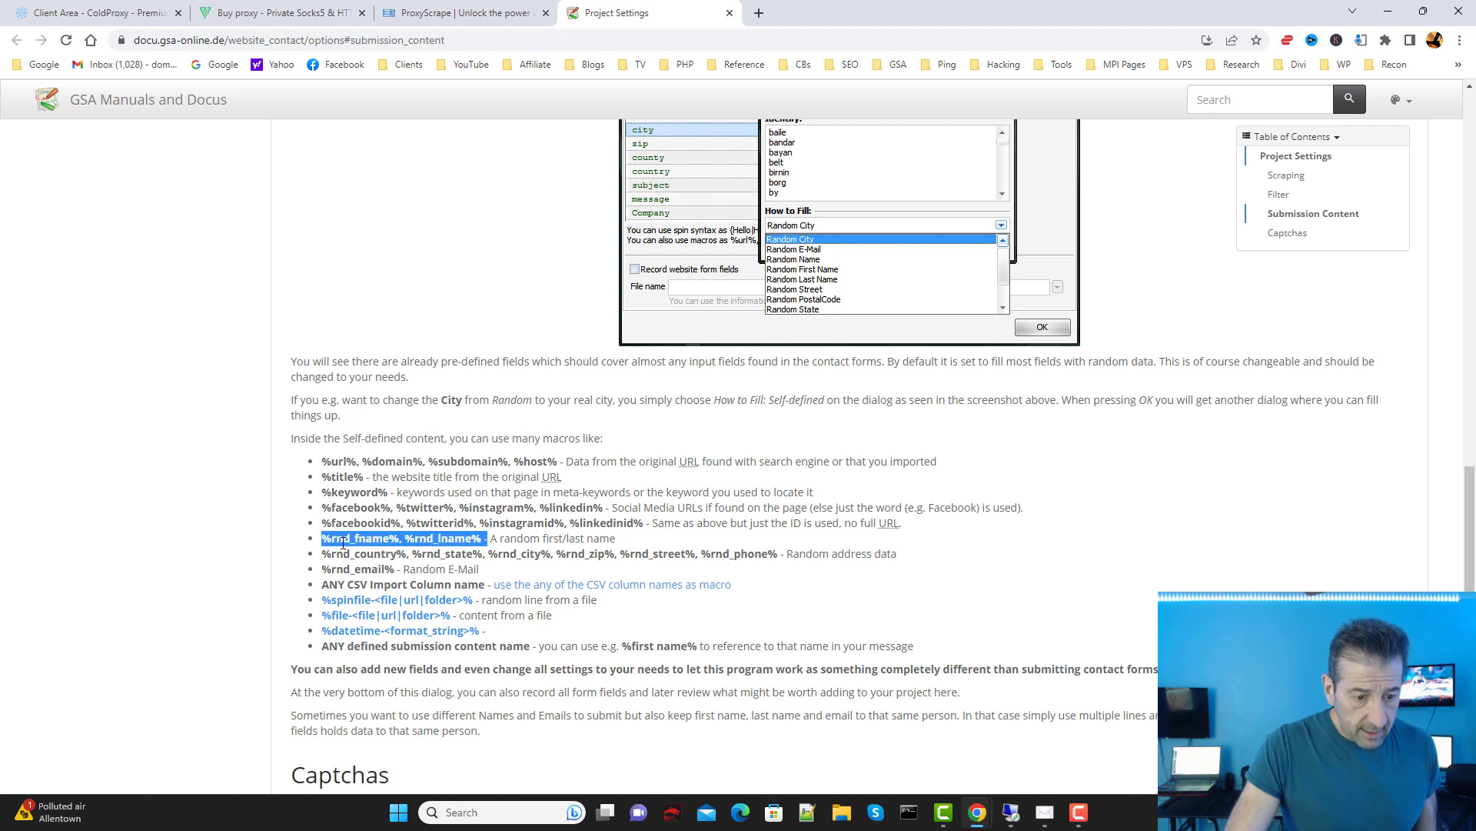
pyautogui.rightClick(329, 541)
pyautogui.click(377, 326)
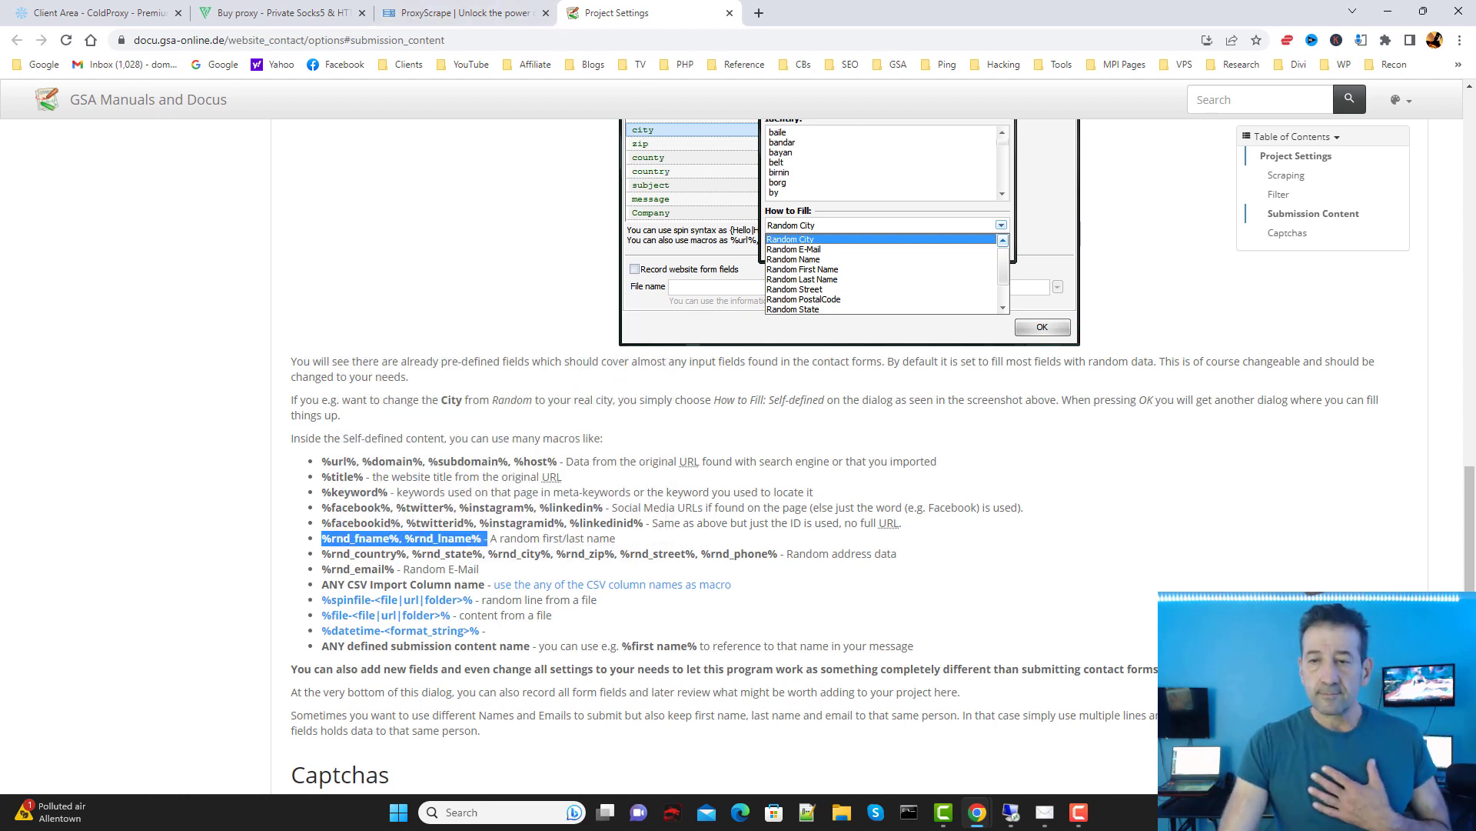
pyautogui.click(1387, 11)
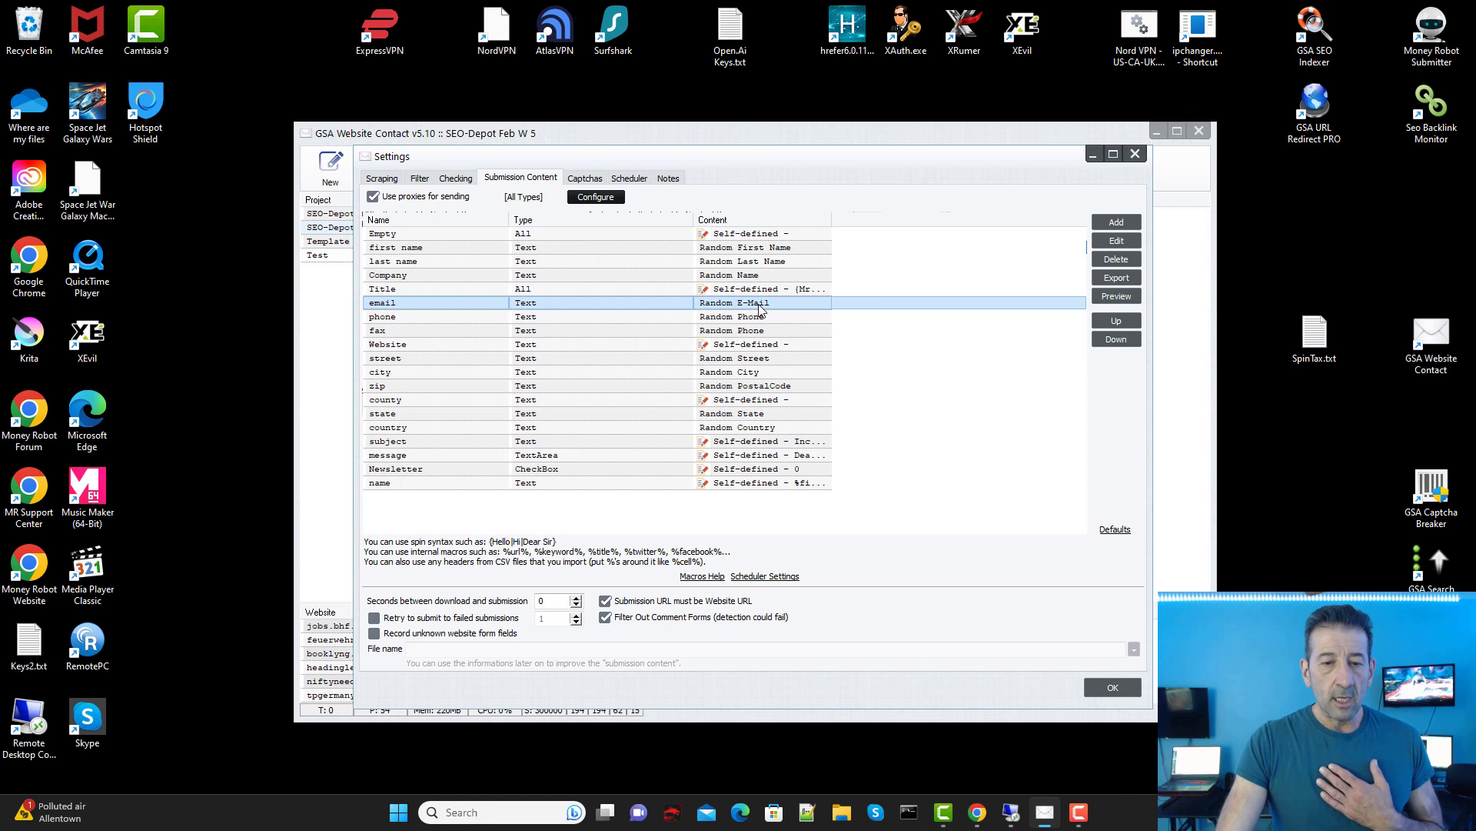
# Step: Set the email field's How to Fill option to Self-defined
pyautogui.click(765, 304)
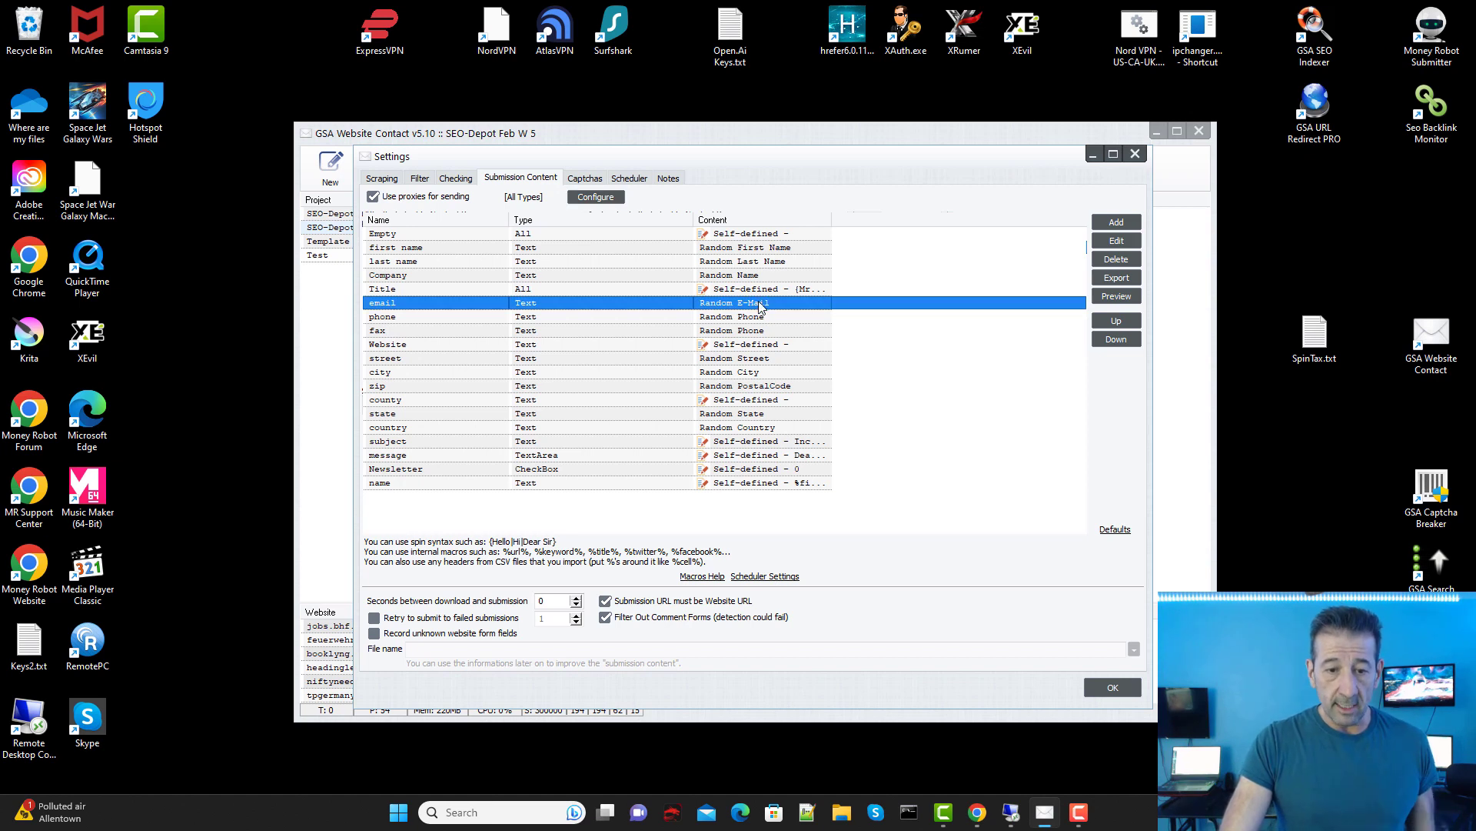
pyautogui.doubleClick(760, 306)
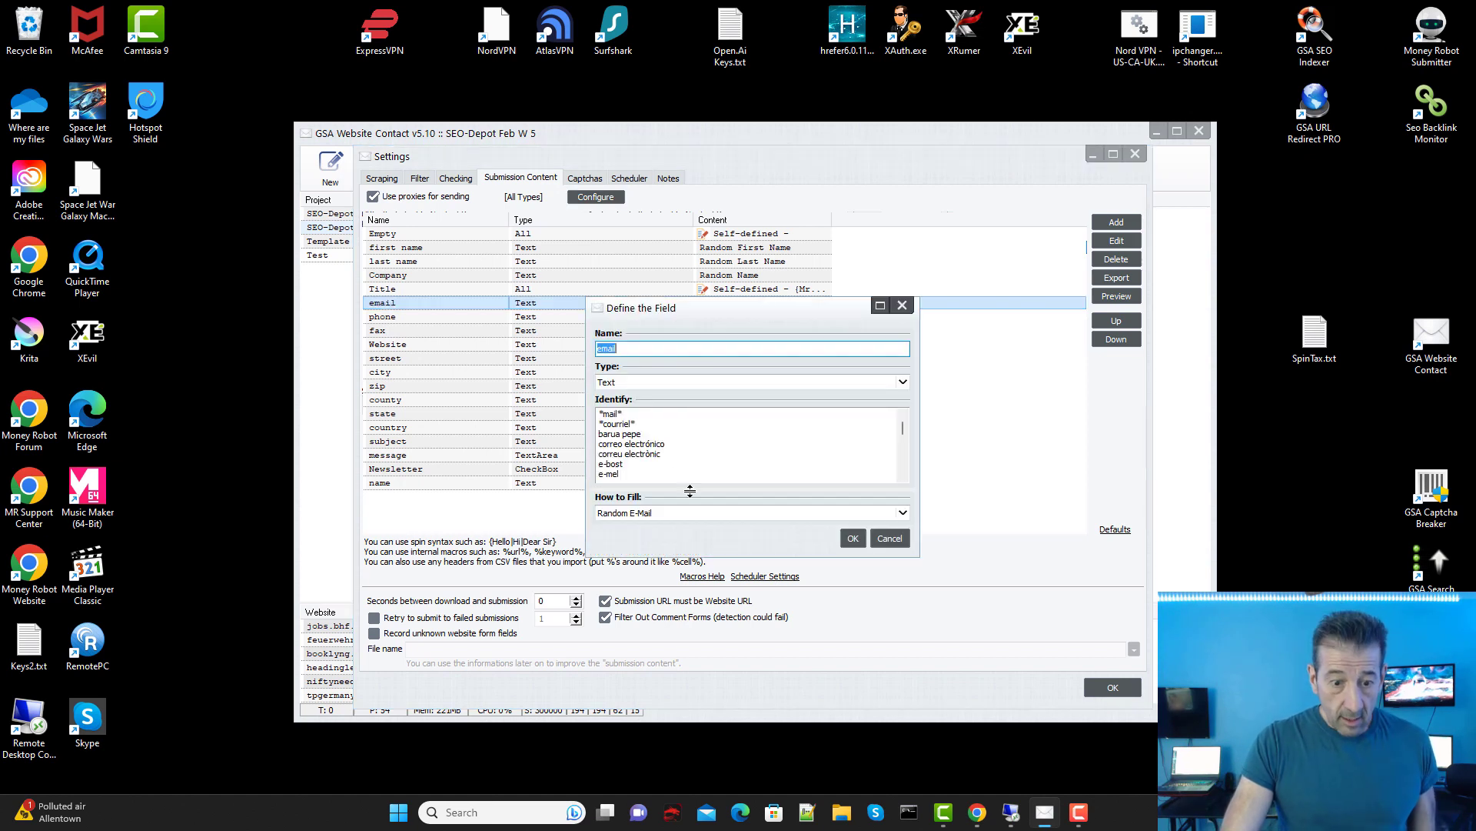
pyautogui.click(708, 513)
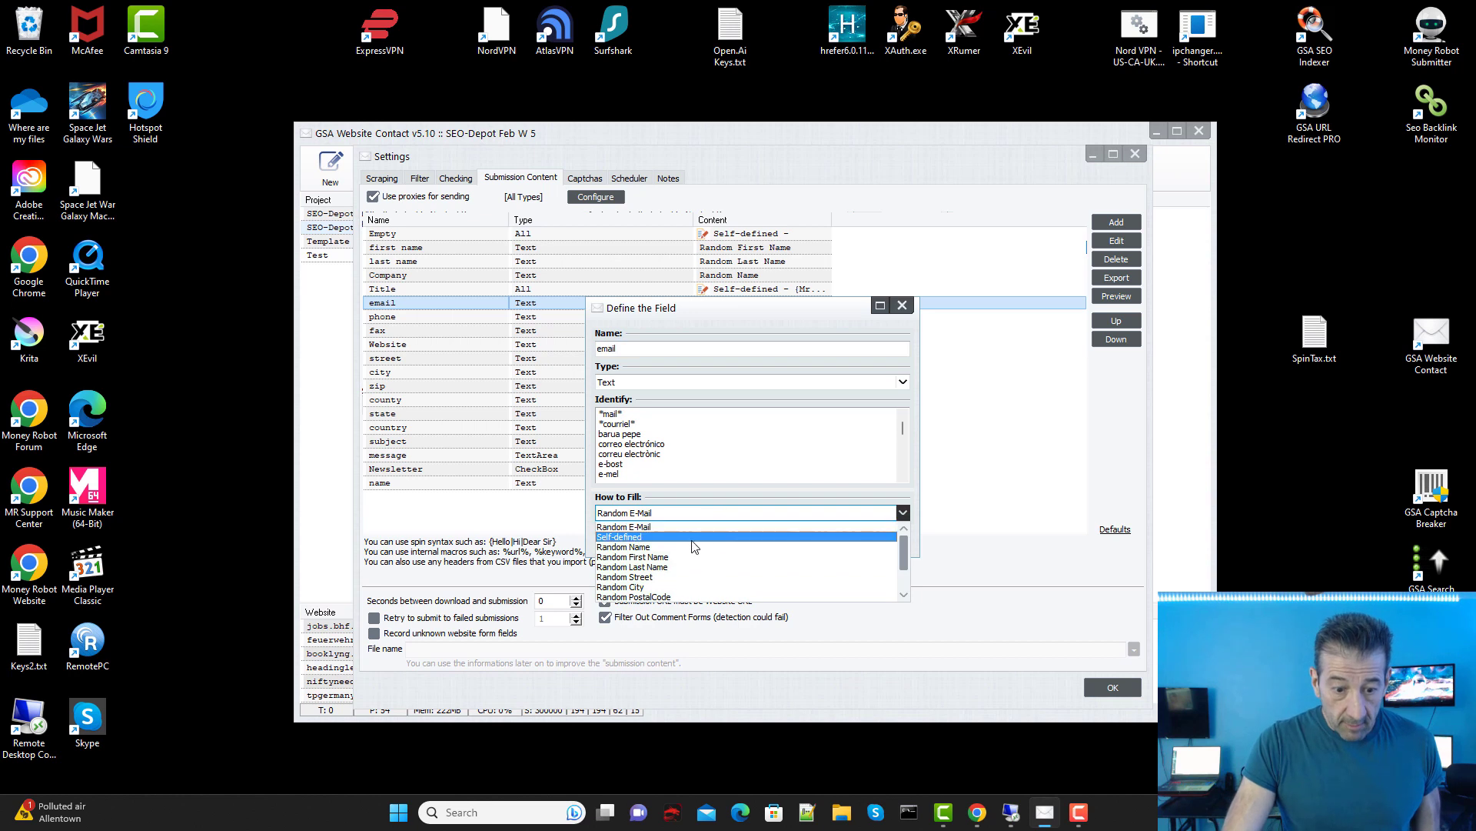
pyautogui.click(691, 536)
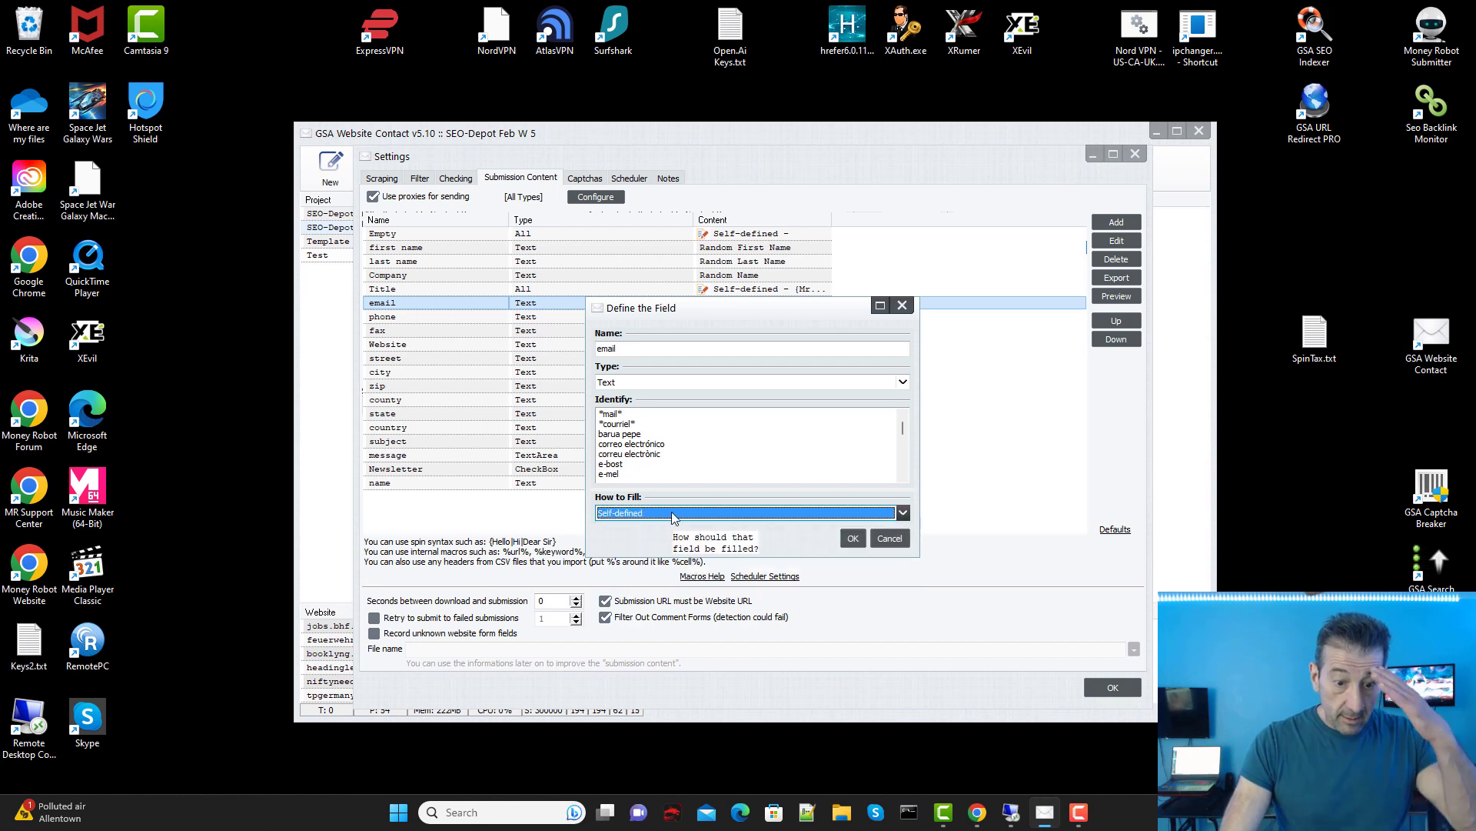
pyautogui.click(853, 537)
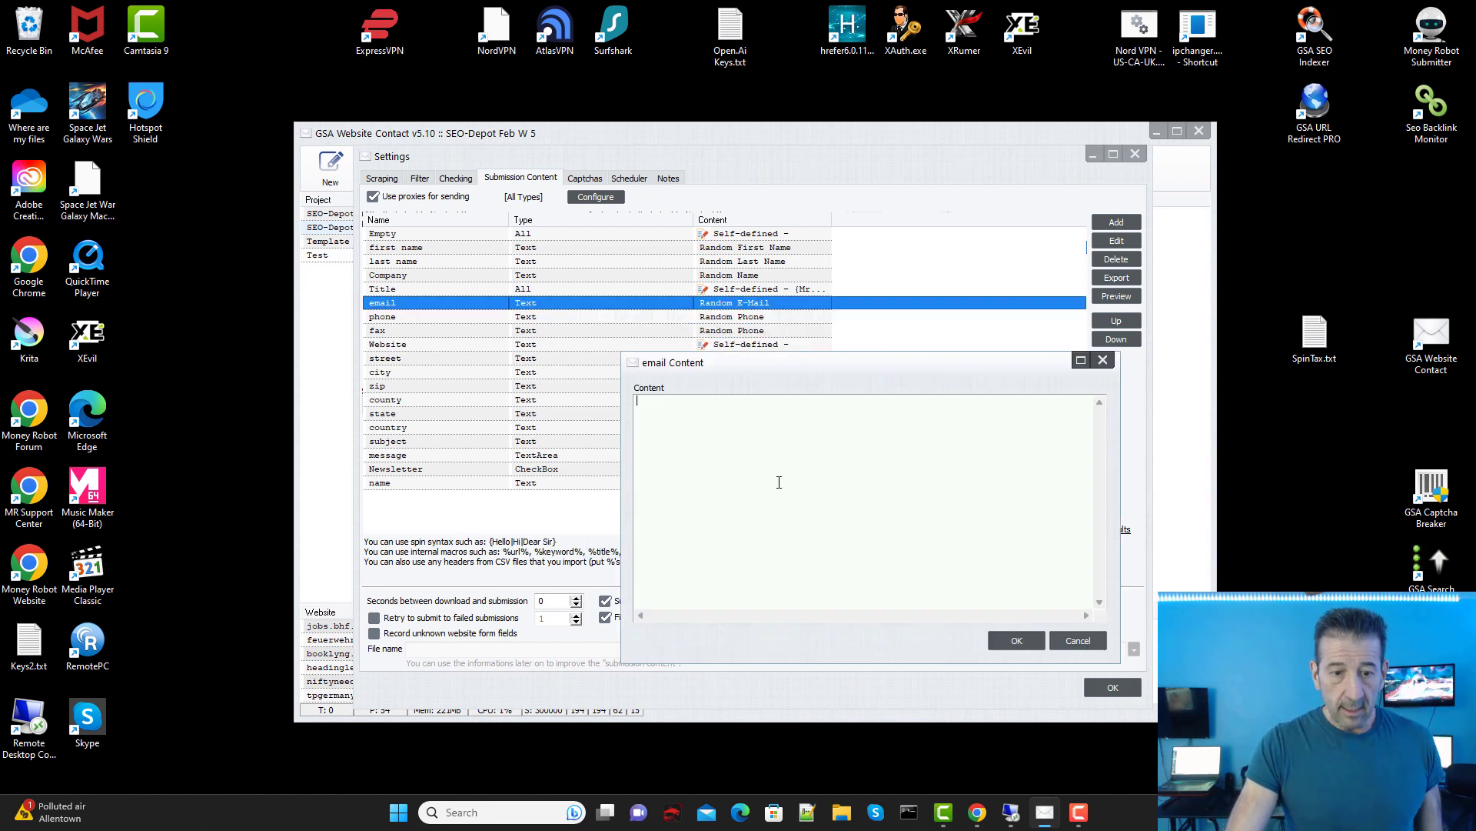
pyautogui.moveTo(740, 368); pyautogui.dragTo(665, 350)
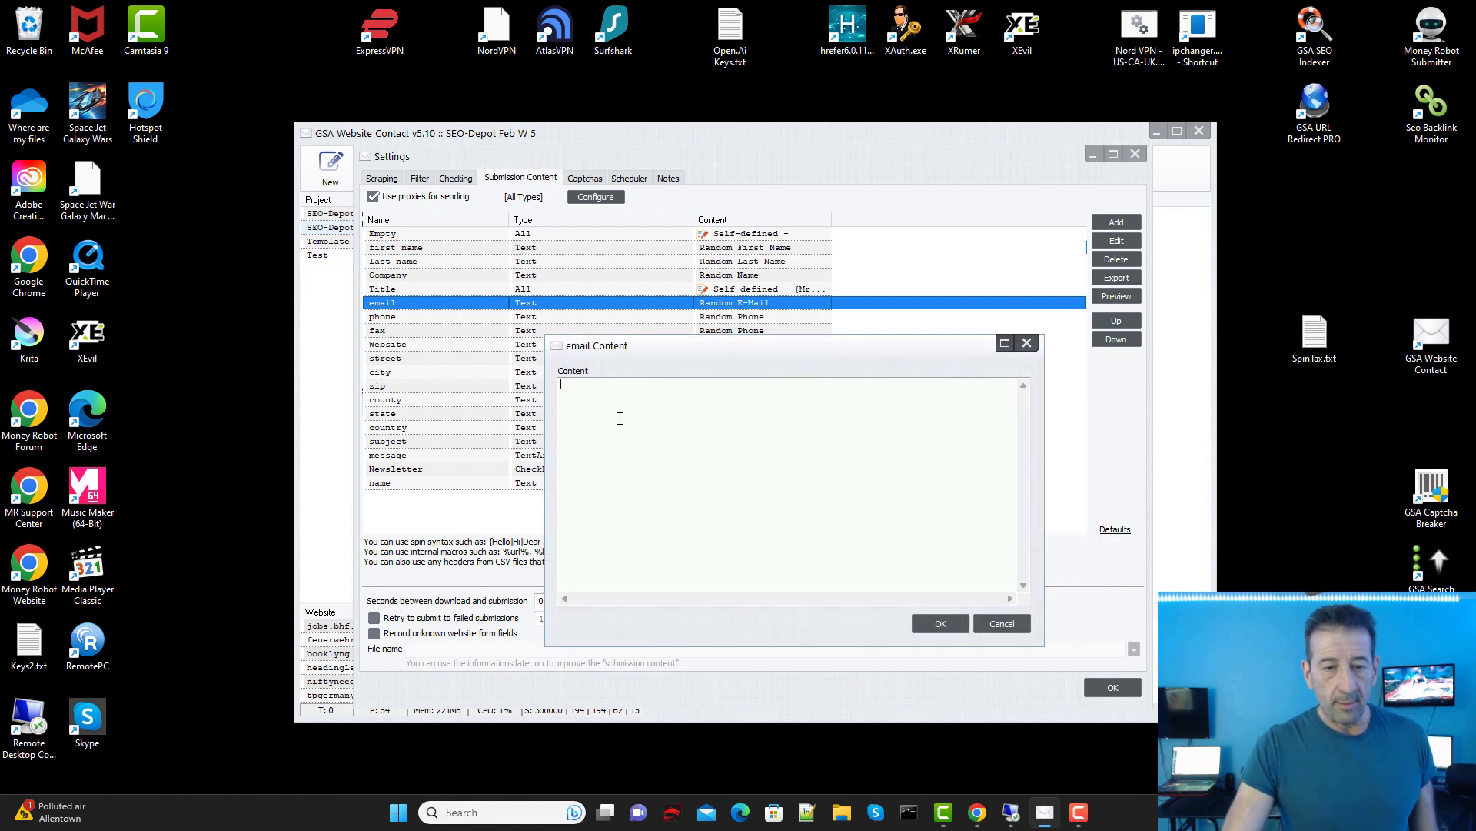
pyautogui.rightClick(618, 389)
pyautogui.click(658, 453)
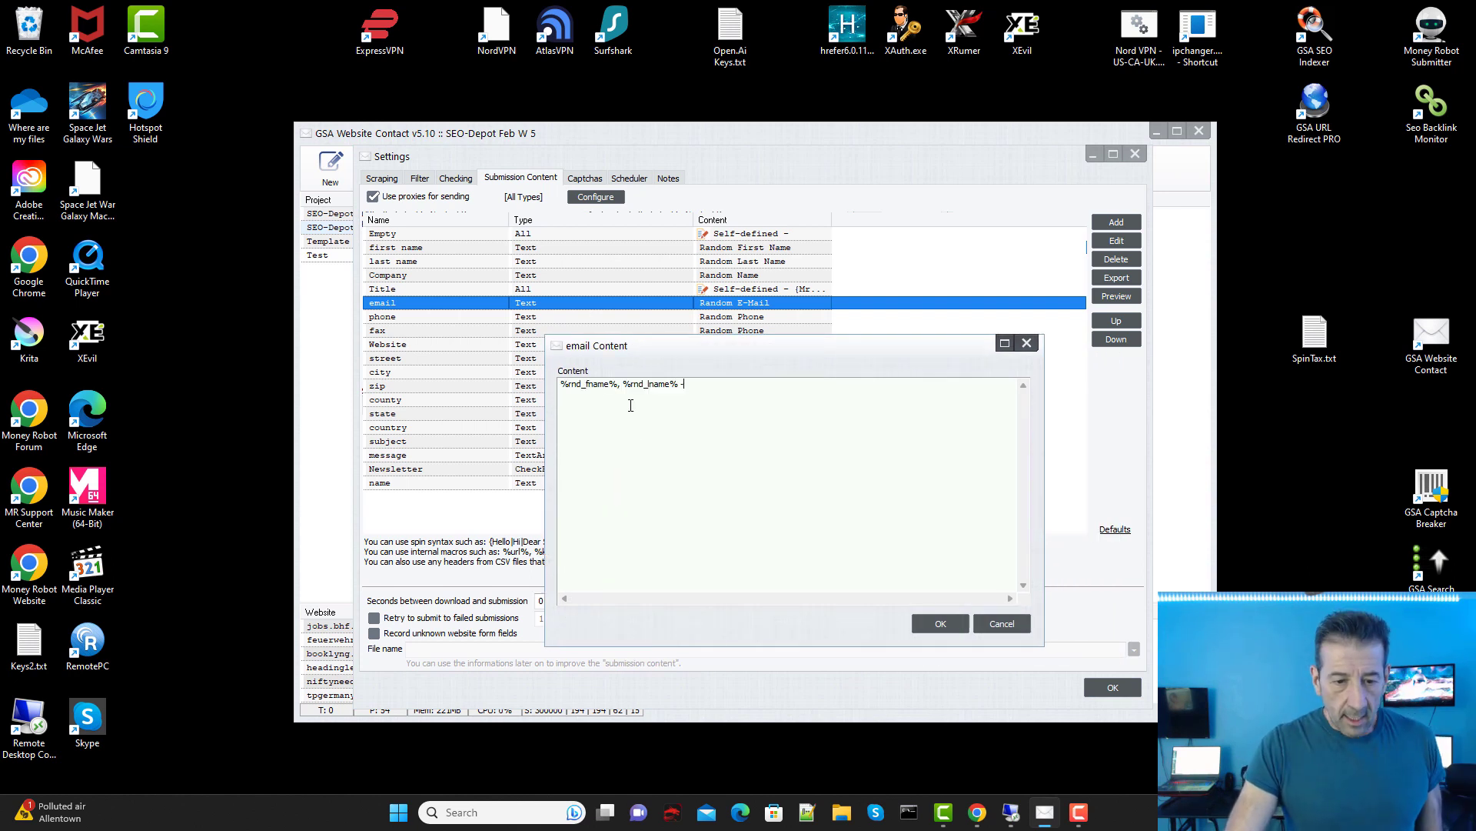
pyautogui.click(623, 386)
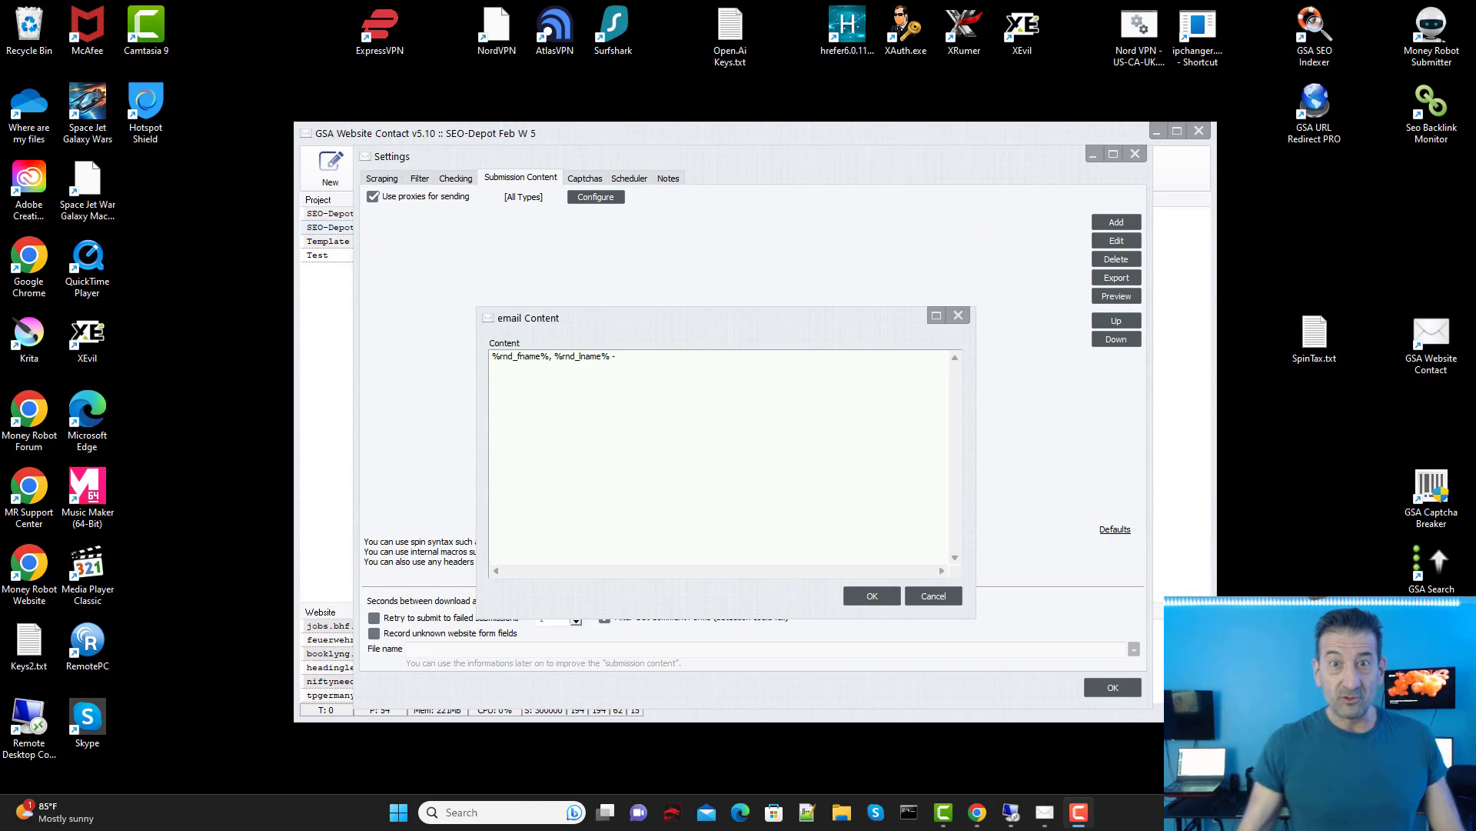
pyautogui.click(552, 356)
pyautogui.press('BackSpace')
pyautogui.write('.')
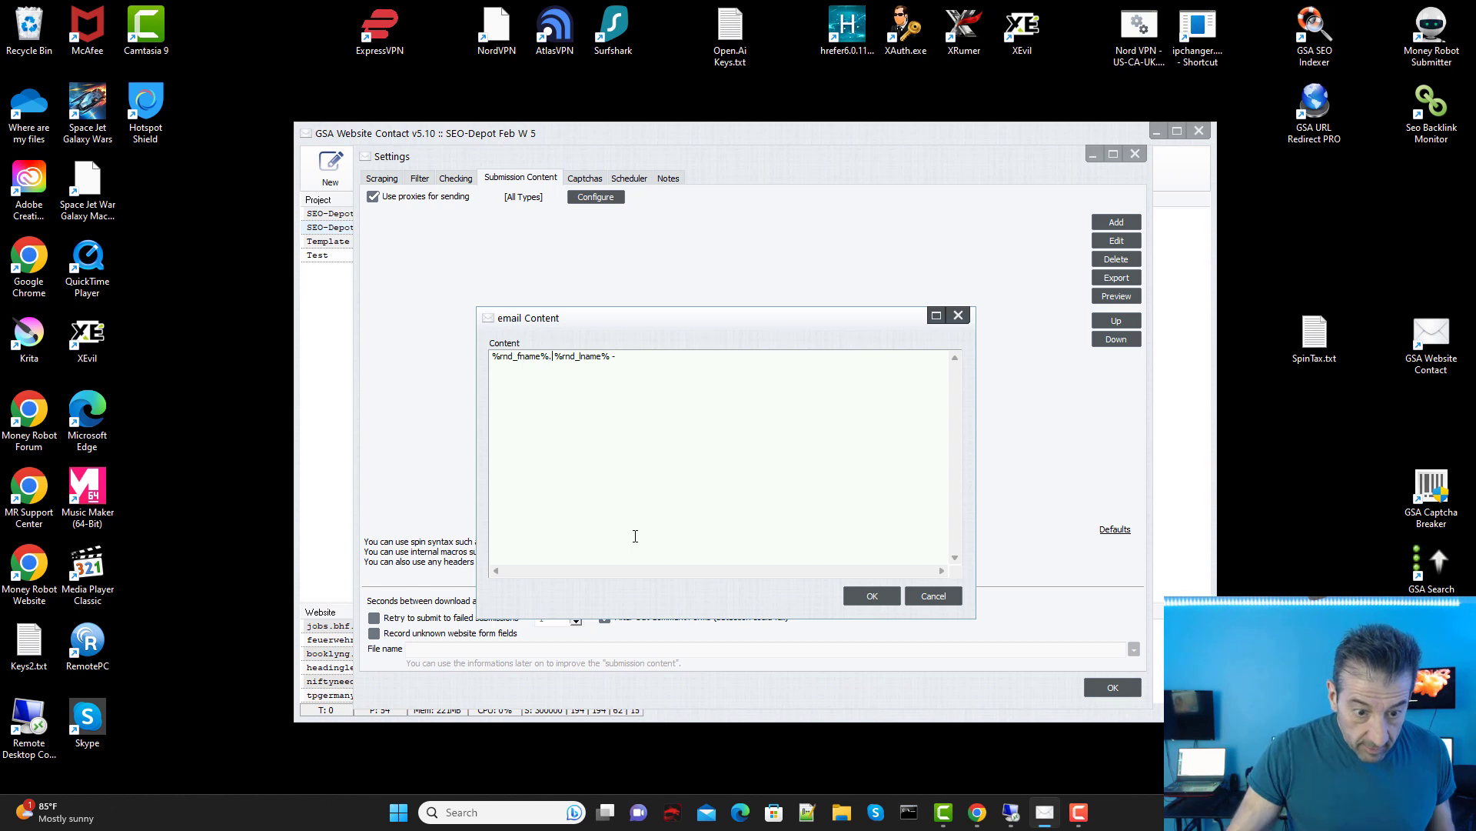
pyautogui.press('Delete')
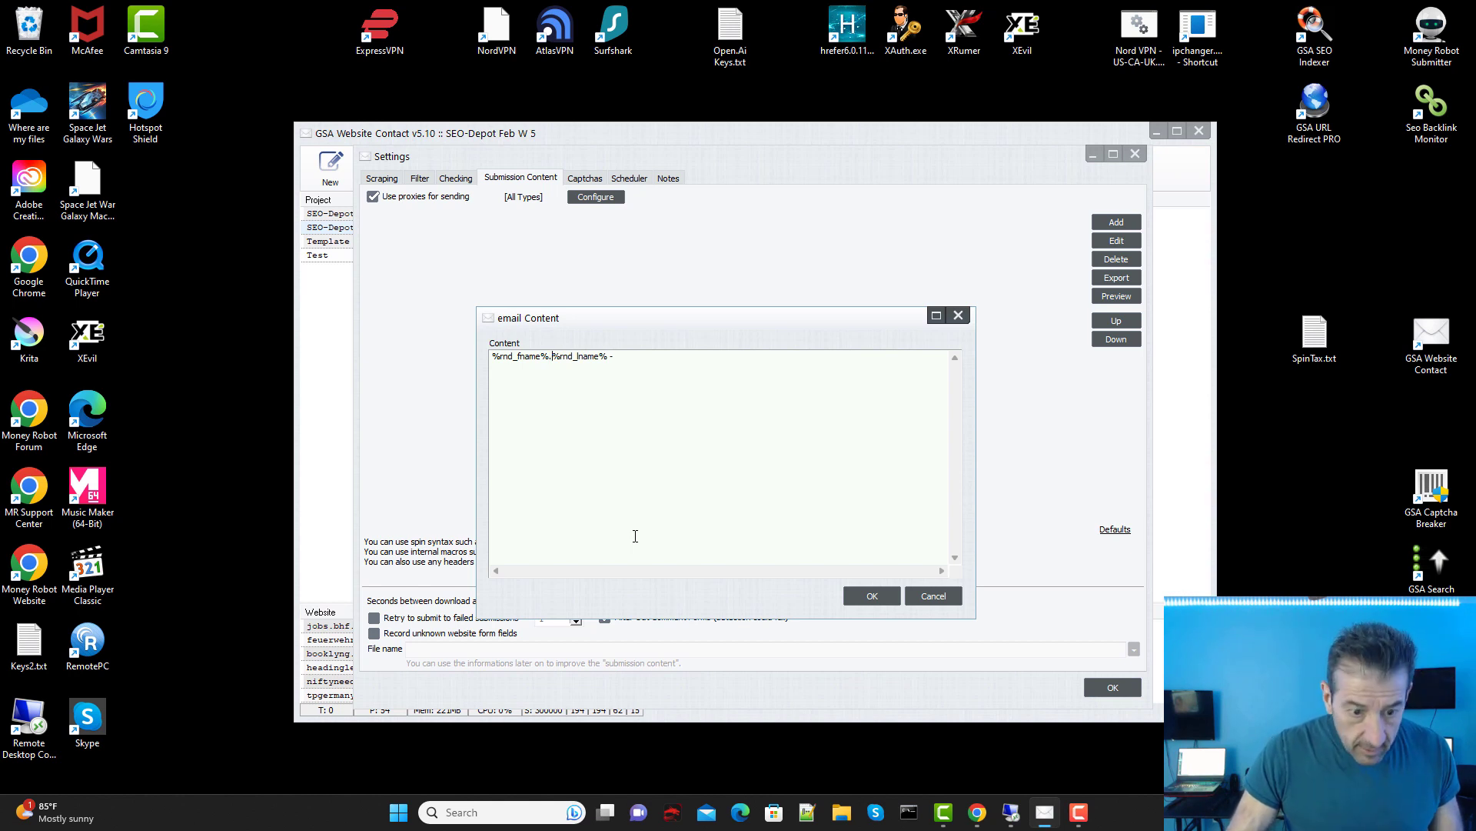
pyautogui.click(628, 358)
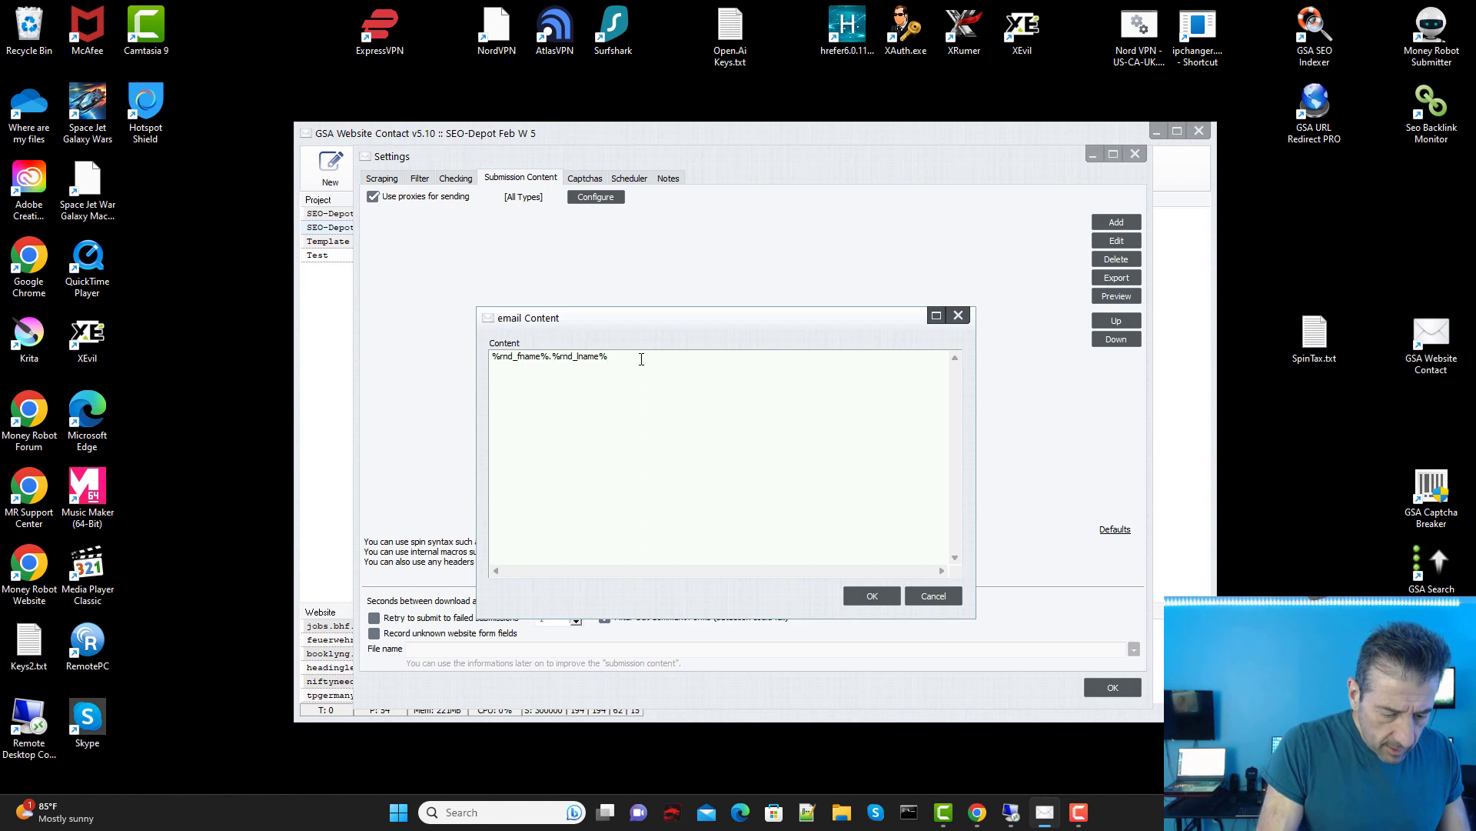
pyautogui.write('@seo-de')
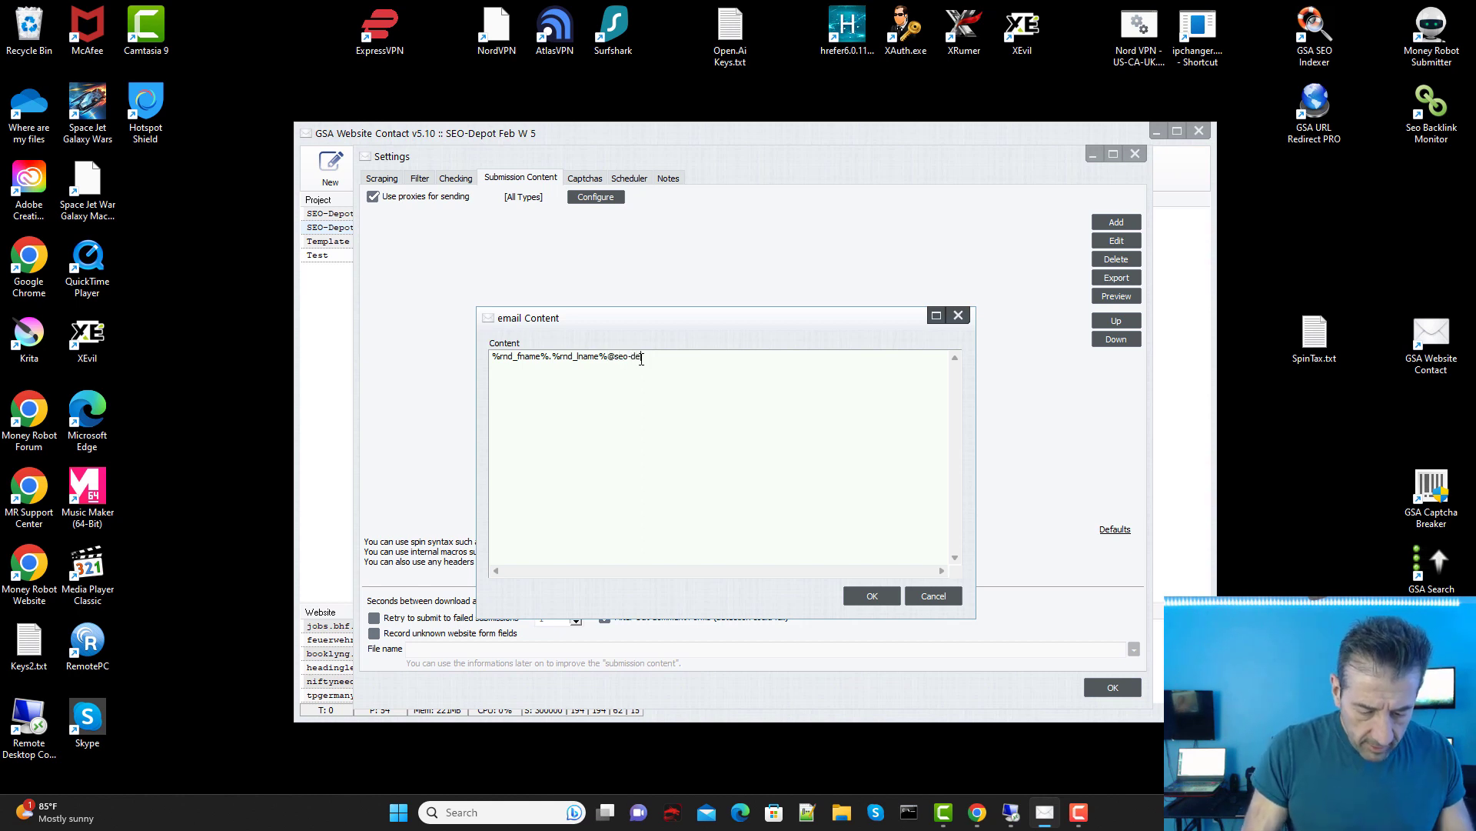
pyautogui.write('pot.com')
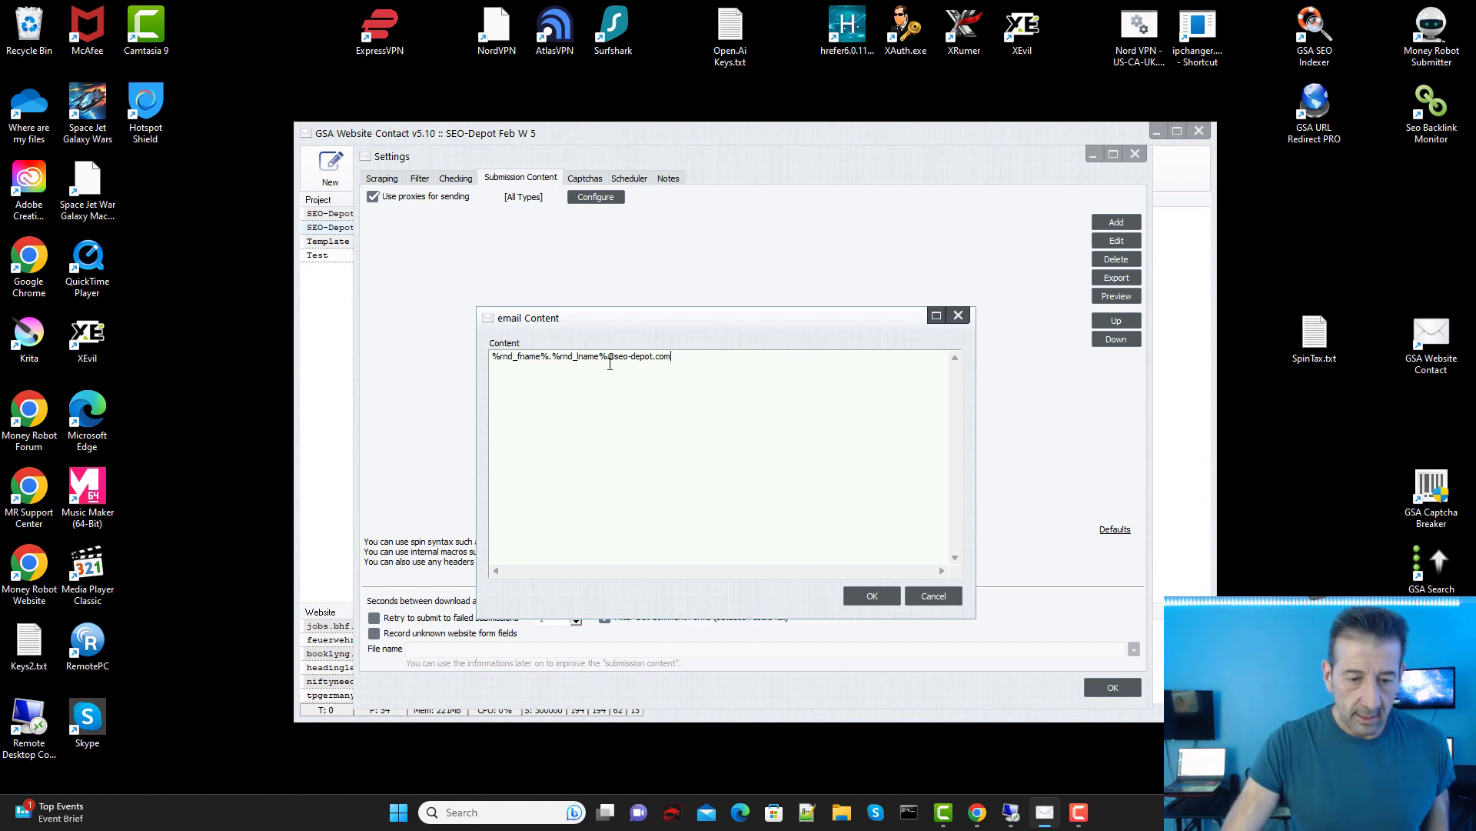
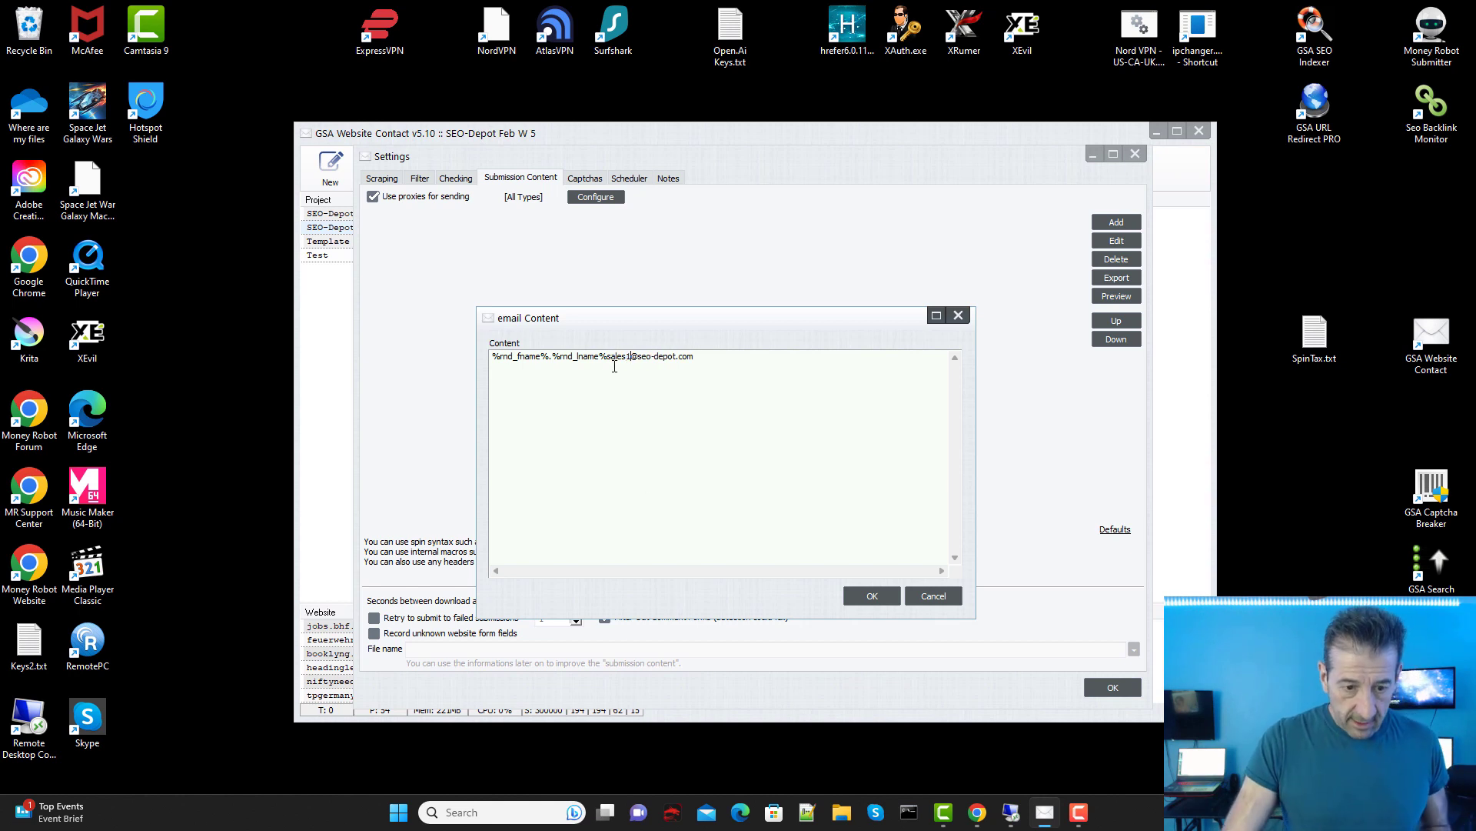
pyautogui.moveTo(608, 356); pyautogui.dragTo(469, 460)
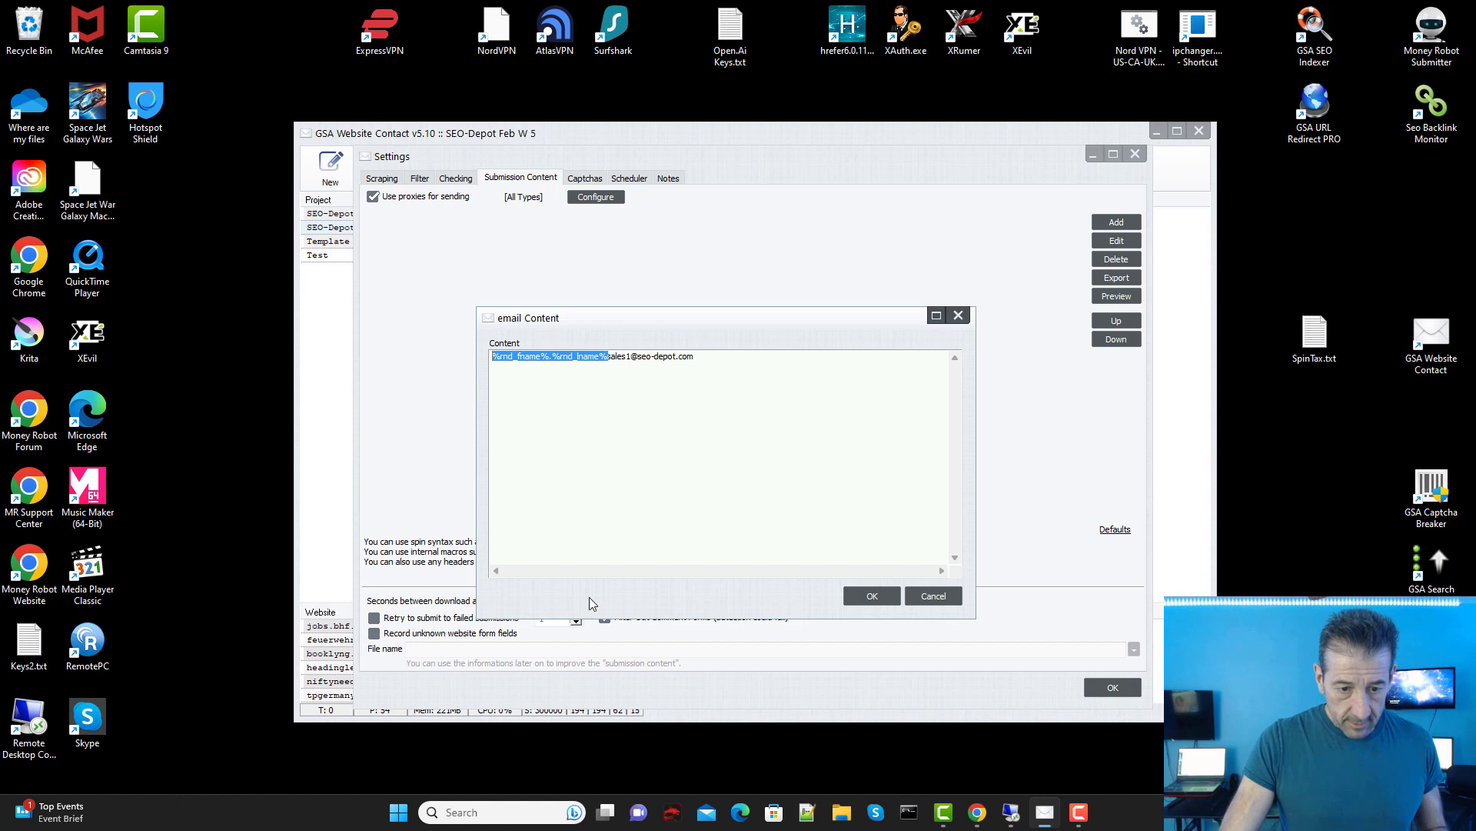
pyautogui.press('Delete')
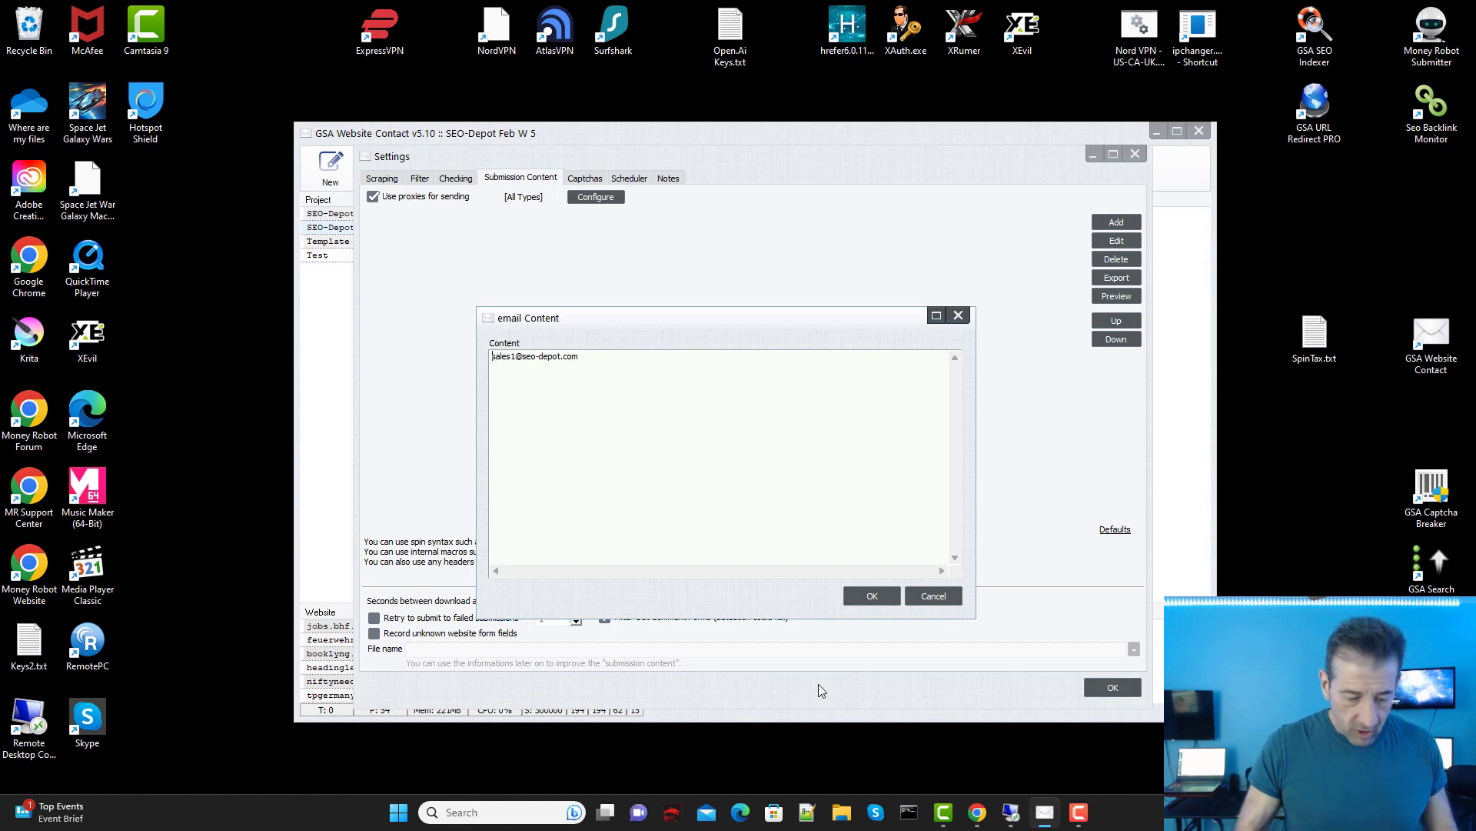
pyautogui.write('{')
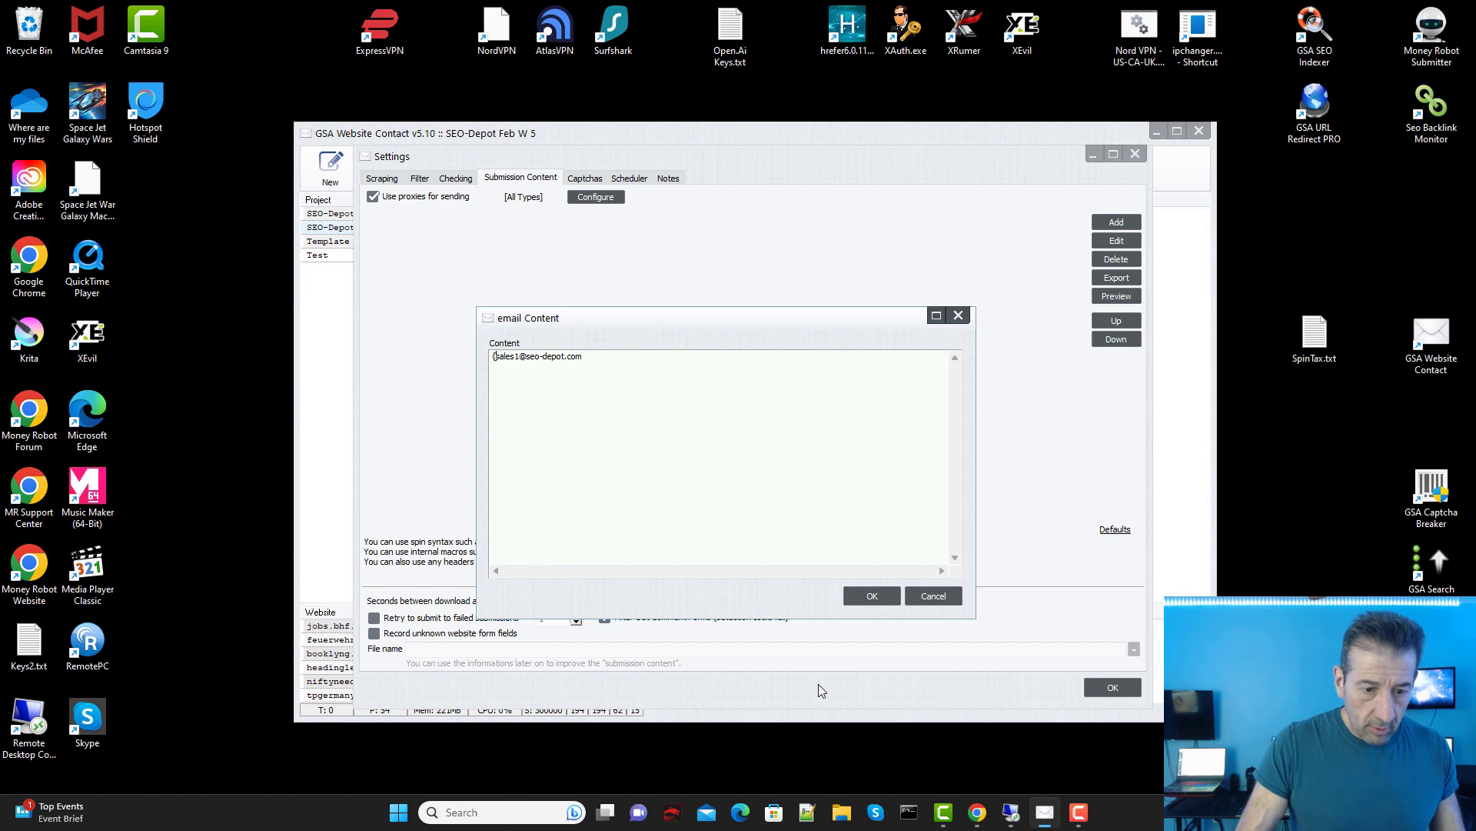
pyautogui.click(520, 356)
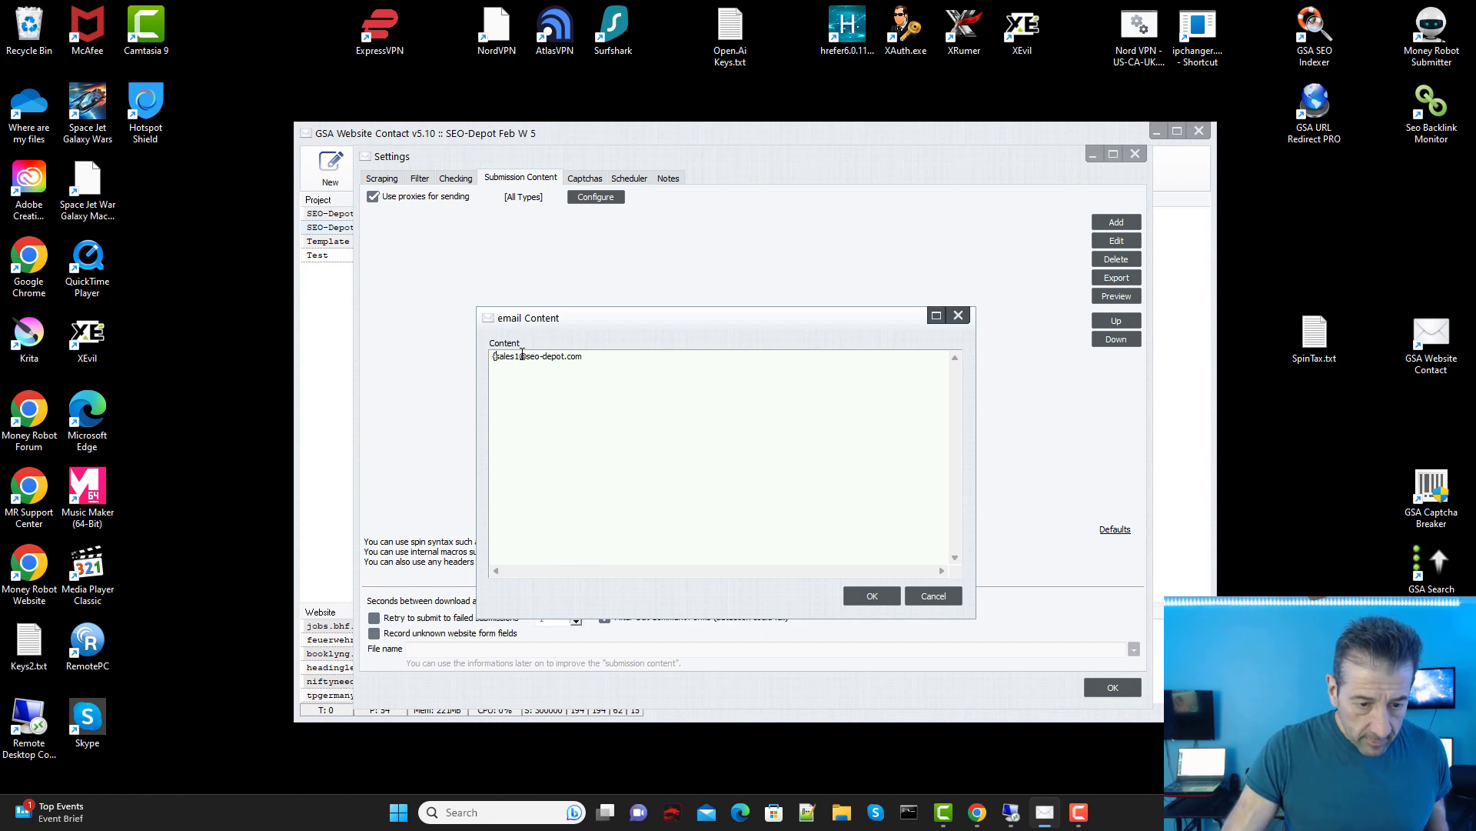
pyautogui.write('|')
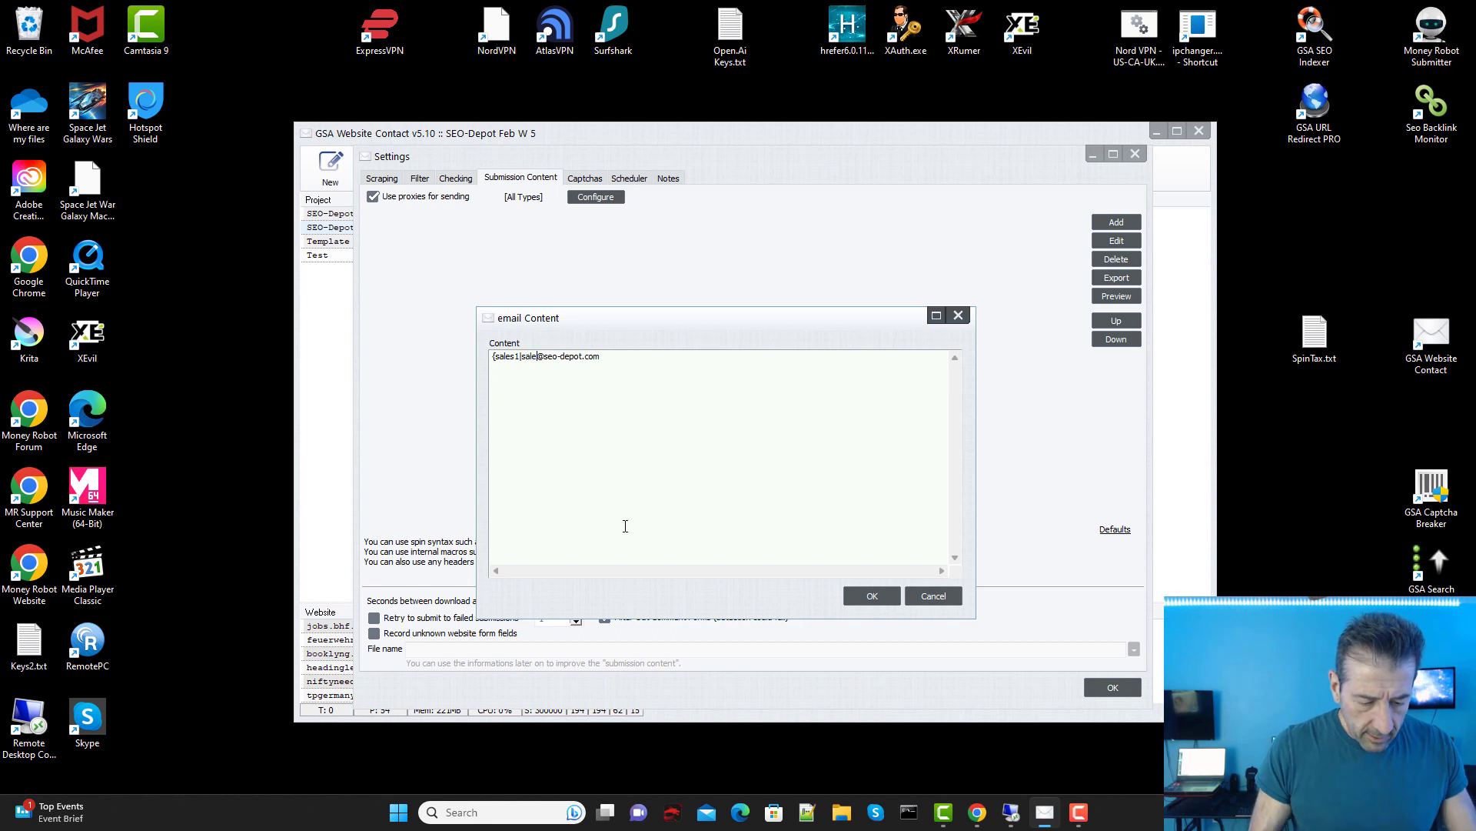
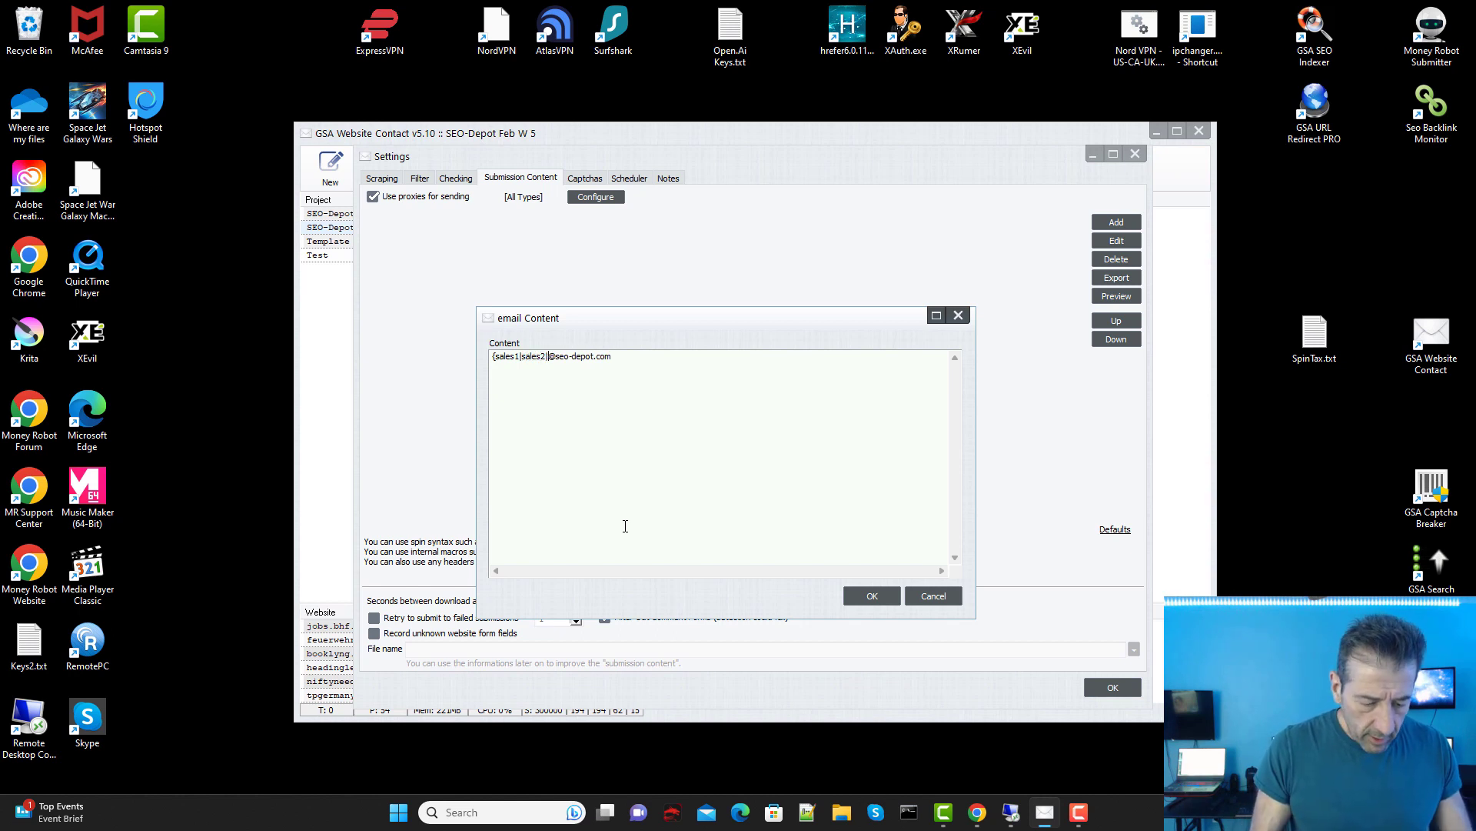
pyautogui.write('3|')
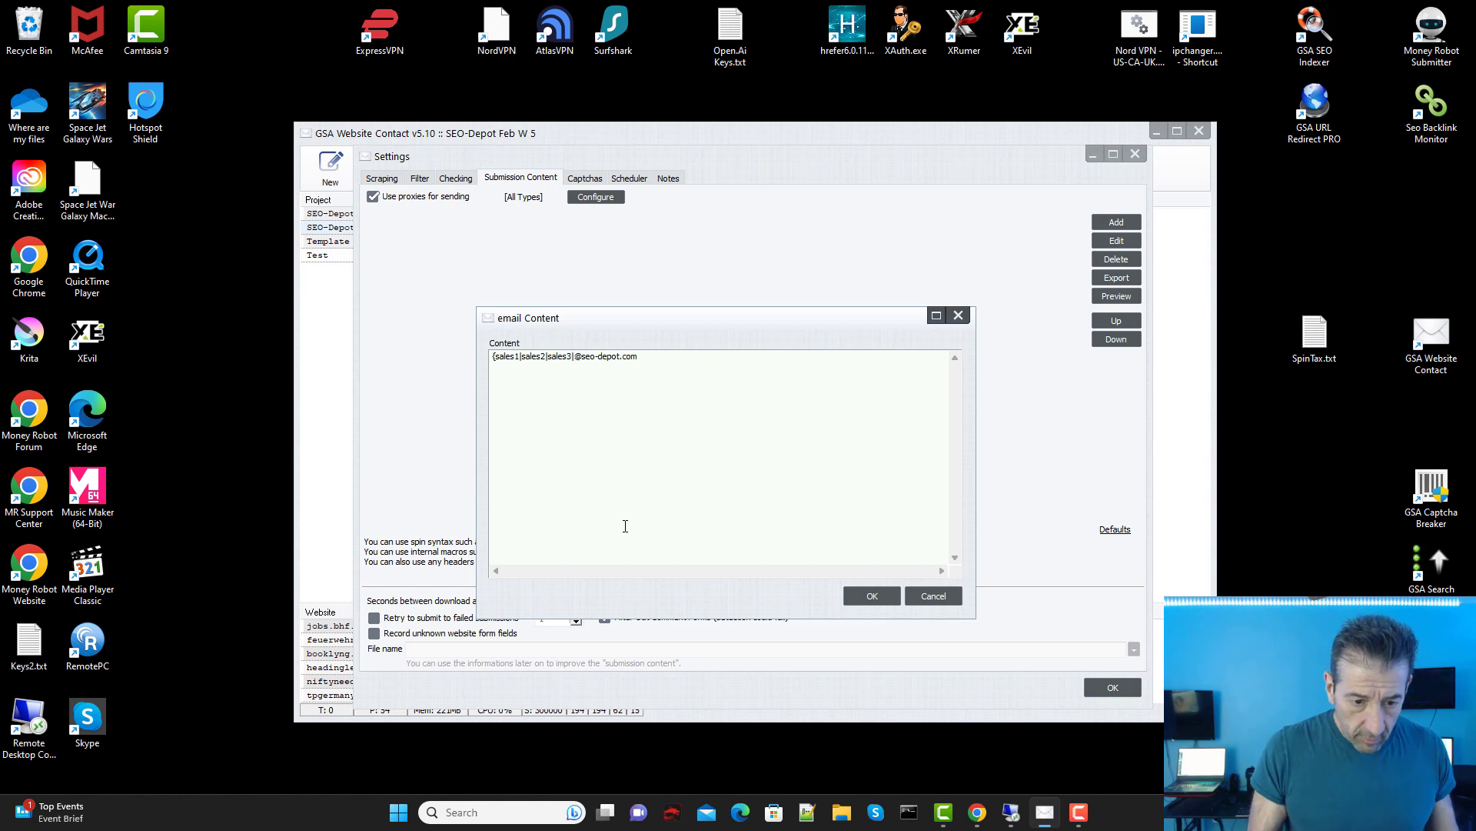
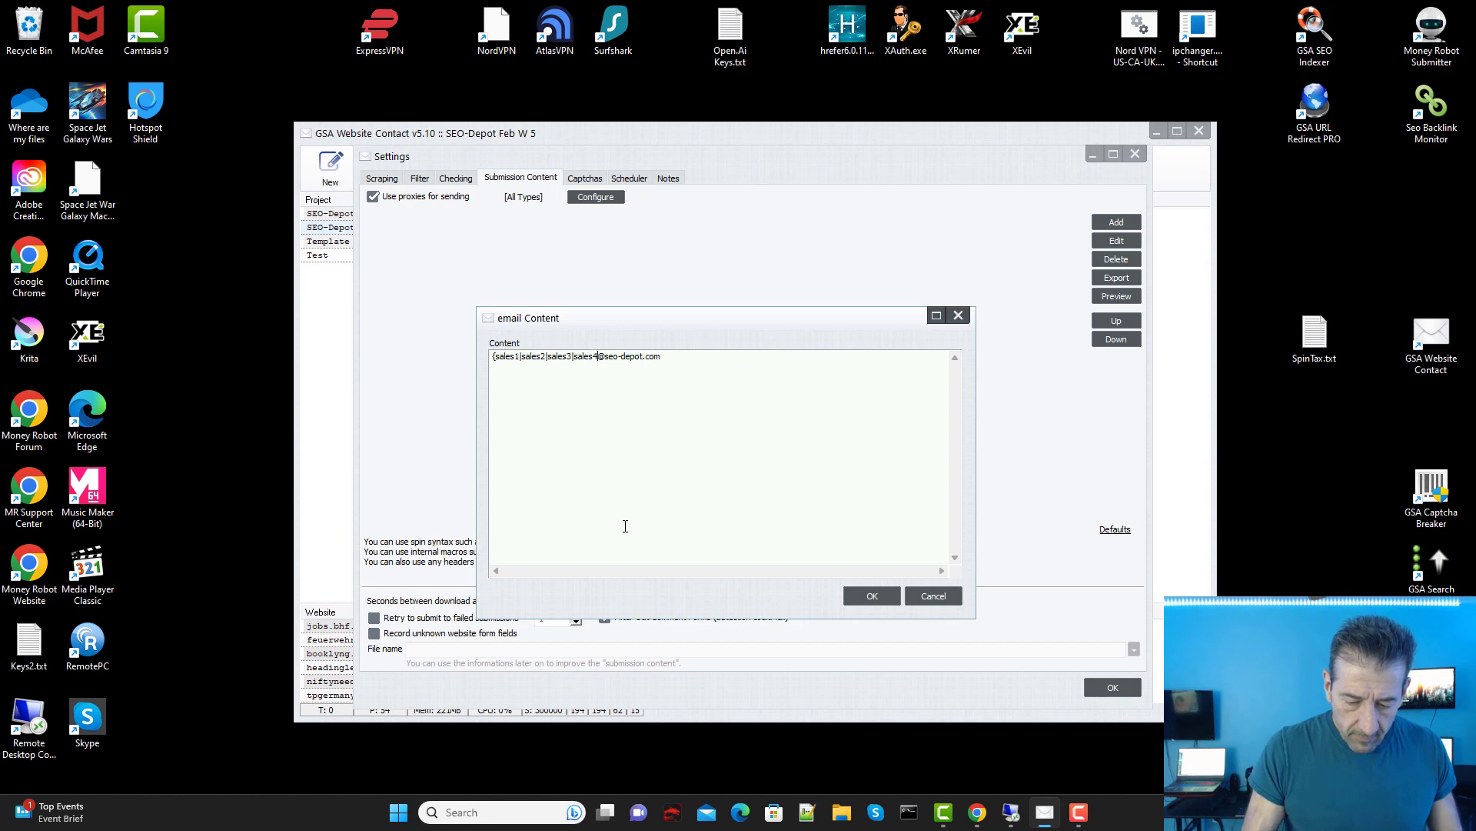
pyautogui.write('|')
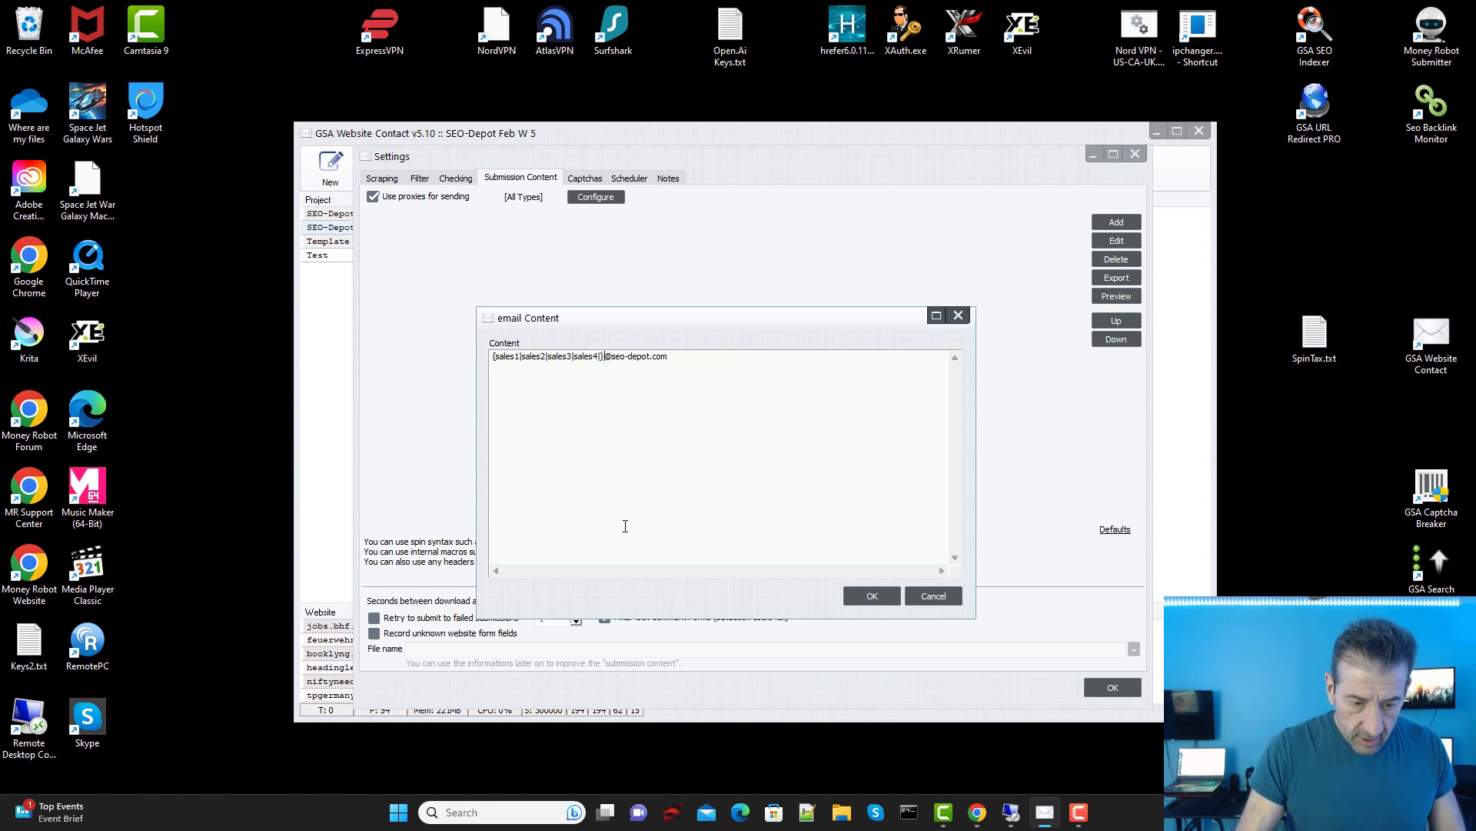
pyautogui.write('}')
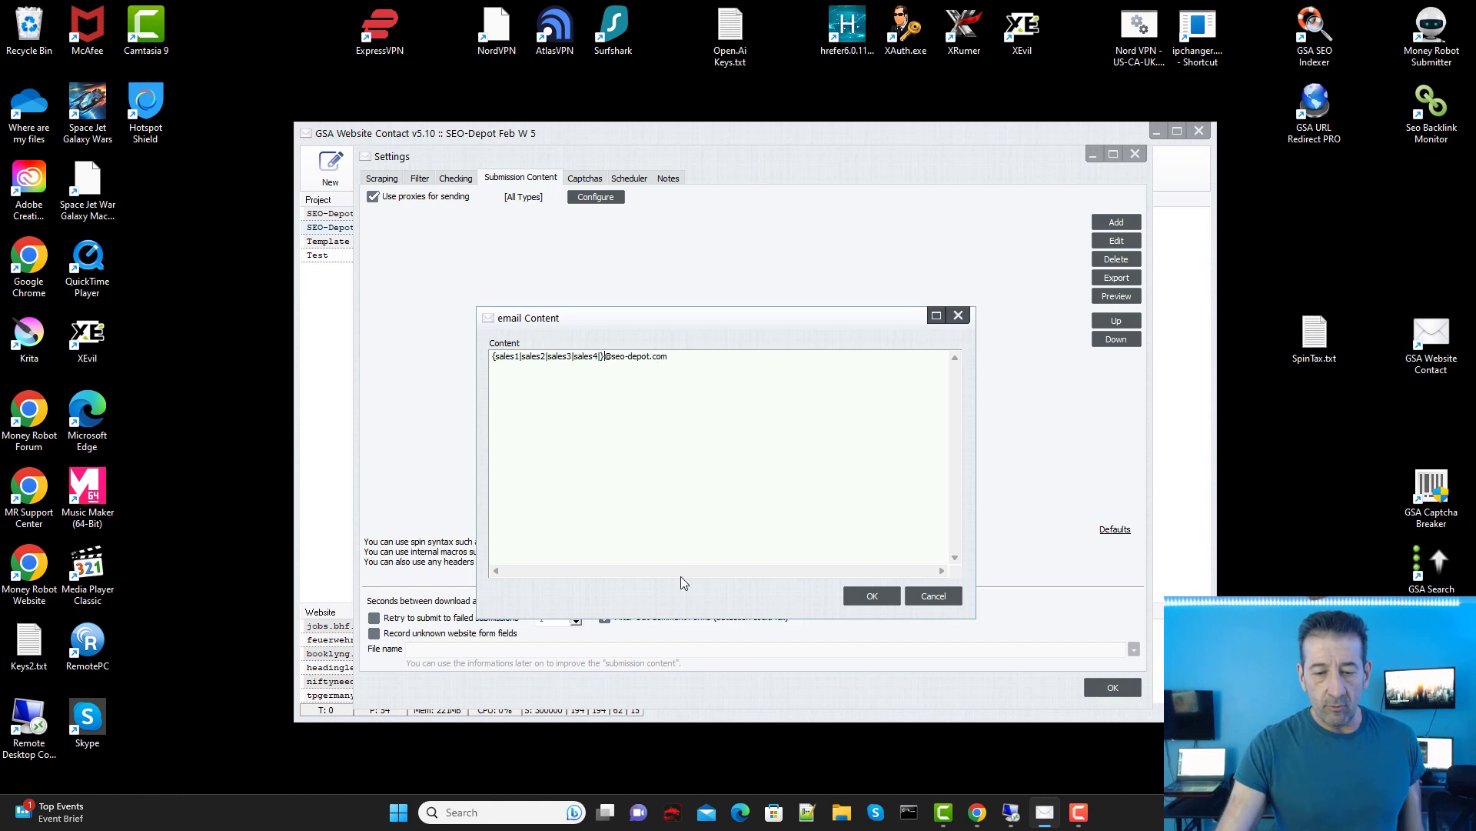
# Step: Close the email content editor, the project settings and GSA Website Contact
pyautogui.moveTo(978, 813)
pyautogui.click(1017, 780)
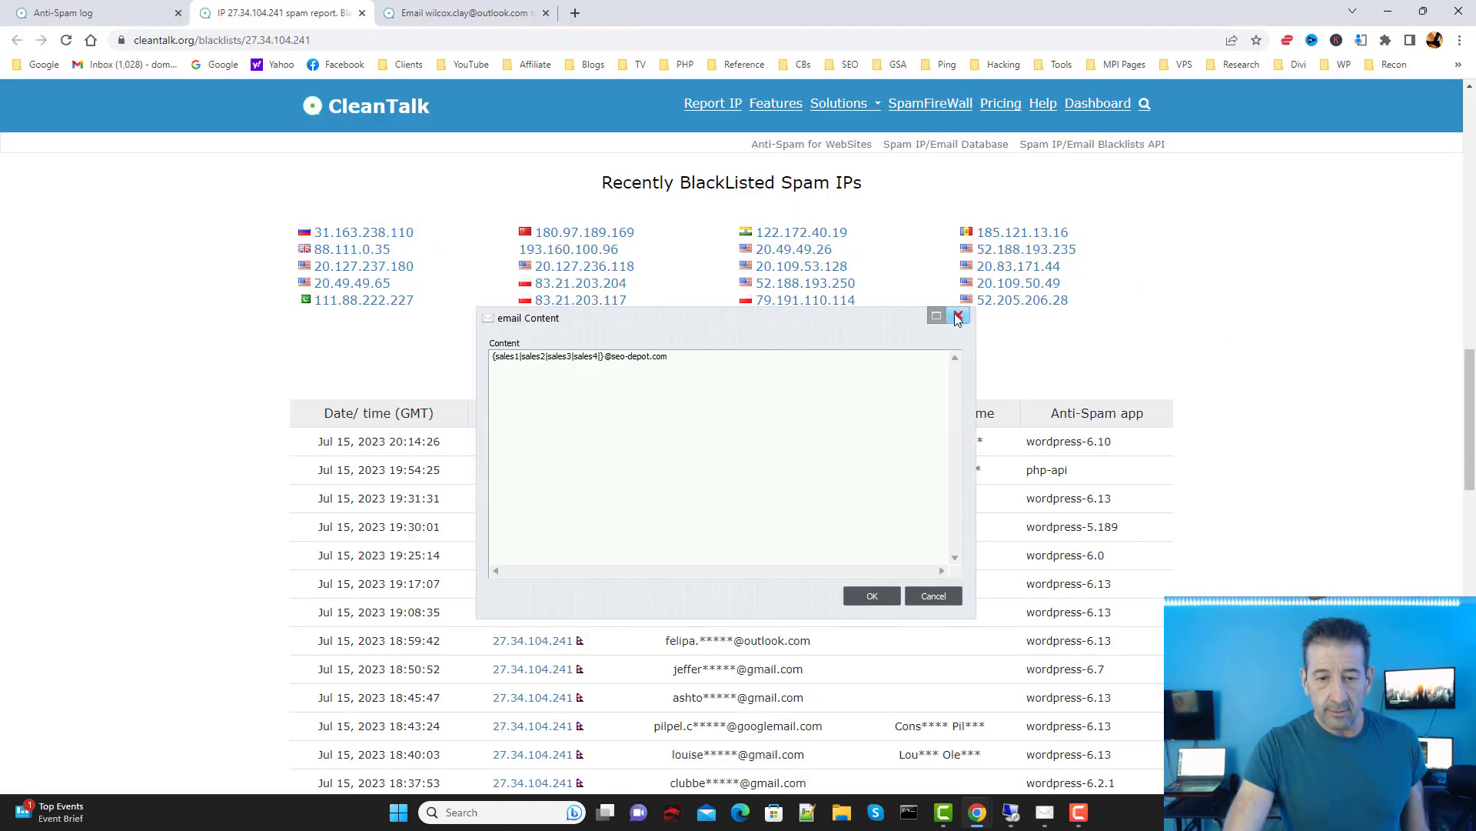
pyautogui.click(958, 317)
pyautogui.click(1145, 151)
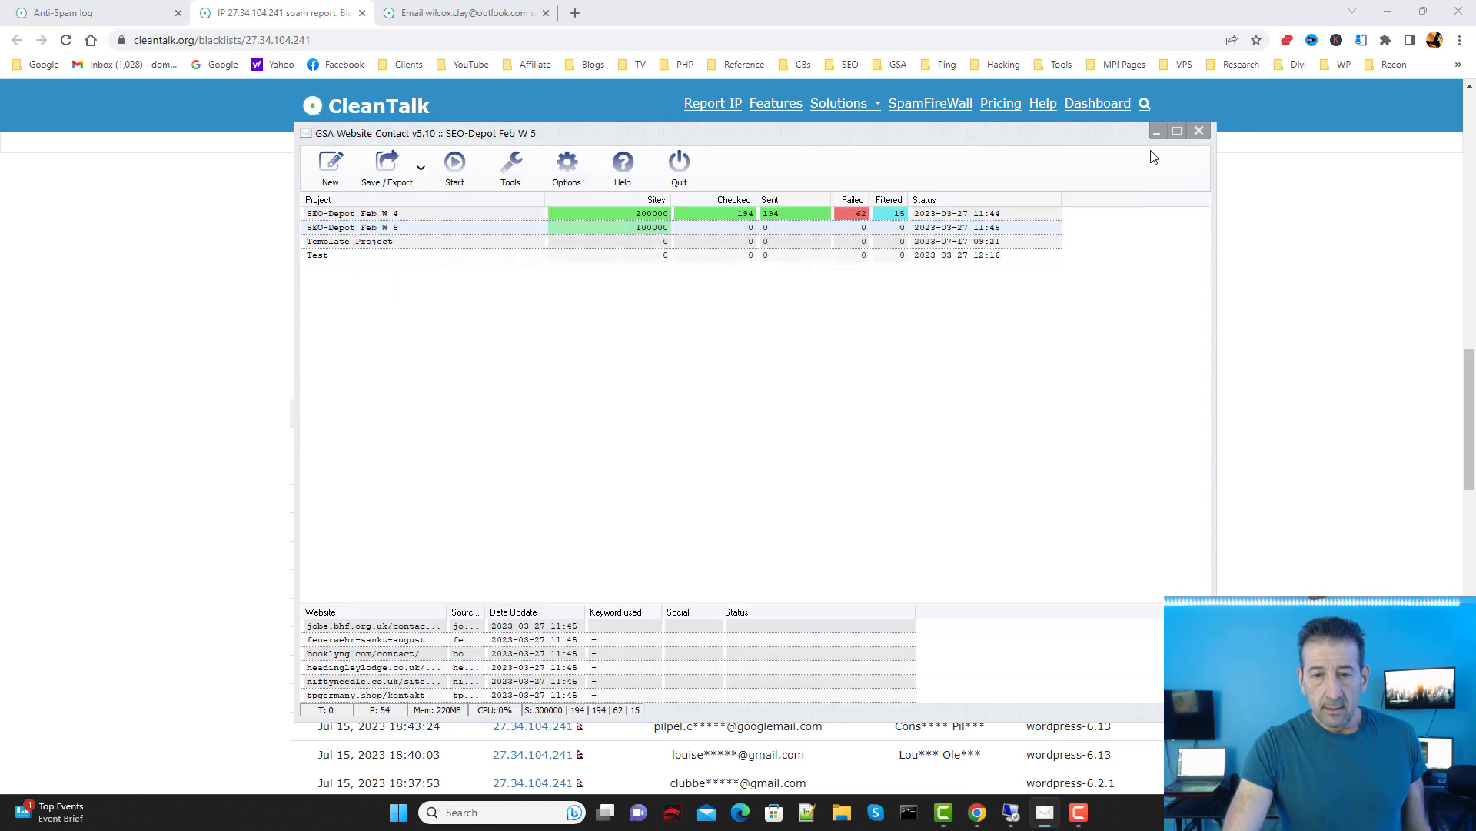
pyautogui.click(1201, 132)
# Step: Review CleanTalk's spam report for IP 27.34.104.241, then minimize Chrome
pyautogui.scroll(-5, 1081, 383)
pyautogui.scroll(3, 1080, 383)
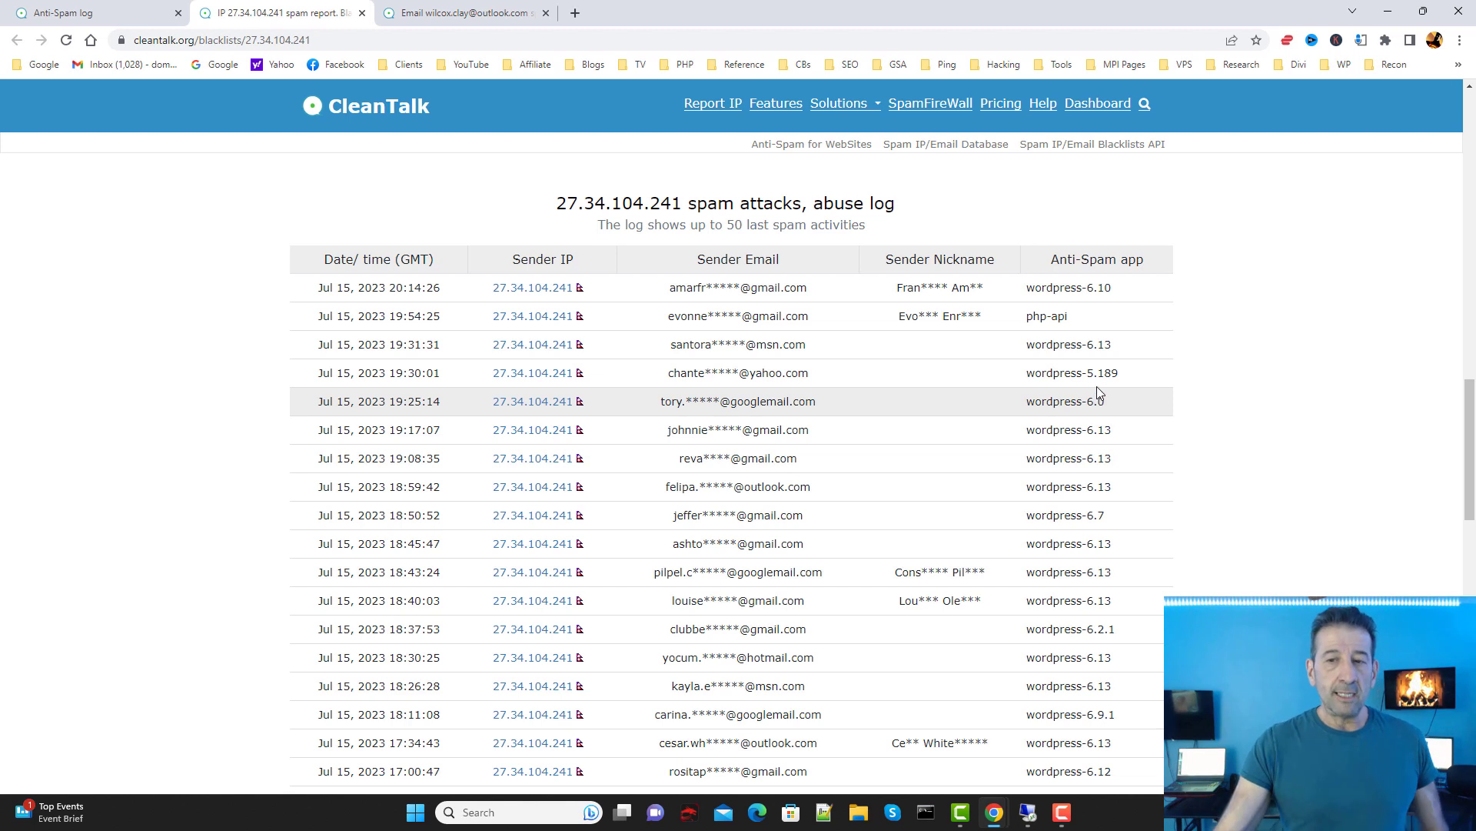
pyautogui.scroll(2, 1278, 338)
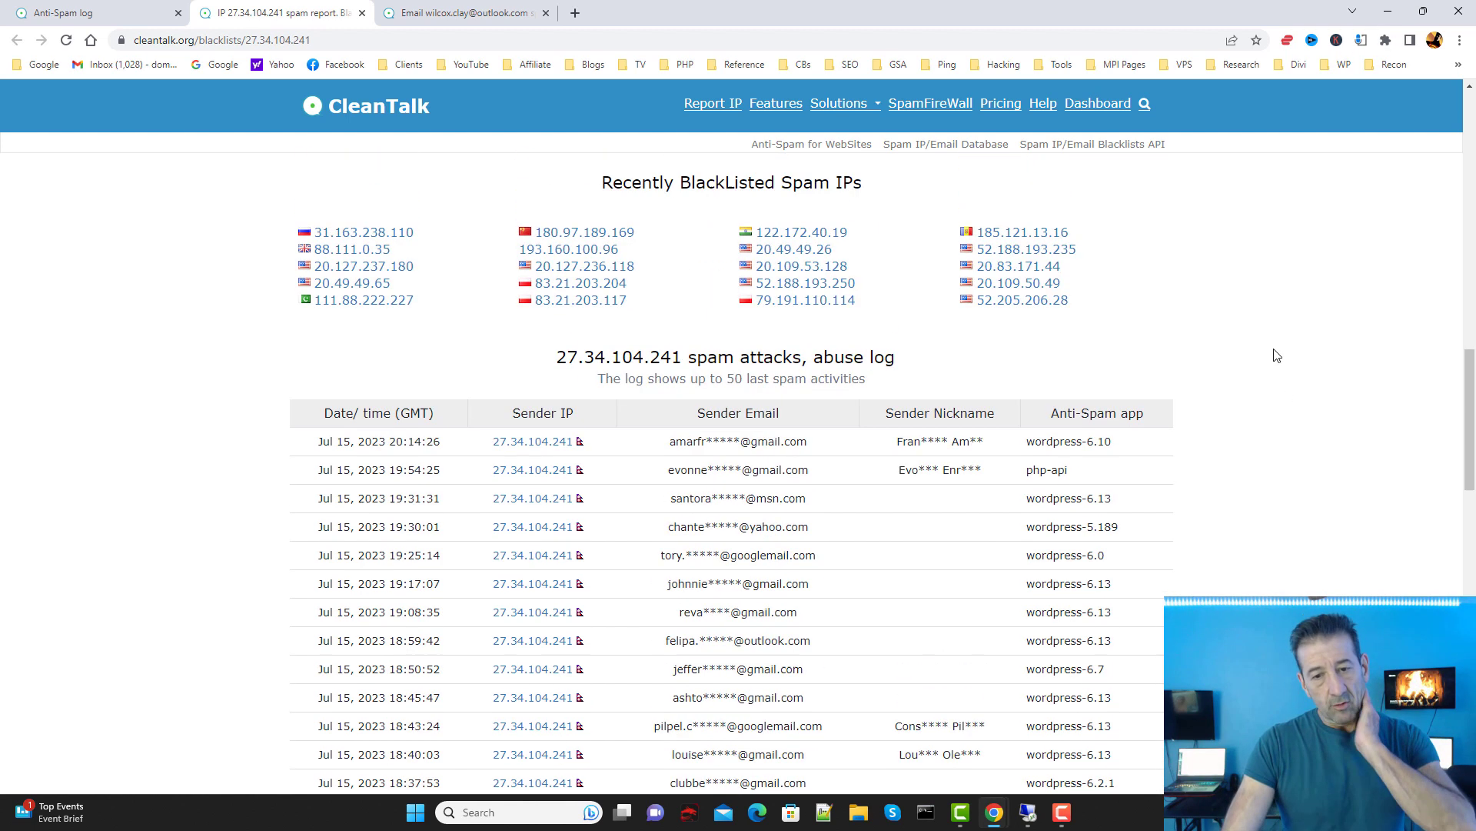
pyautogui.scroll(3, 1278, 355)
pyautogui.scroll(-1, 1290, 355)
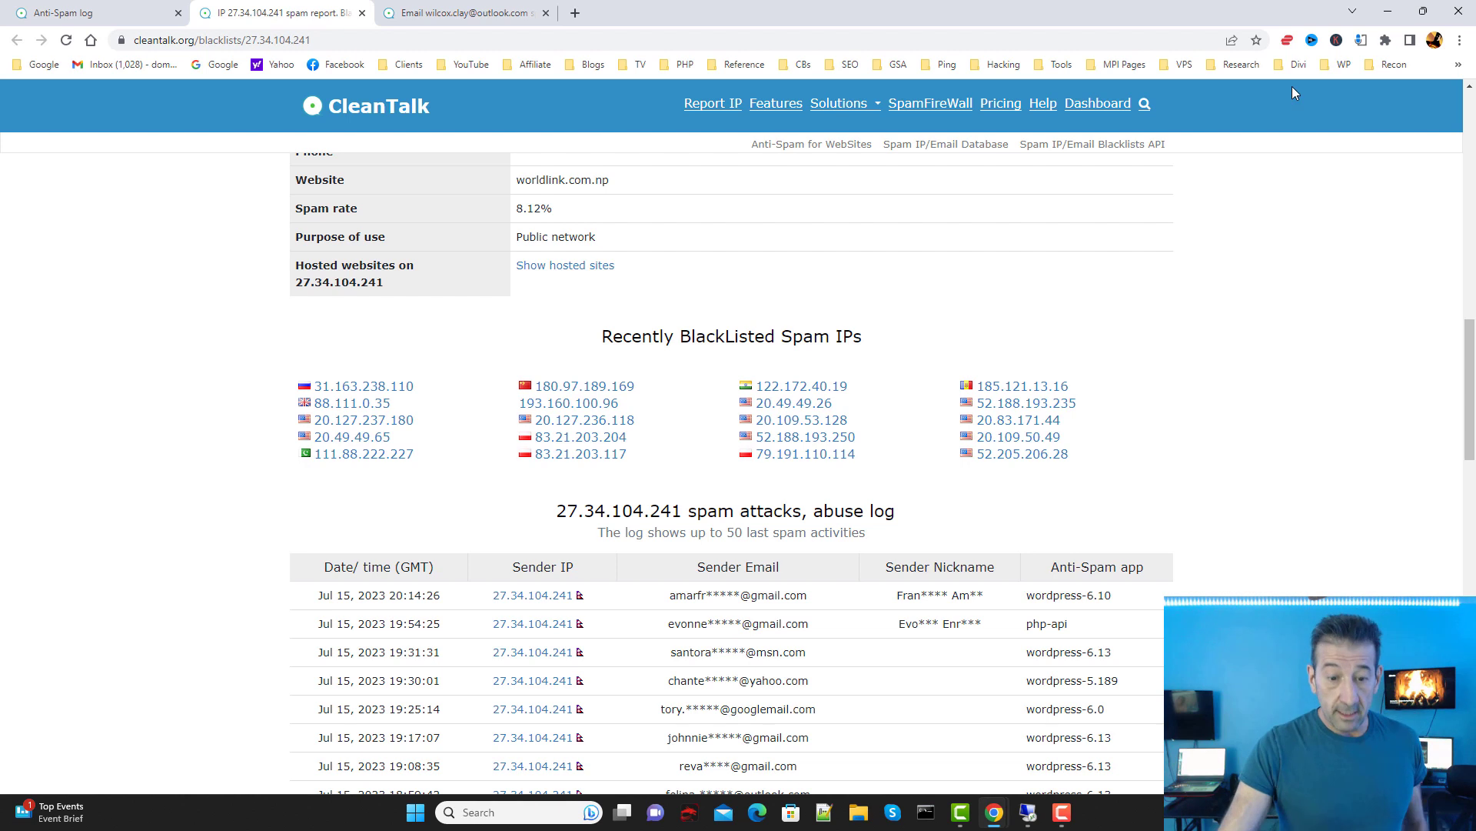
pyautogui.scroll(3, 1236, 396)
pyautogui.scroll(-3, 1197, 485)
pyautogui.scroll(-2, 1013, 542)
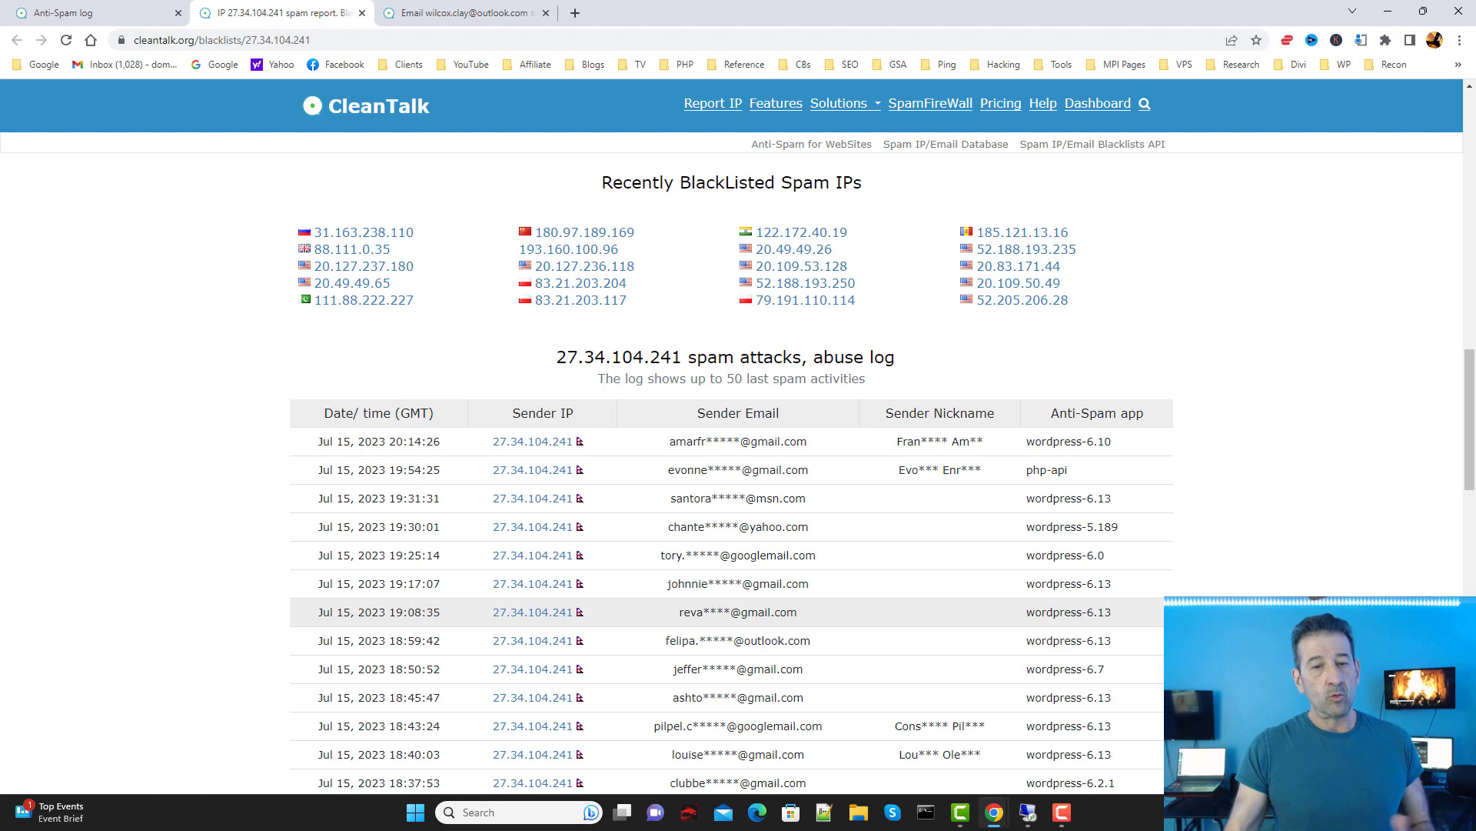
pyautogui.scroll(4, 1417, 436)
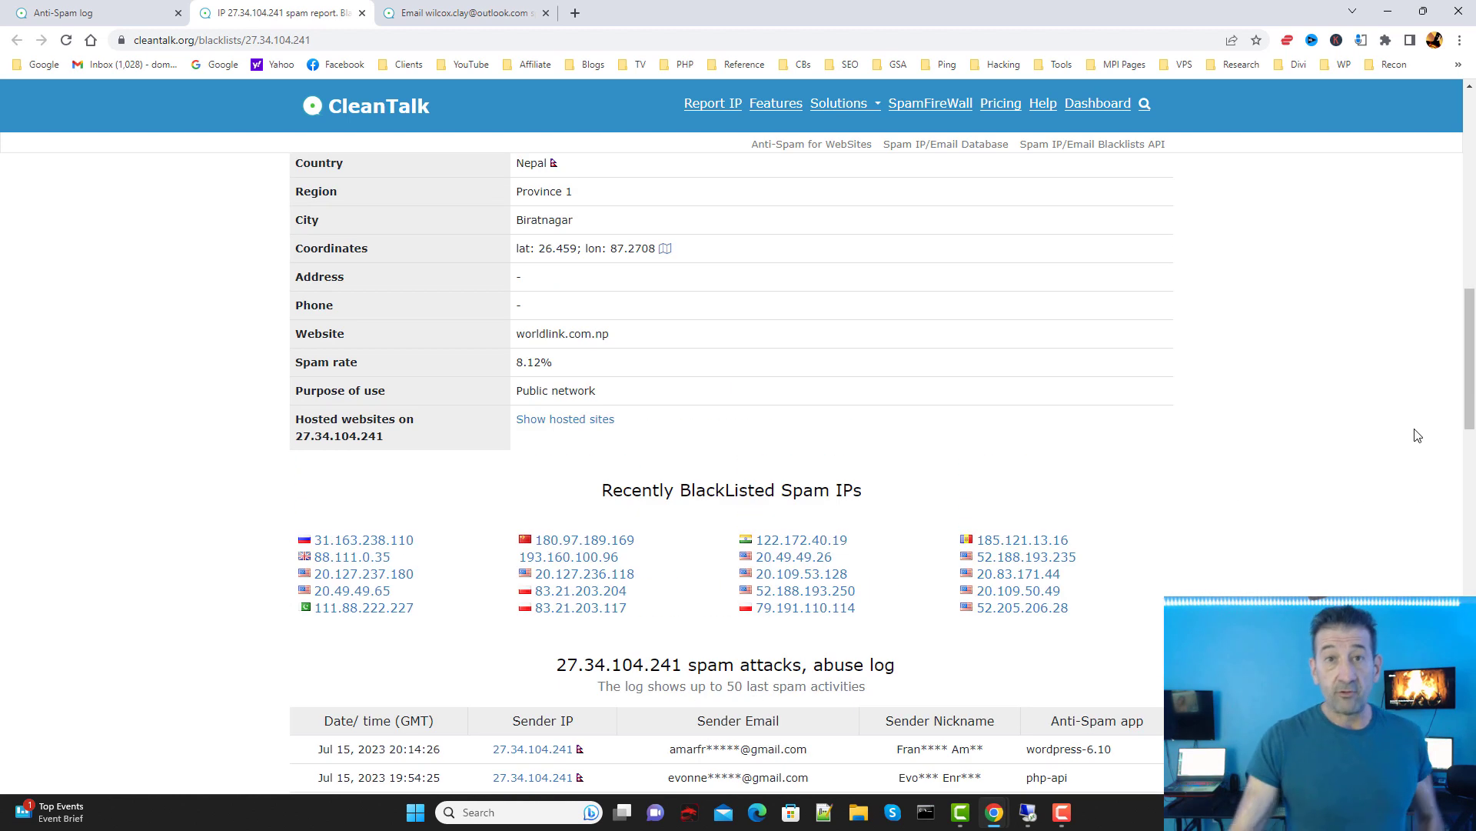
pyautogui.scroll(1, 1441, 372)
pyautogui.scroll(2, 1441, 373)
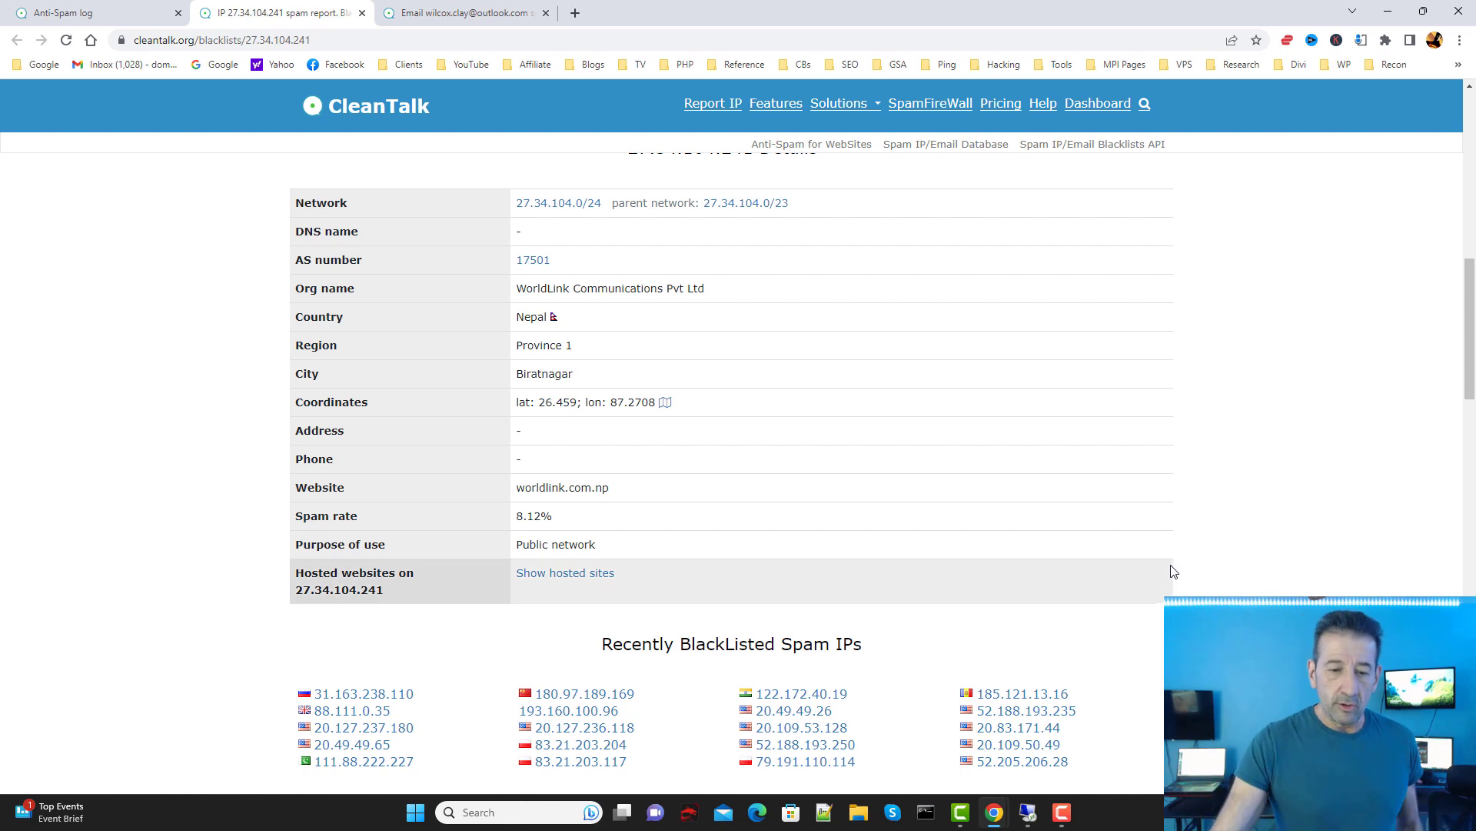
pyautogui.scroll(-1, 1169, 585)
pyautogui.scroll(3, 1162, 637)
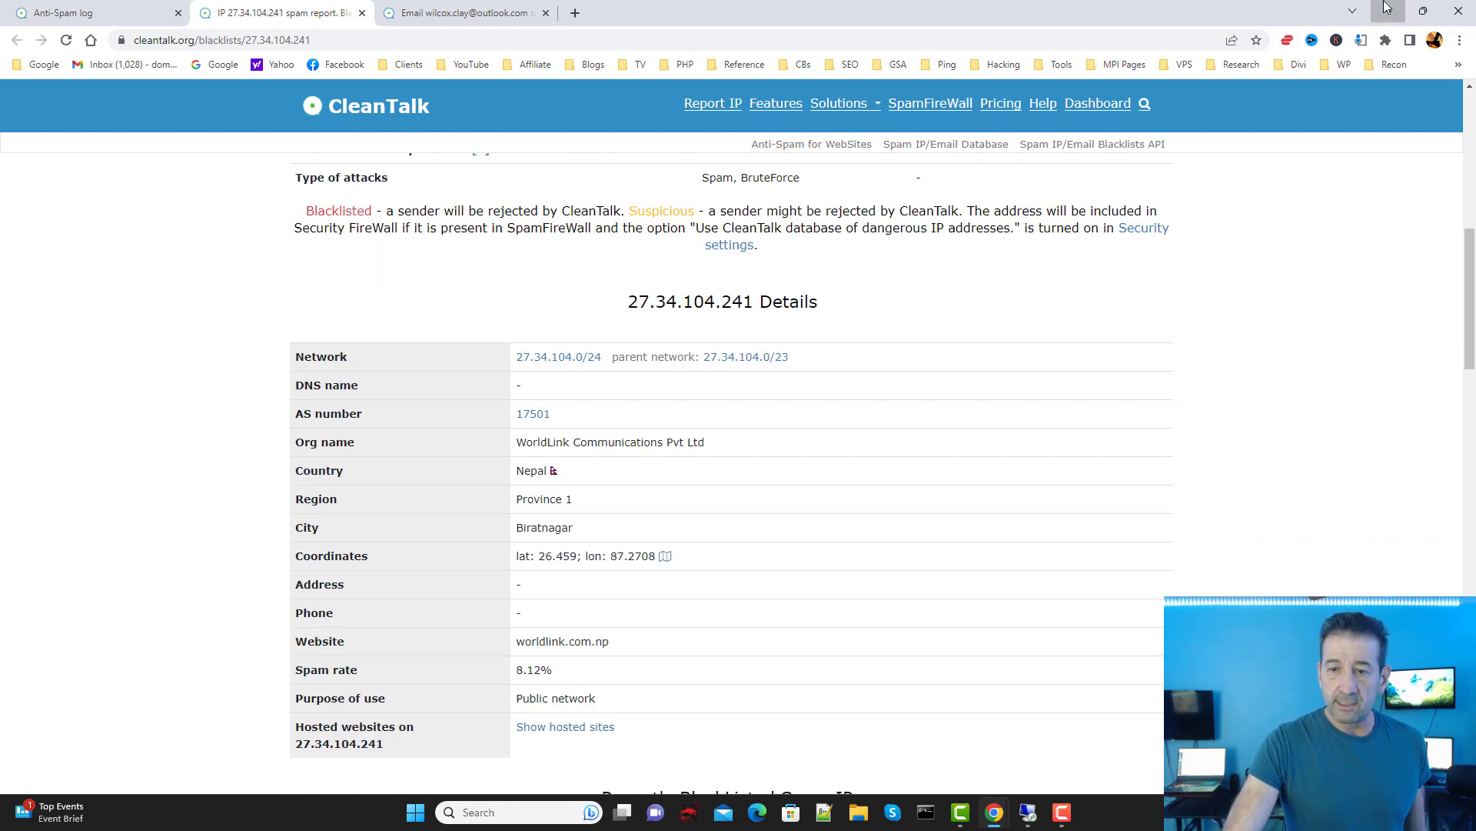
pyautogui.click(1388, 11)
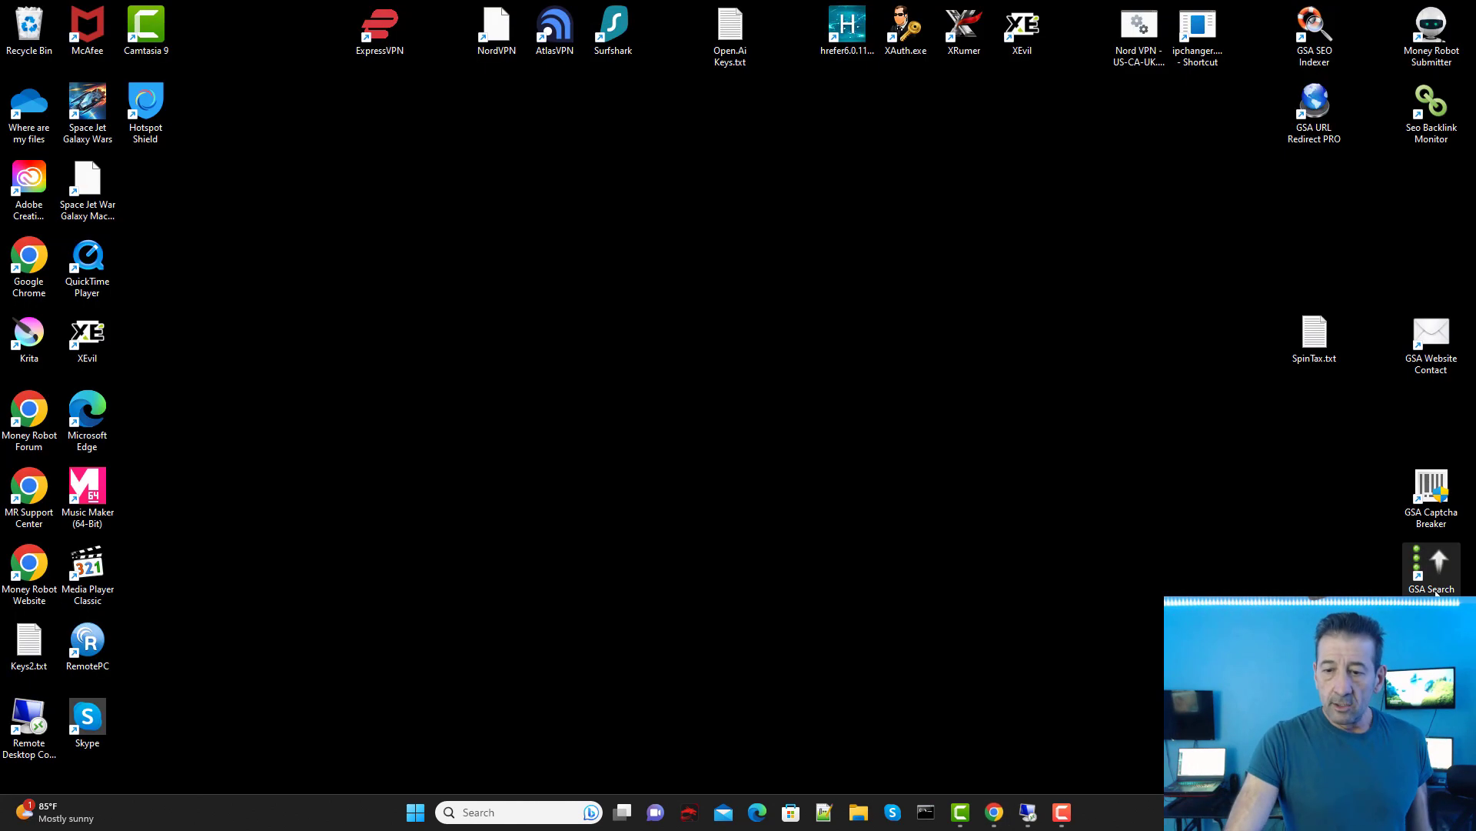
# Step: Run GSA Website Contact as administrator from its desktop shortcut
pyautogui.rightClick(1424, 351)
pyautogui.click(1259, 417)
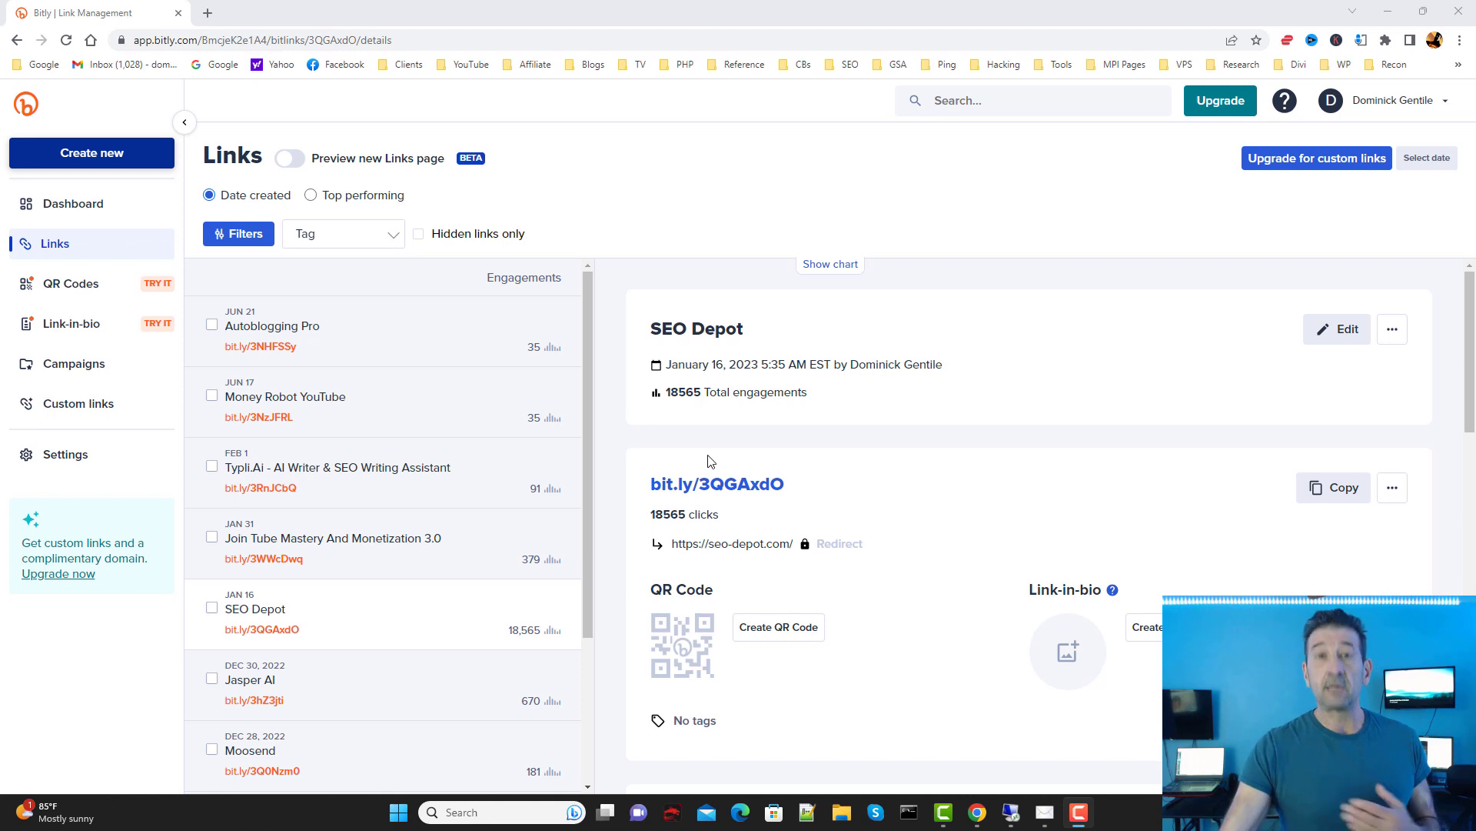
# Step: View the Money Robot YouTube and Writesonic short links' click stats in Bitly
pyautogui.scroll(-2, 365, 393)
pyautogui.scroll(2, 370, 379)
pyautogui.click(379, 407)
pyautogui.scroll(-1, 626, 528)
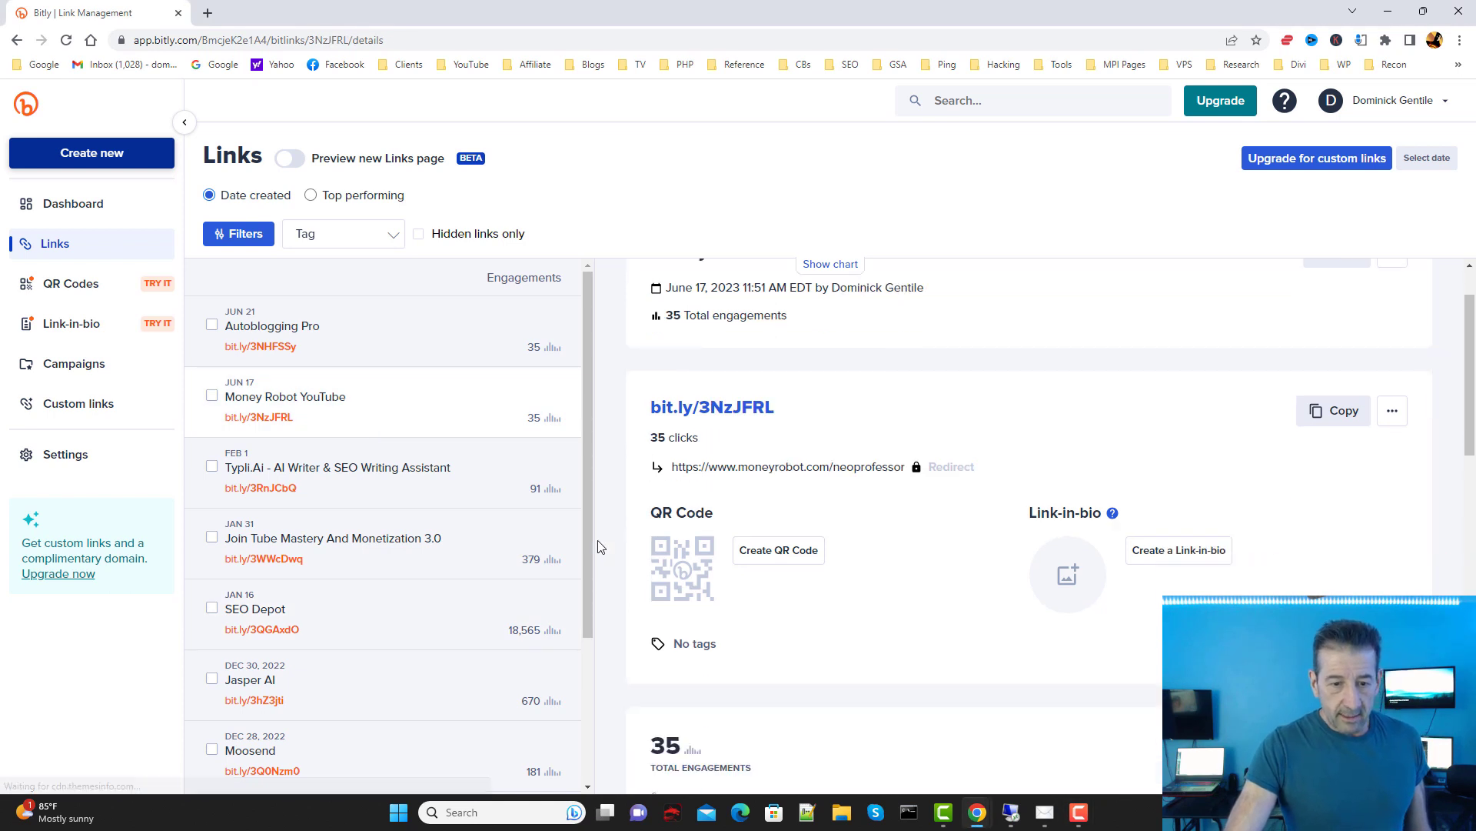
pyautogui.scroll(-1, 422, 438)
pyautogui.scroll(-2, 308, 522)
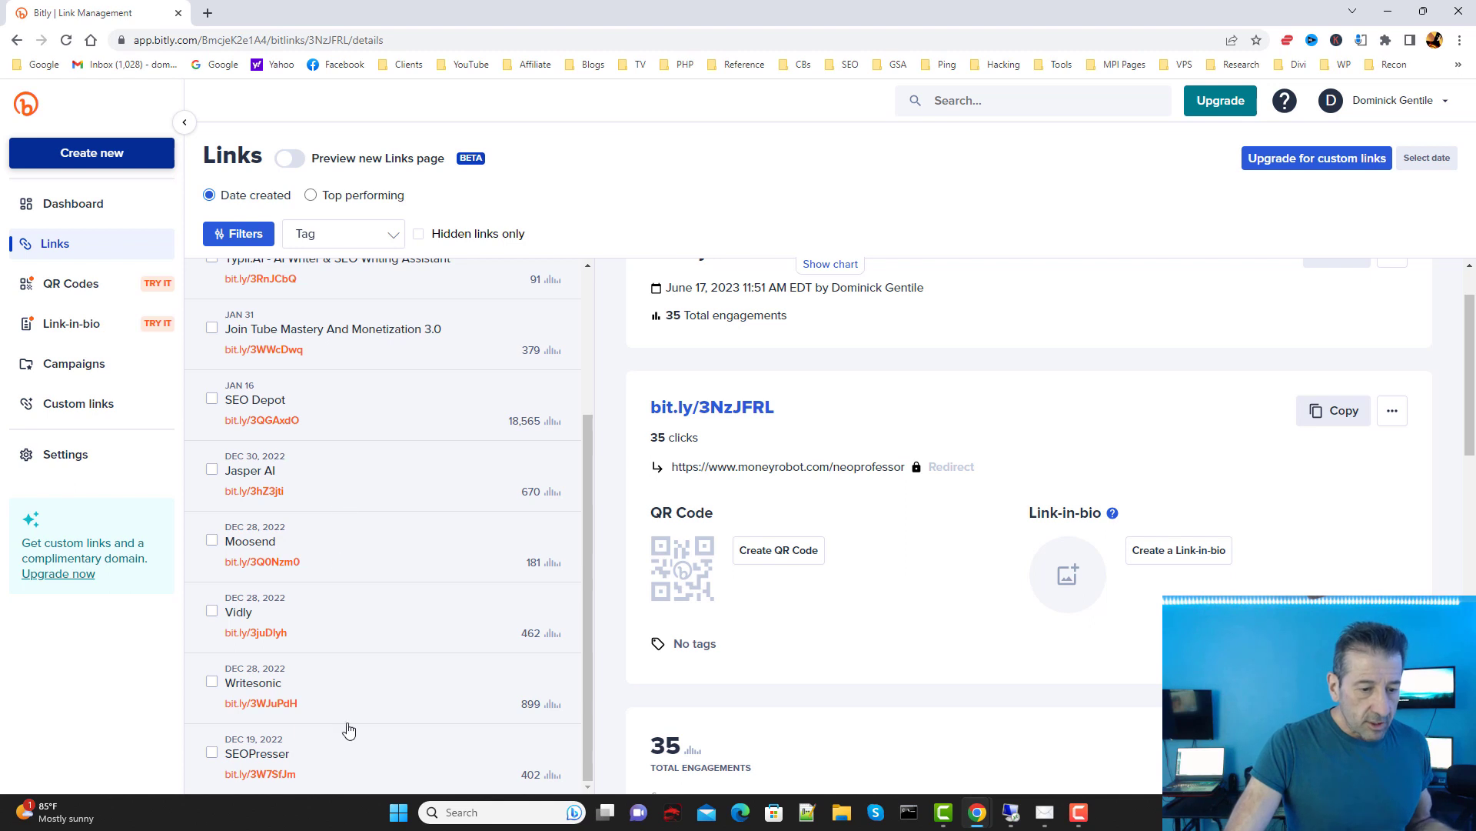
pyautogui.click(337, 700)
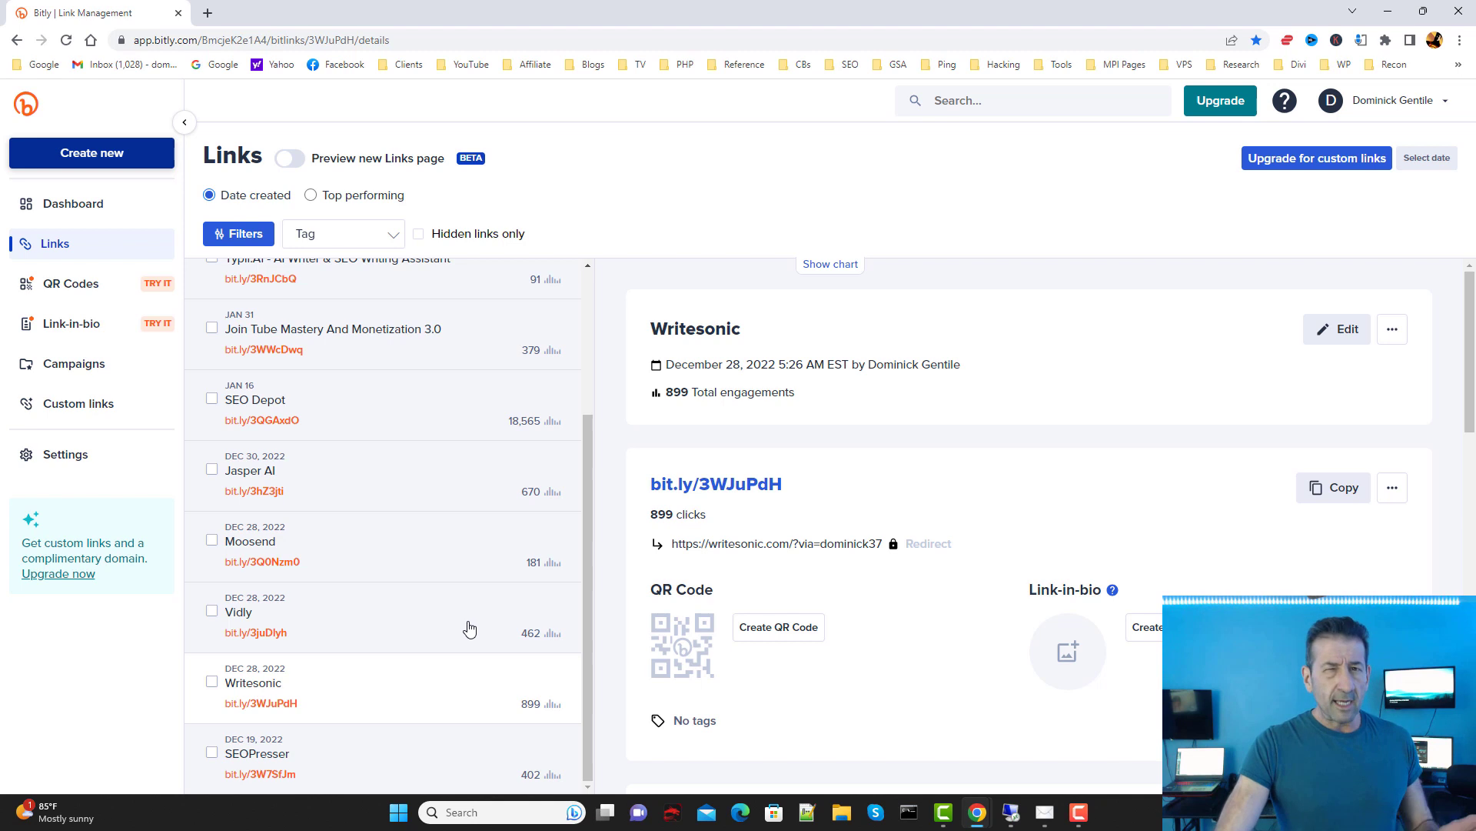
# Step: View click stats for the Vidly, Moosend, Join Tube Mastery and Typli.Ai links
pyautogui.click(470, 629)
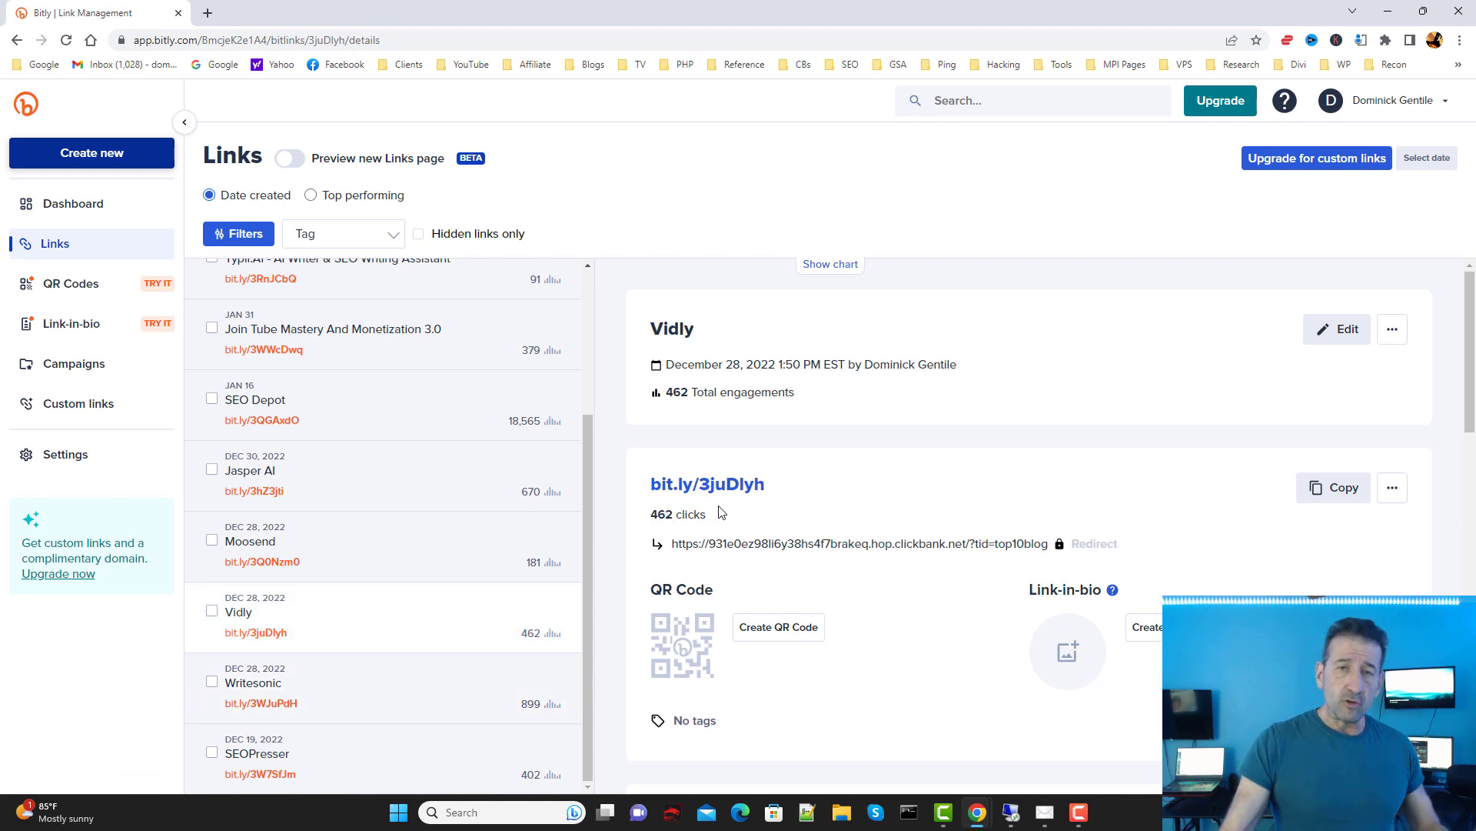
pyautogui.click(383, 529)
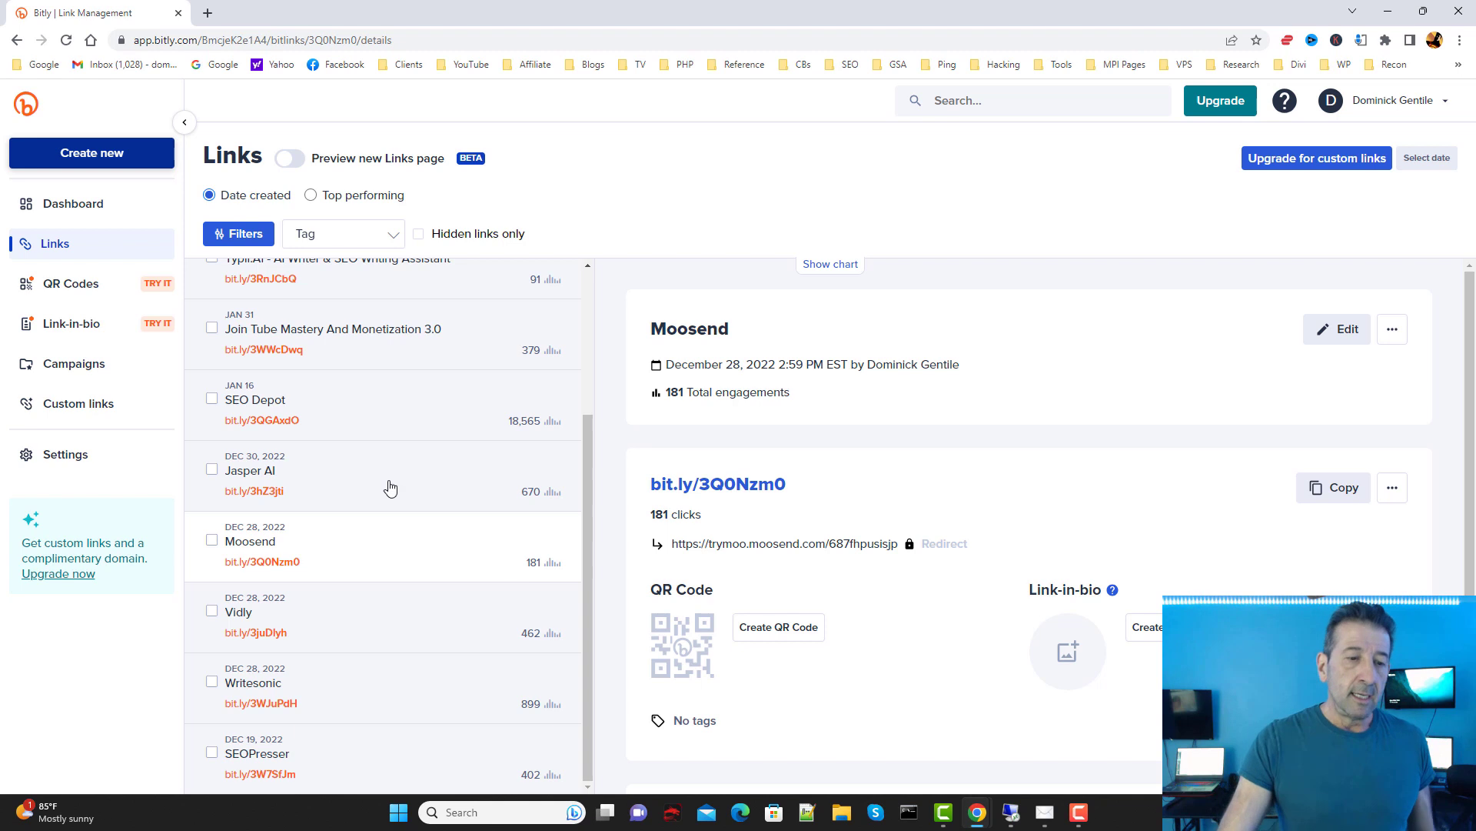
pyautogui.scroll(2, 404, 465)
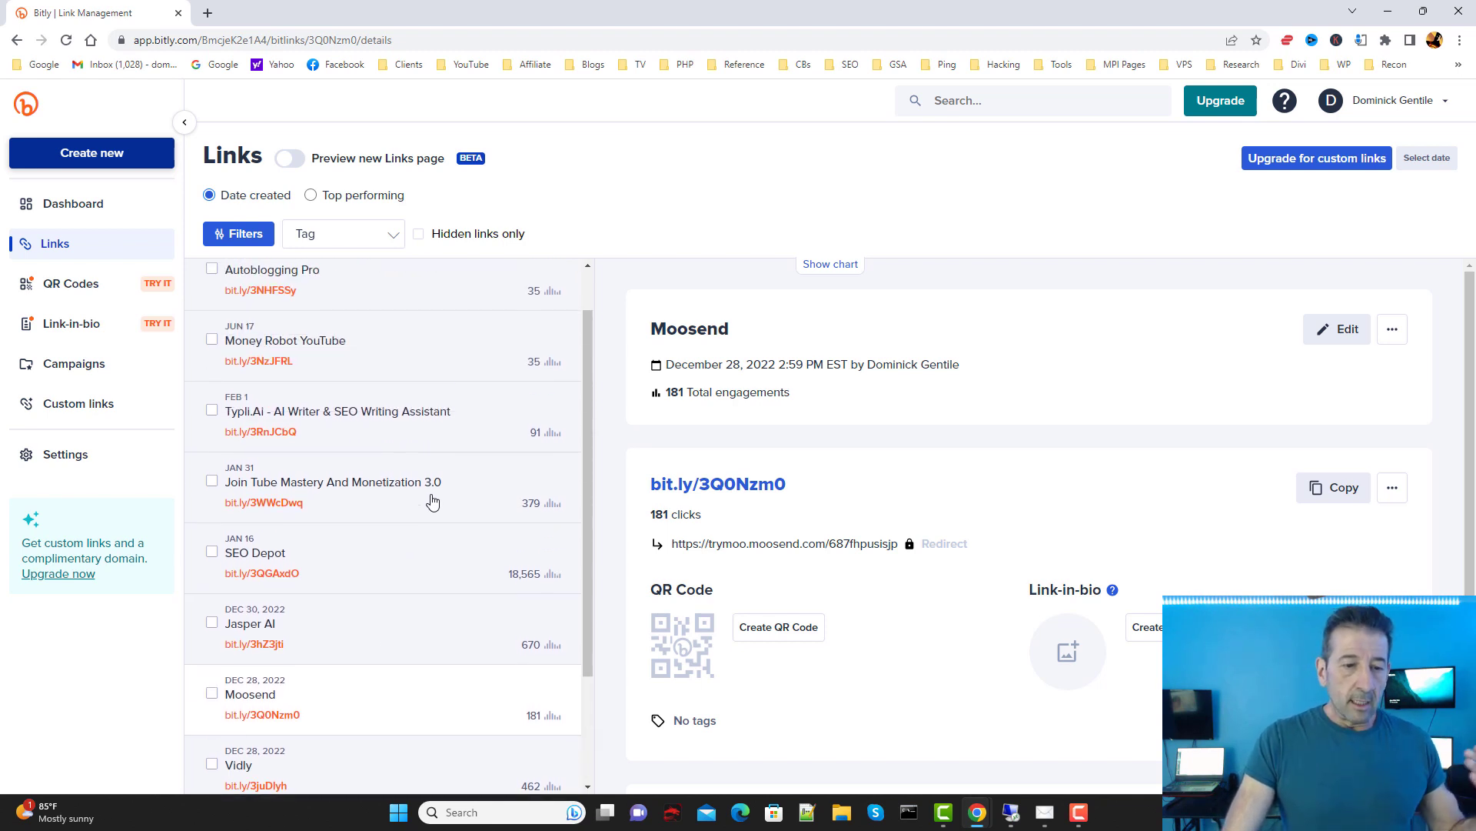
pyautogui.click(394, 484)
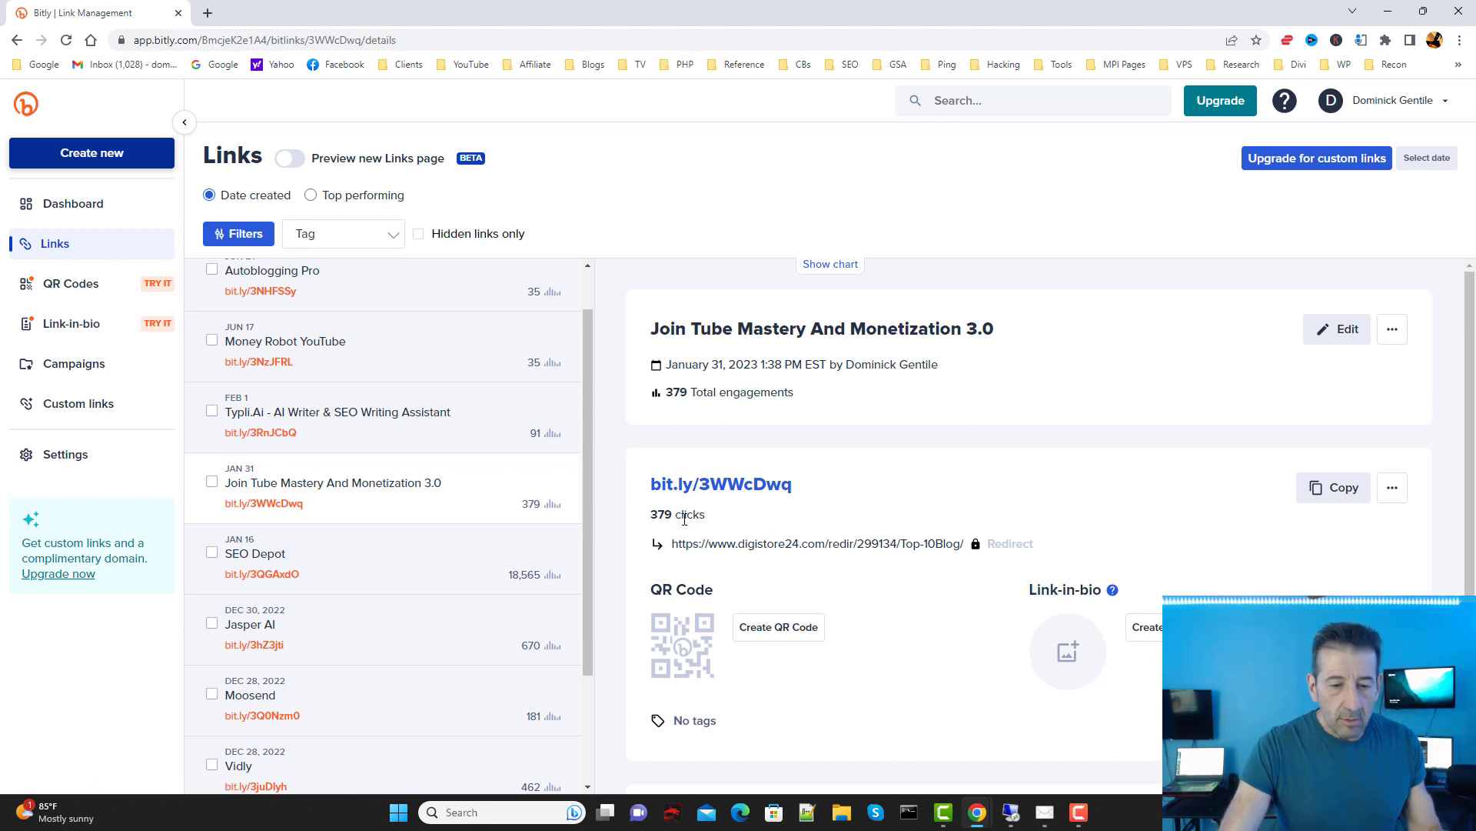
pyautogui.click(412, 435)
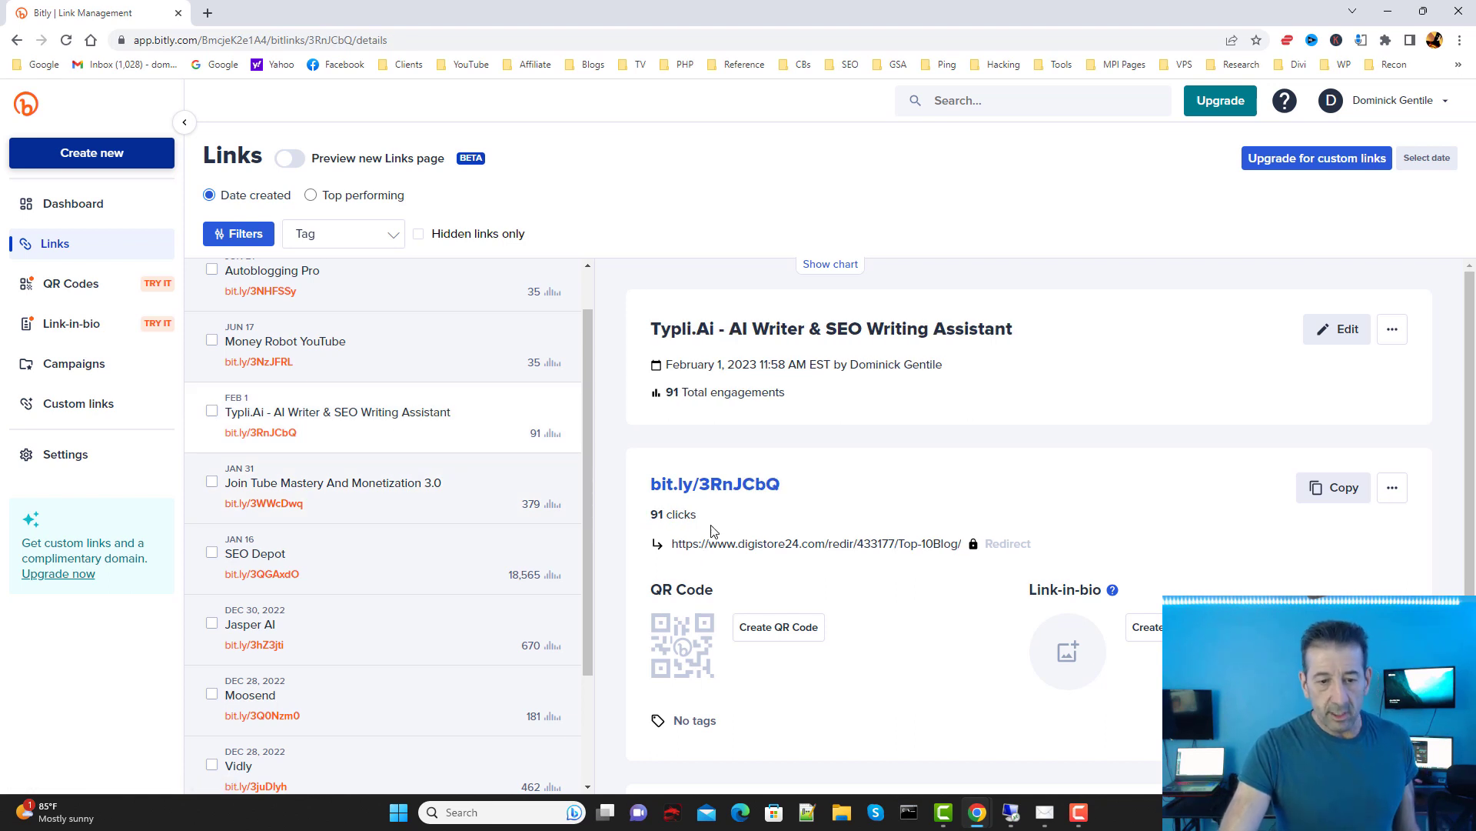
pyautogui.scroll(2, 382, 471)
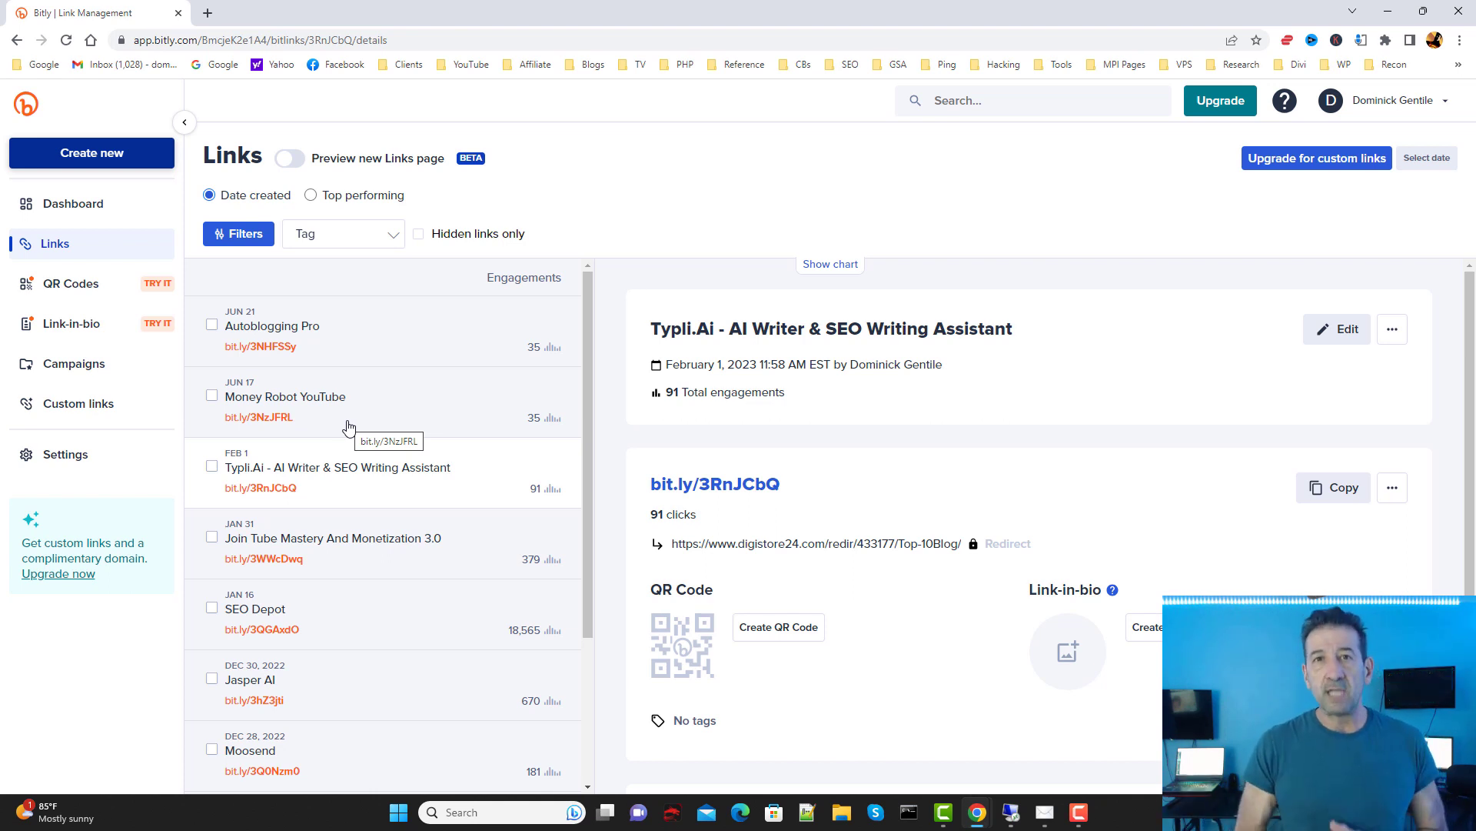
pyautogui.scroll(-2, 368, 446)
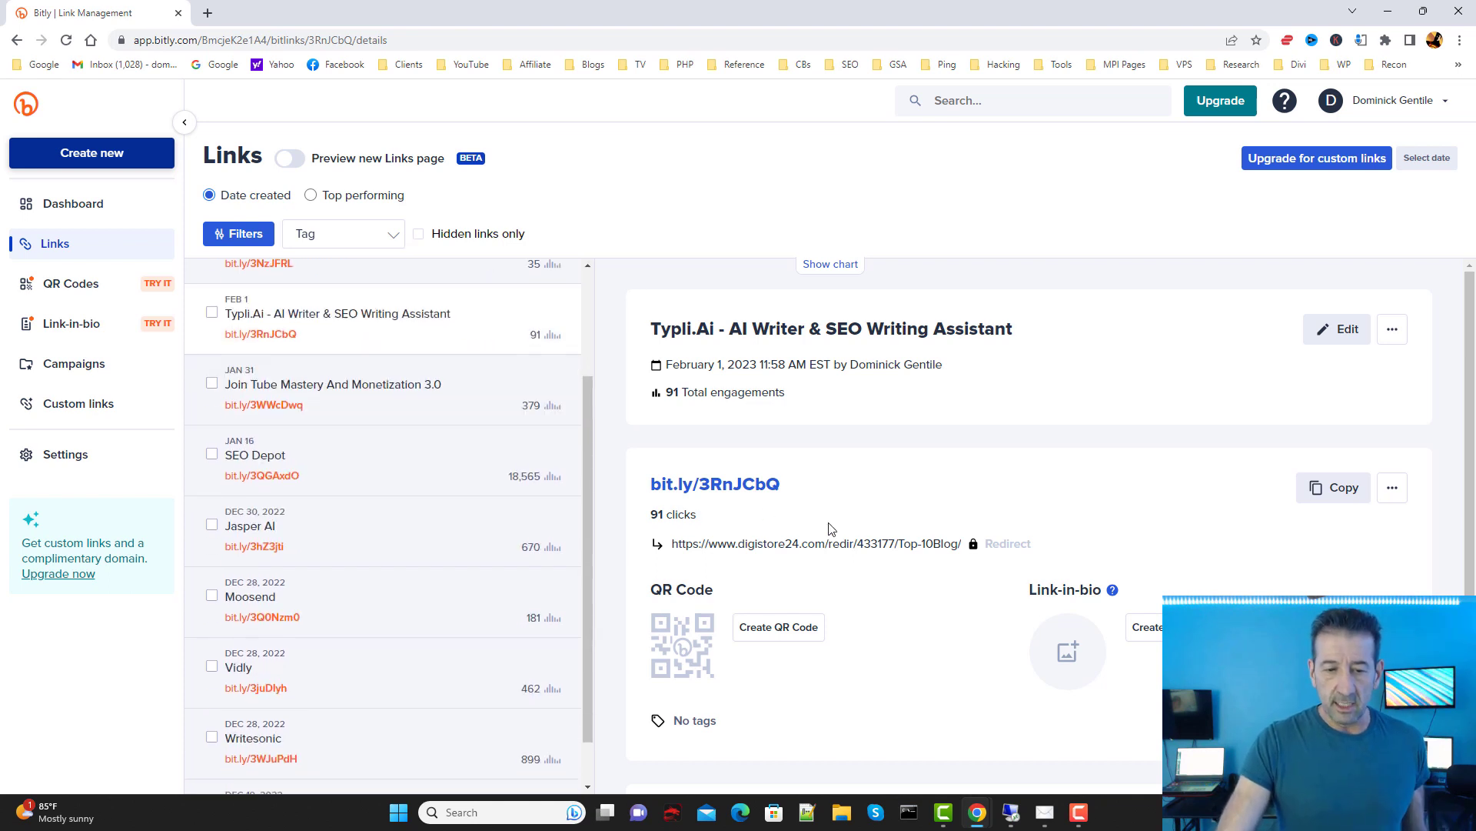
pyautogui.scroll(-1, 685, 511)
pyautogui.scroll(1, 684, 516)
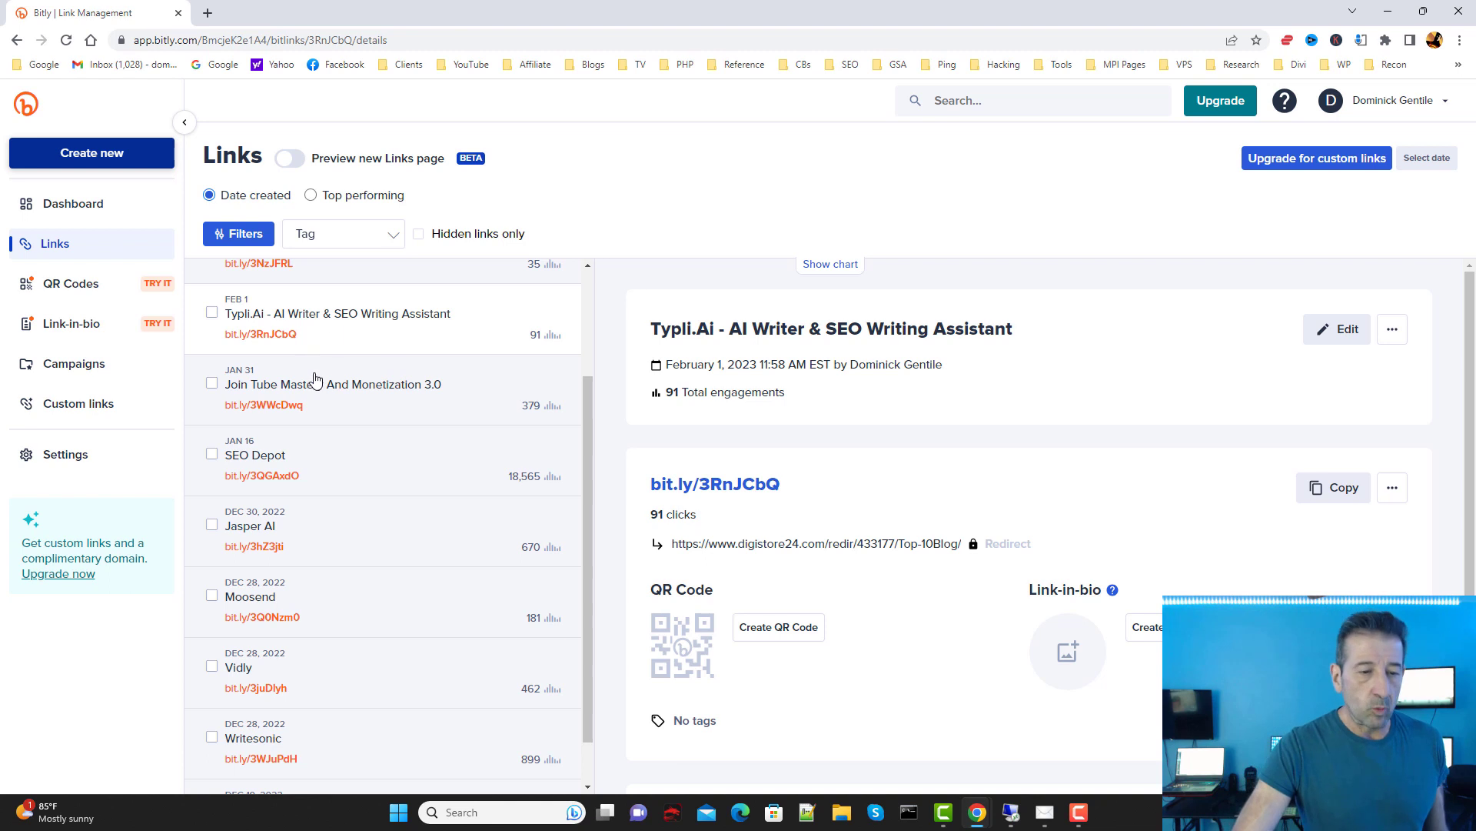
pyautogui.scroll(-1, 501, 444)
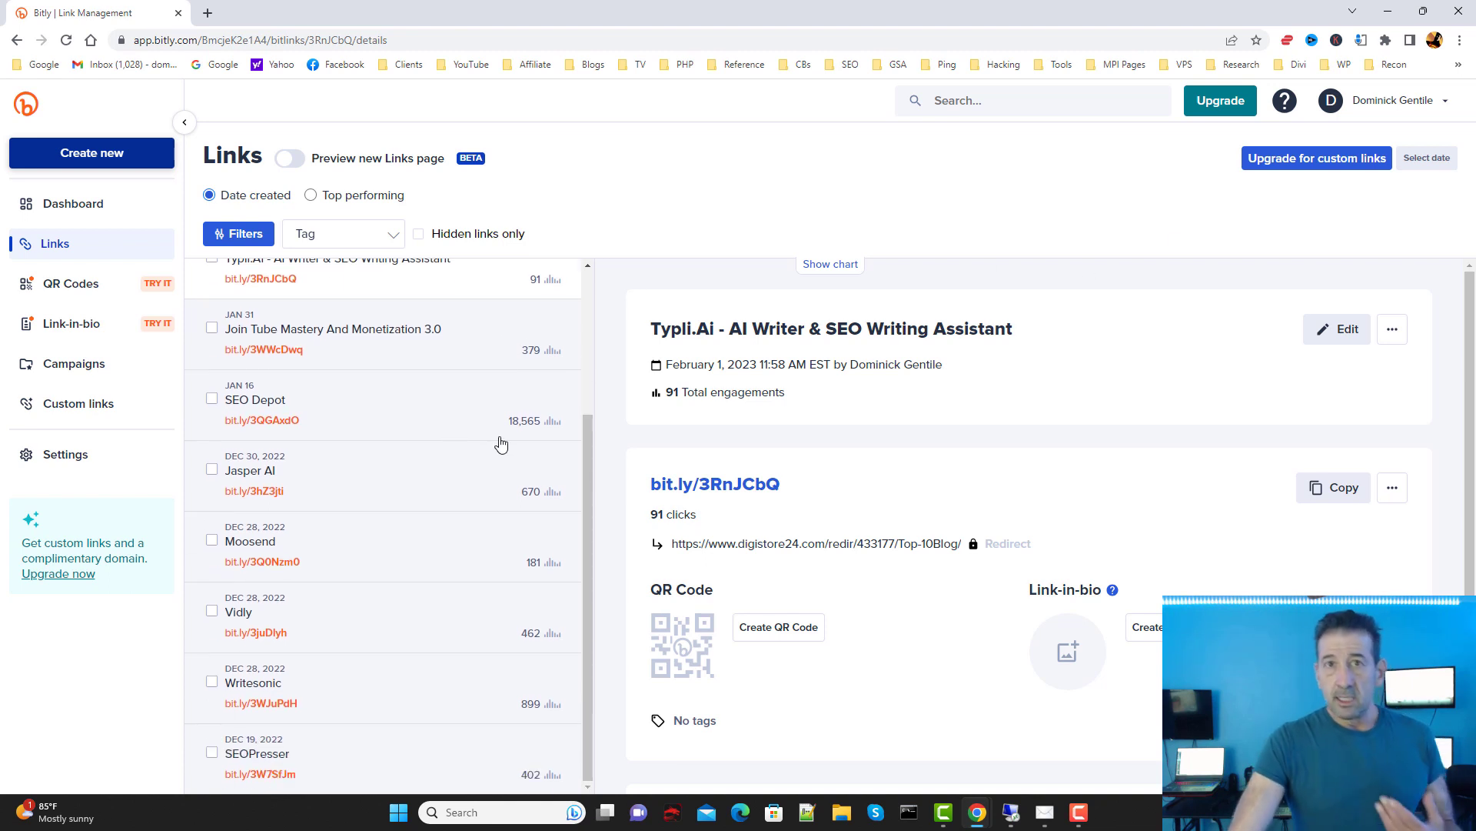
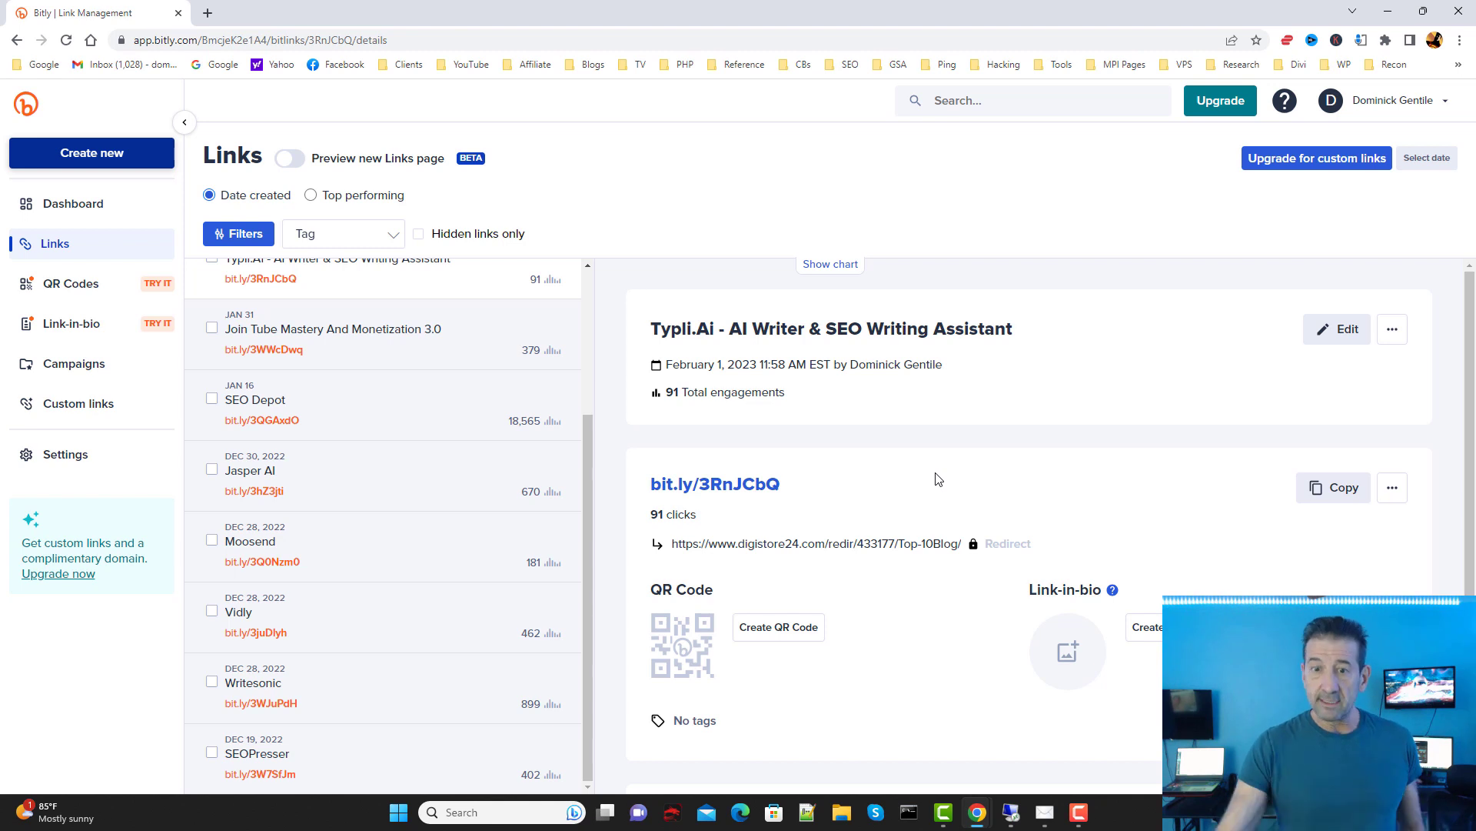
# Step: Minimize the Bitly and CleanTalk windows and bring up the NUC32-1 remote desktop's campaigns
pyautogui.click(1389, 11)
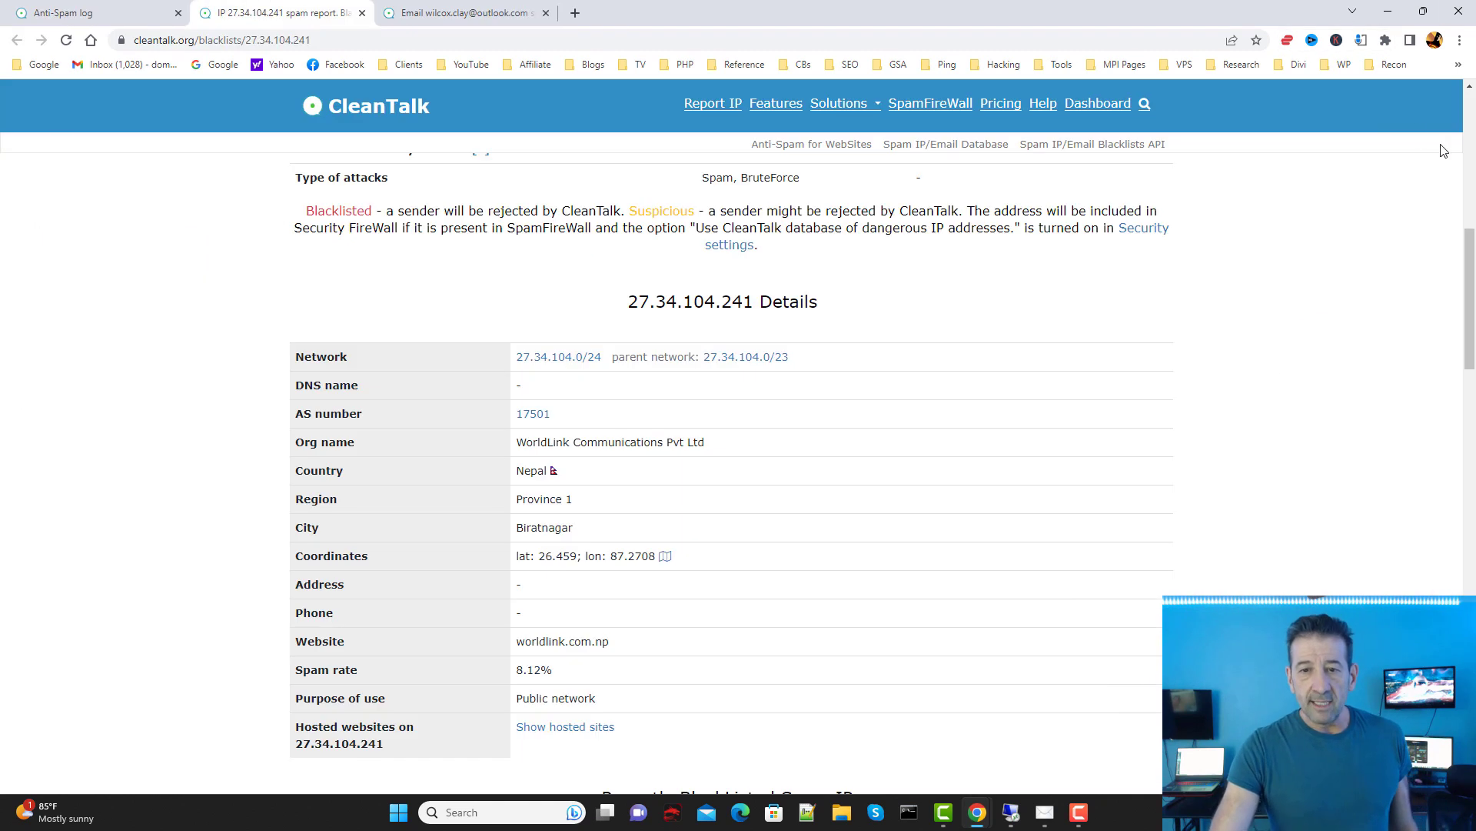
pyautogui.click(1388, 11)
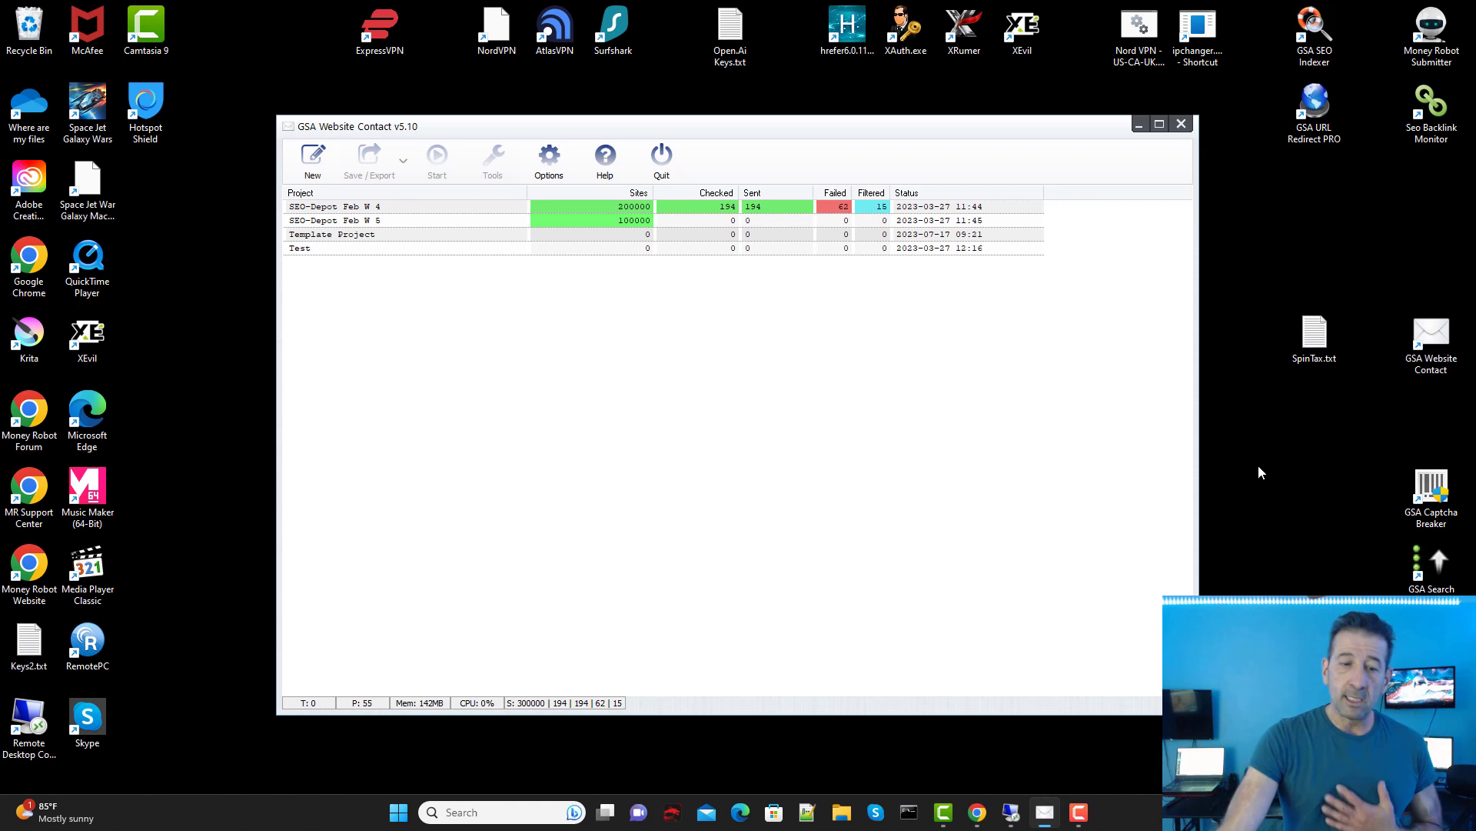
pyautogui.moveTo(1010, 812)
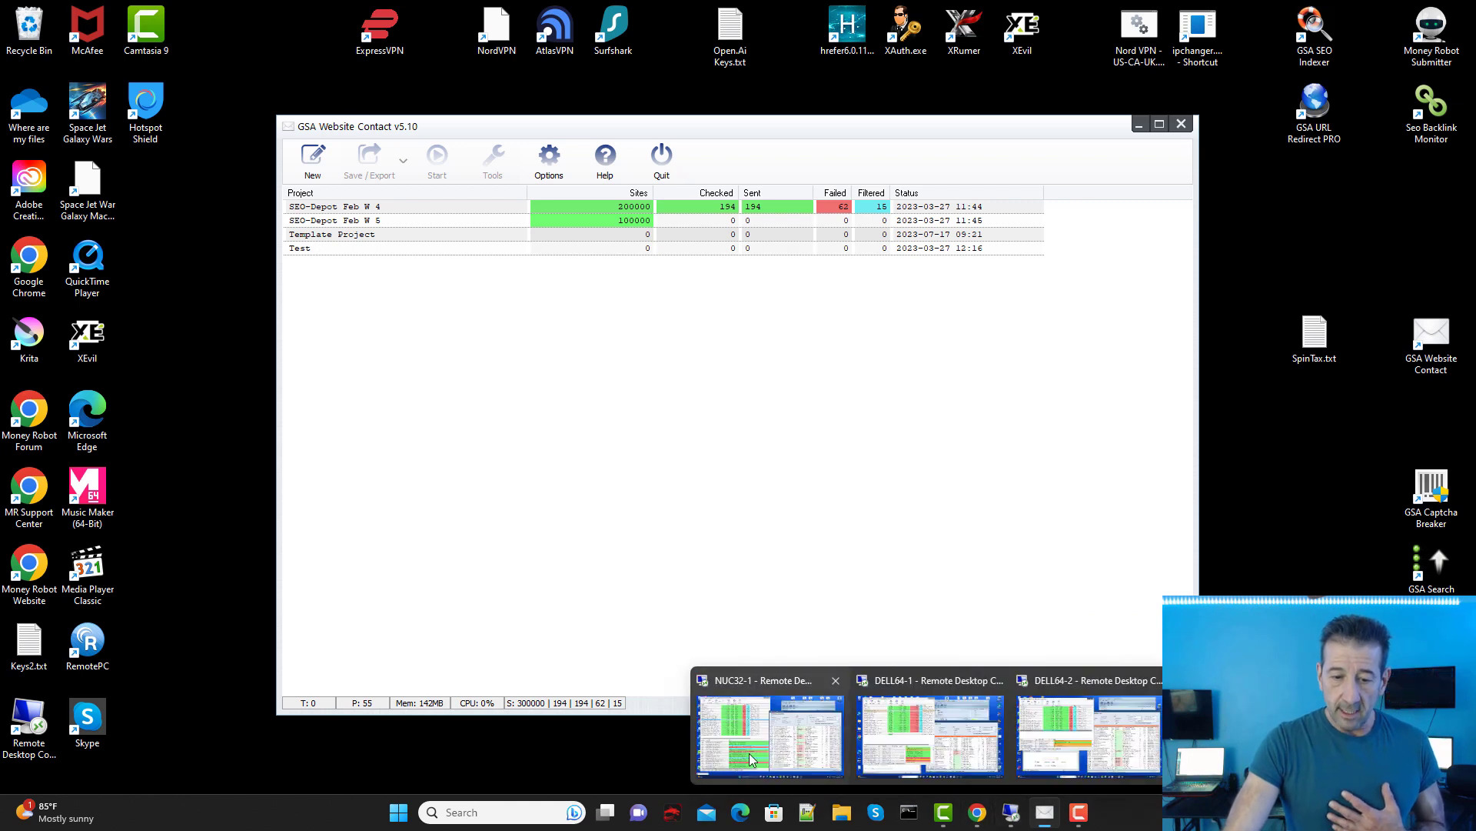
pyautogui.click(749, 754)
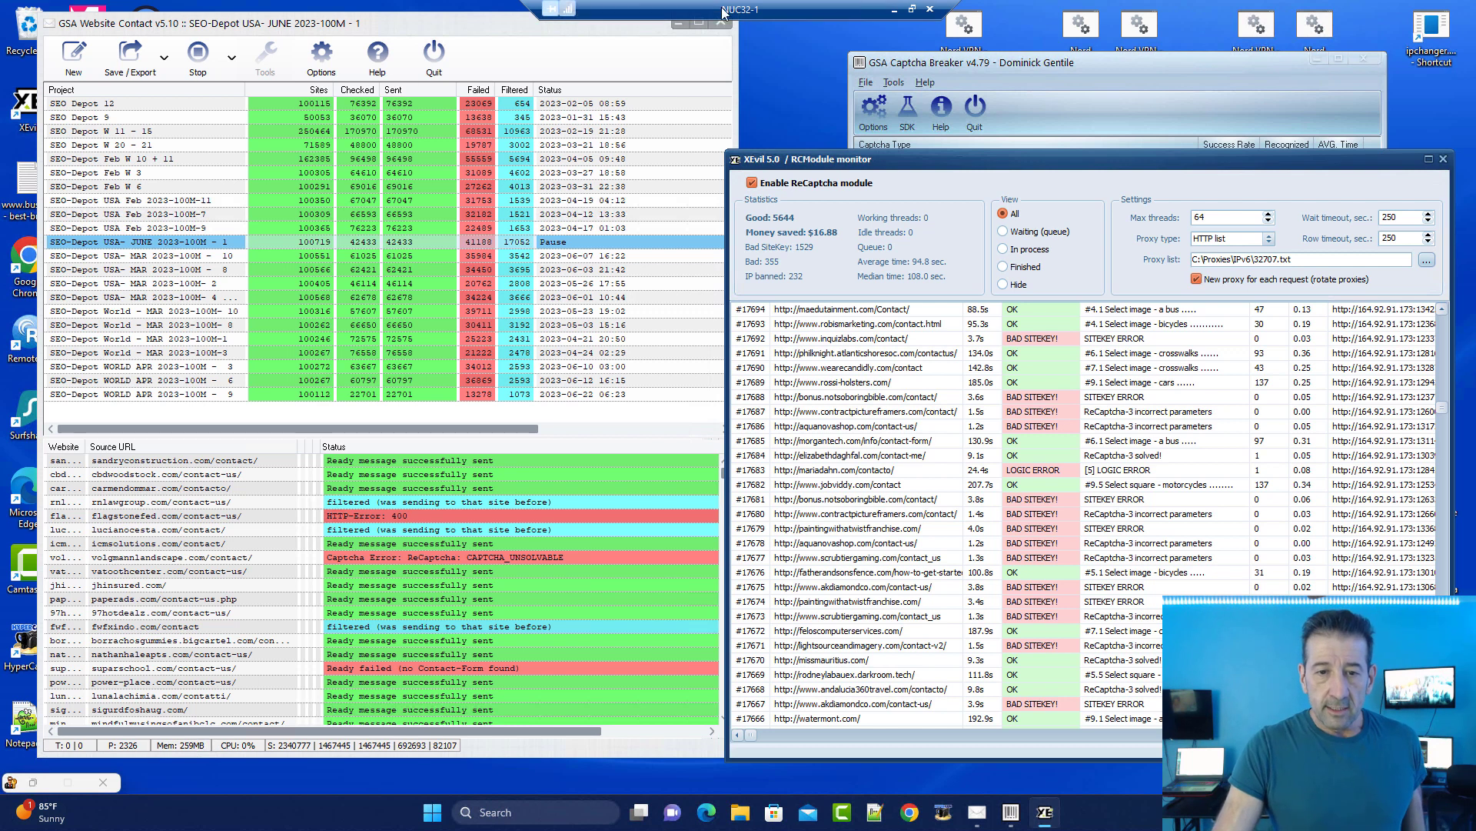
# Step: Leave the remote session and open Project Settings for SEO-Depot Feb W 5
pyautogui.click(895, 9)
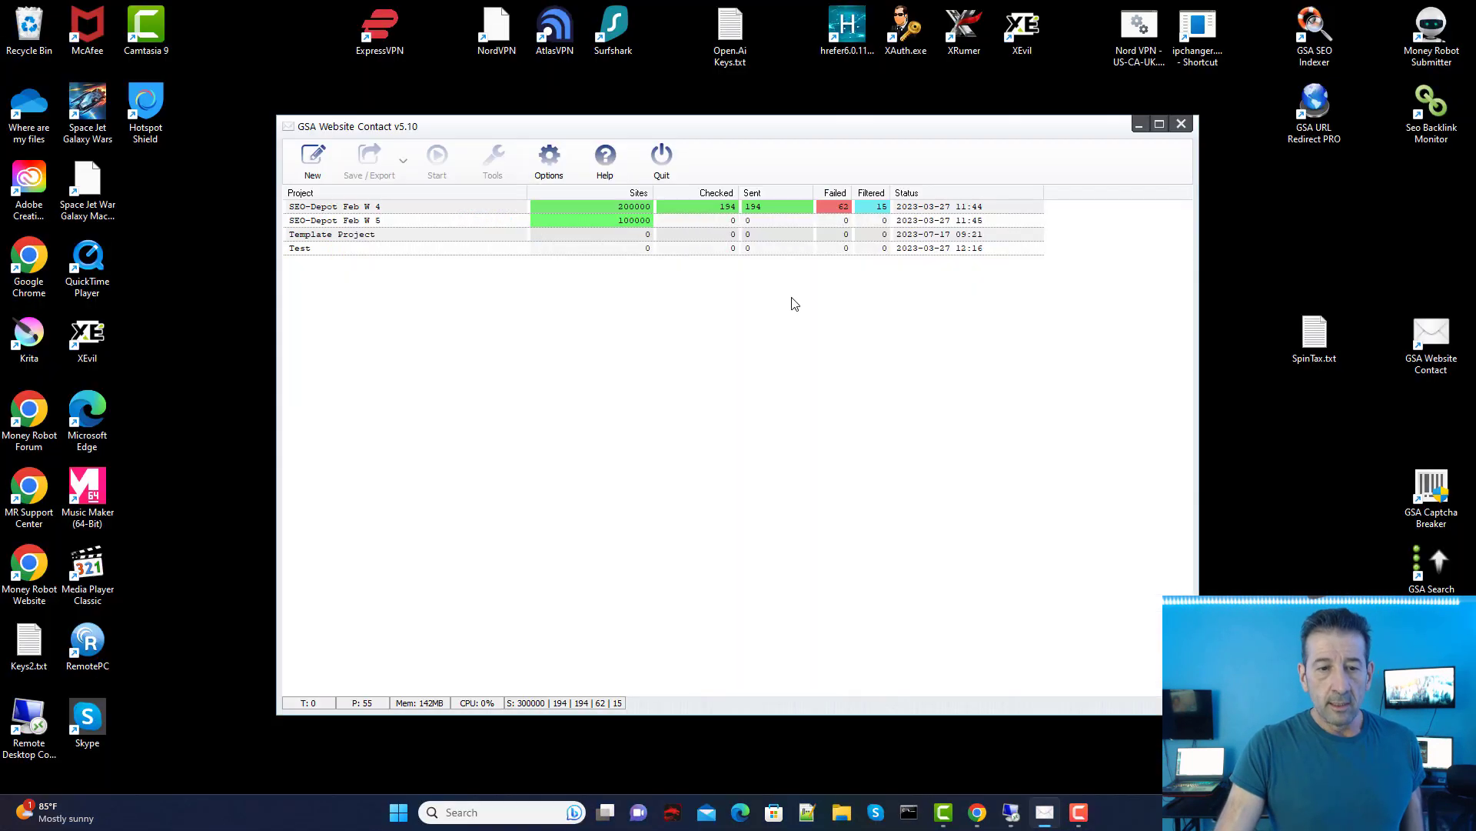
pyautogui.click(382, 222)
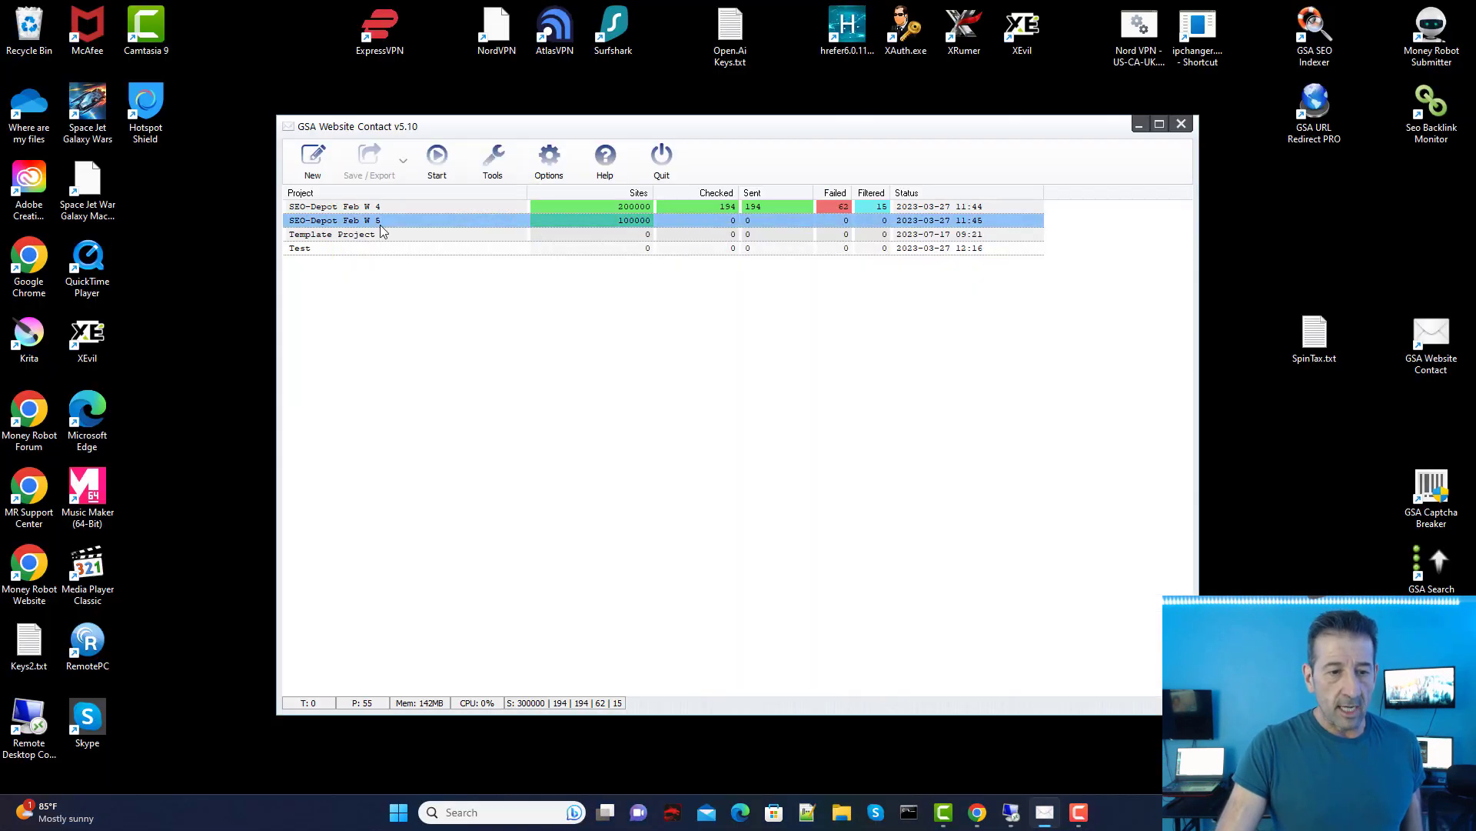
pyautogui.rightClick(426, 219)
pyautogui.click(480, 225)
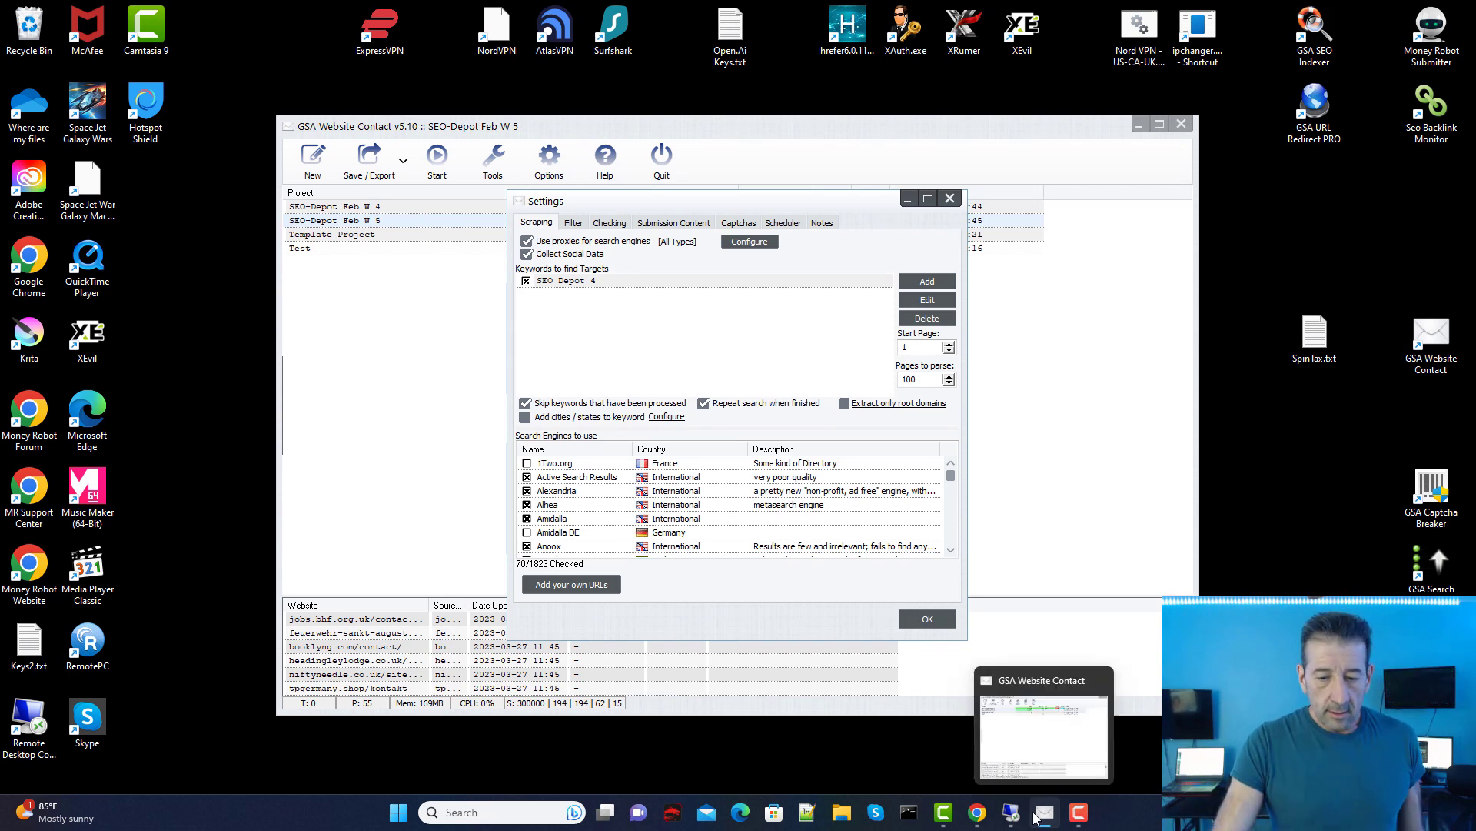
# Step: Check the NUC32-1 remote campaigns, then return to the CleanTalk report for IP 27.34.104.241
pyautogui.moveTo(1011, 812)
pyautogui.click(800, 727)
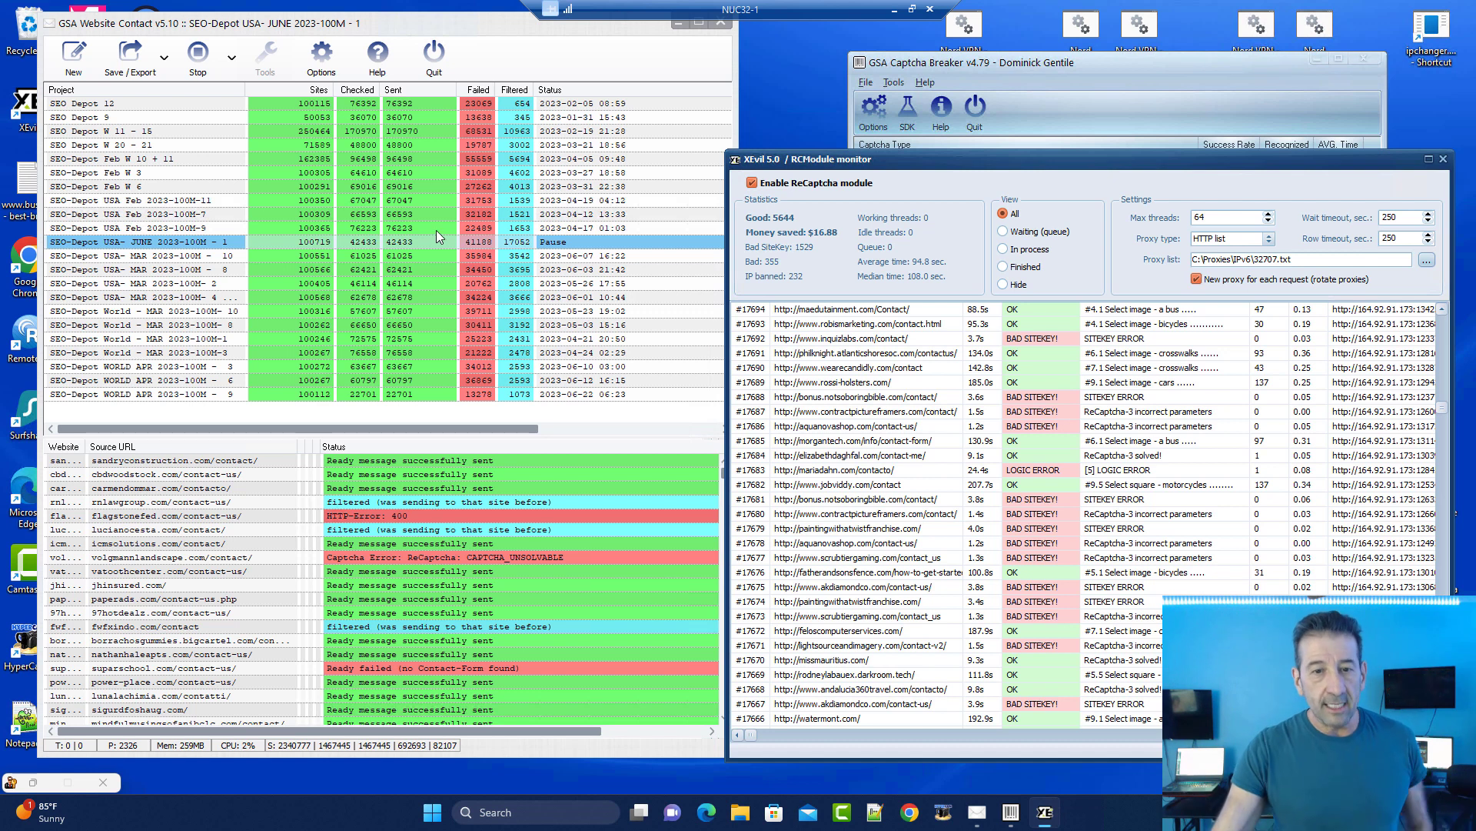
pyautogui.click(895, 10)
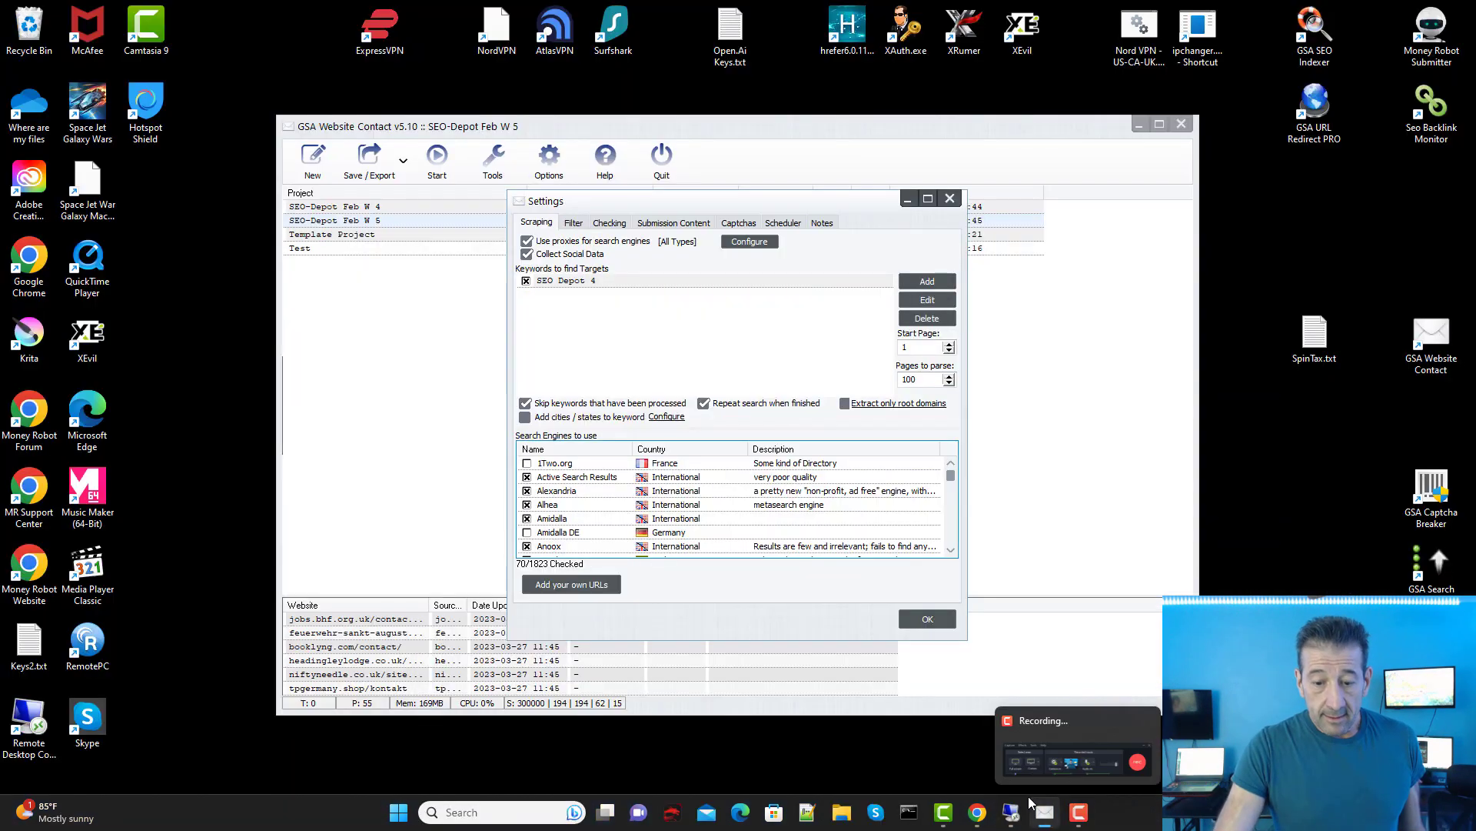
pyautogui.moveTo(978, 809)
pyautogui.click(983, 782)
# Step: Browse the denied submissions in the CleanTalk anti-spam log, selecting some message text, then go back
pyautogui.scroll(2, 605, 223)
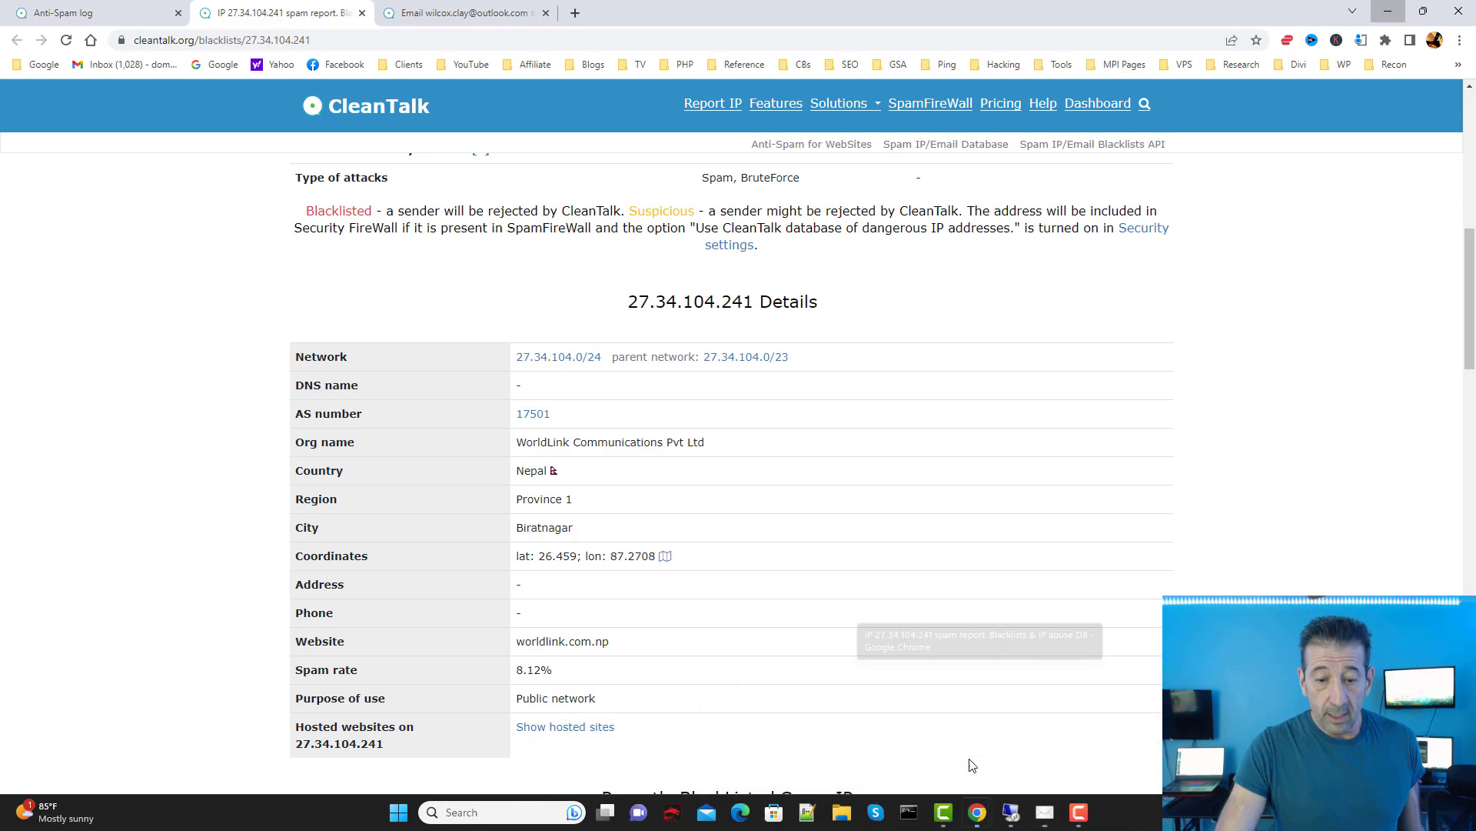
pyautogui.click(63, 12)
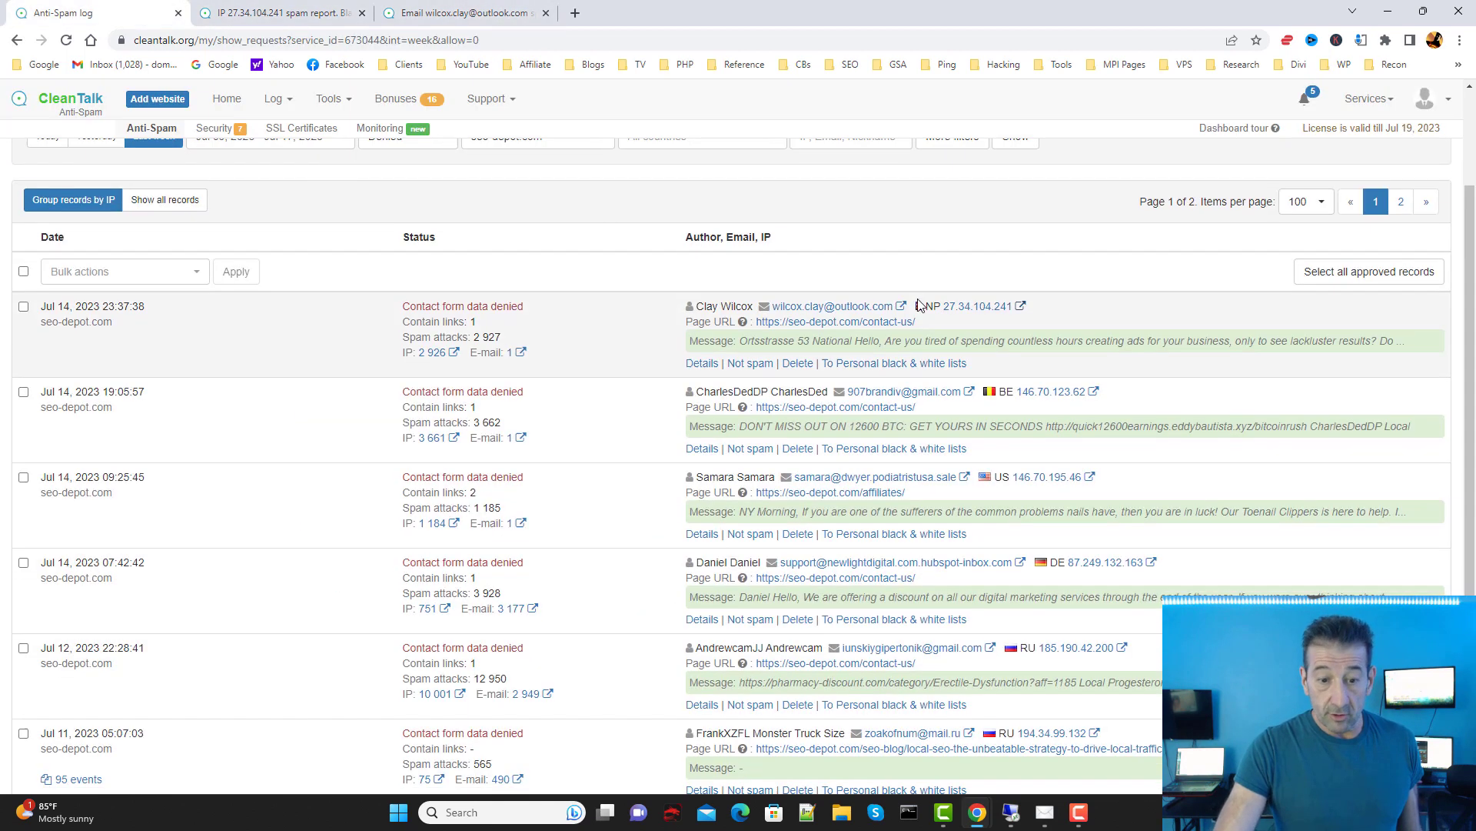
pyautogui.scroll(-5, 890, 316)
pyautogui.scroll(3, 780, 389)
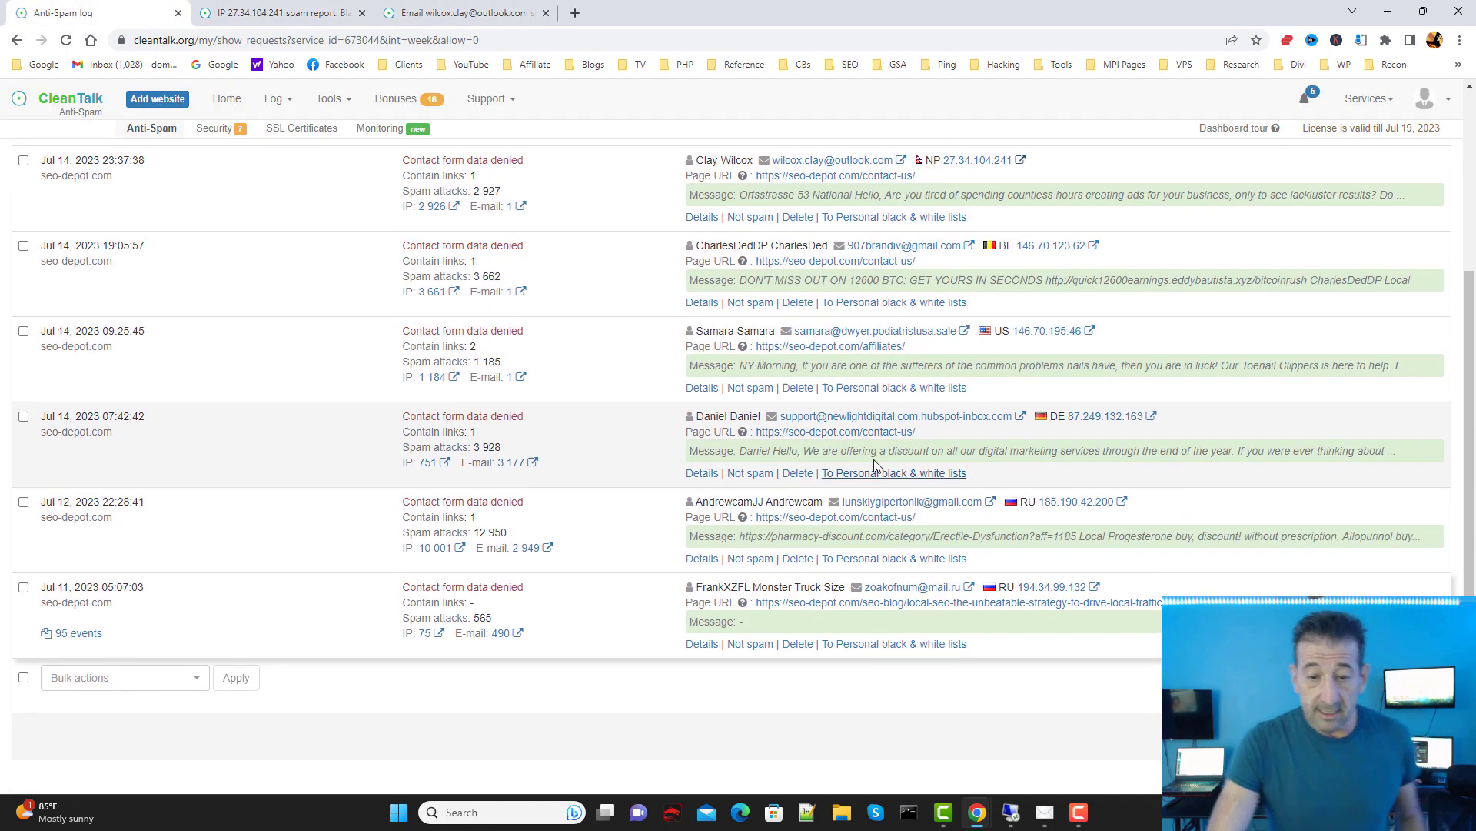
pyautogui.scroll(-3, 855, 339)
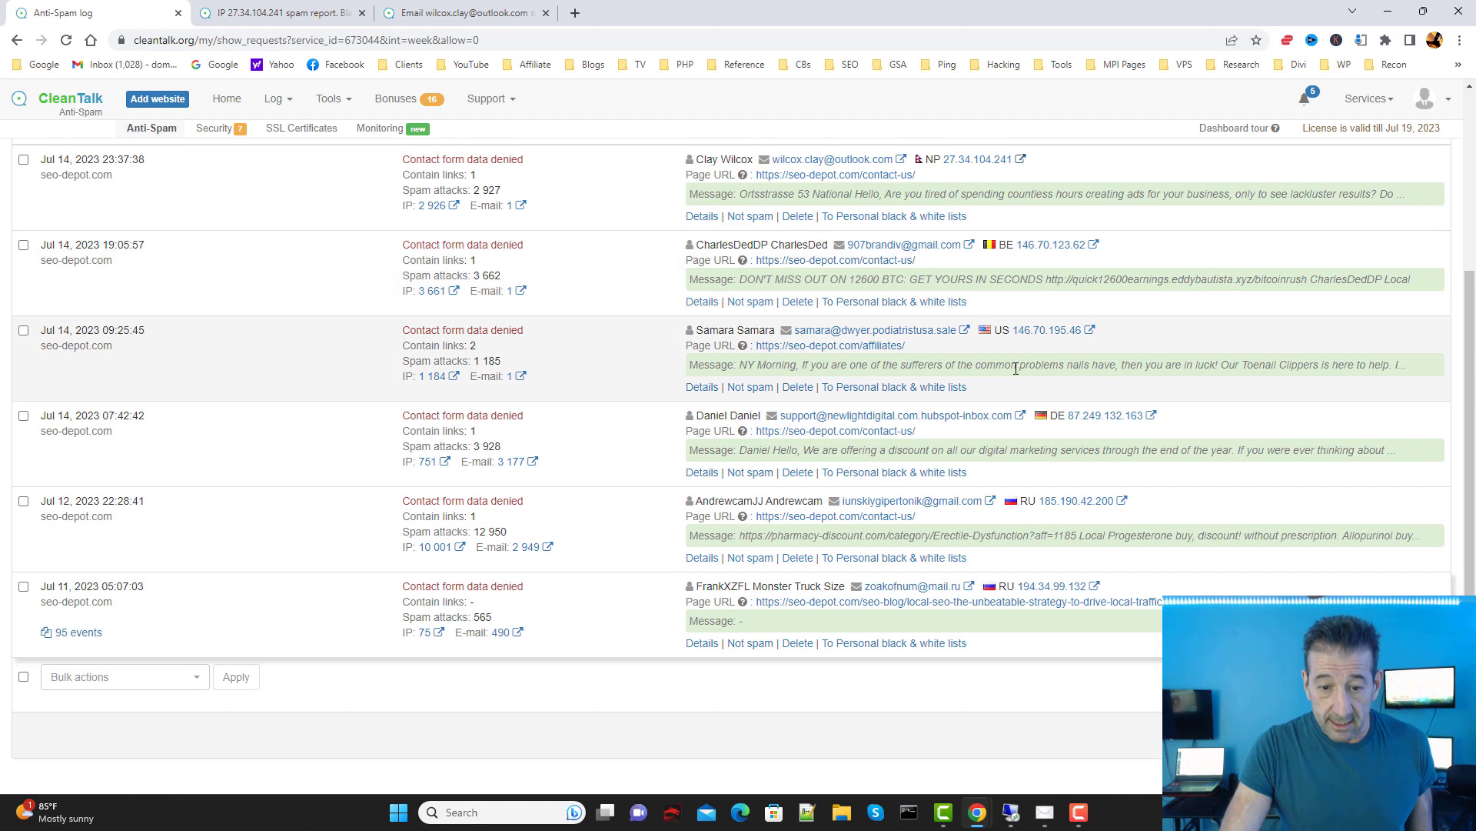
pyautogui.moveTo(1016, 366); pyautogui.dragTo(782, 366)
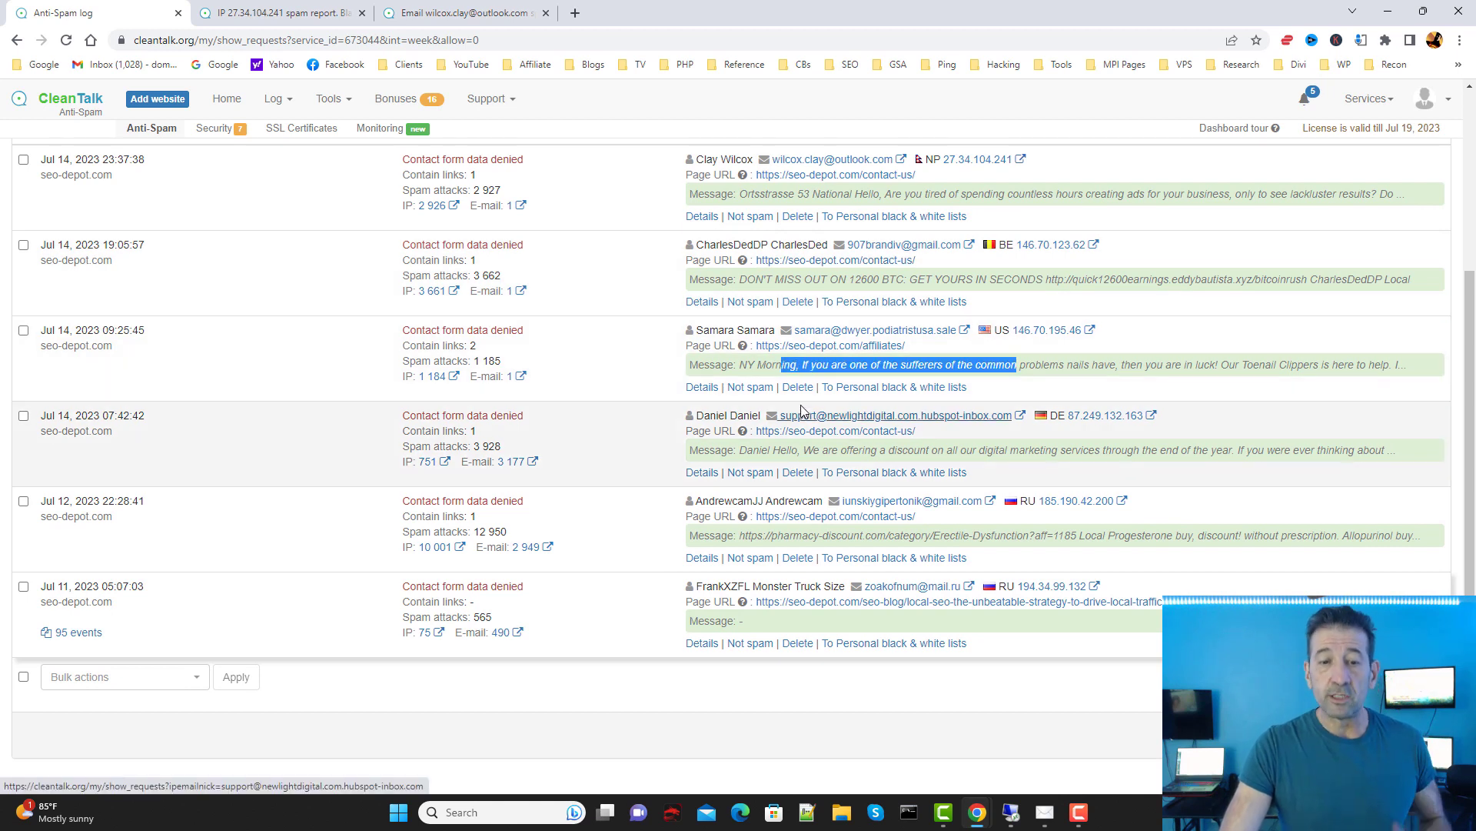
pyautogui.scroll(-1, 806, 448)
pyautogui.scroll(5, 879, 362)
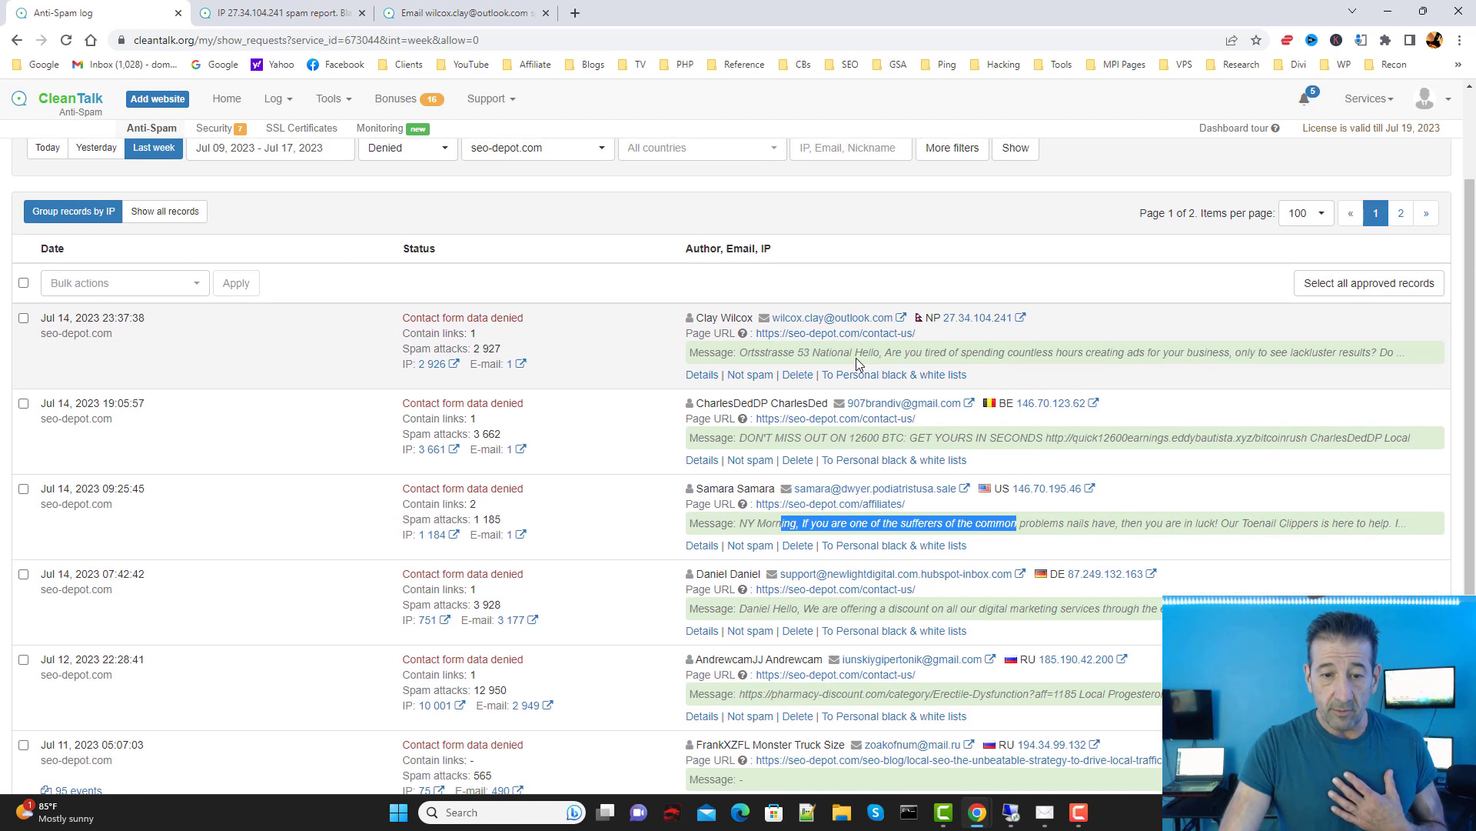
pyautogui.hotkey('alt', 'Left')
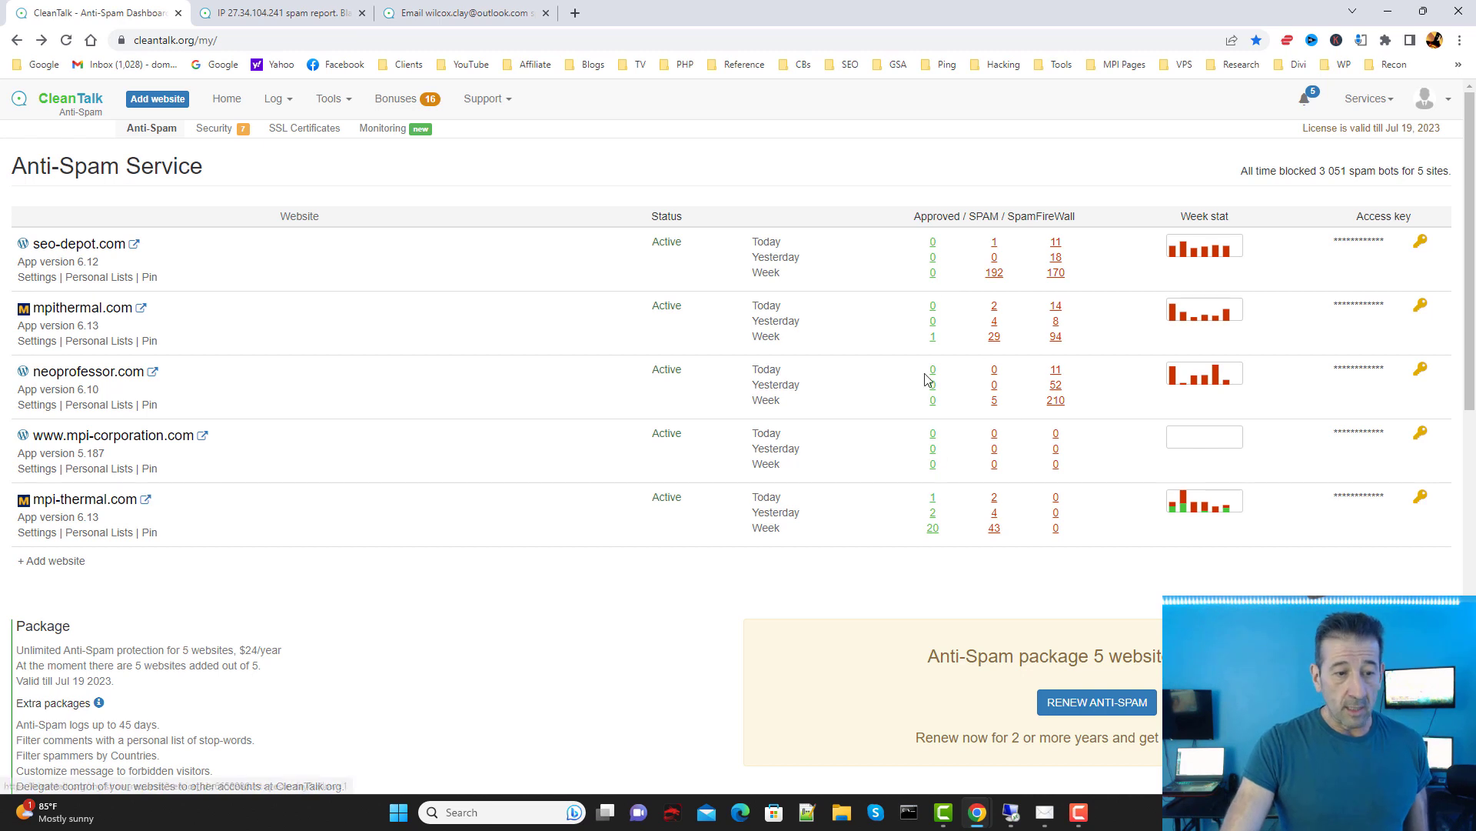
pyautogui.click(392, 14)
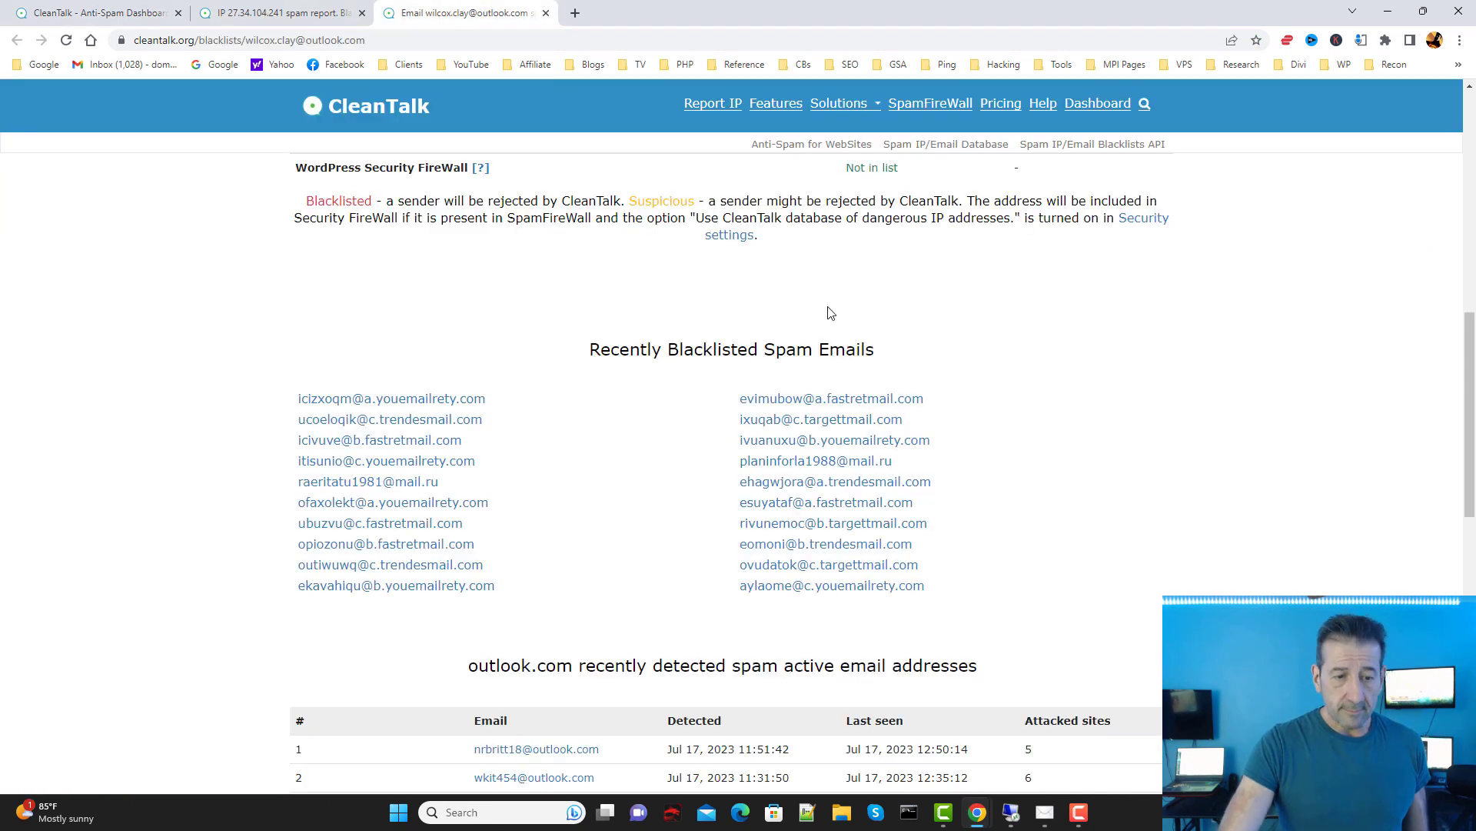
pyautogui.scroll(-6, 795, 316)
pyautogui.scroll(-2, 1107, 377)
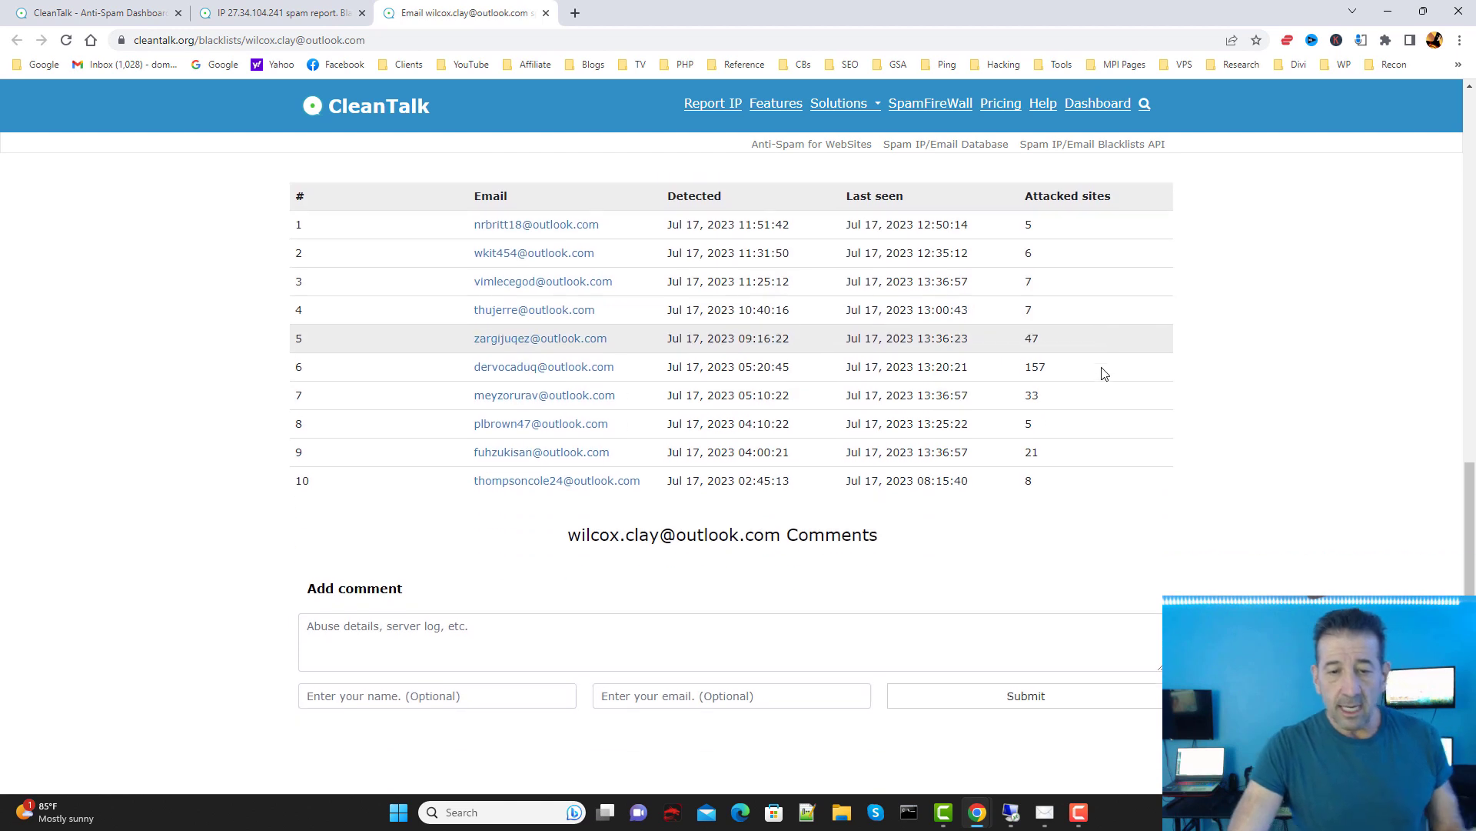
pyautogui.scroll(2, 1108, 430)
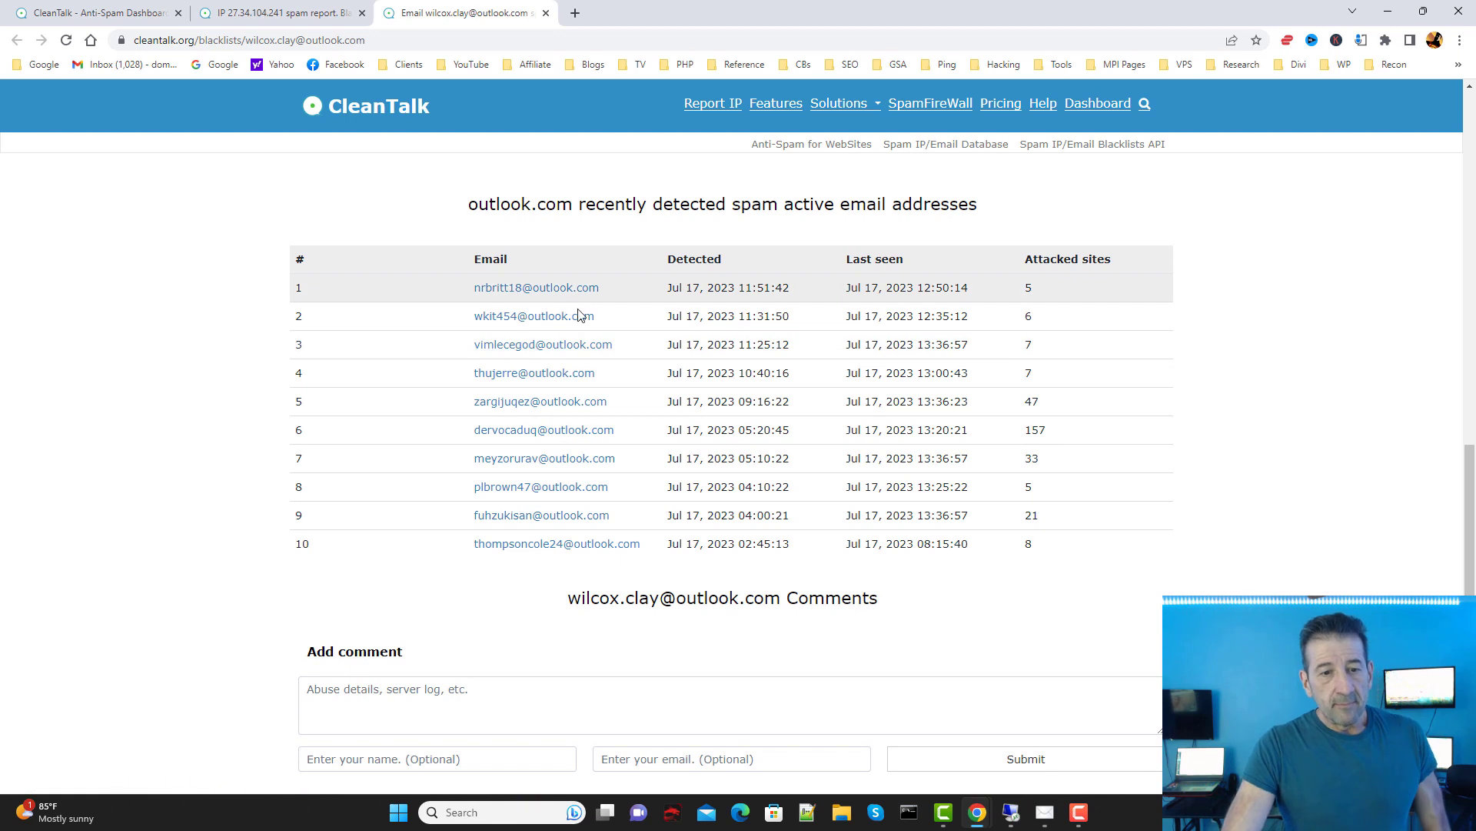
pyautogui.scroll(-1, 572, 361)
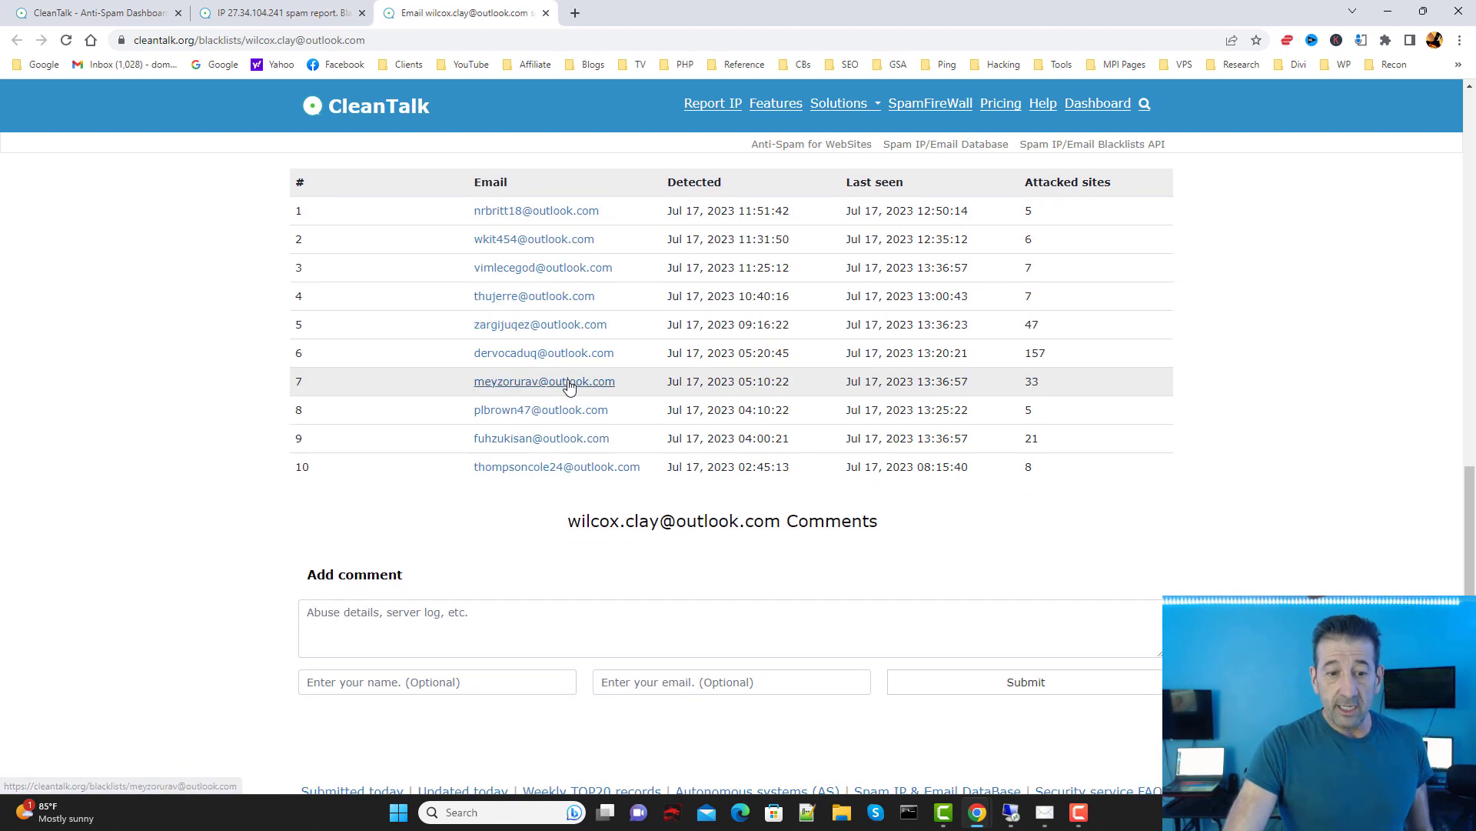
pyautogui.scroll(6, 570, 431)
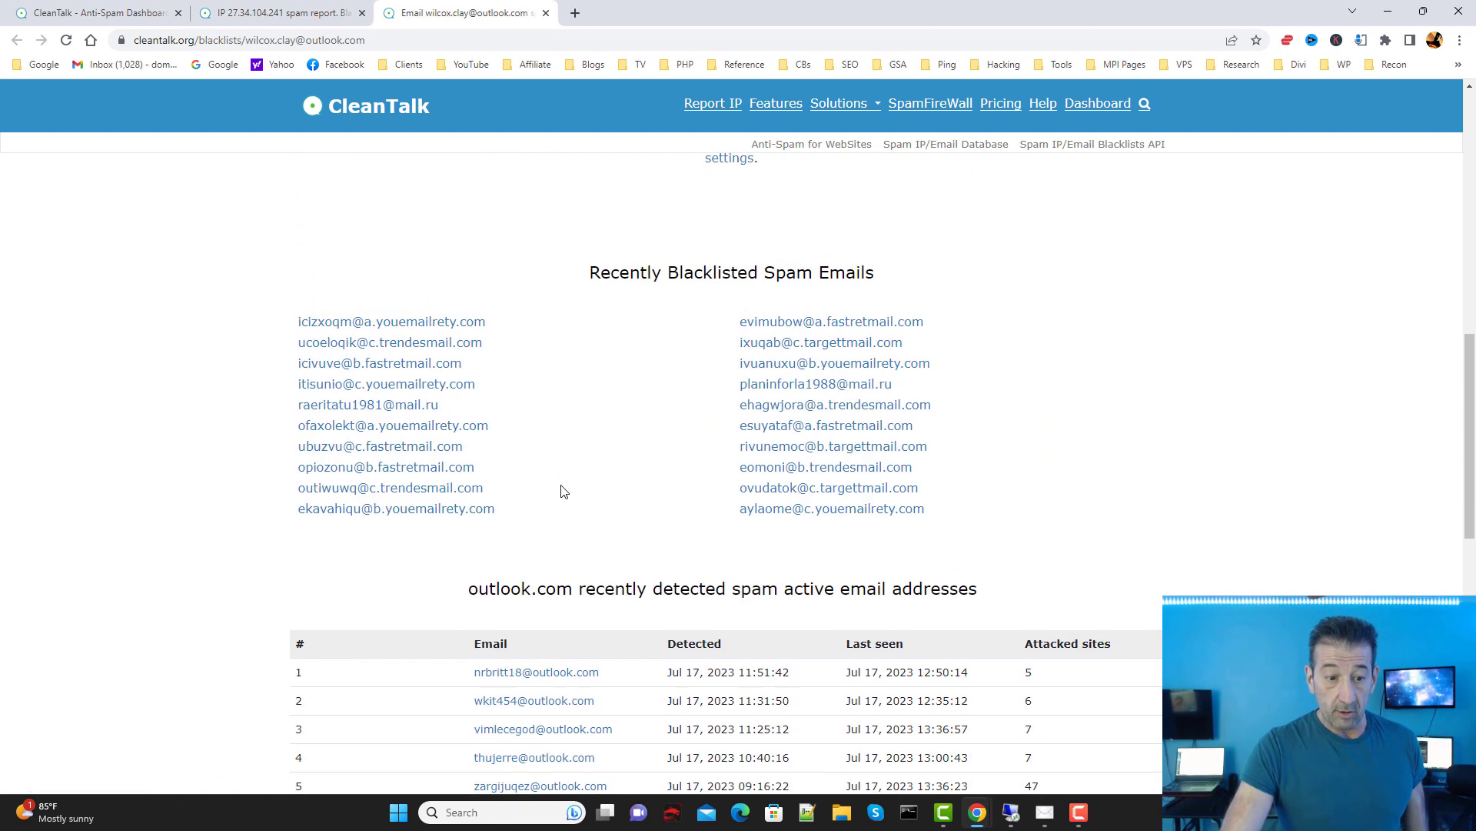
pyautogui.scroll(-4, 584, 490)
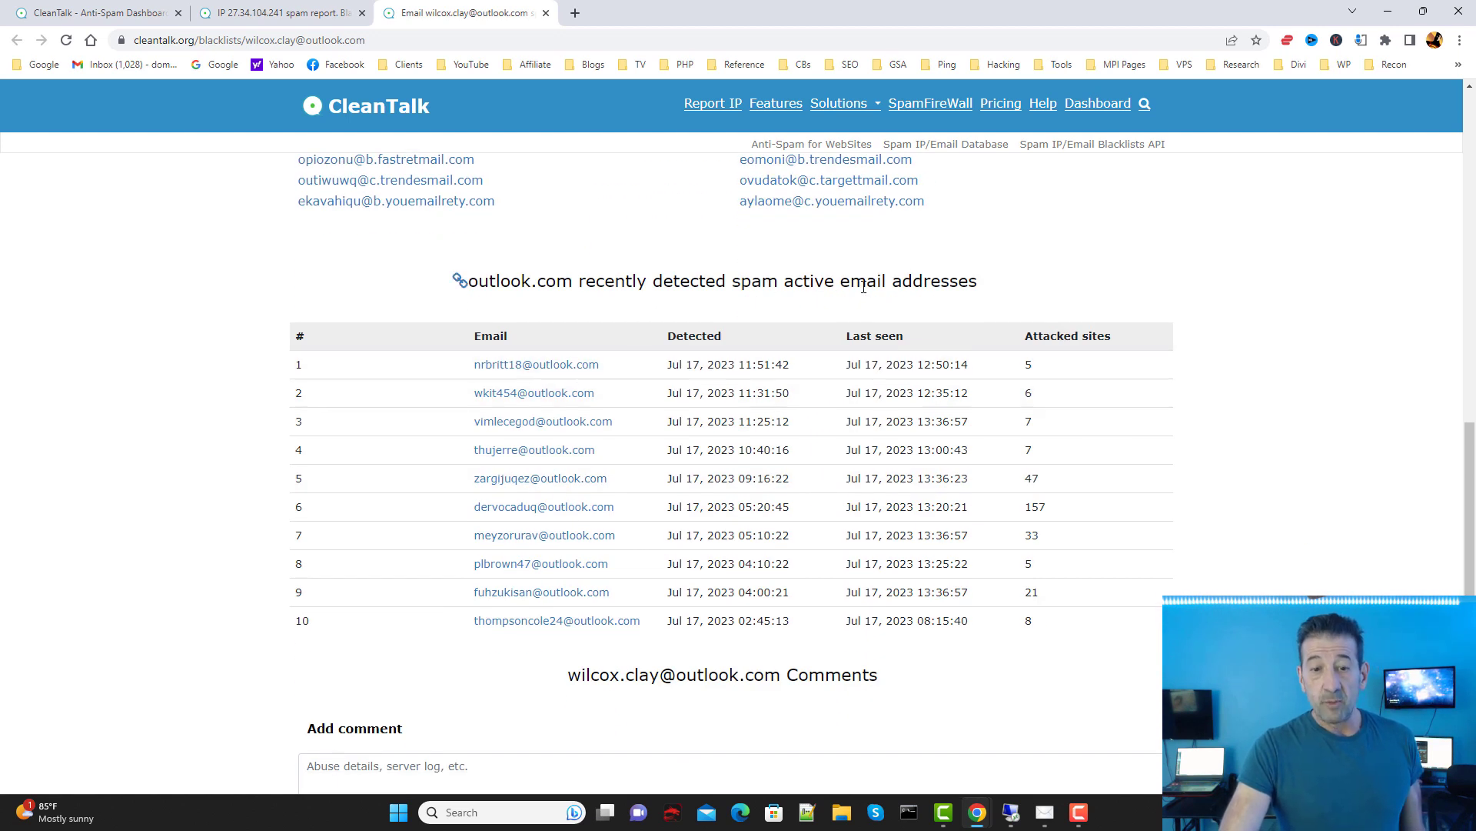
pyautogui.scroll(4, 931, 323)
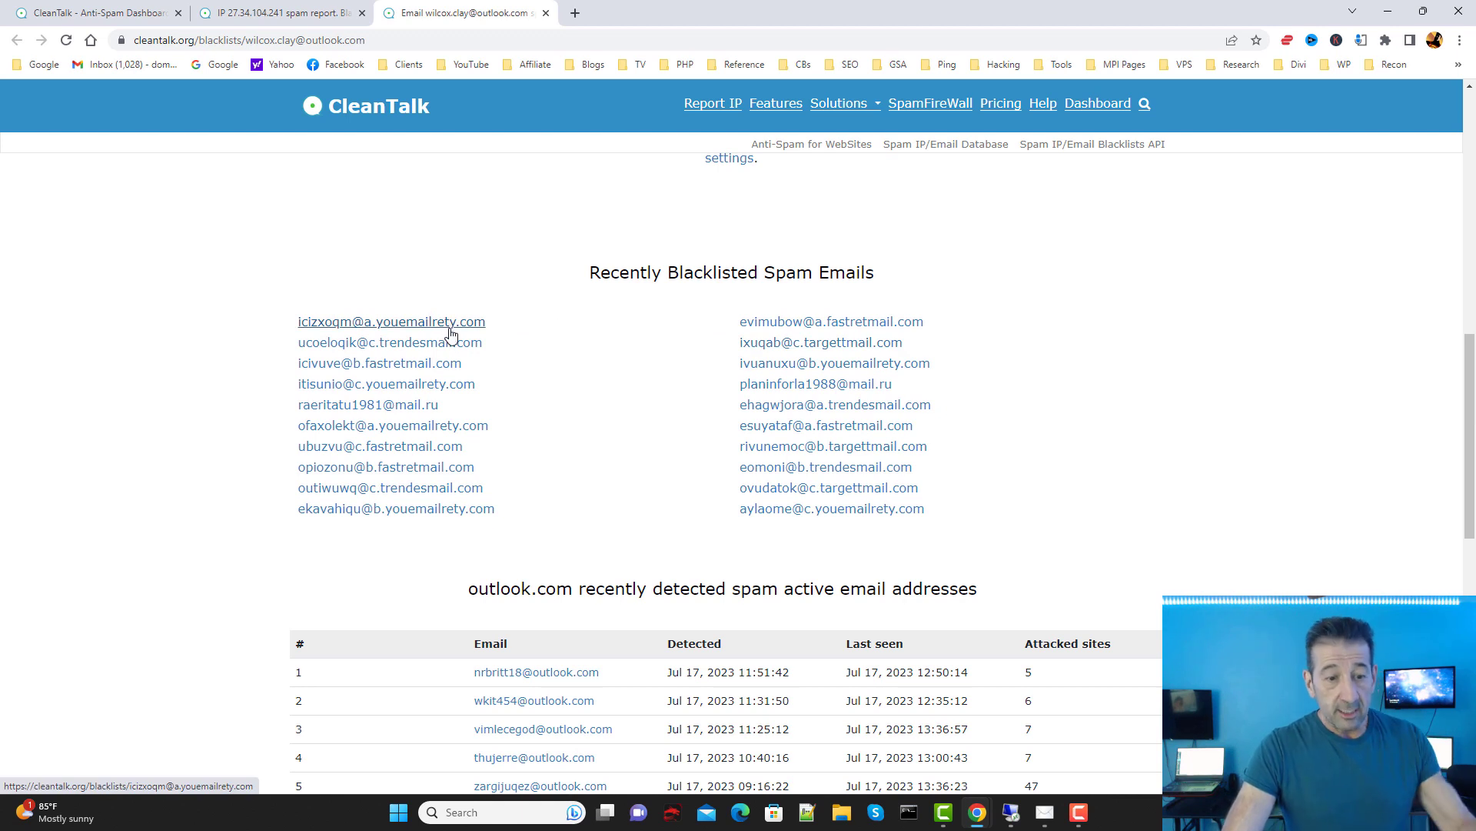
pyautogui.scroll(-4, 461, 343)
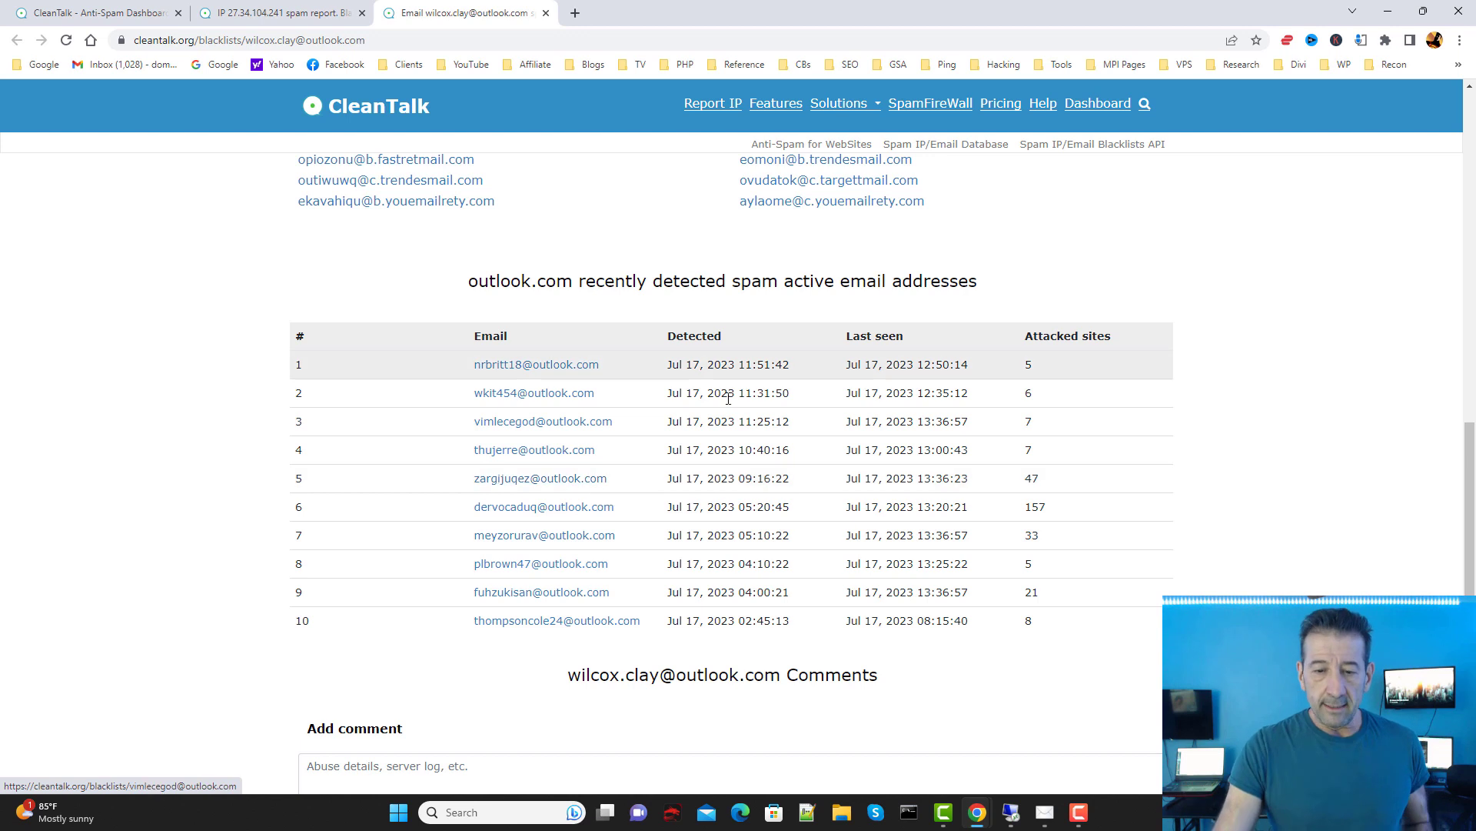
pyautogui.scroll(8, 1031, 593)
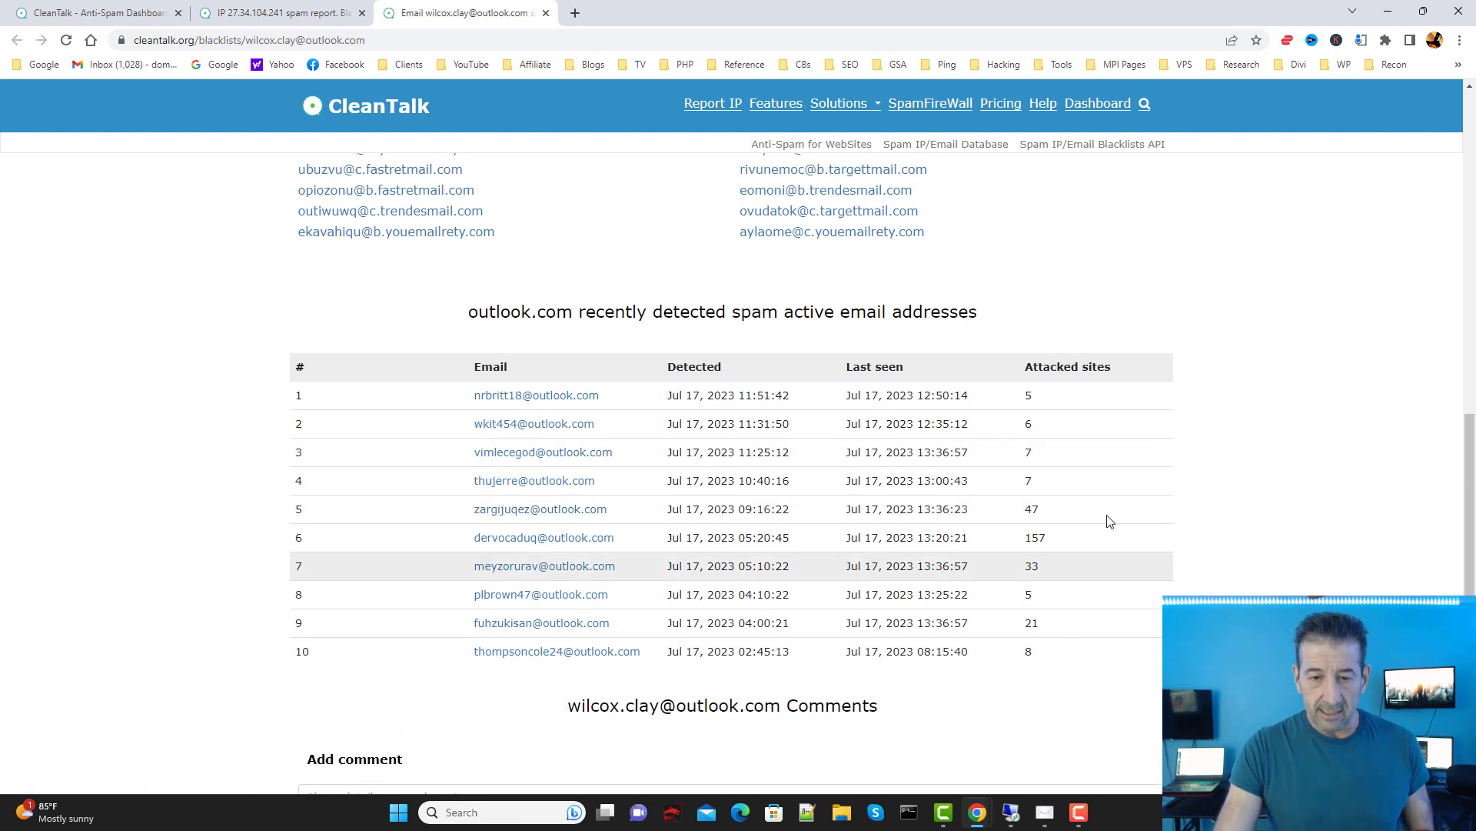
pyautogui.scroll(-2, 666, 560)
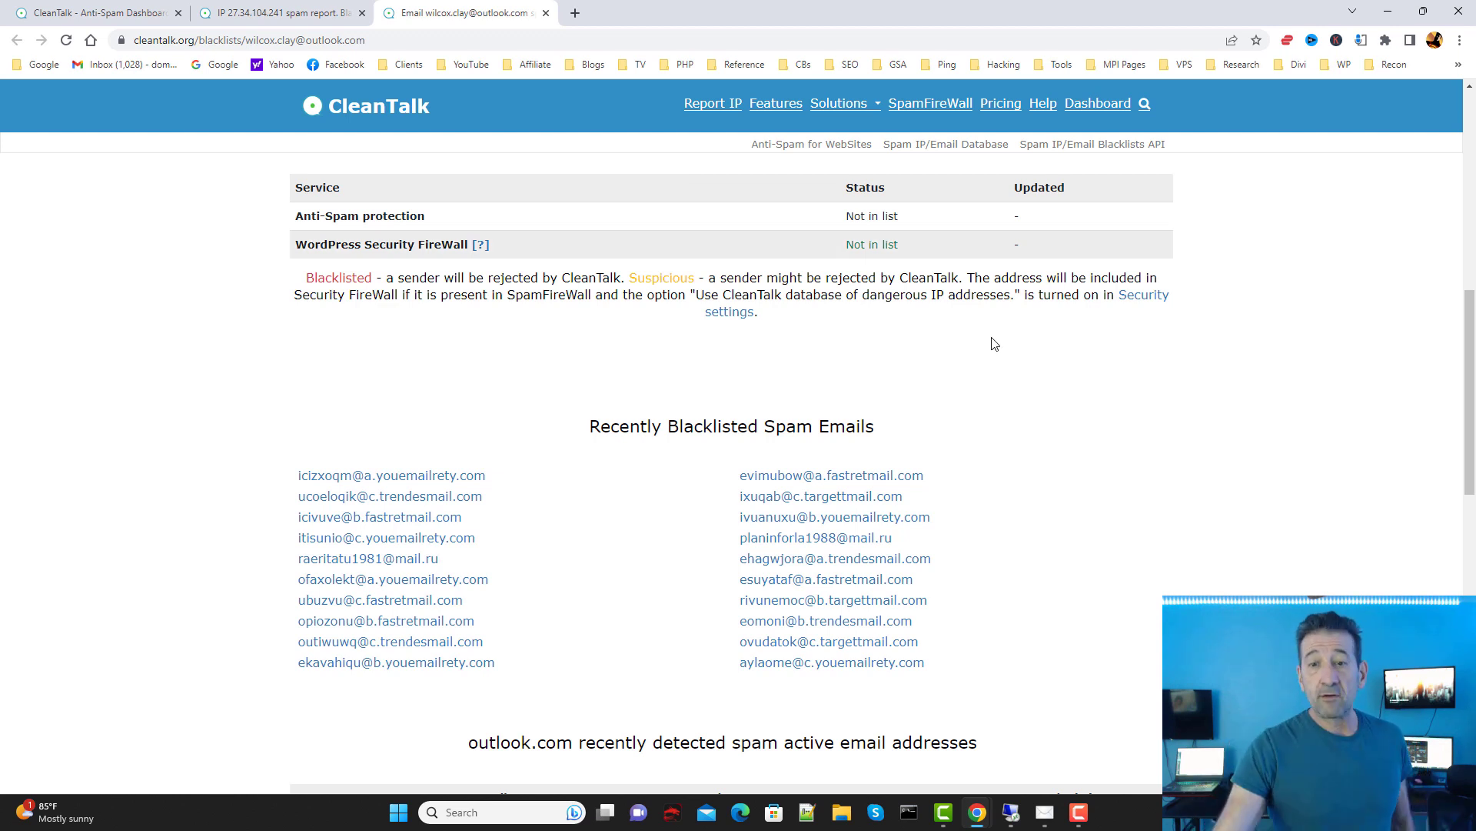
pyautogui.scroll(4, 1358, 409)
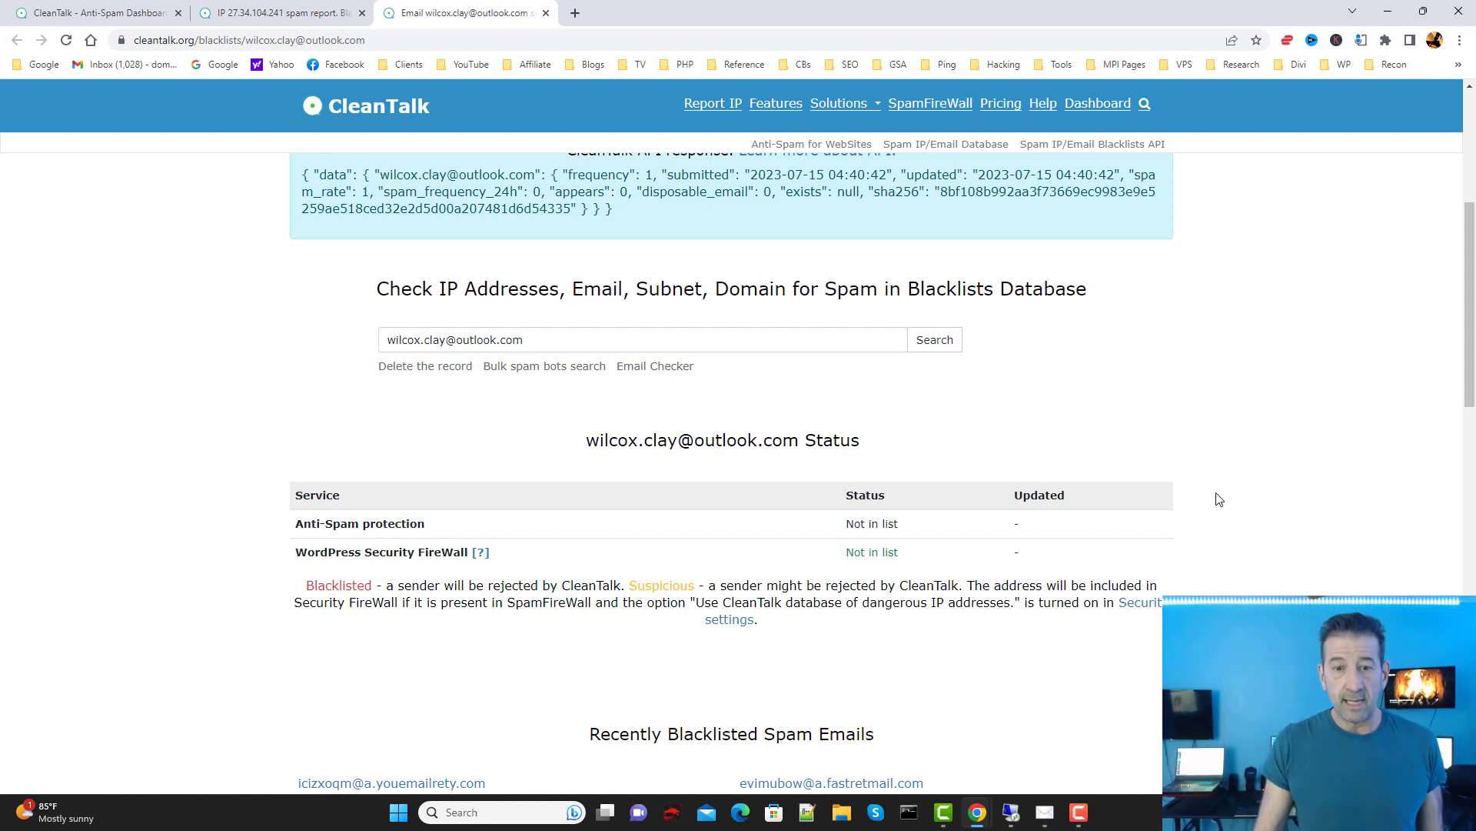
pyautogui.scroll(5, 1197, 487)
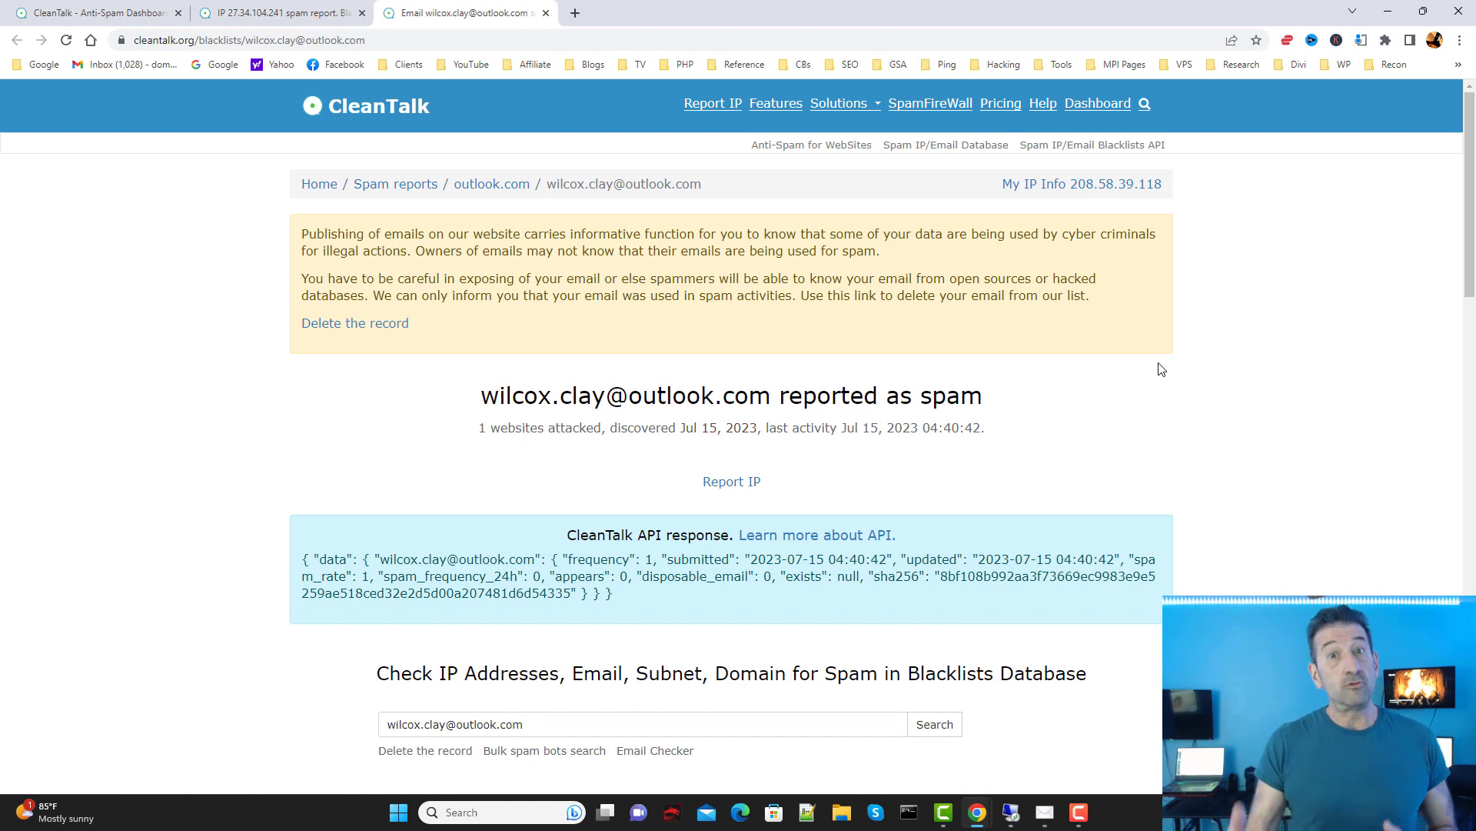
# Step: Minimize Chrome and focus the Keywords to find Targets list in the project Settings
pyautogui.click(1388, 13)
pyautogui.click(773, 305)
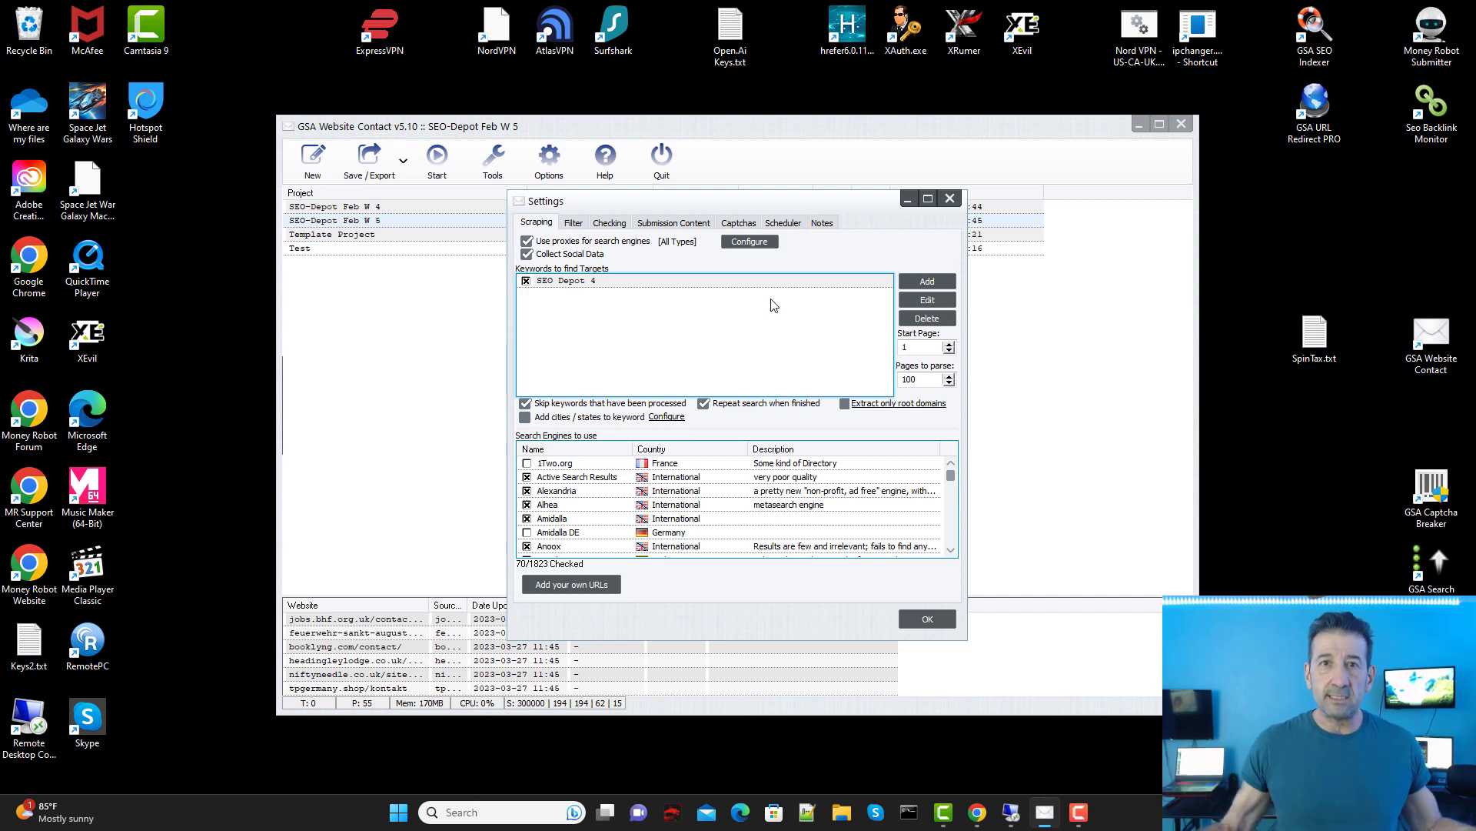
# Step: Bring Chrome back and look over the IP 27.34.104.241 spam report
pyautogui.moveTo(977, 812)
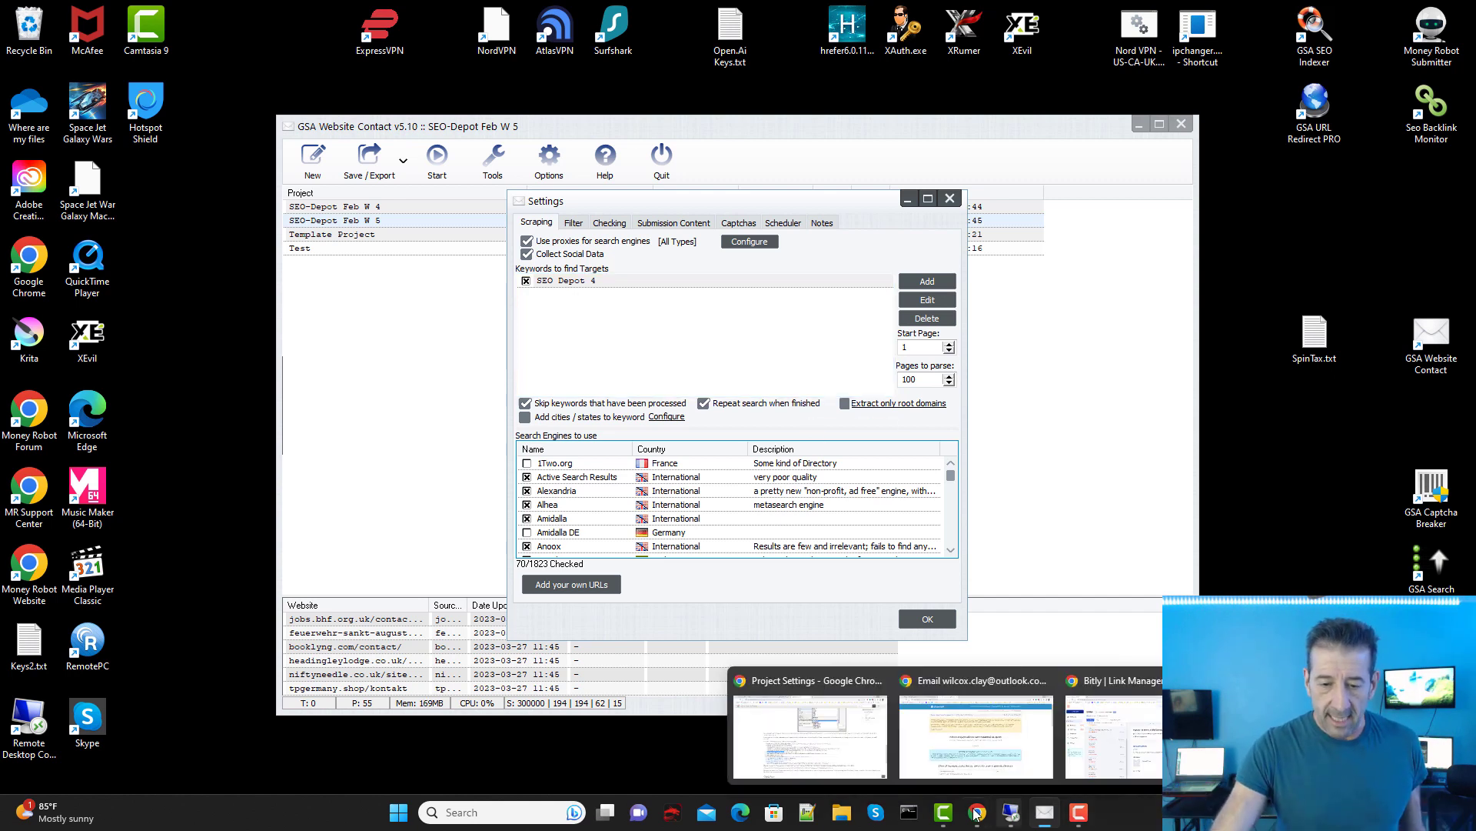
pyautogui.click(976, 740)
pyautogui.click(278, 13)
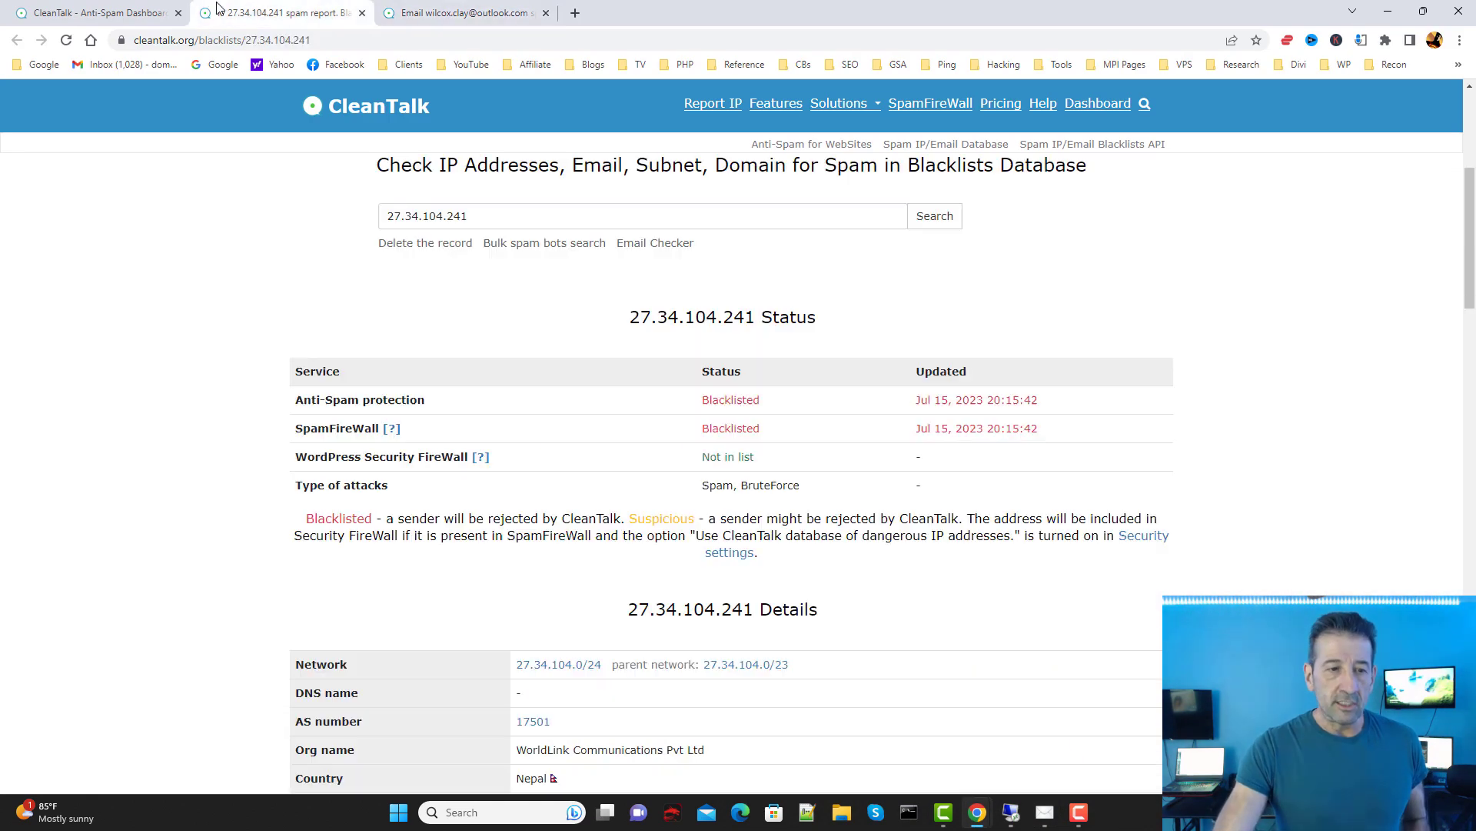
pyautogui.scroll(-4, 730, 418)
pyautogui.scroll(9, 669, 478)
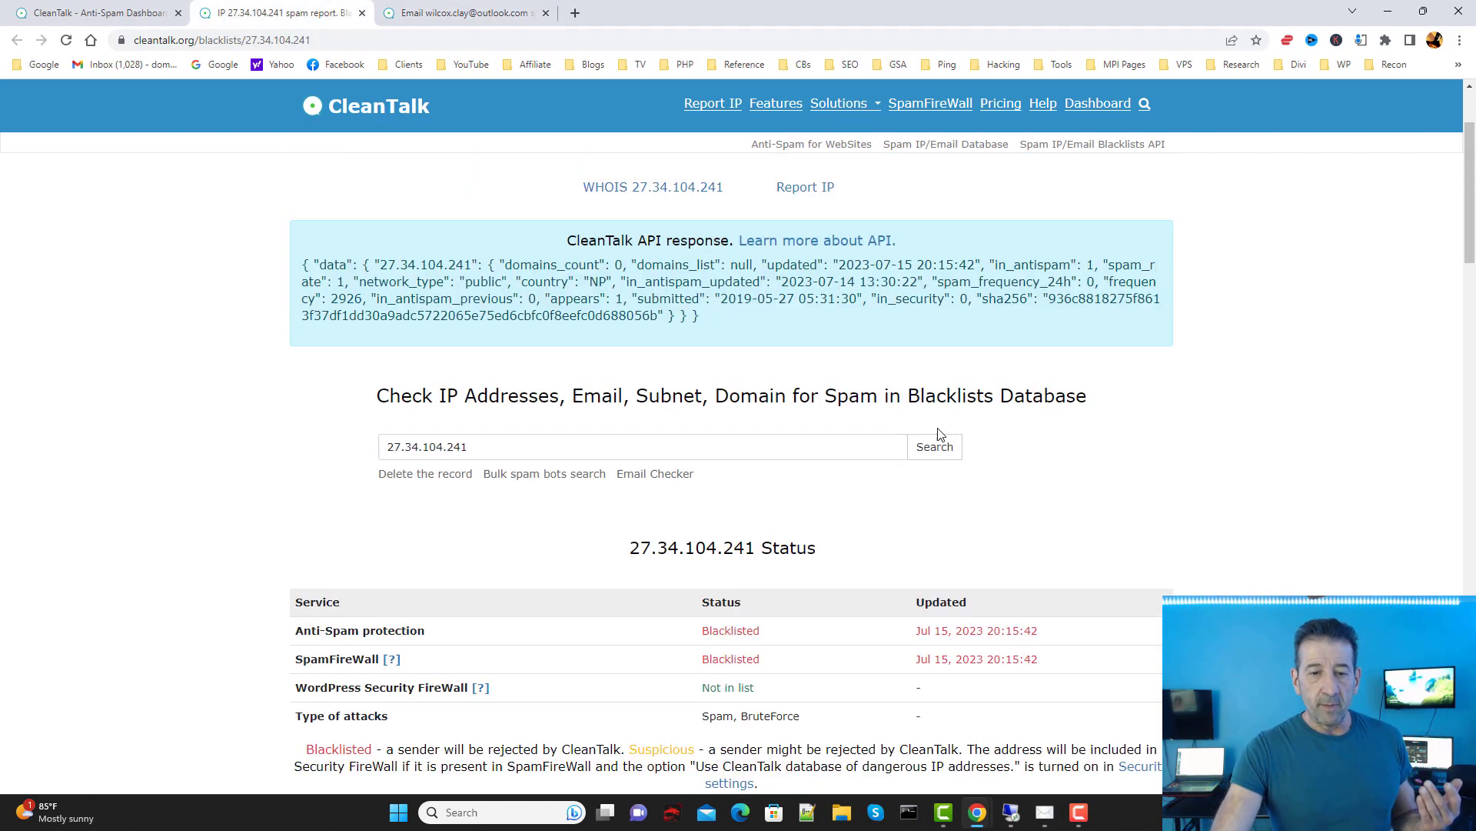
# Step: Hide the browser and switch to the DELL64-2 remote desktop session
pyautogui.click(1388, 11)
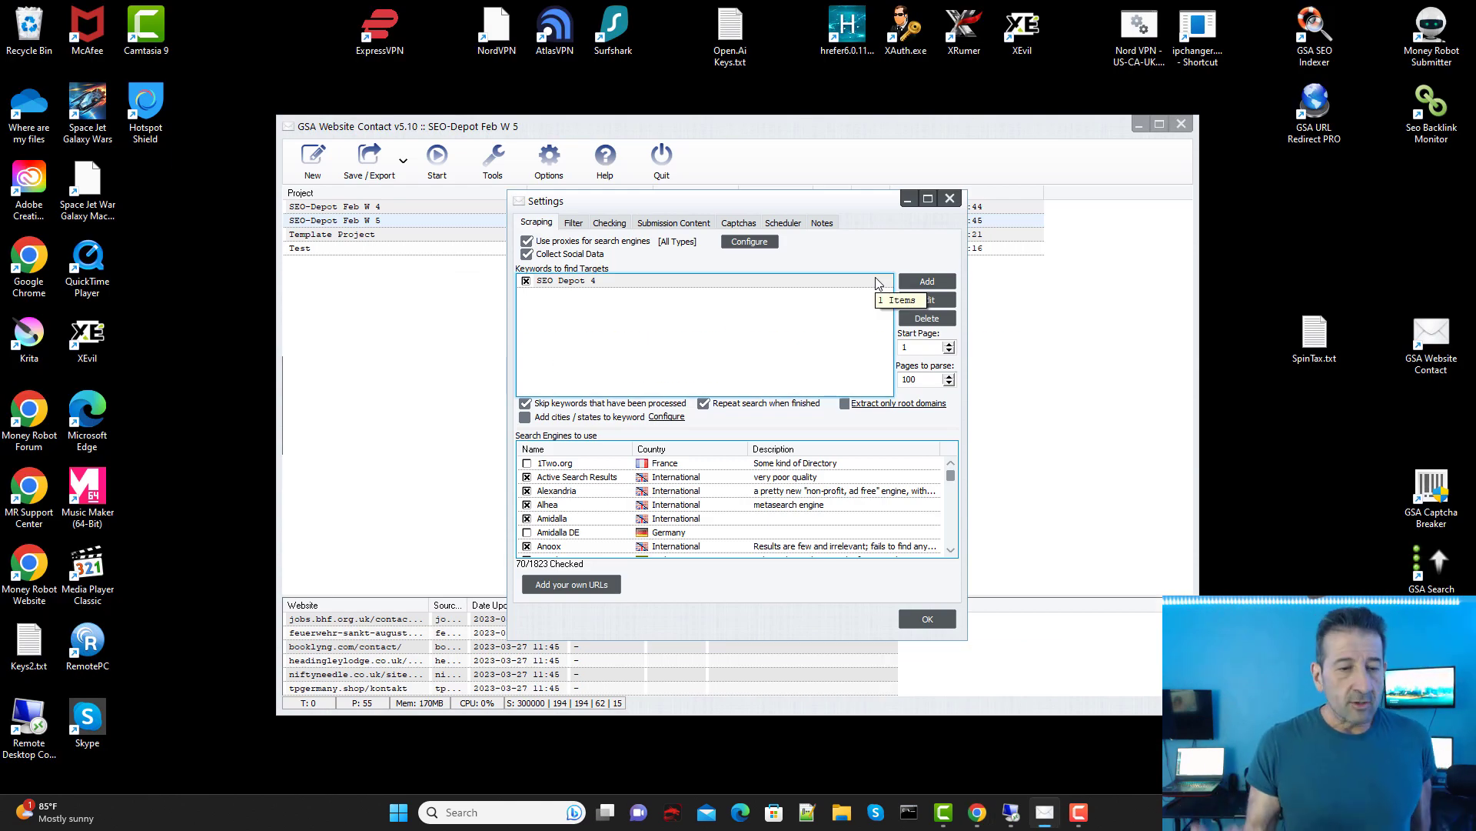
pyautogui.click(1011, 814)
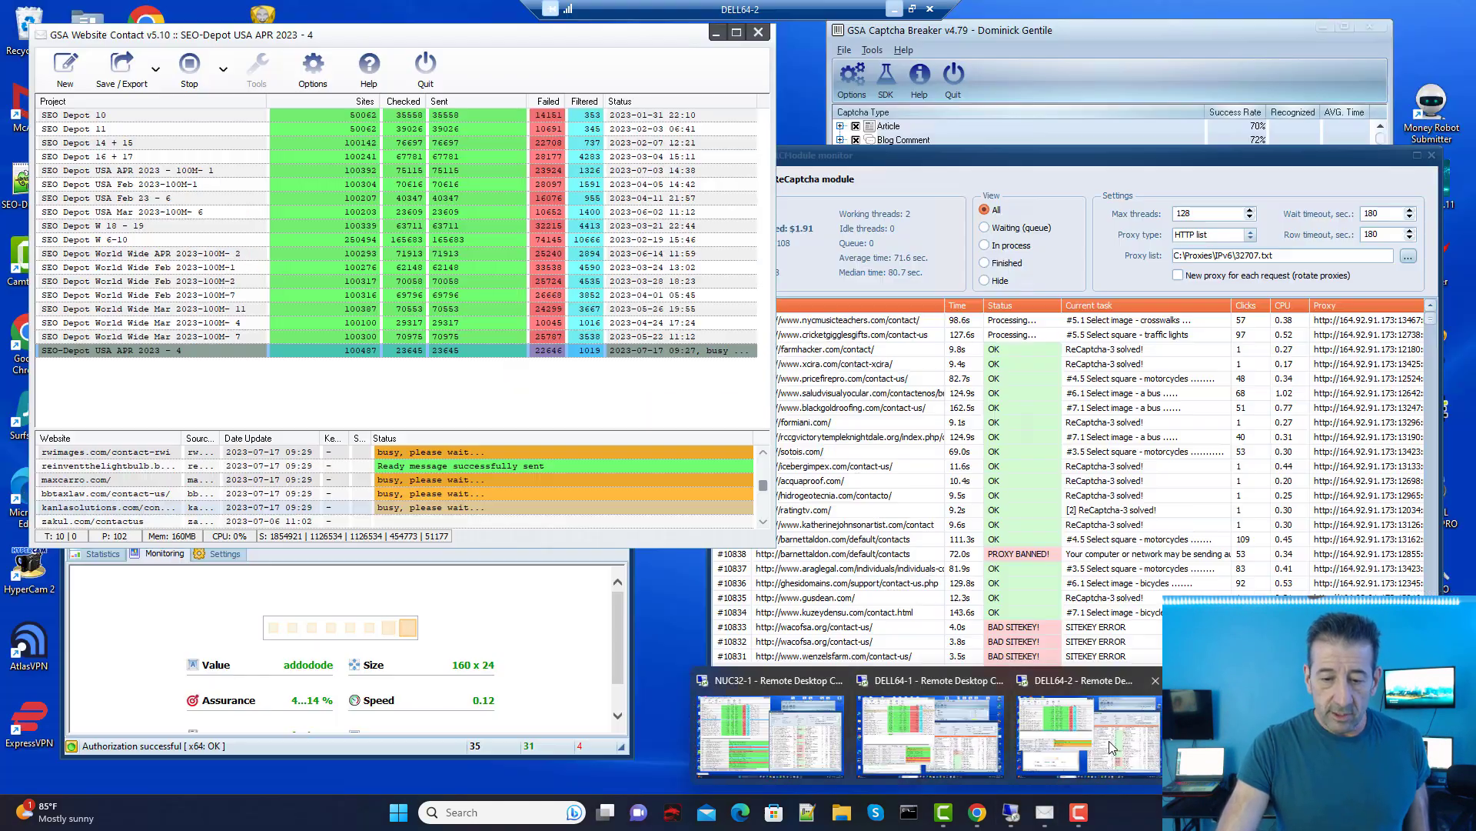
pyautogui.click(1110, 746)
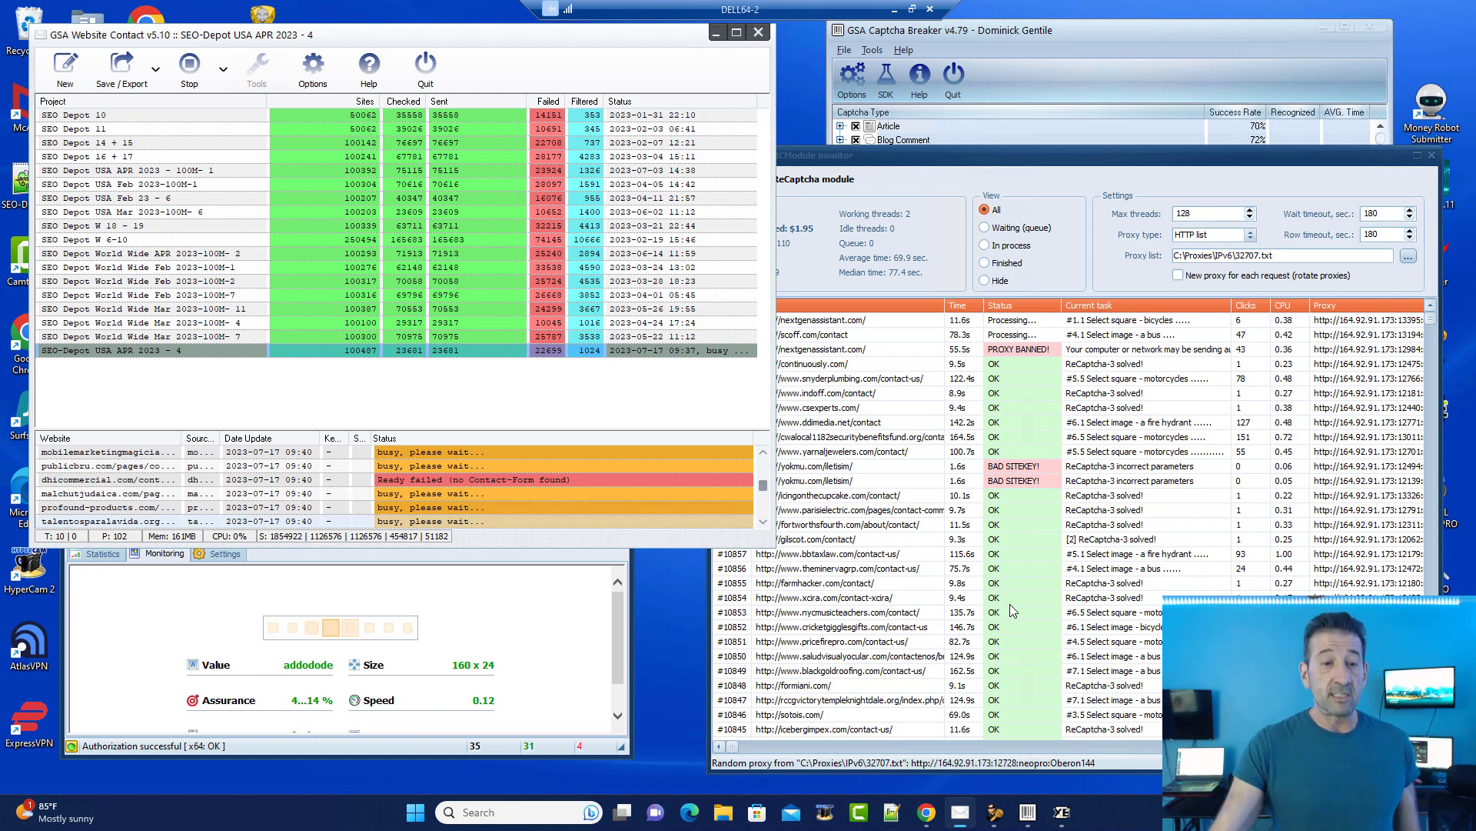
# Step: Review the DELL64-2 campaign's Sent and Failed stats, then minimize the remote session
pyautogui.click(368, 414)
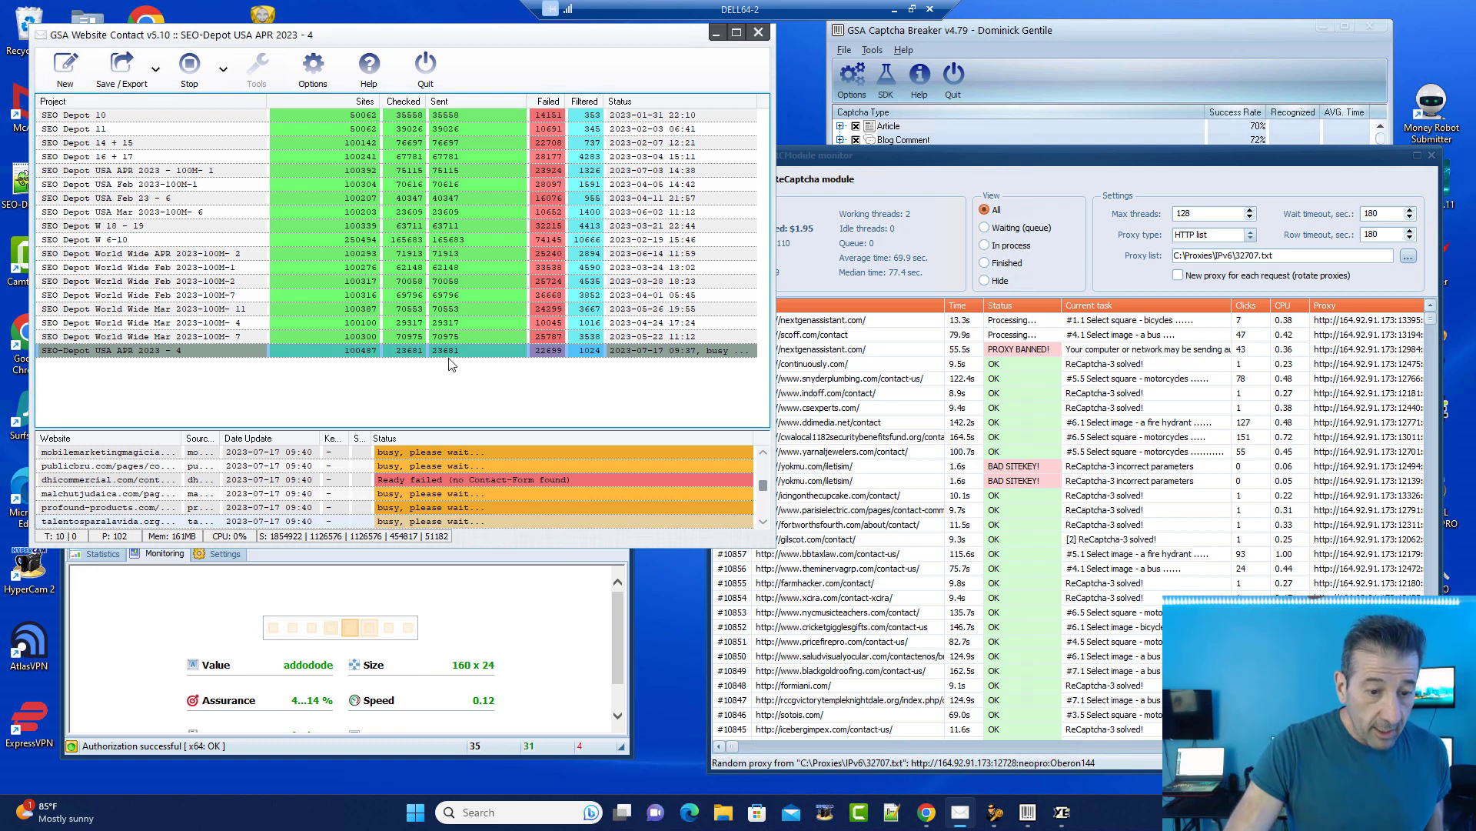
pyautogui.moveTo(463, 362)
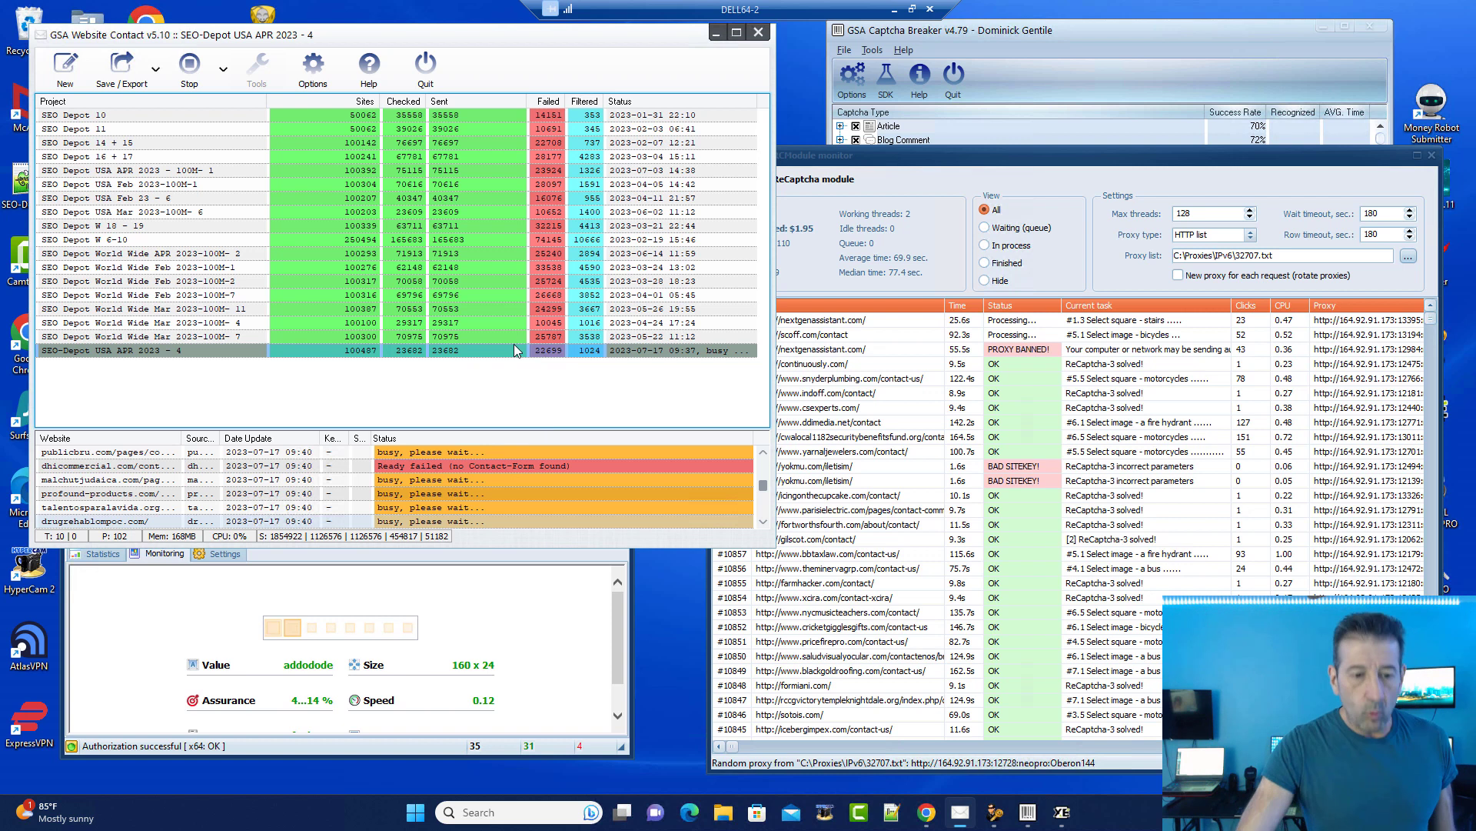
pyautogui.moveTo(514, 351)
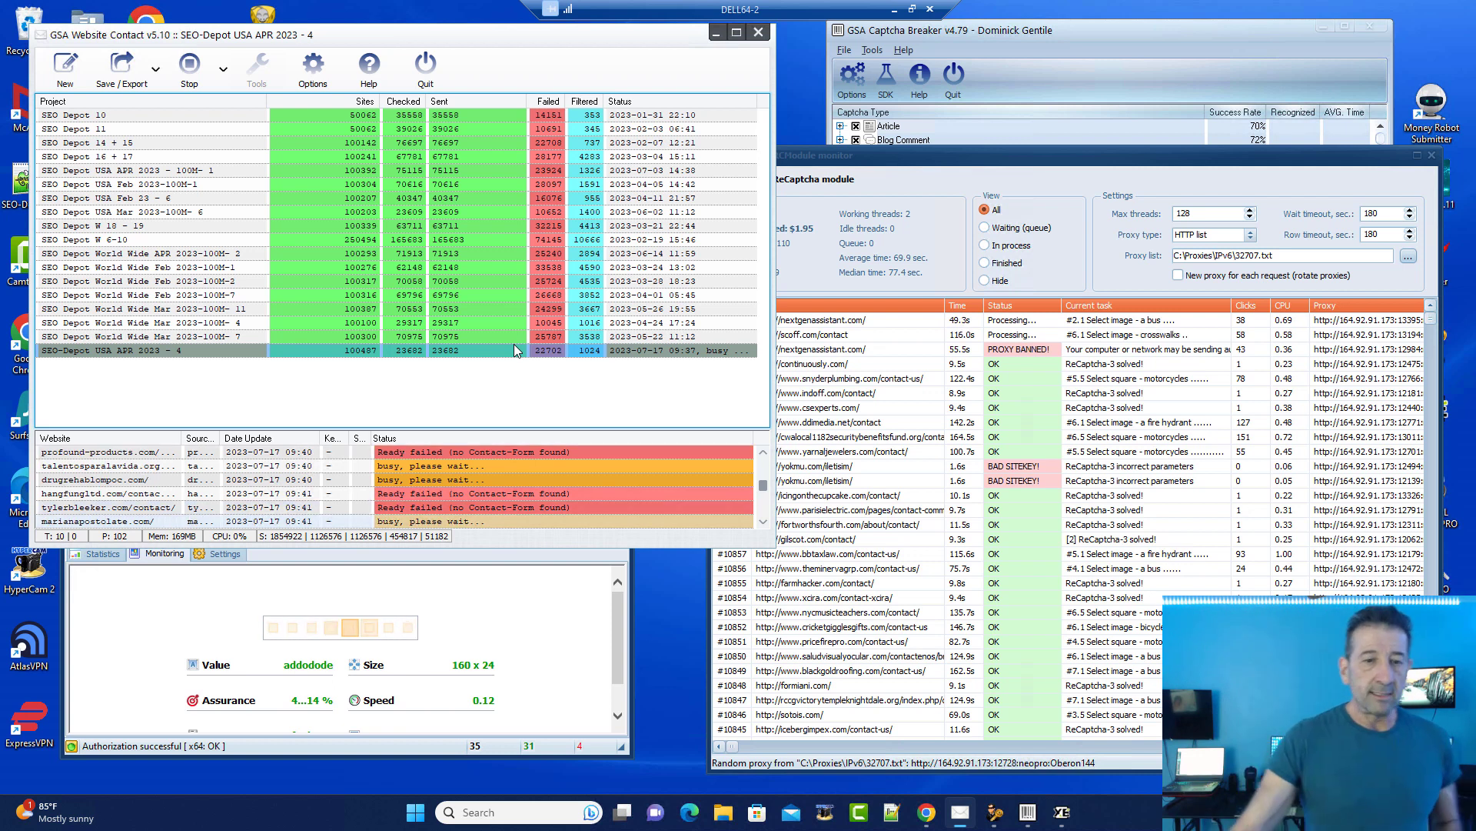
pyautogui.moveTo(546, 141)
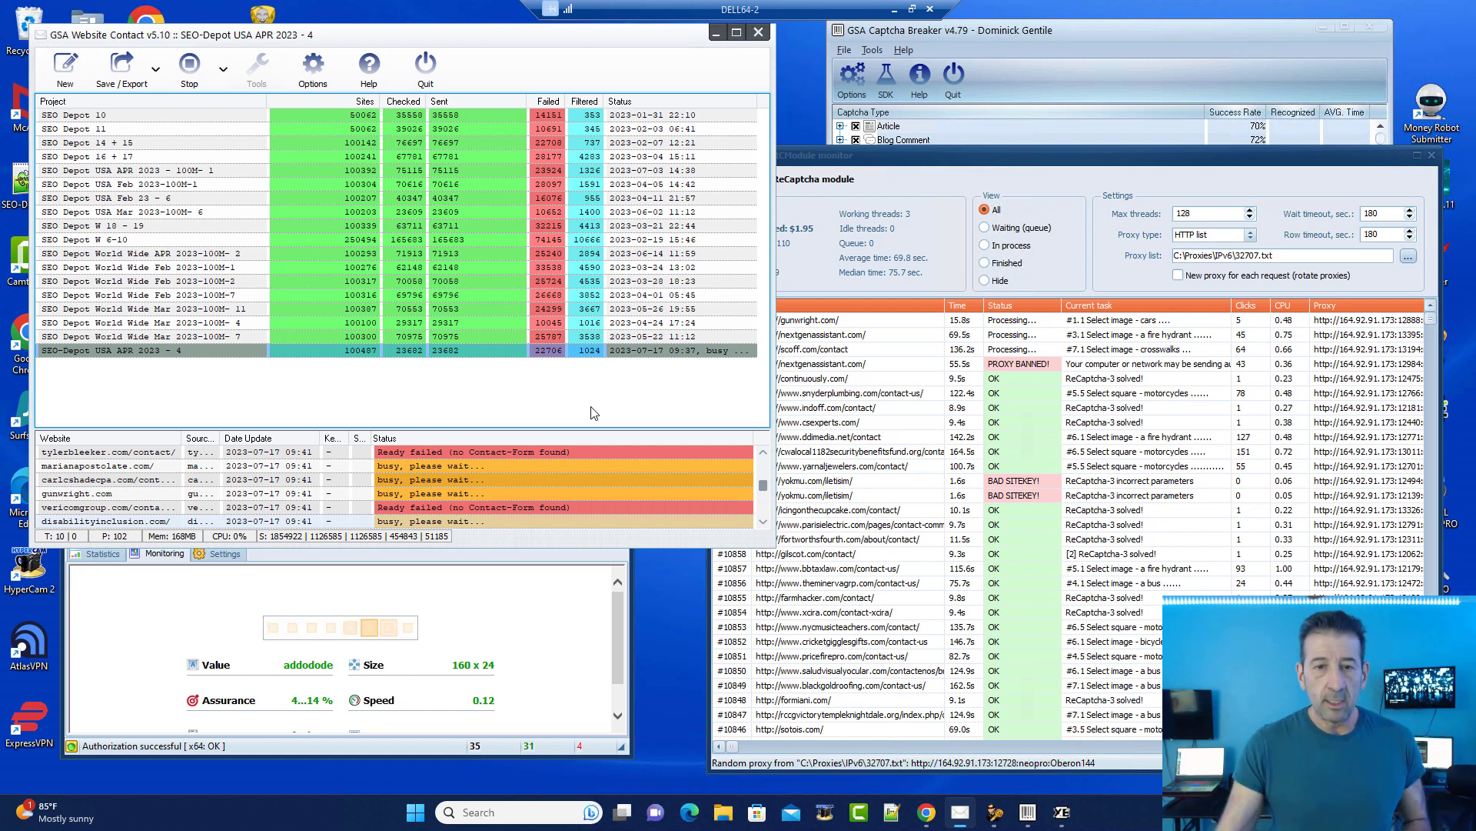
pyautogui.click(894, 9)
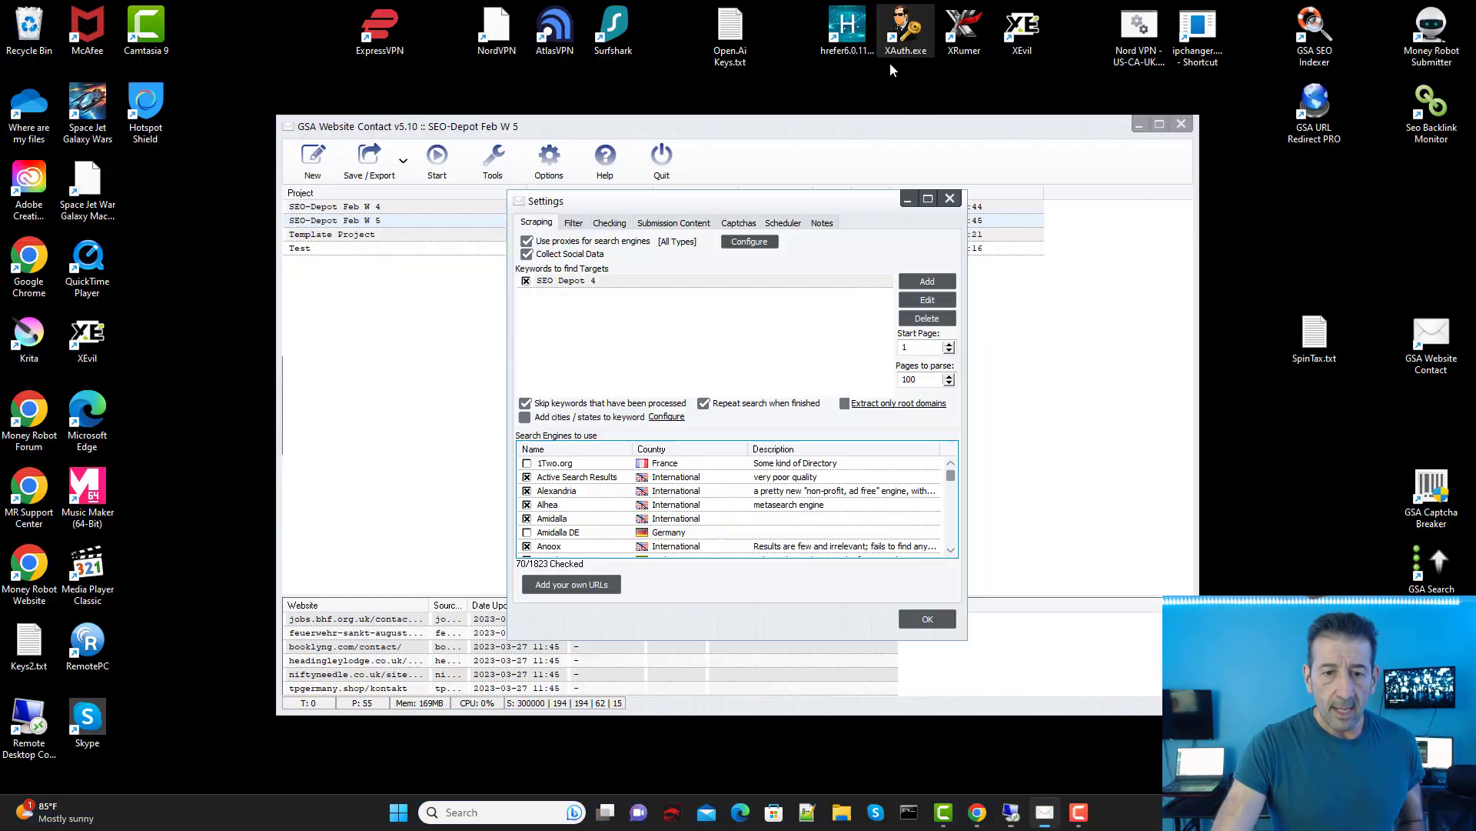
# Step: Close the project Settings dialog and minimize GSA Website Contact
pyautogui.click(950, 198)
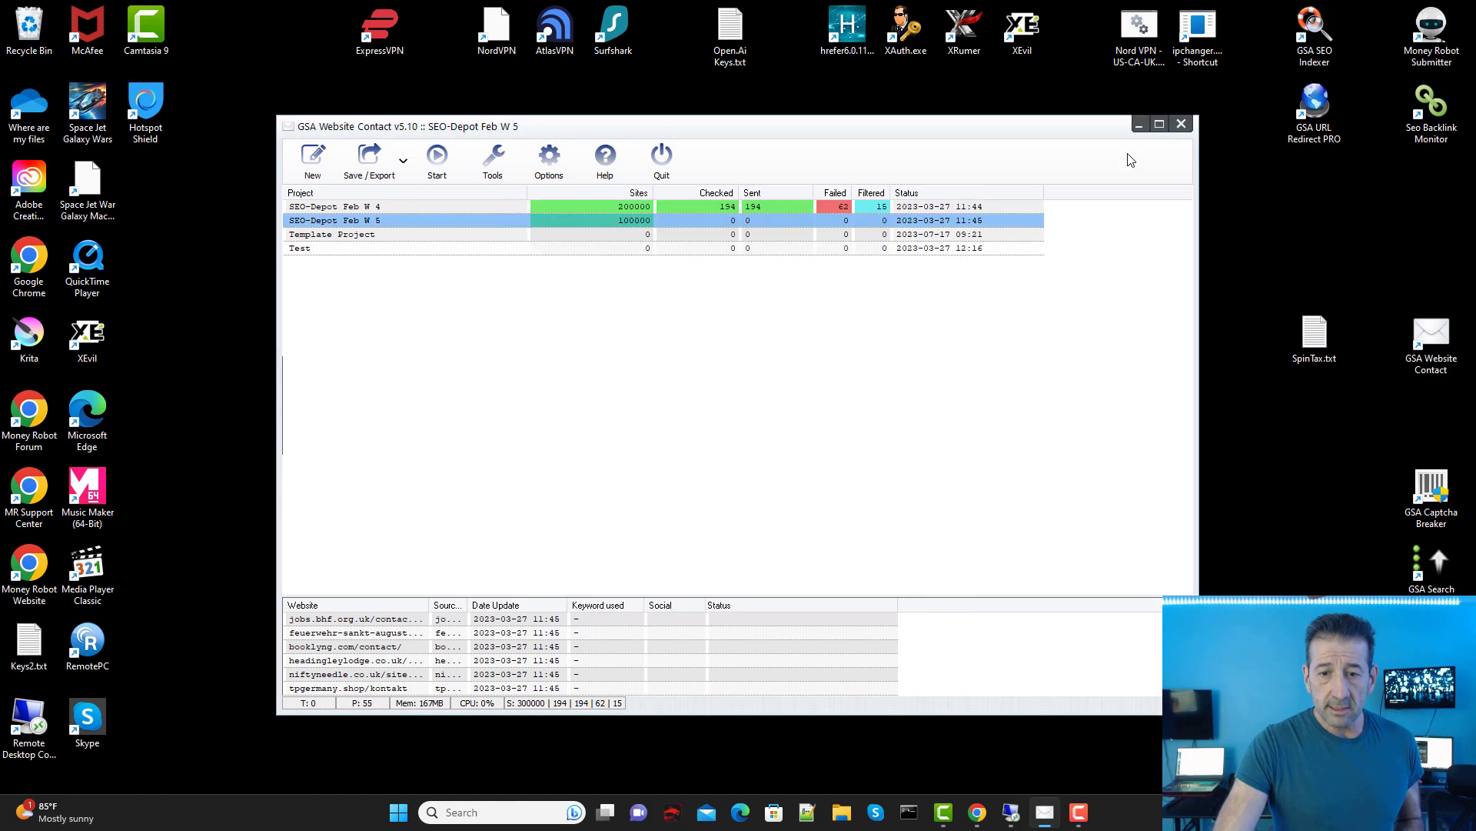
pyautogui.click(1138, 127)
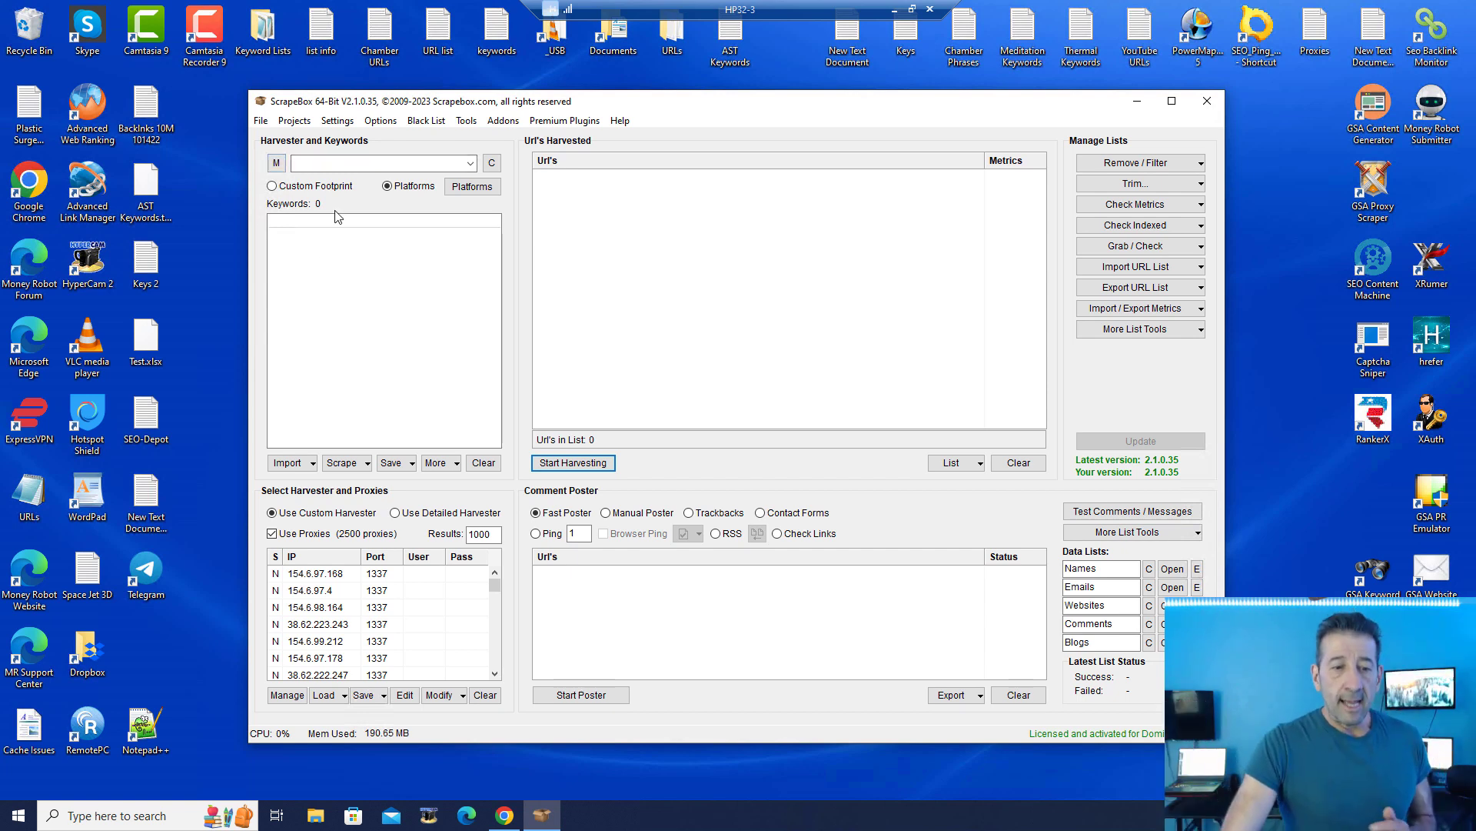
# Step: Enter the keyword 'auto', dismissing the merge error and the footprint file picker
pyautogui.click(278, 167)
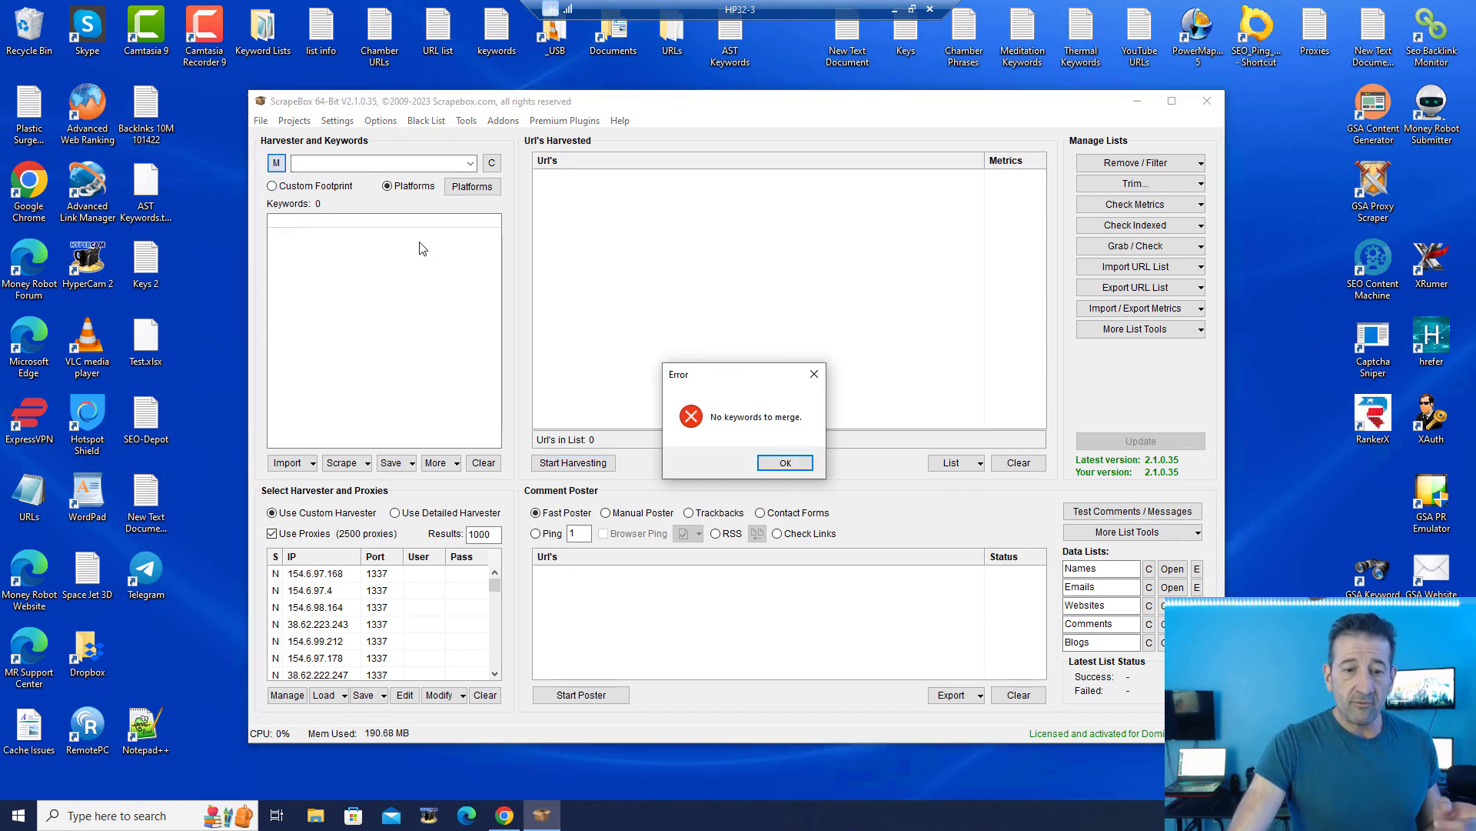
pyautogui.click(781, 461)
pyautogui.click(372, 227)
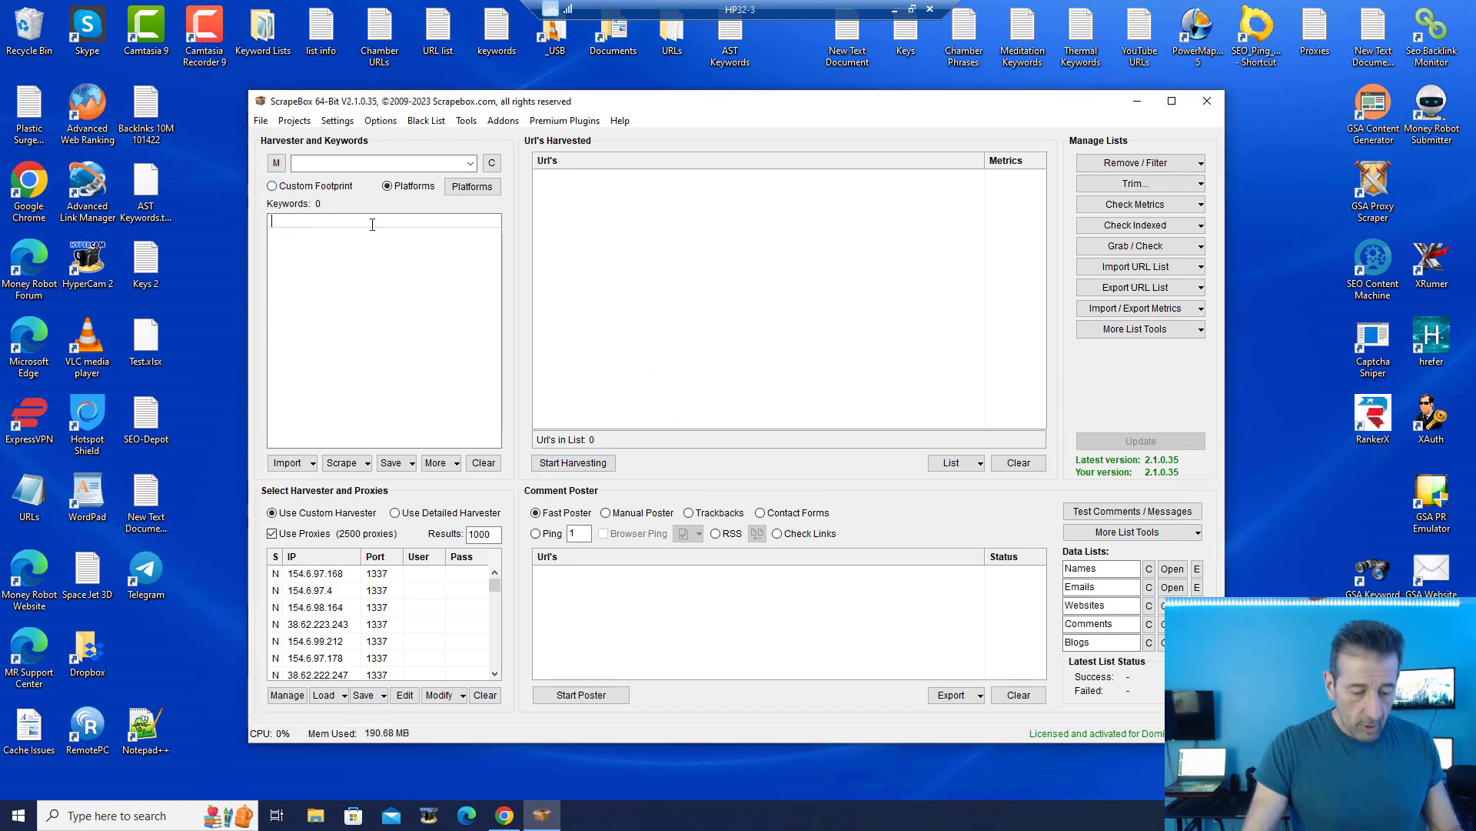
pyautogui.write('auto')
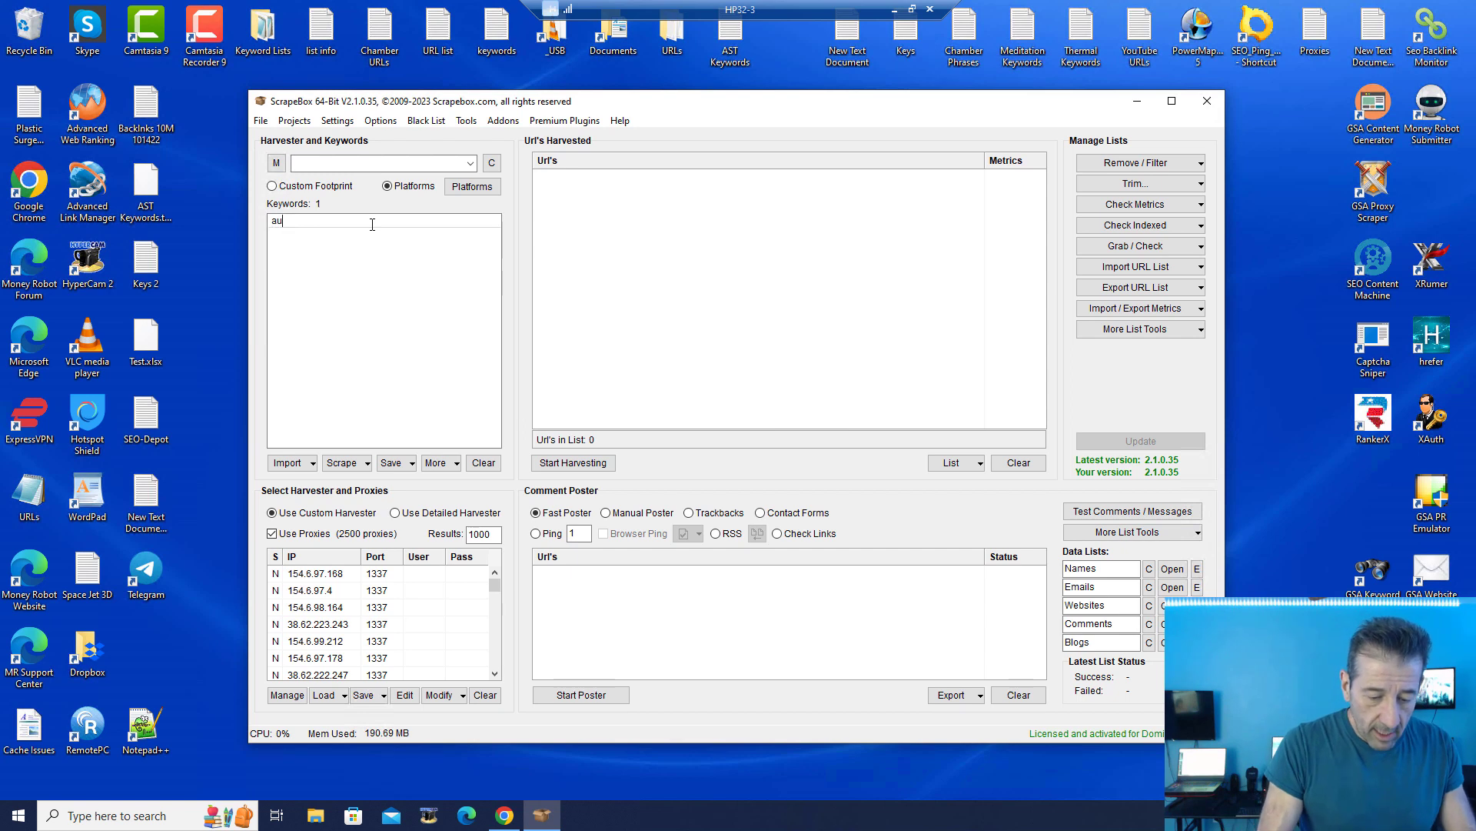
pyautogui.click(278, 162)
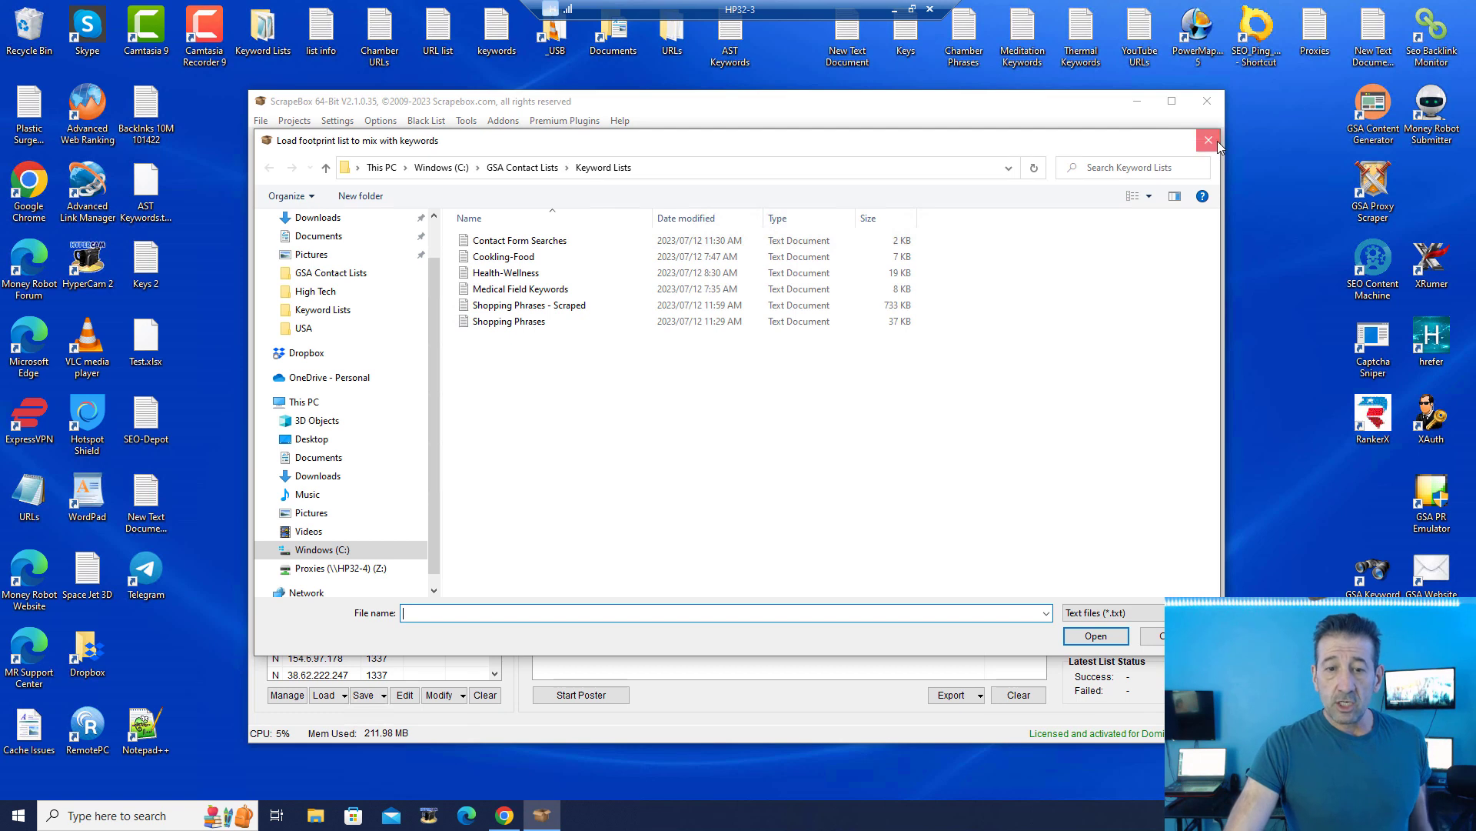
pyautogui.click(1209, 140)
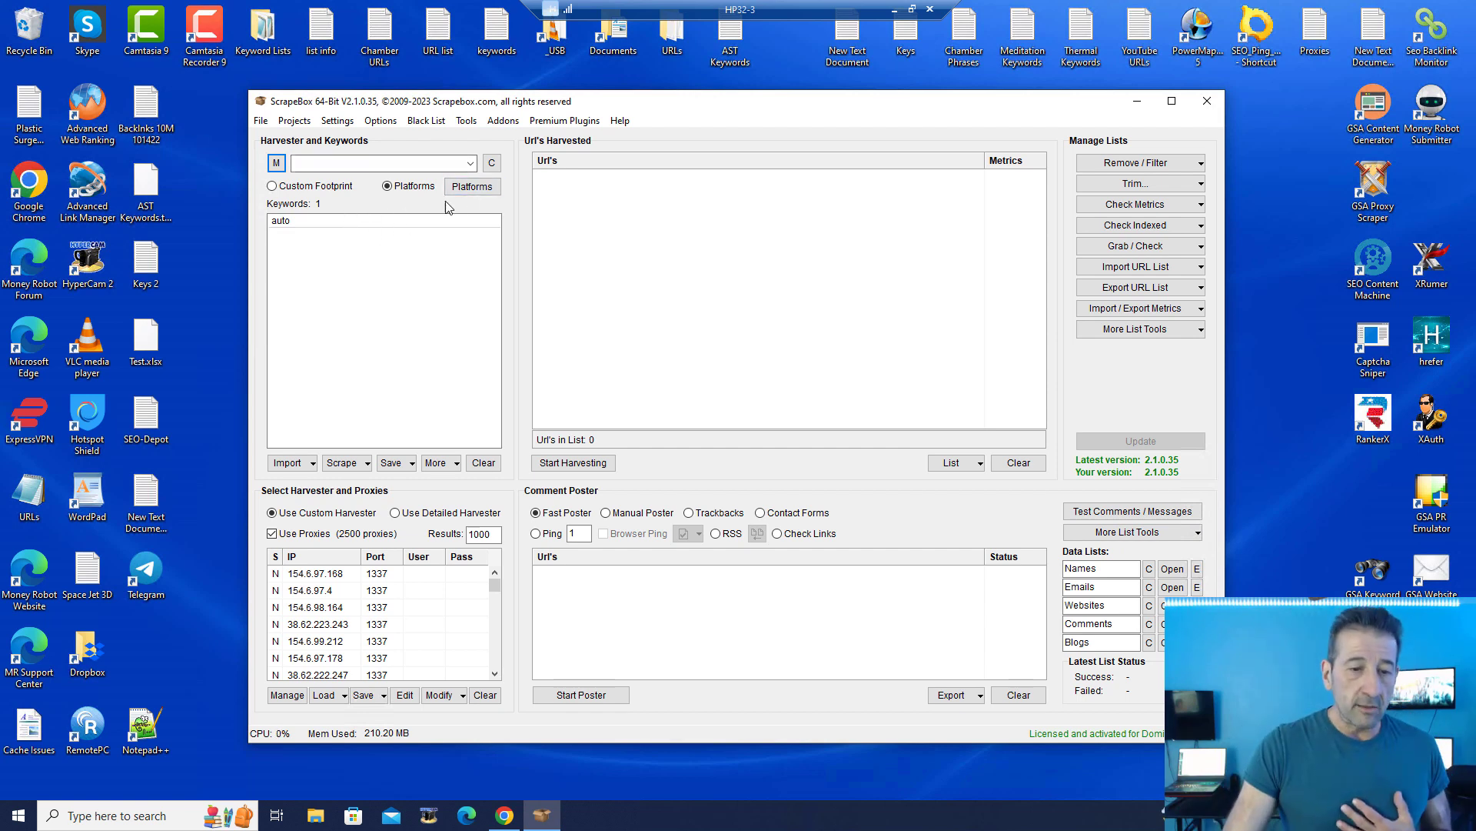
# Step: Choose the WP CONTACT FORM 7 and WP SECURE CONTACT FORM harvest platforms
pyautogui.click(472, 187)
pyautogui.scroll(-5, 685, 492)
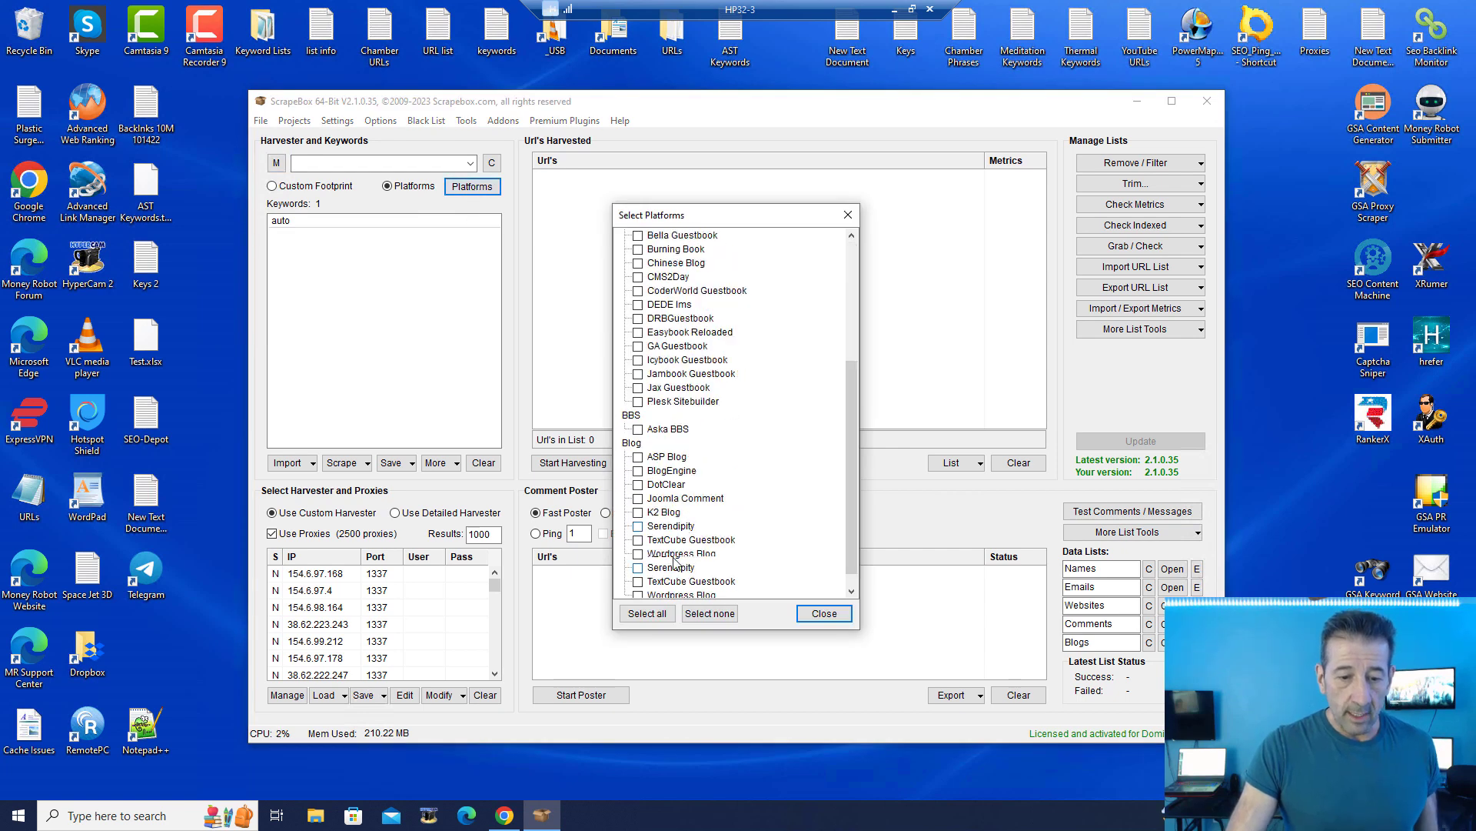
pyautogui.click(663, 551)
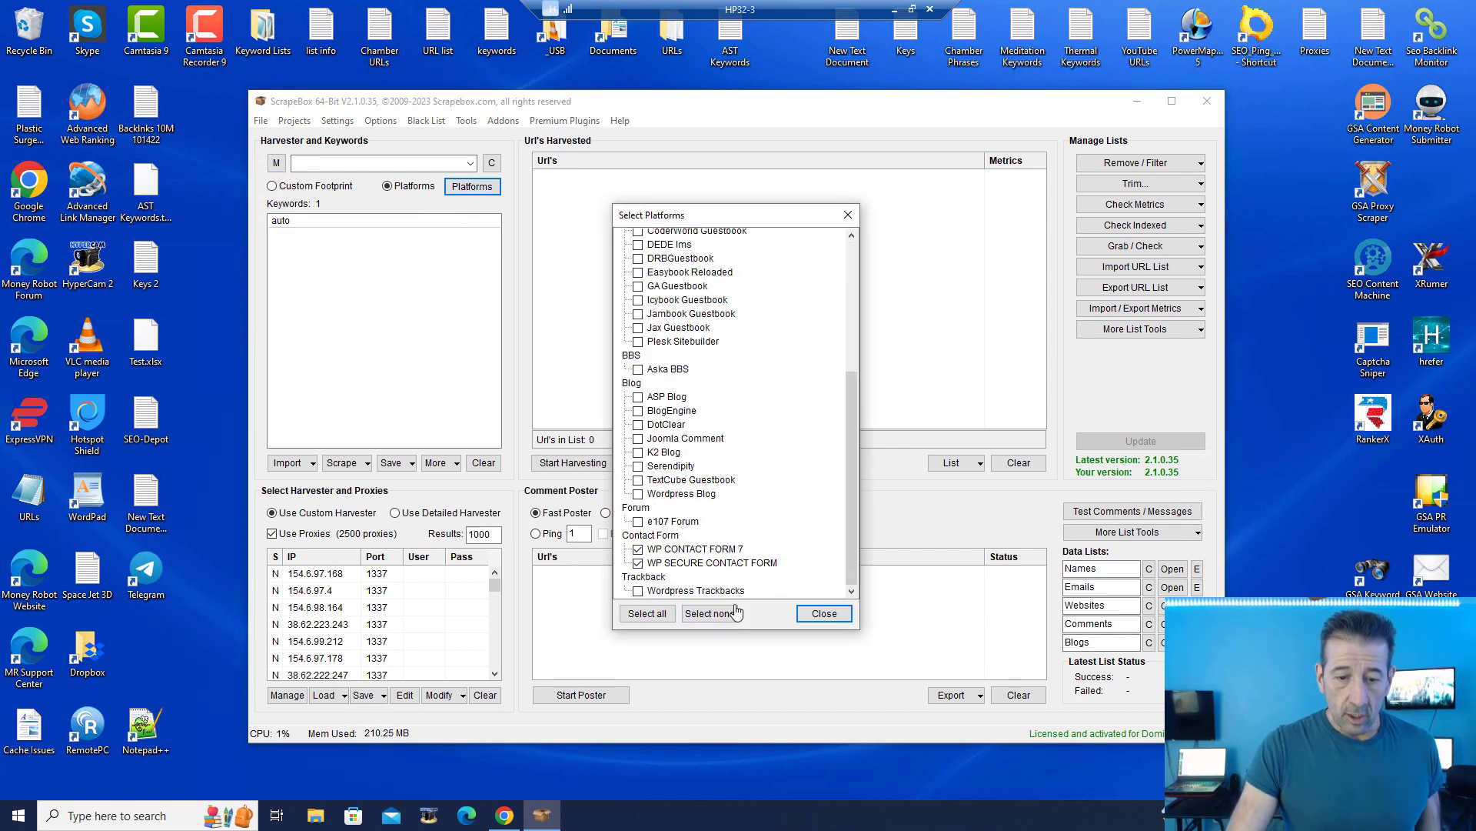
pyautogui.click(848, 214)
pyautogui.click(419, 255)
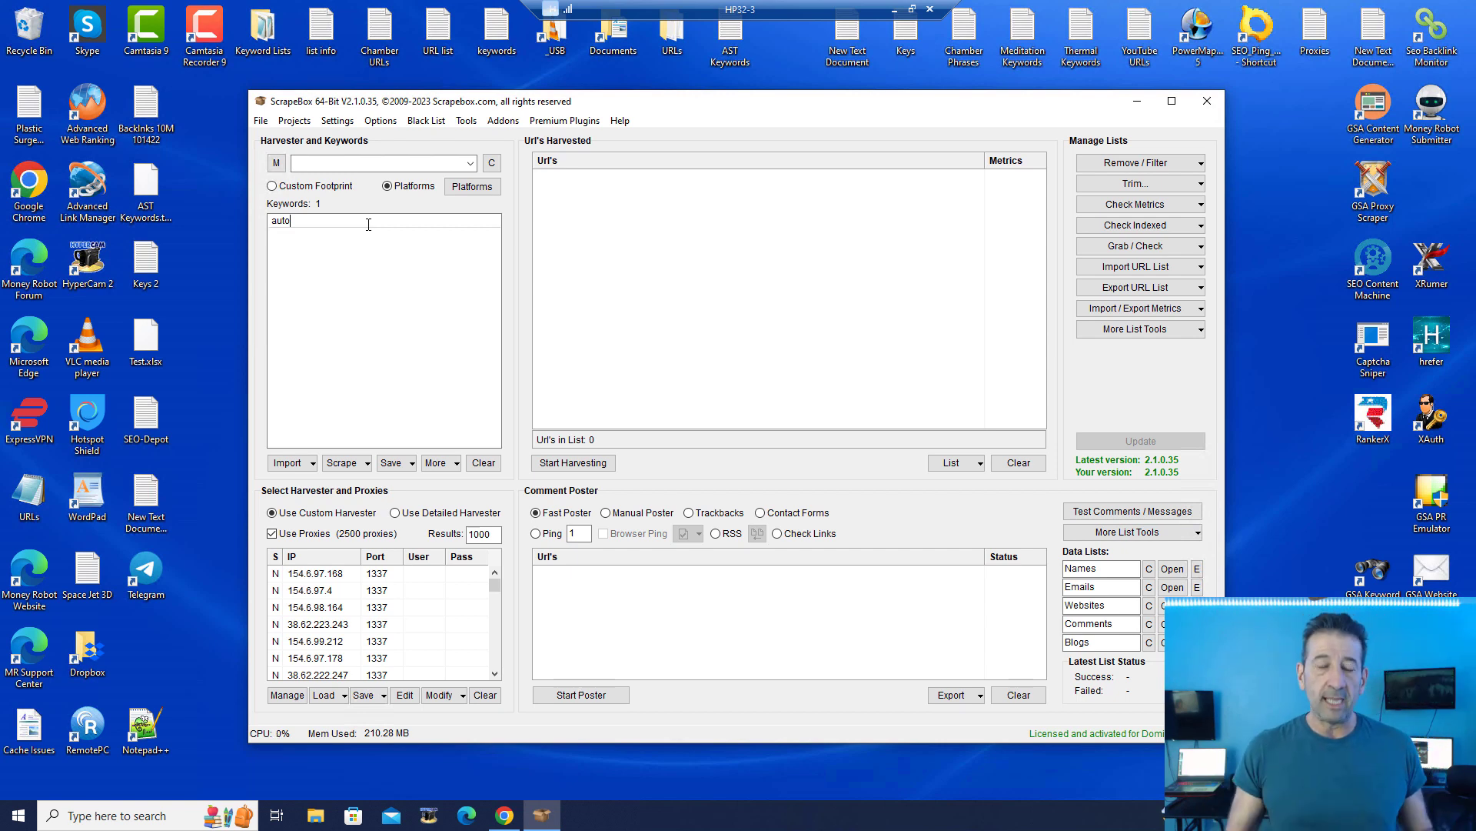
pyautogui.moveTo(296, 221); pyautogui.dragTo(243, 215)
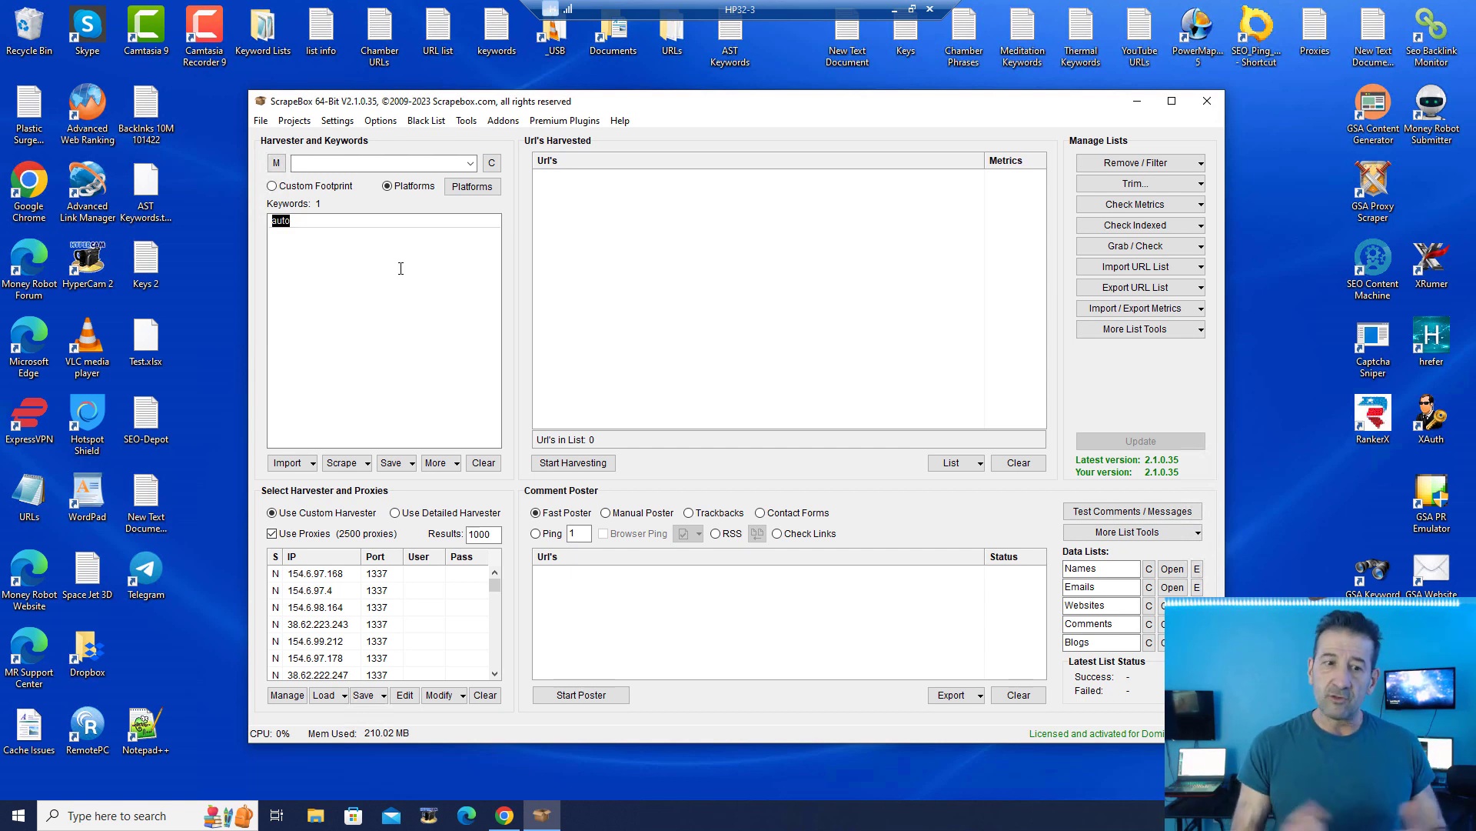
pyautogui.click(564, 120)
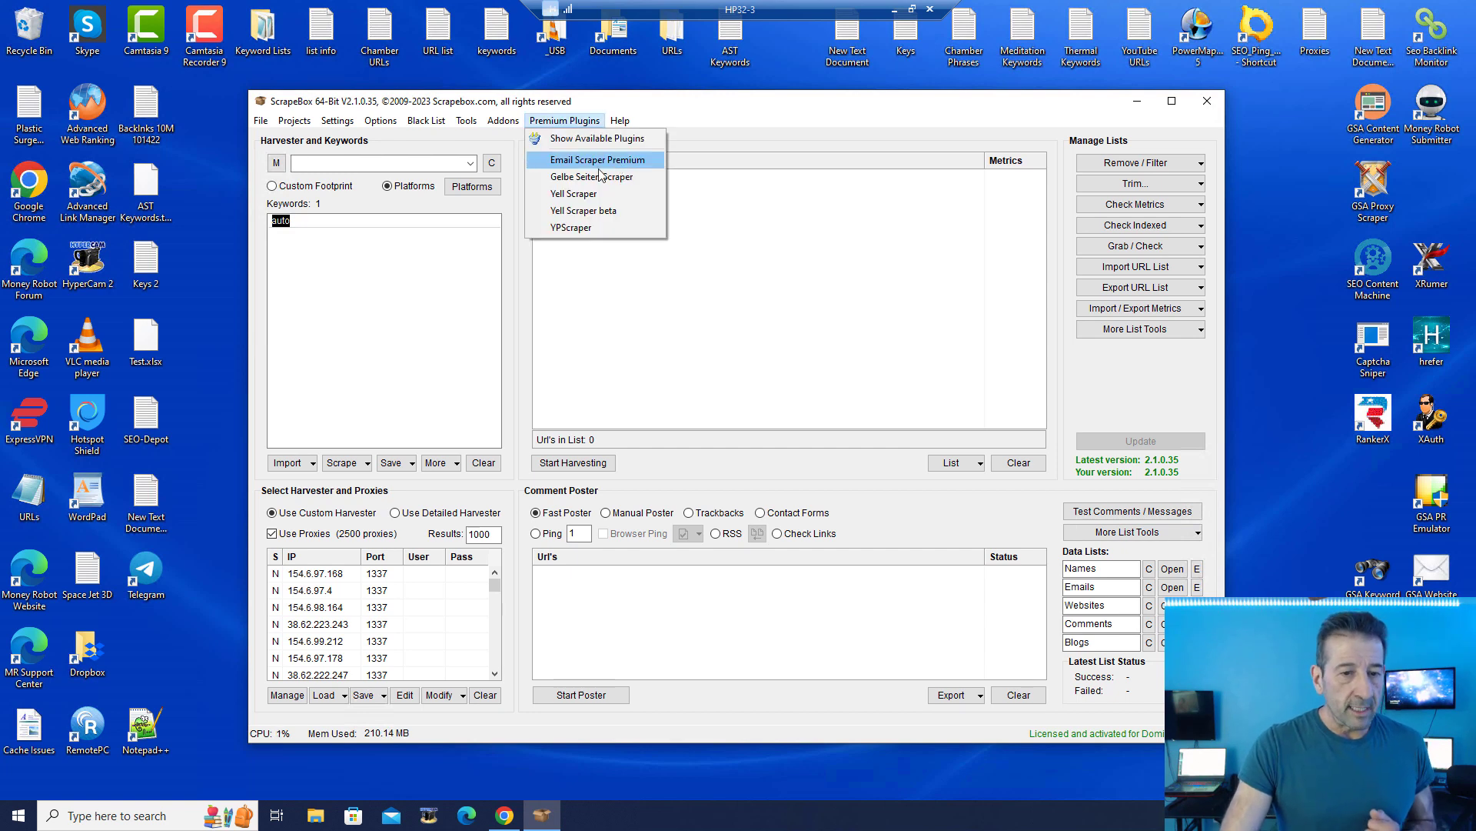
pyautogui.click(591, 194)
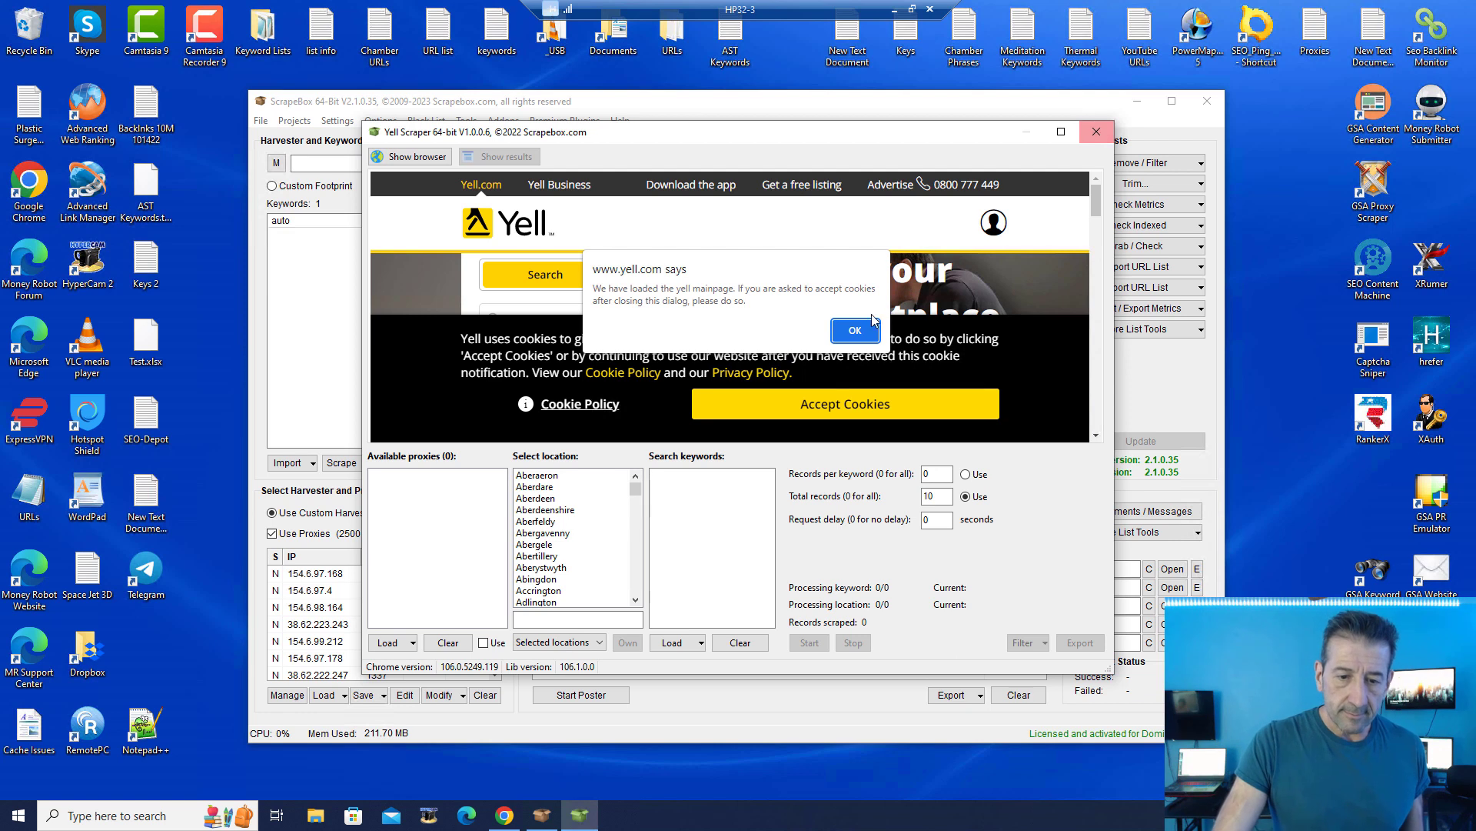
pyautogui.click(874, 323)
pyautogui.click(1095, 133)
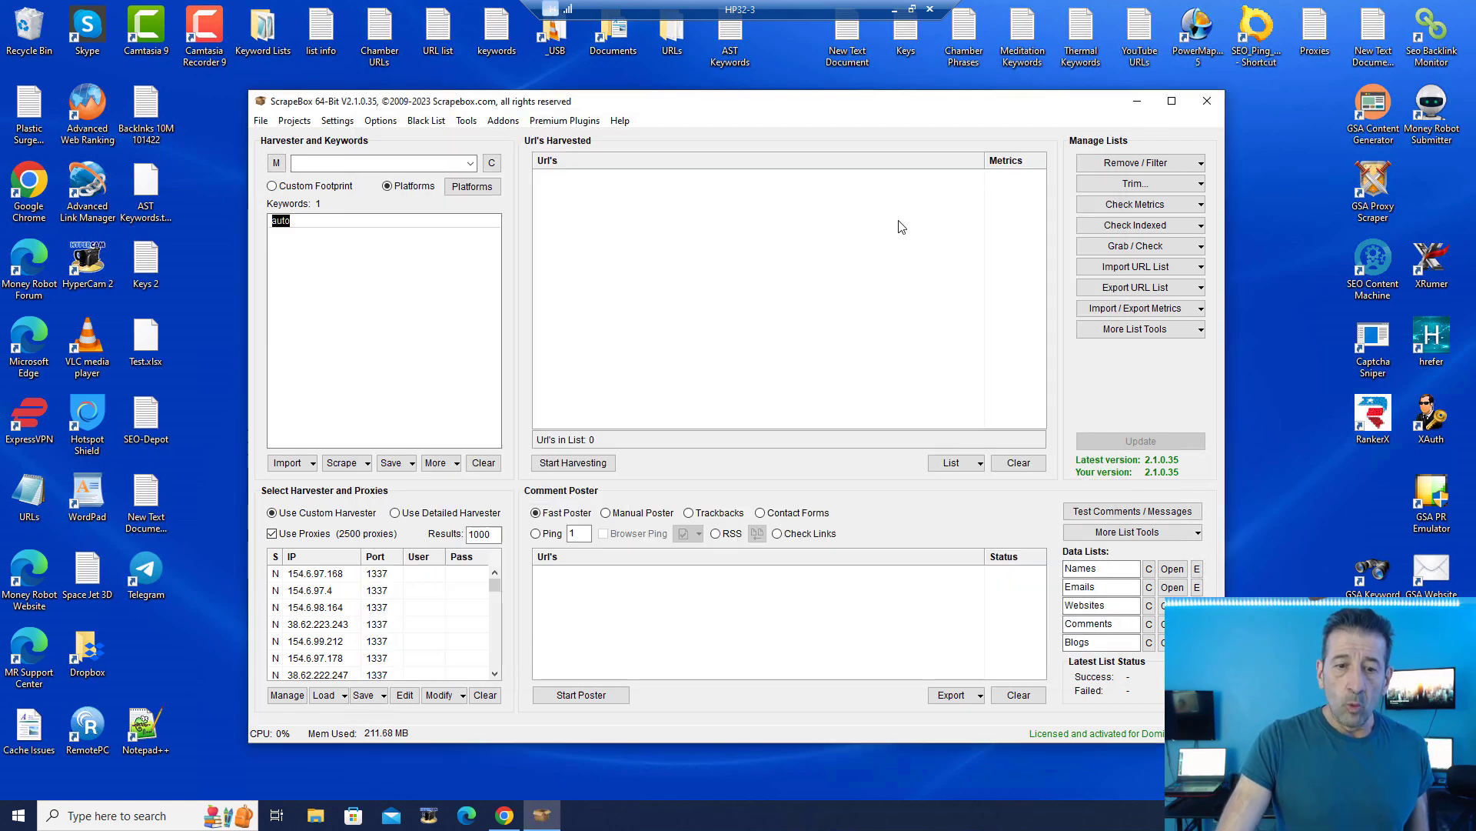
pyautogui.click(564, 121)
pyautogui.click(615, 227)
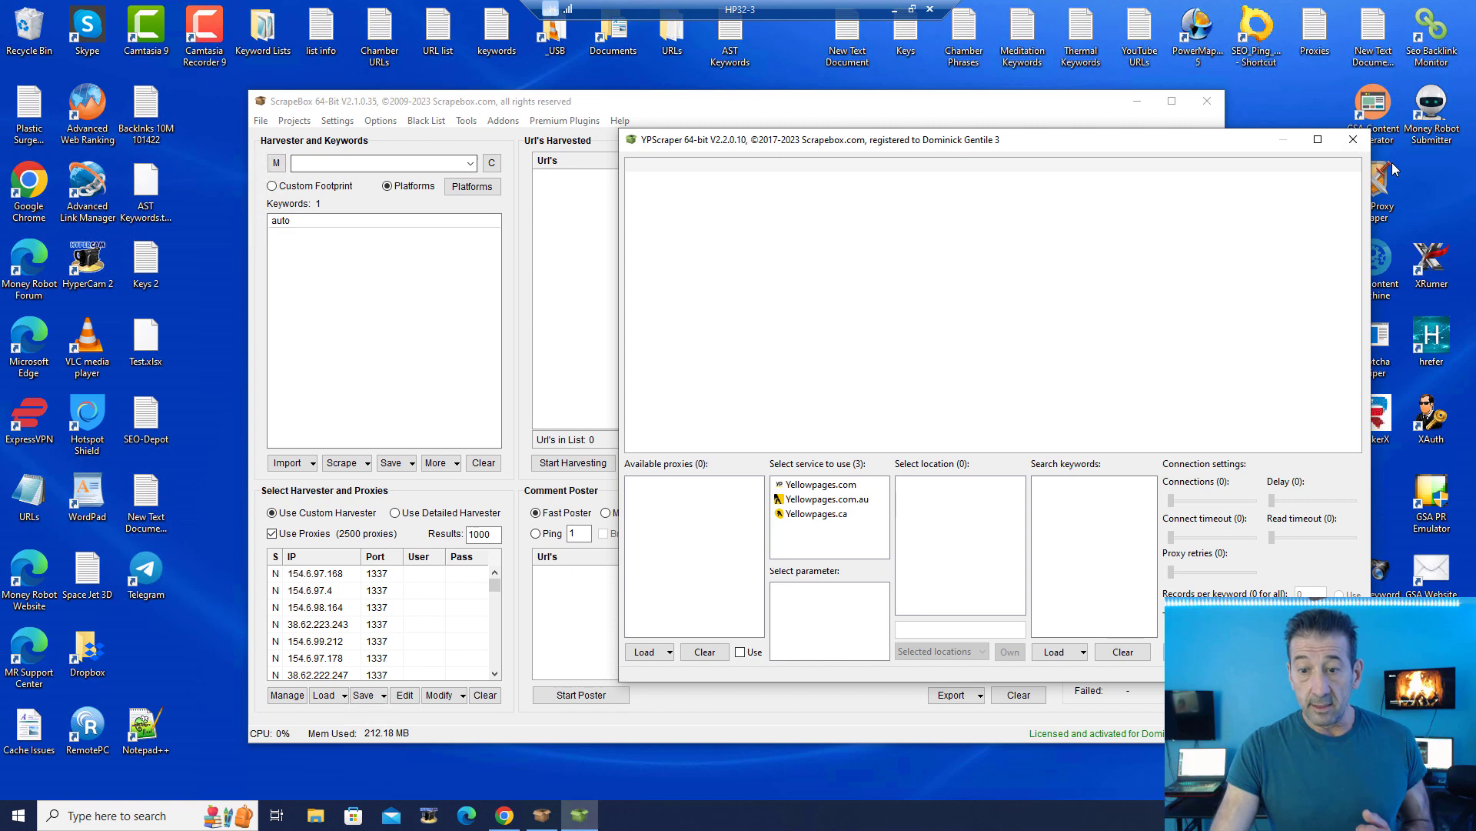
pyautogui.click(1353, 139)
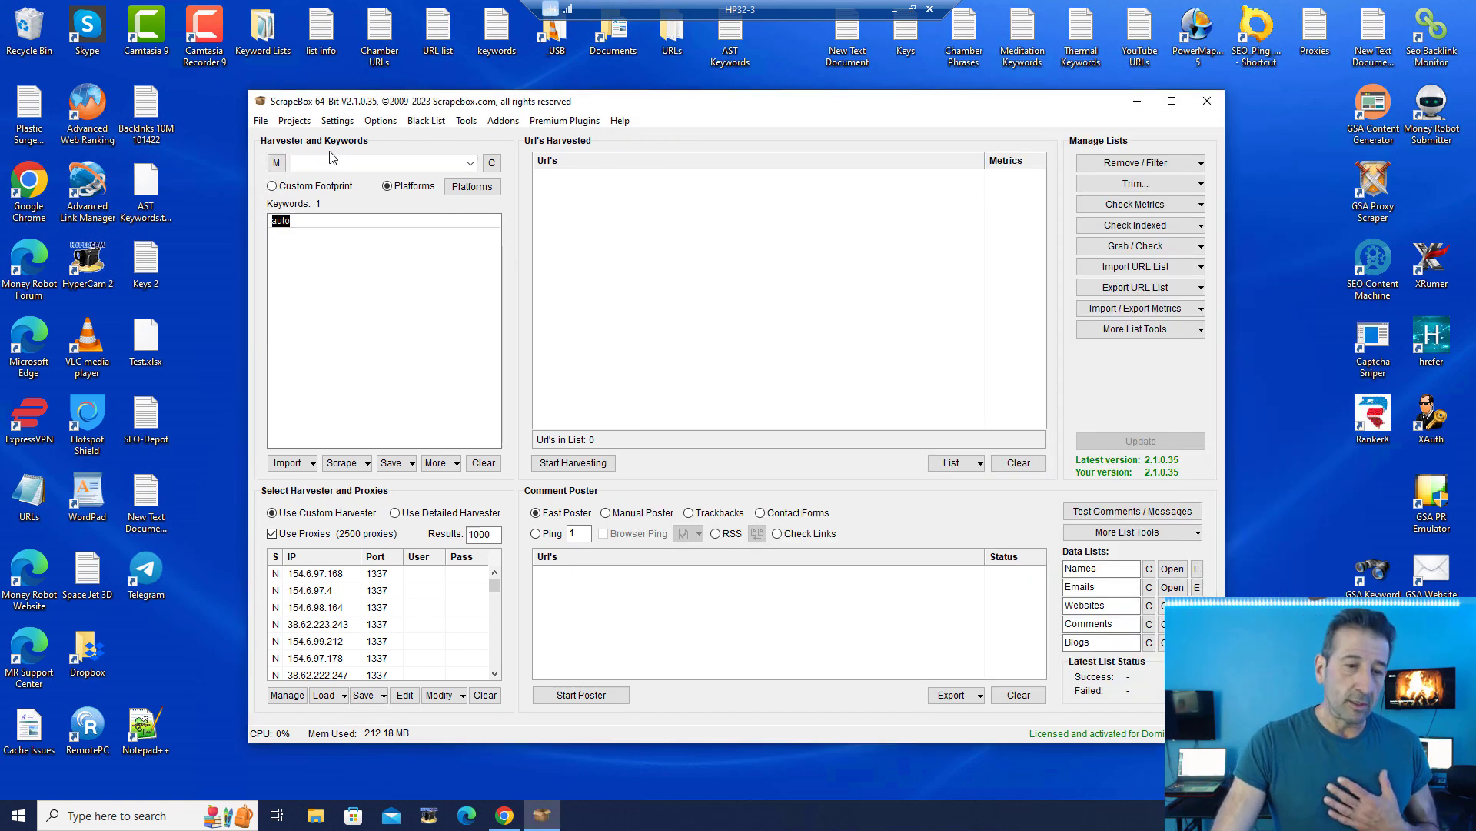
pyautogui.moveTo(381, 104); pyautogui.dragTo(445, 116)
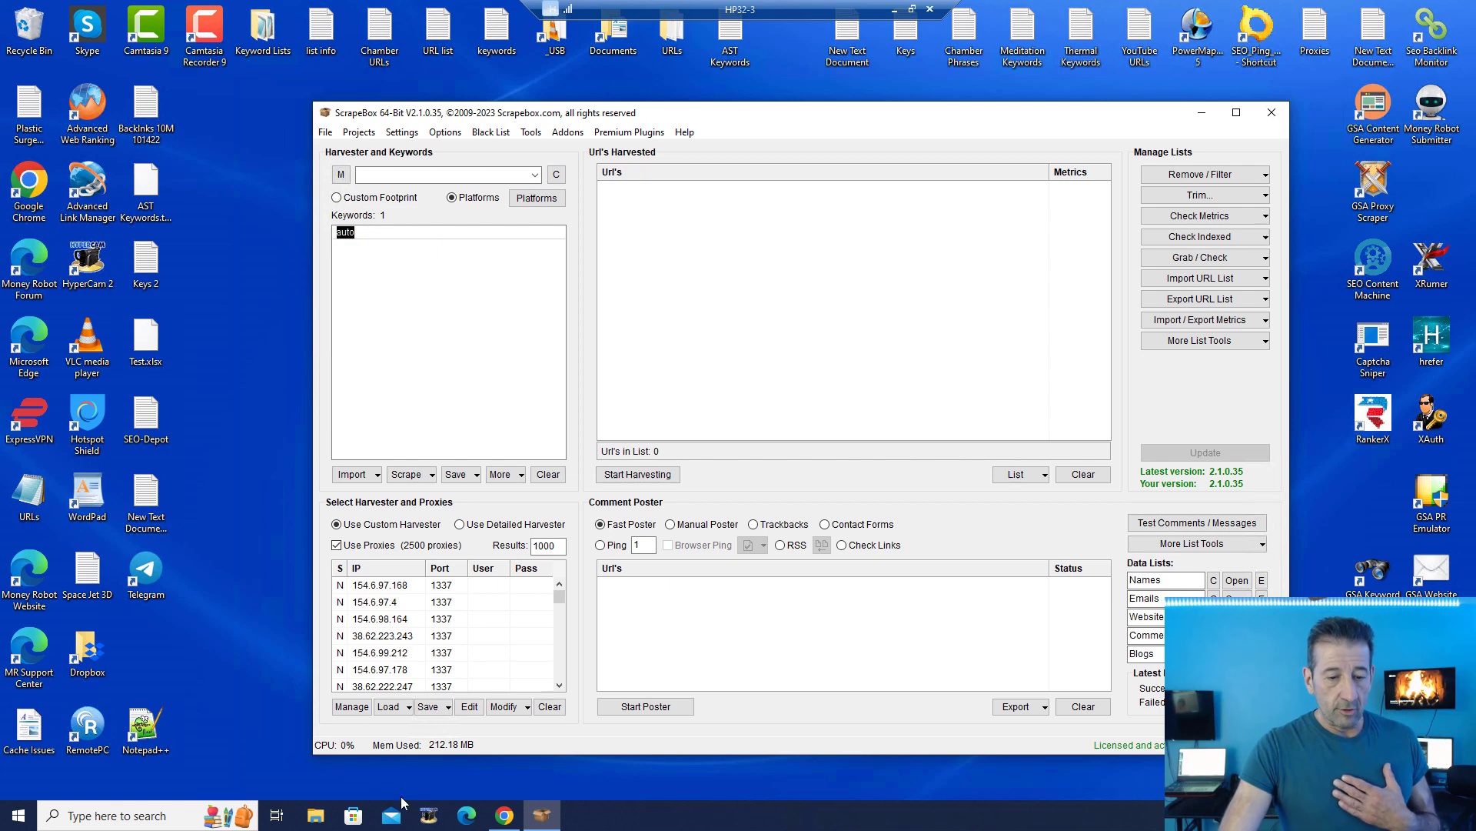
pyautogui.doubleClick(144, 725)
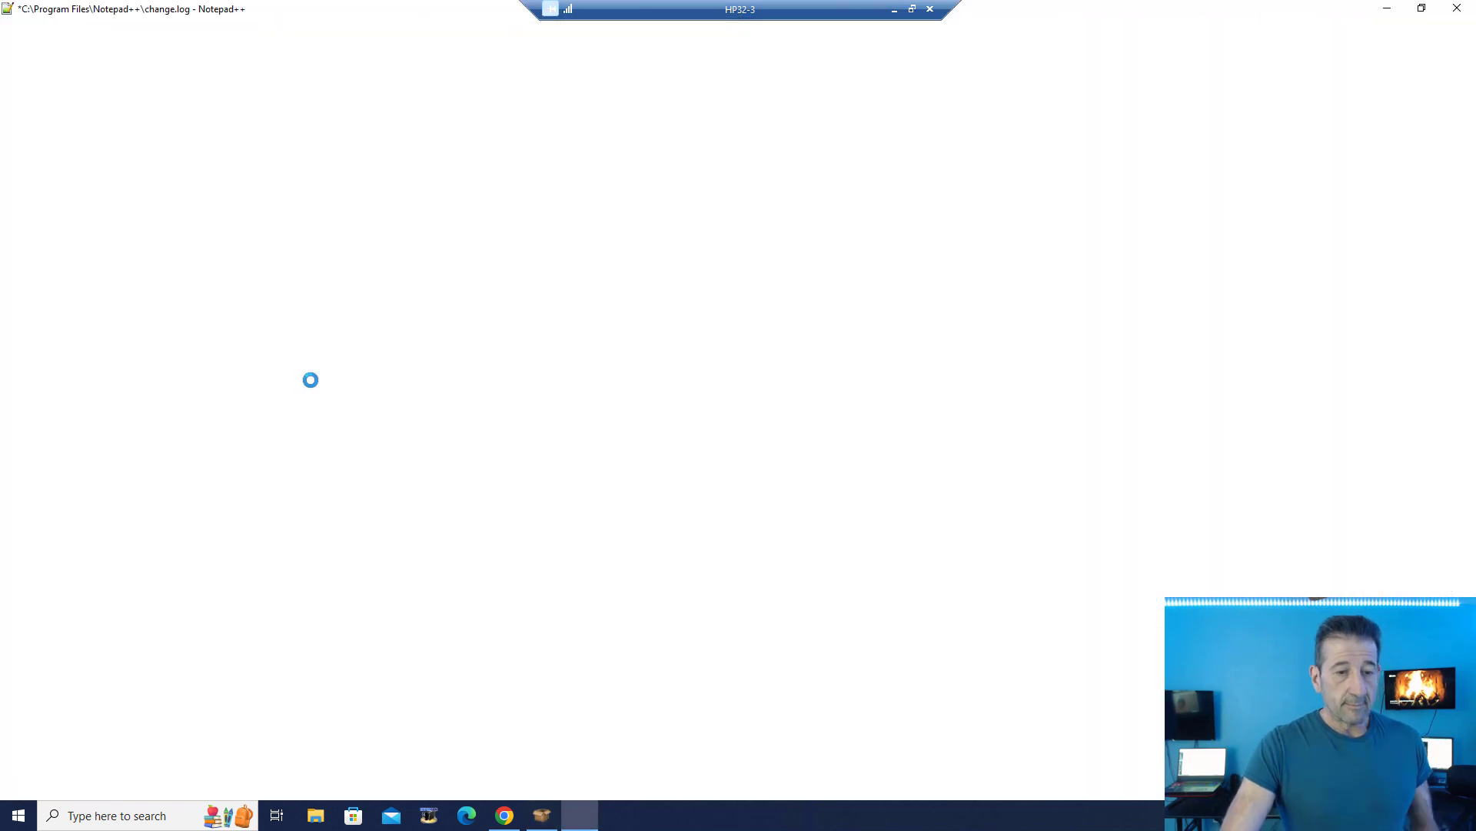
pyautogui.scroll(12, 1025, 264)
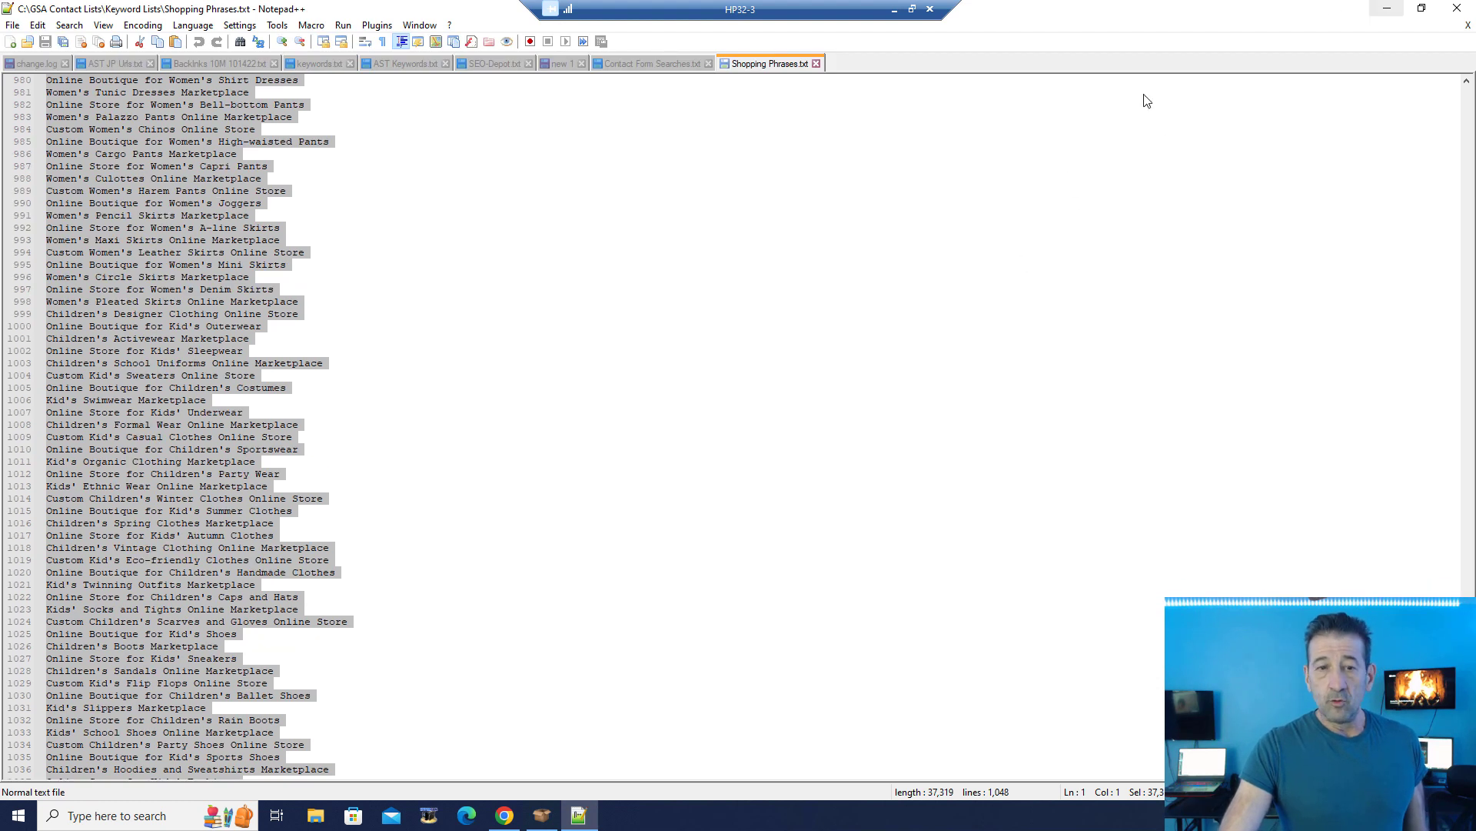
pyautogui.scroll(20, 641, 157)
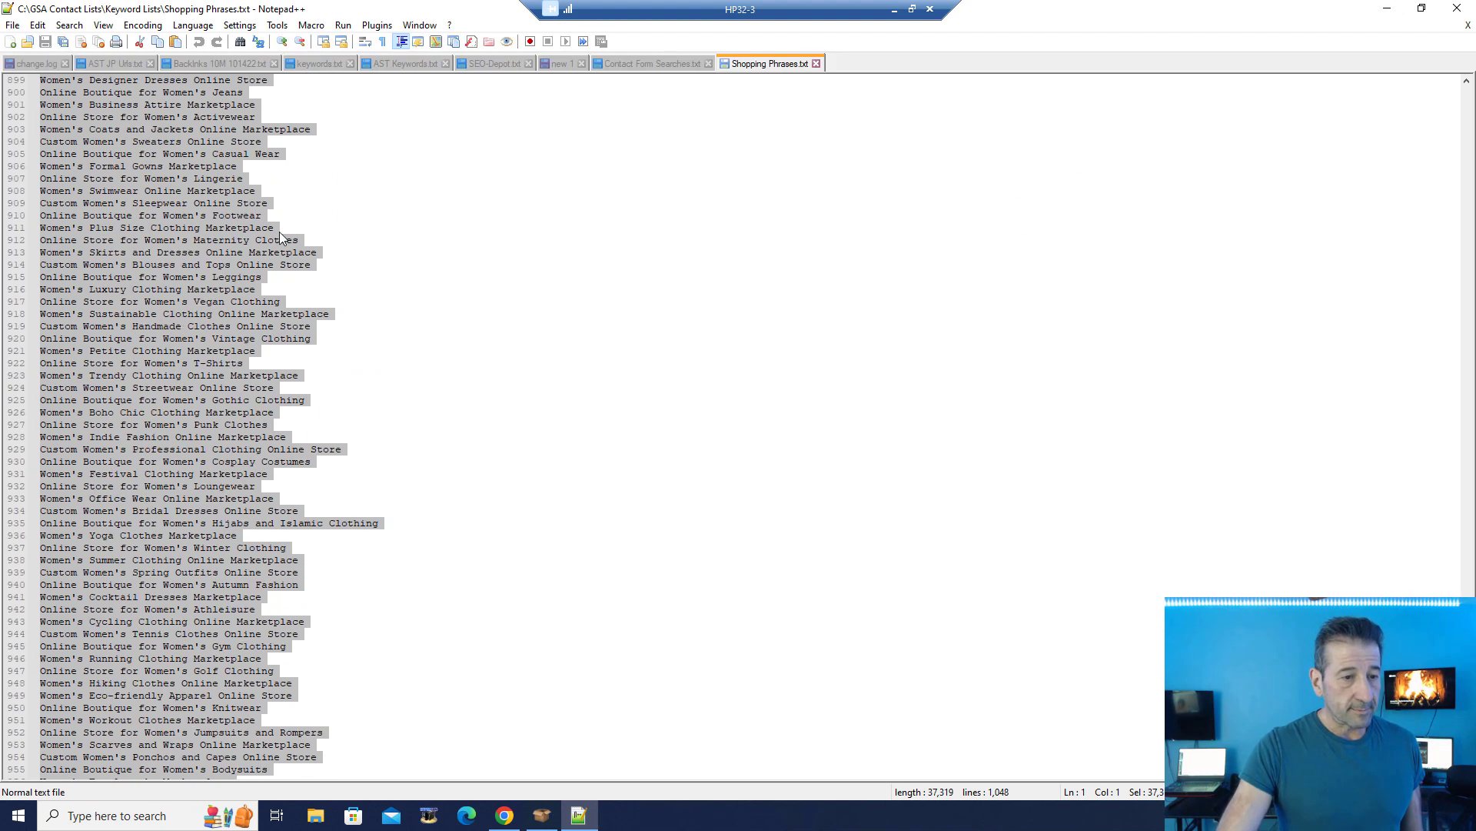
pyautogui.scroll(9, 444, 141)
pyautogui.click(464, 192)
pyautogui.scroll(4, 464, 191)
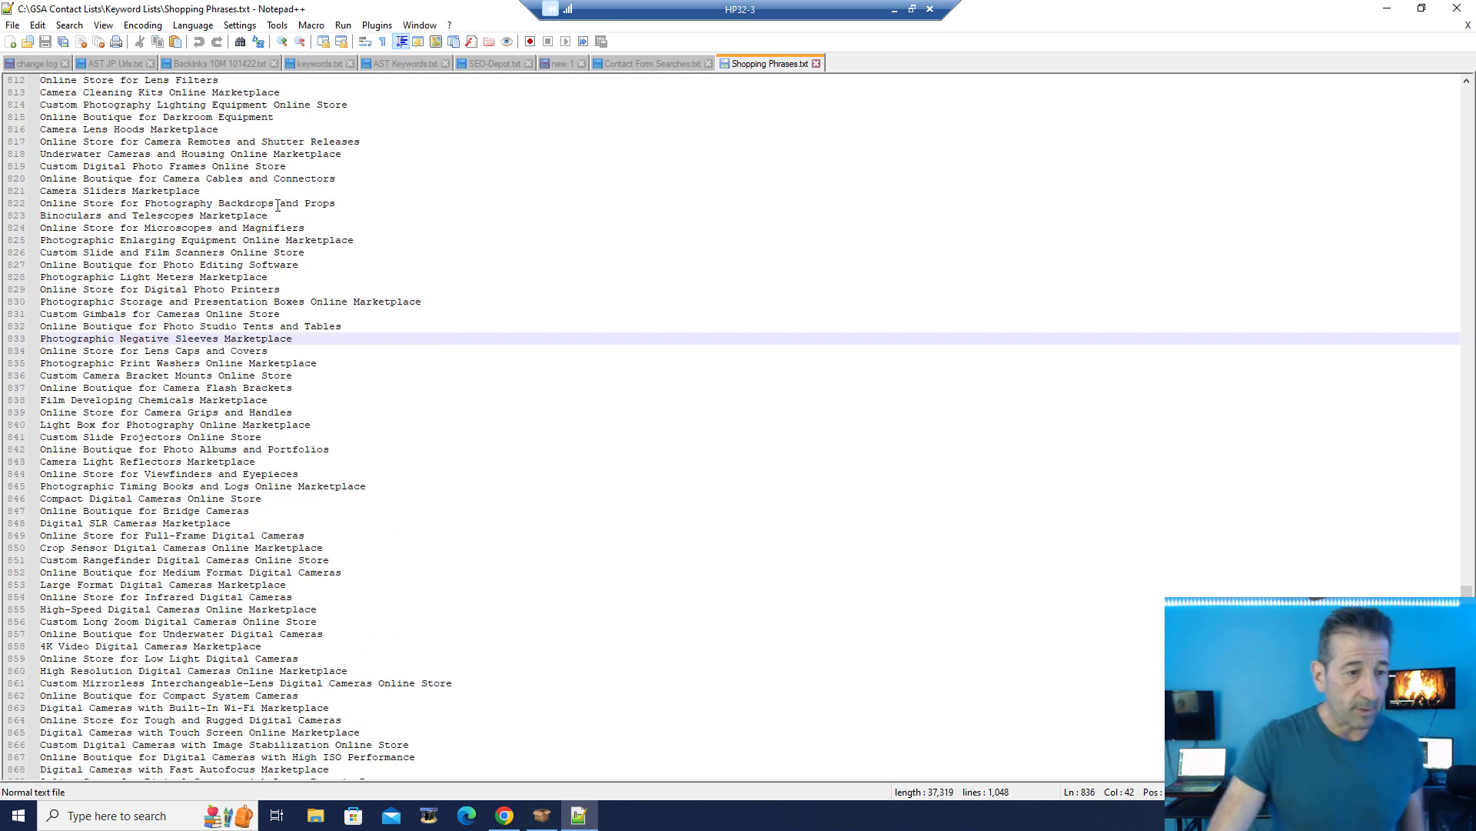
pyautogui.scroll(11, 278, 229)
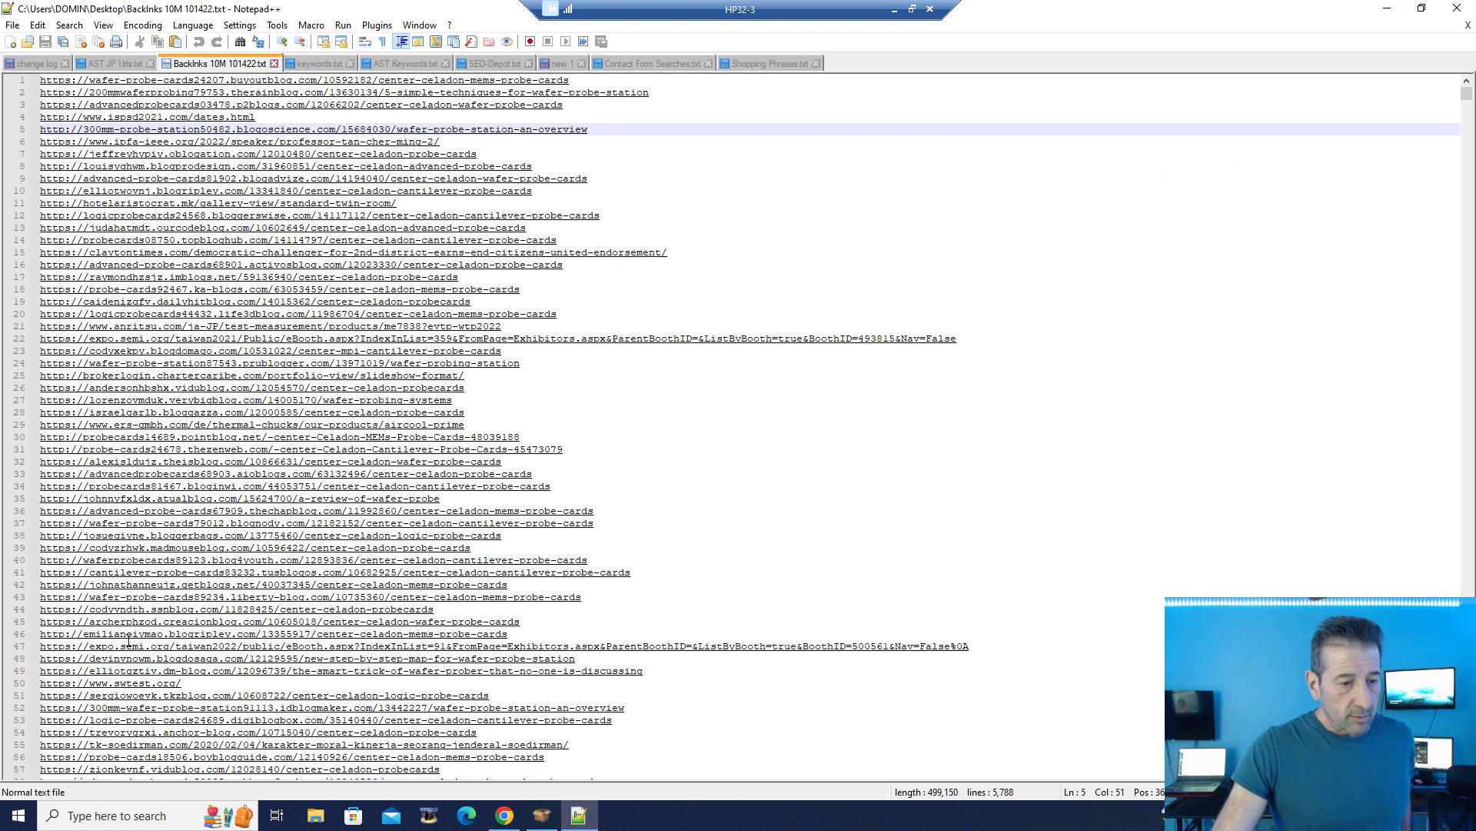
pyautogui.click(1384, 8)
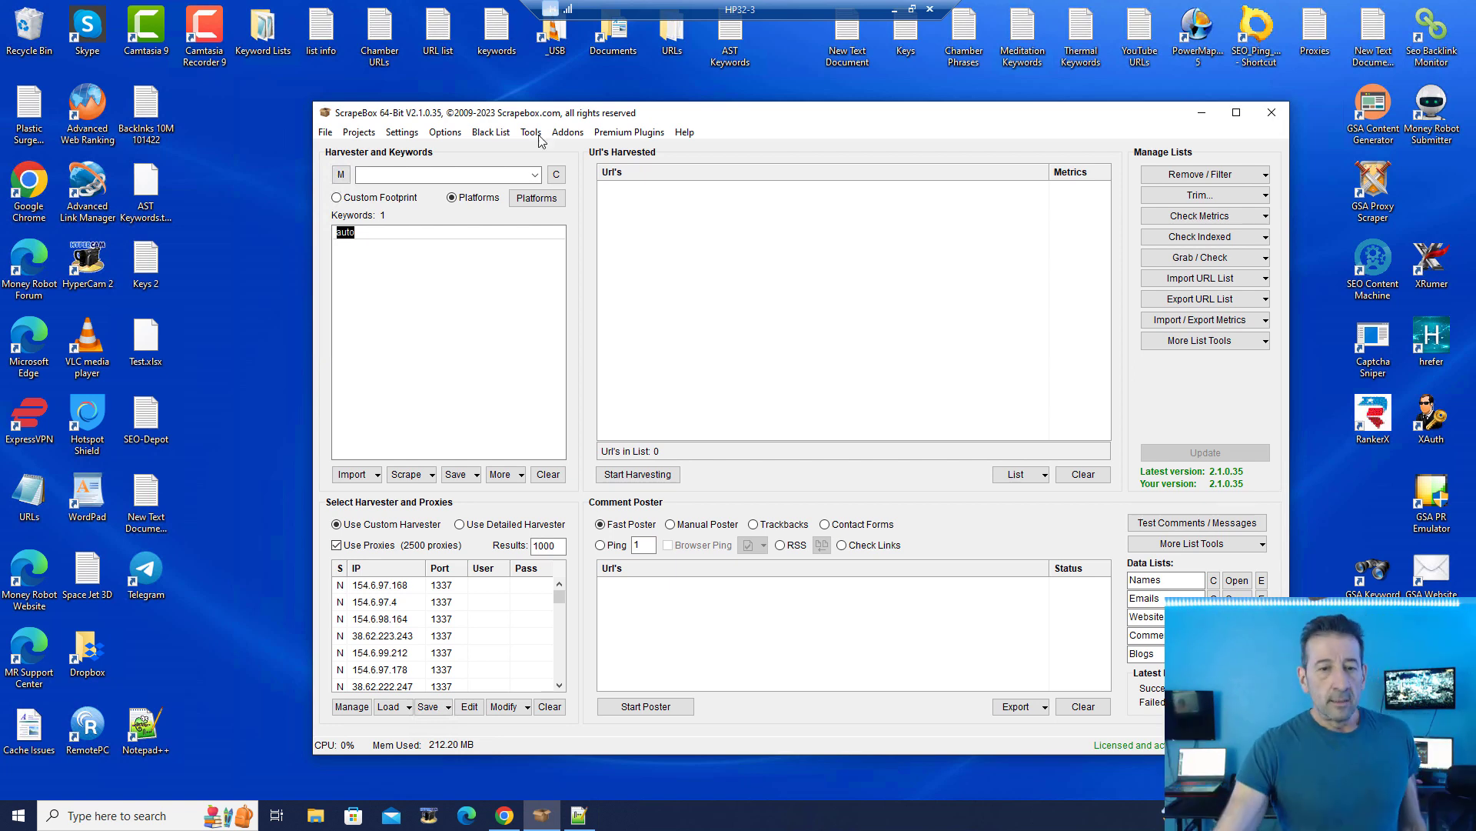
# Step: Nudge the ScrapeBox window up-left, then minimize the HP32-3 remote desktop session
pyautogui.moveTo(707, 113); pyautogui.dragTo(683, 99)
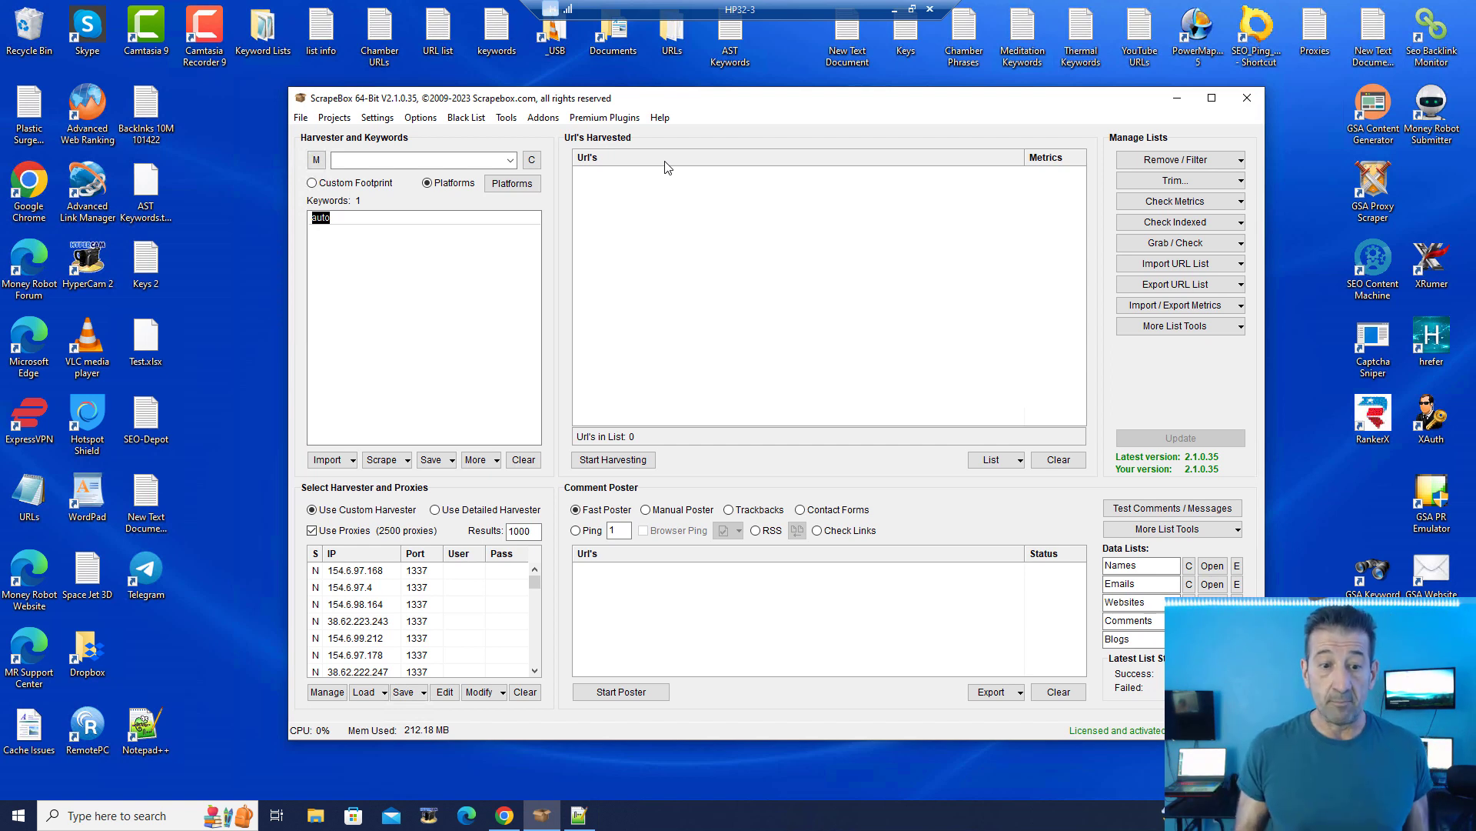
pyautogui.click(895, 9)
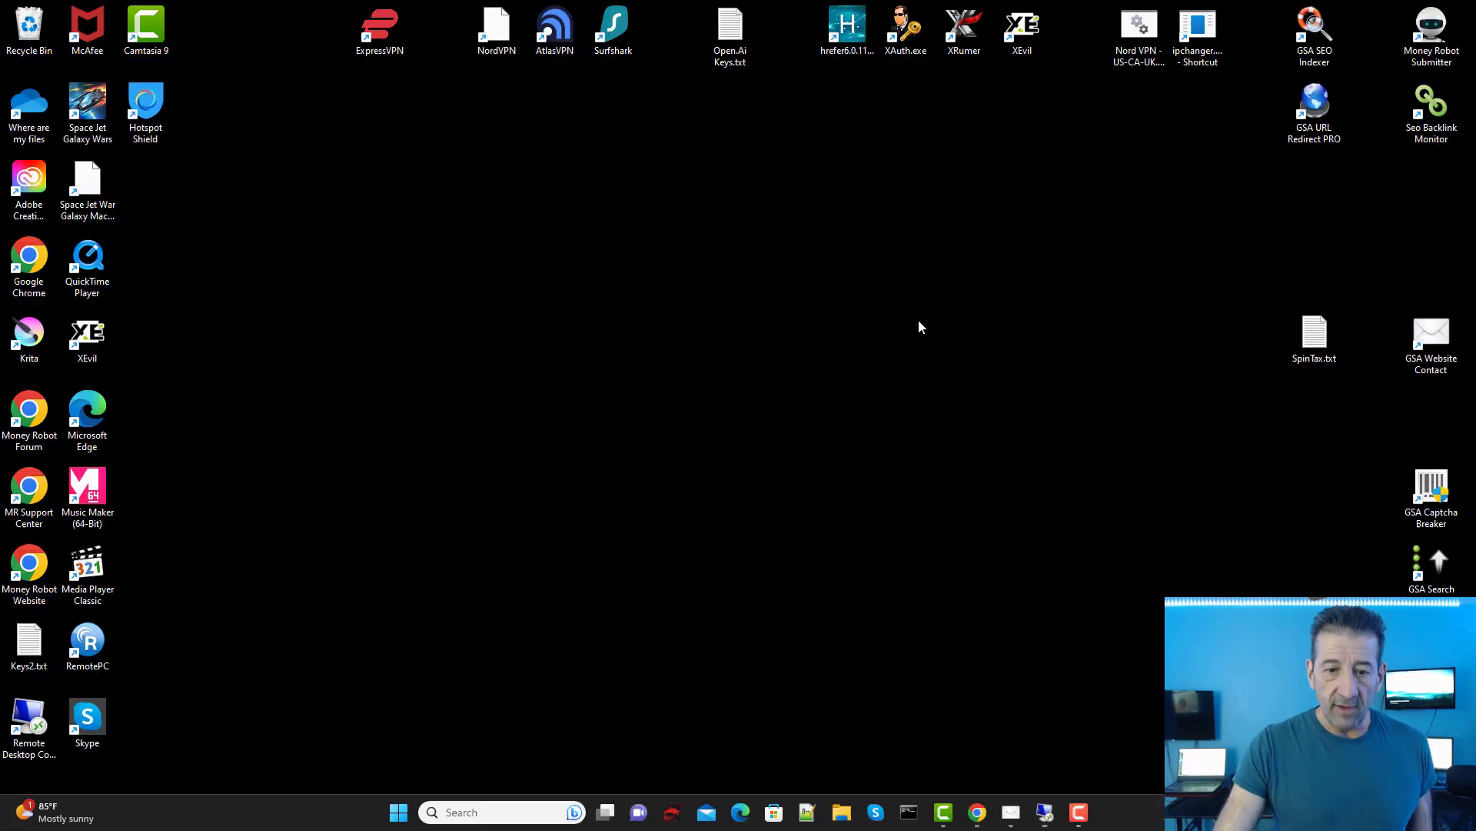
# Step: Relaunch GSA Website Contact, dismiss the 'only started once' error, and restore the running SEO-Depot Feb W 5 window
pyautogui.doubleClick(1432, 338)
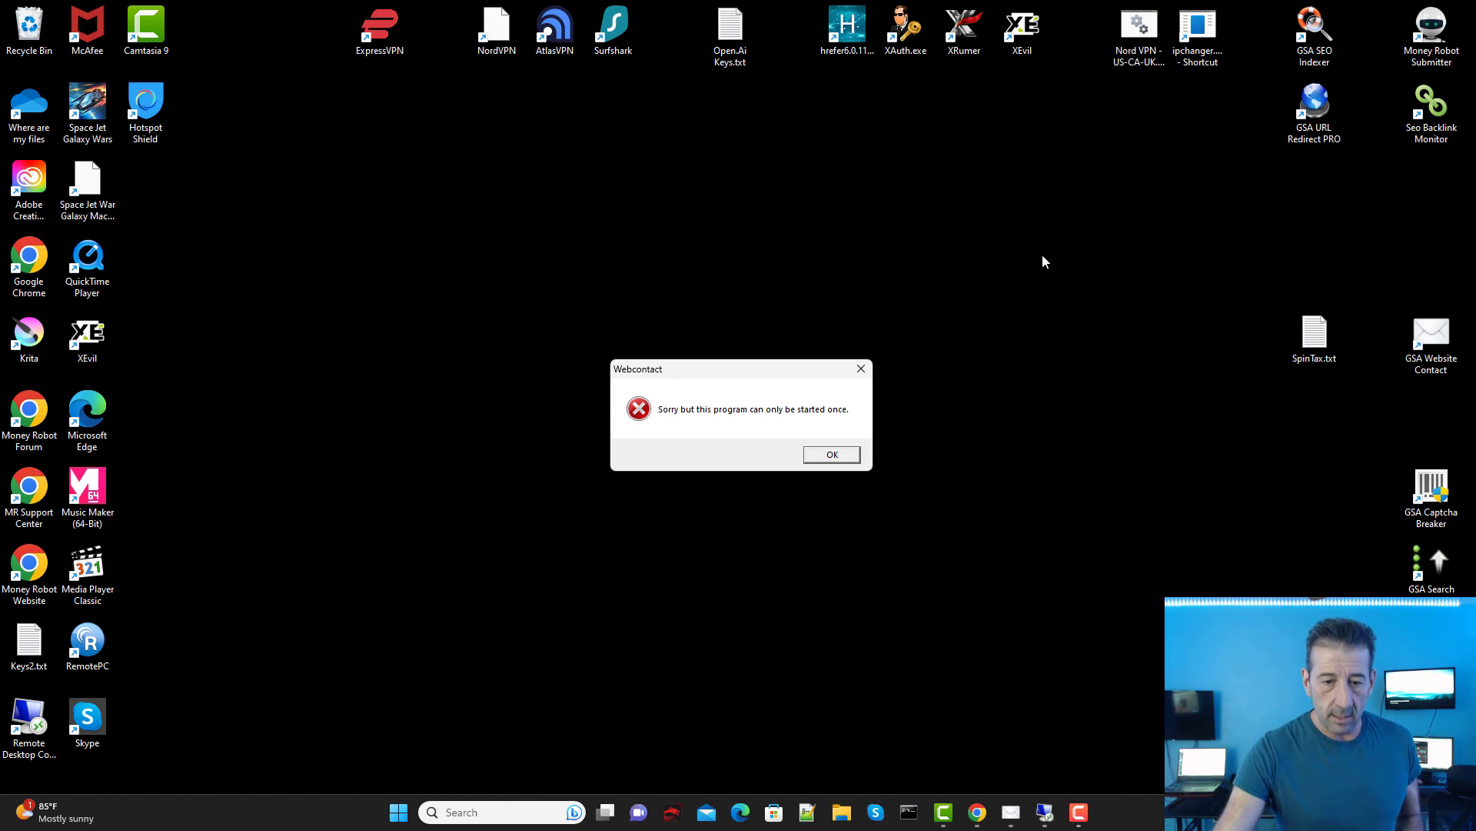
pyautogui.click(818, 456)
pyautogui.click(1013, 820)
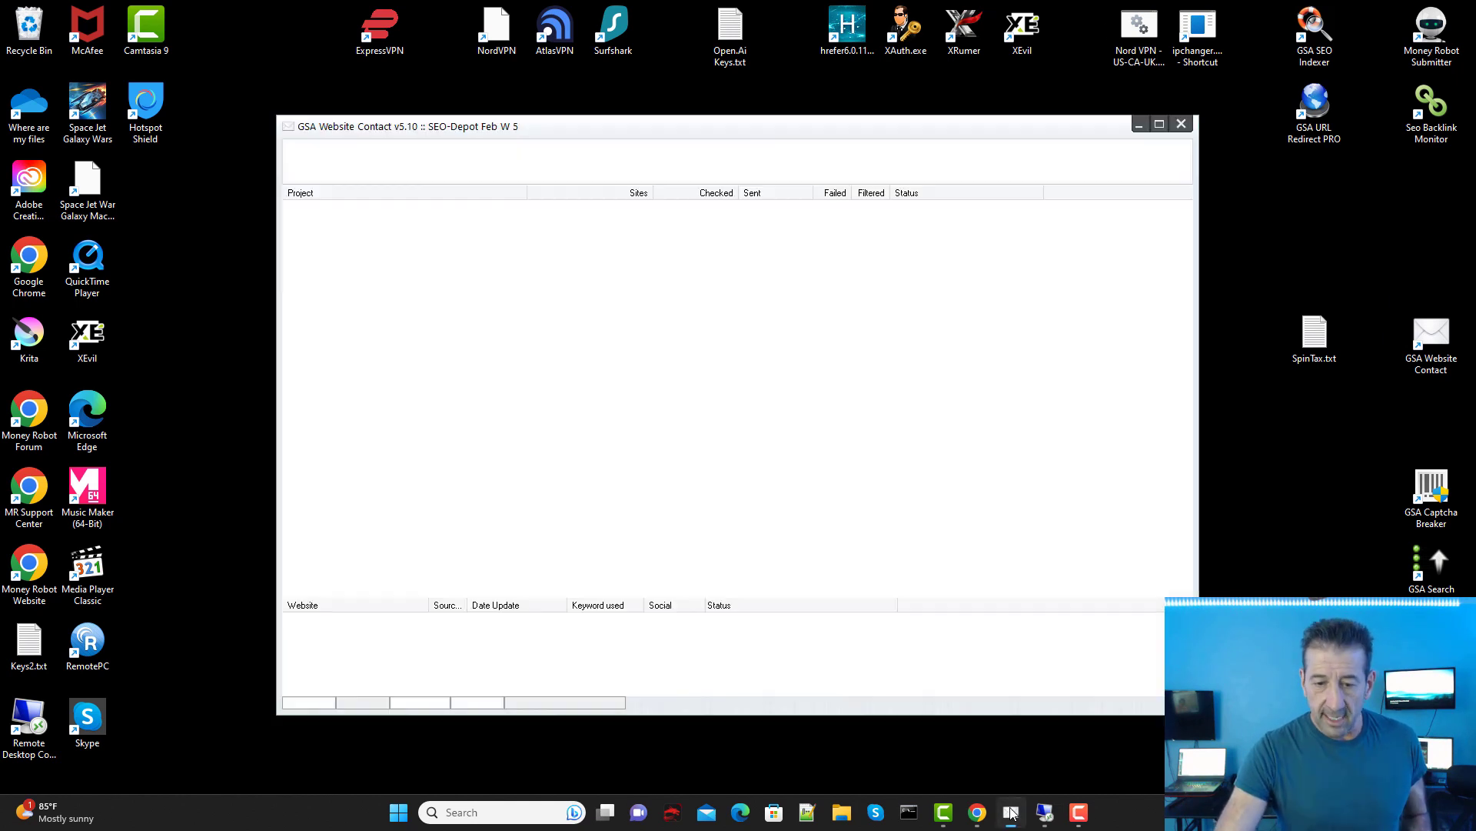